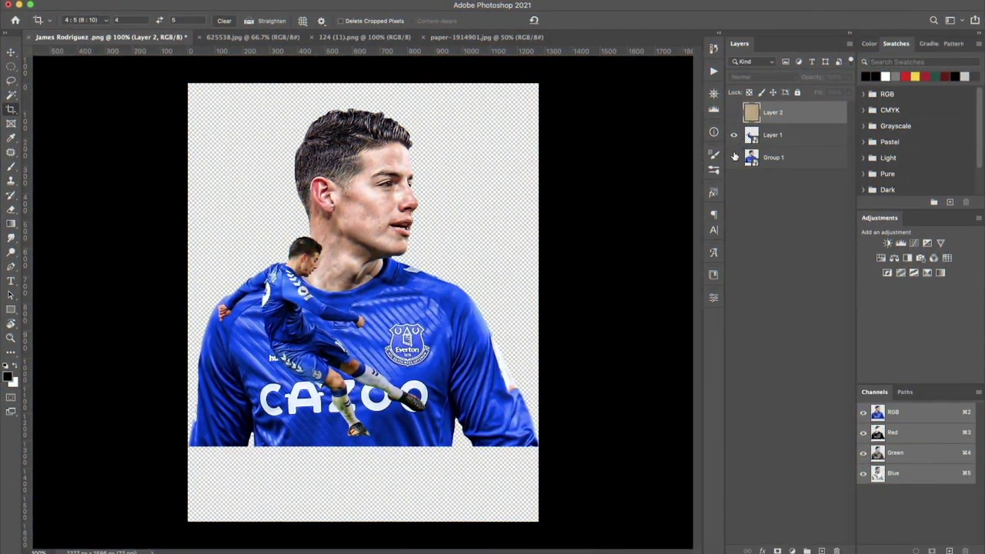
# Hide the small kicking player layer and select the main portrait group
pyautogui.click(733, 157)
pyautogui.click(733, 135)
# Scale Group 1 to about 124% to fill the canvas width, then add empty Layer 3
pyautogui.click(774, 157)
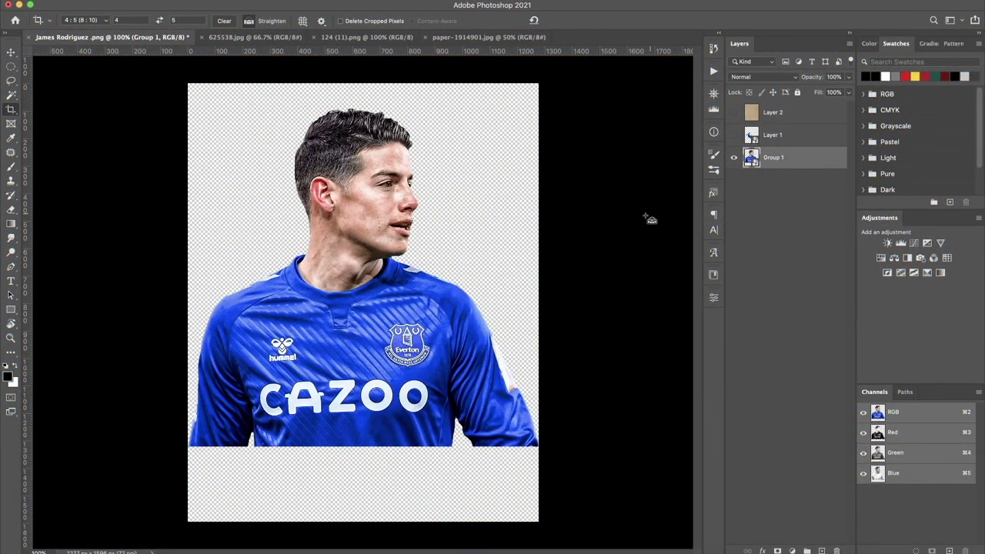
pyautogui.hotkey('ctrl', 't')
pyautogui.moveTo(363, 448); pyautogui.dragTo(378, 524)
pyautogui.moveTo(363, 106)
pyautogui.mouseDown()
pyautogui.moveTo(369, 83)
pyautogui.moveTo(363, 102)
pyautogui.mouseUp()
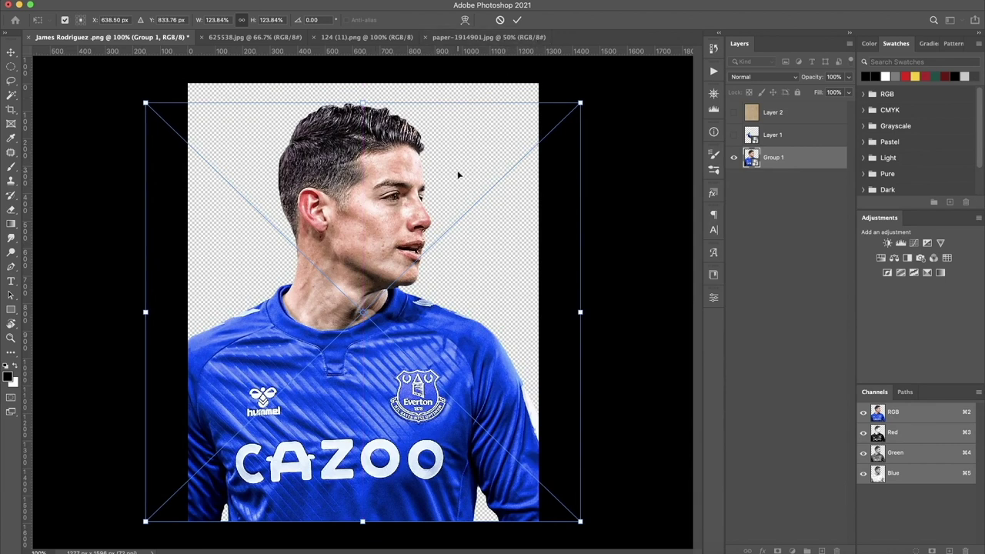
pyautogui.click(519, 19)
pyautogui.press('c')
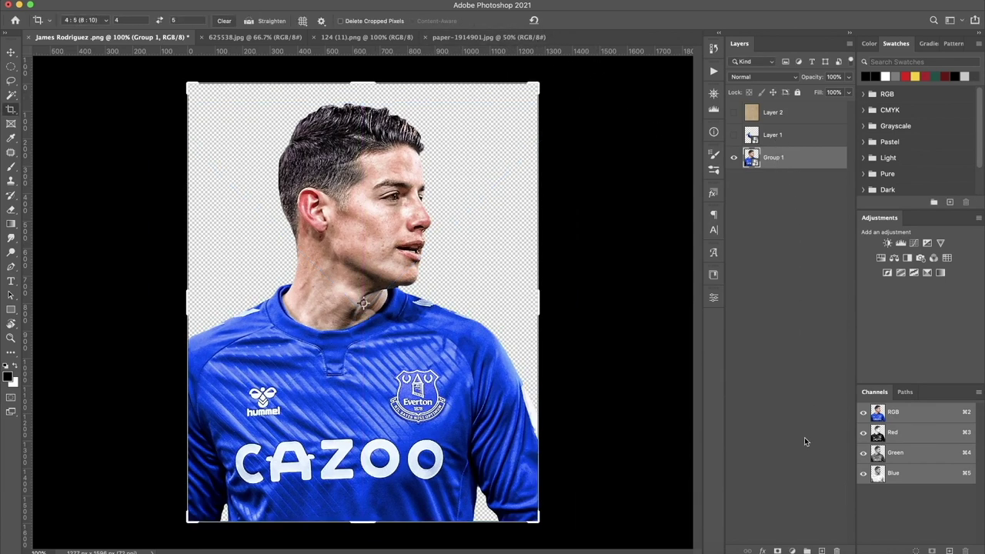
pyautogui.hotkey('ctrl', 'shift', 'alt', 'n')
pyautogui.hotkey('ctrl', '0')
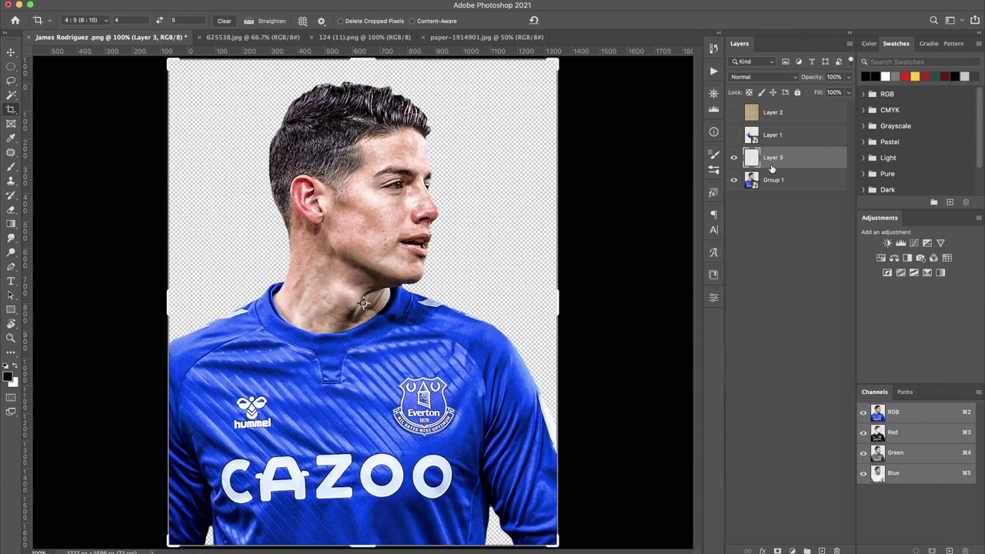
# Clip the new empty layer to the portrait group and set it to Color blend mode
pyautogui.click(774, 179)
pyautogui.hotkey('ctrl', 'j')
pyautogui.press('Delete')
pyautogui.keyDown('alt'); pyautogui.click(785, 164); pyautogui.keyUp('alt')
pyautogui.click(762, 77)
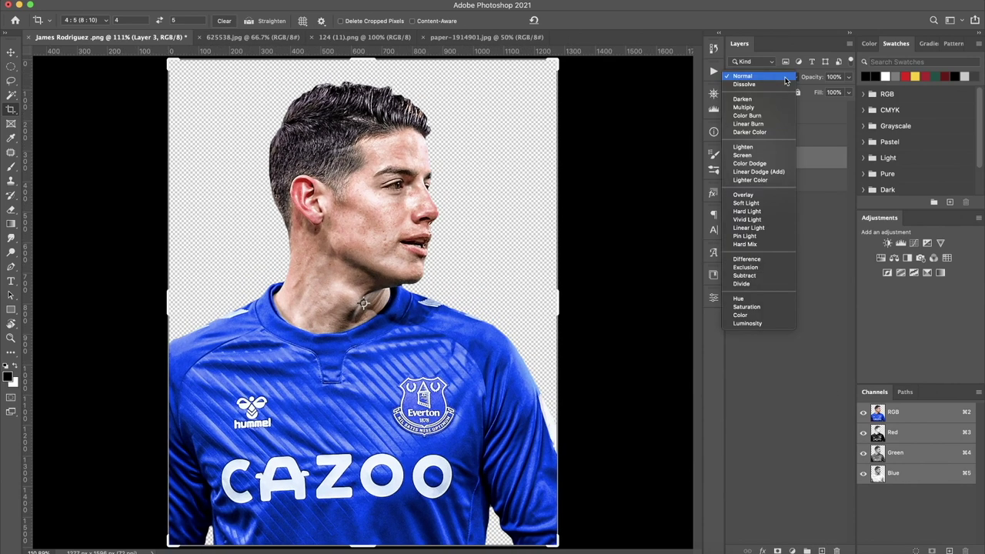
pyautogui.click(763, 316)
# Zoom to 300% and paint grey over the neck and skin above the collar
pyautogui.click(713, 93)
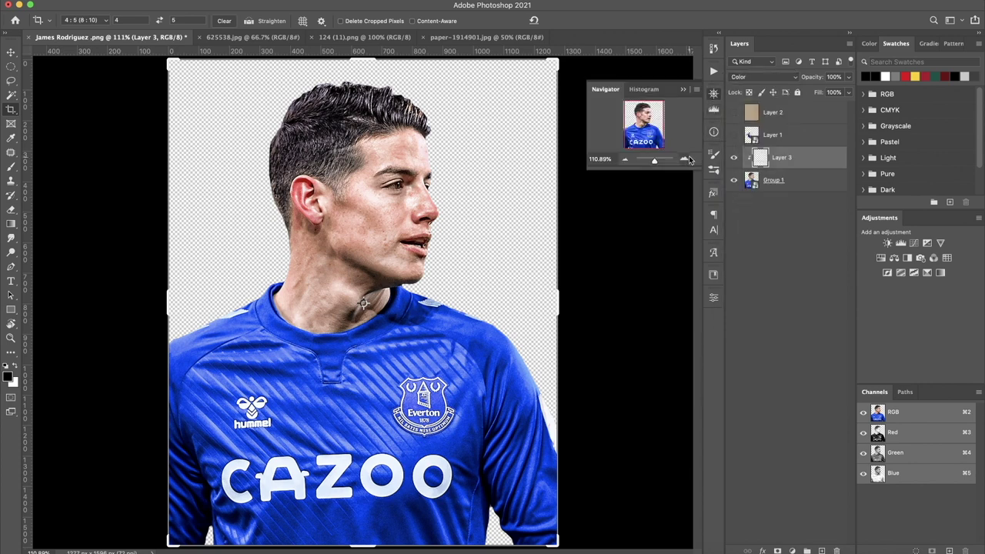
pyautogui.click(689, 159)
pyautogui.press('b')
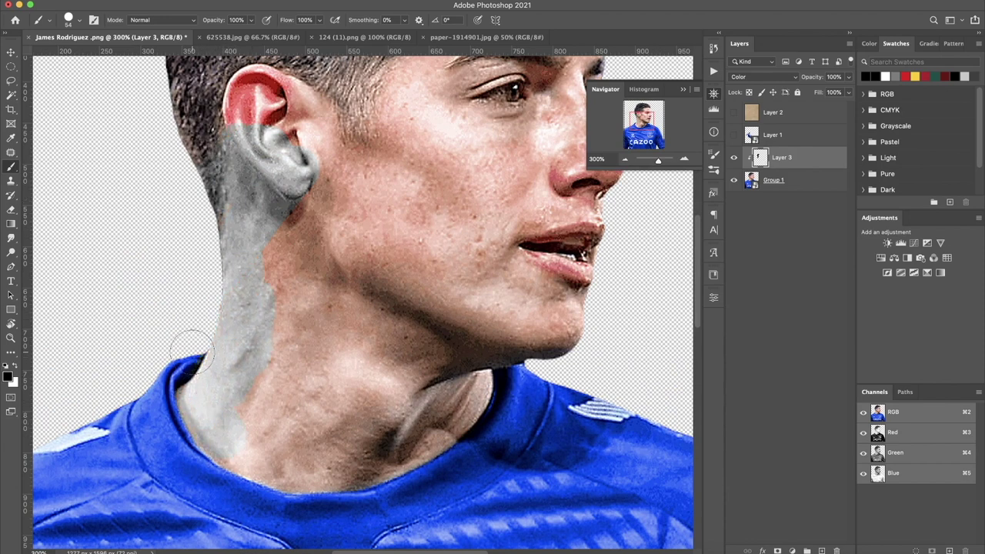
pyautogui.moveTo(179, 345); pyautogui.dragTo(185, 338)
pyautogui.moveTo(285, 389); pyautogui.dragTo(317, 362)
pyautogui.moveTo(337, 422); pyautogui.dragTo(246, 455)
# Paint out the red tint at the hairline and top of the head
pyautogui.moveTo(330, 269); pyautogui.dragTo(375, 370)
pyautogui.rightClick(343, 206)
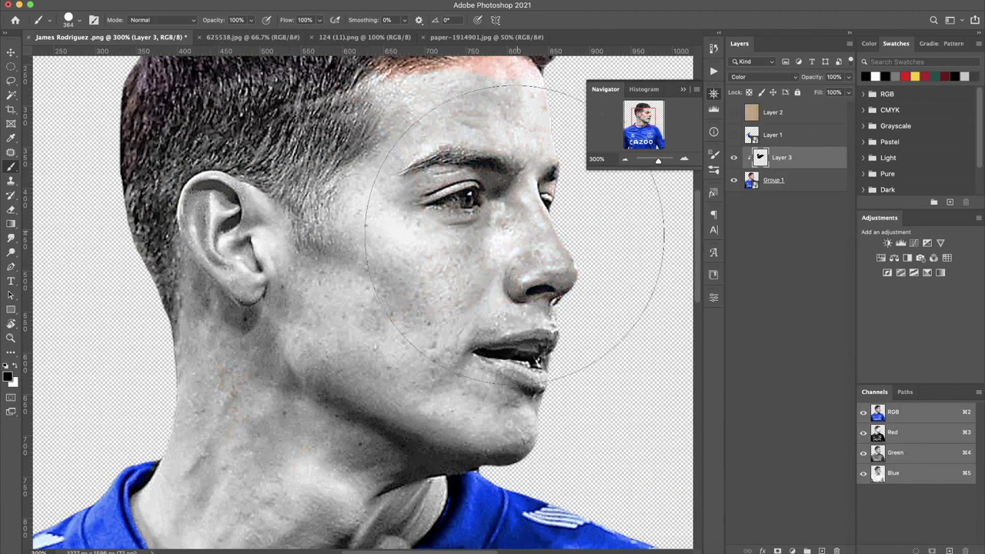
pyautogui.scroll(5, 431, 192)
pyautogui.moveTo(492, 207); pyautogui.dragTo(446, 196)
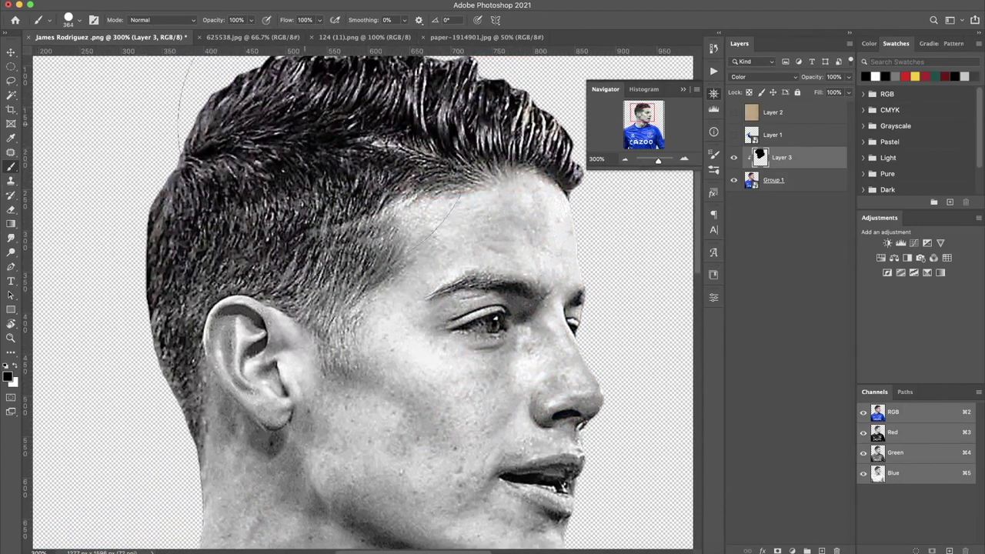
pyautogui.press('super+minus')
pyautogui.press('super+minus')
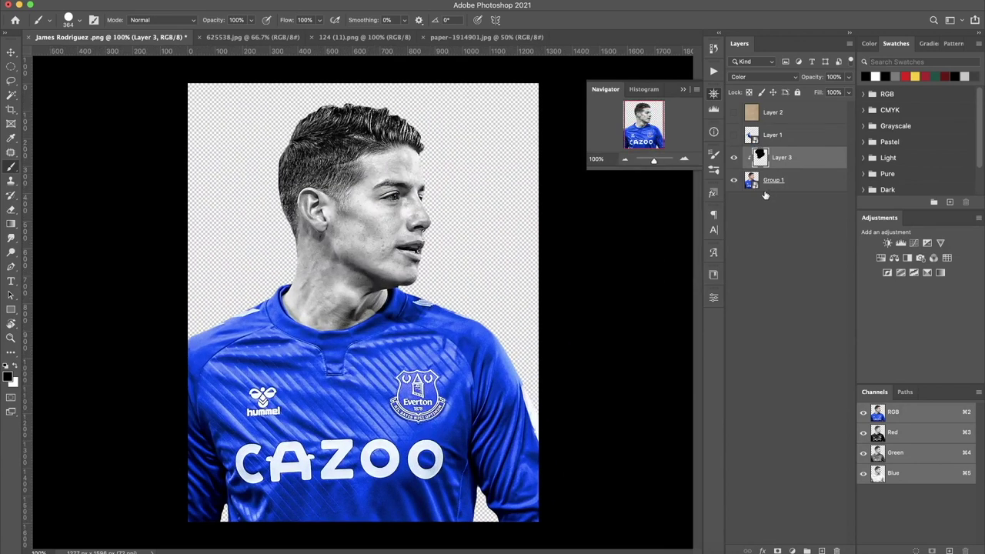
pyautogui.click(770, 185)
# Add a blue Solid Color fill layer and place it beneath the portrait group
pyautogui.click(792, 551)
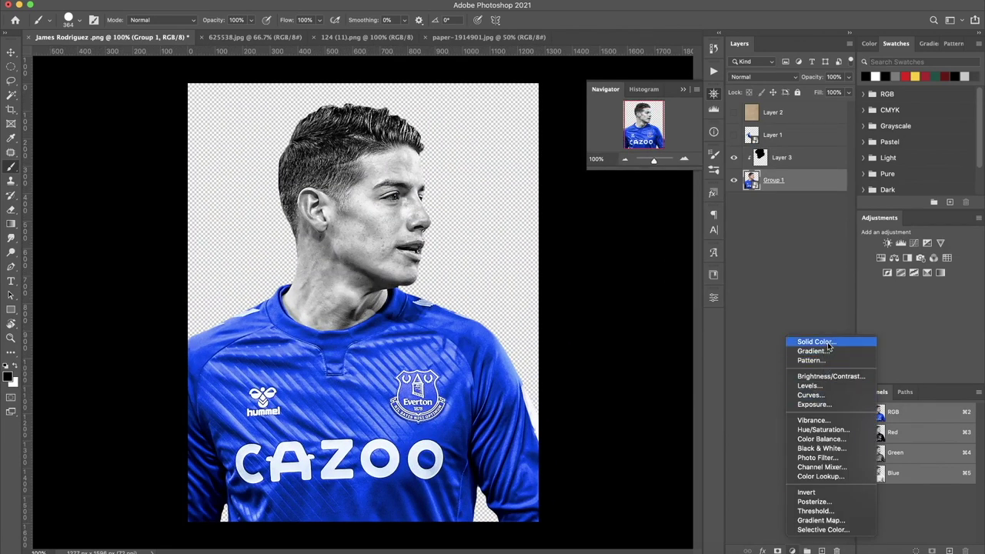
pyautogui.click(814, 341)
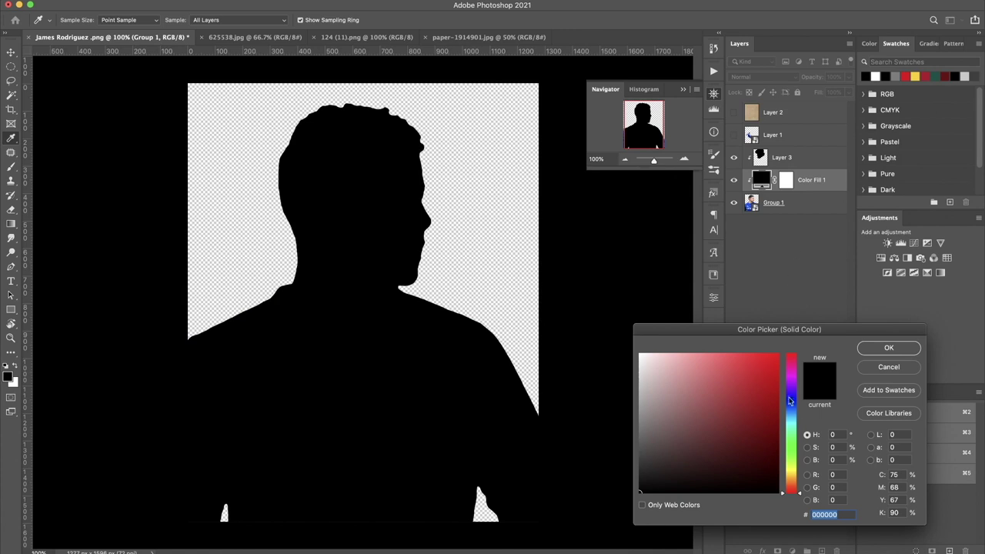
pyautogui.click(791, 404)
pyautogui.click(771, 379)
pyautogui.click(889, 348)
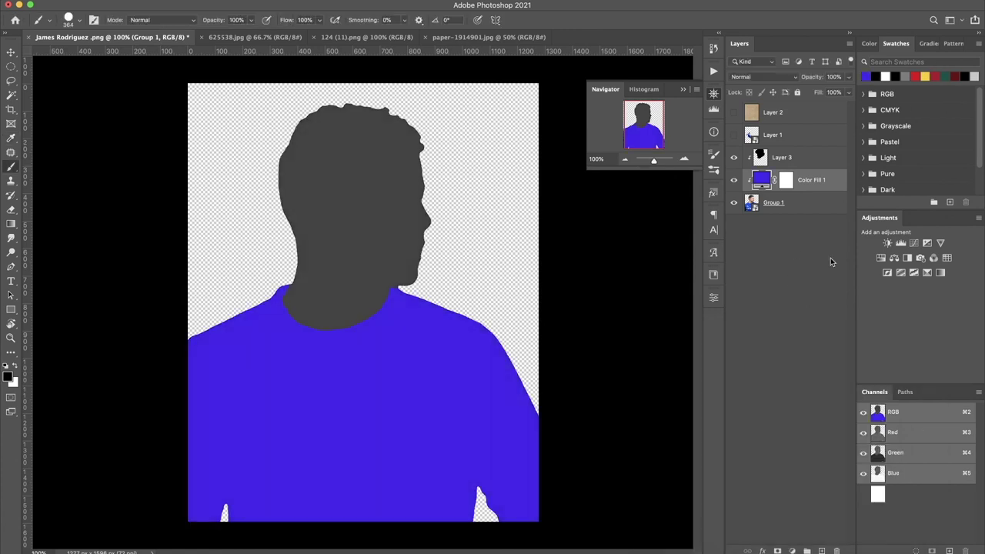
pyautogui.moveTo(820, 186); pyautogui.dragTo(758, 214)
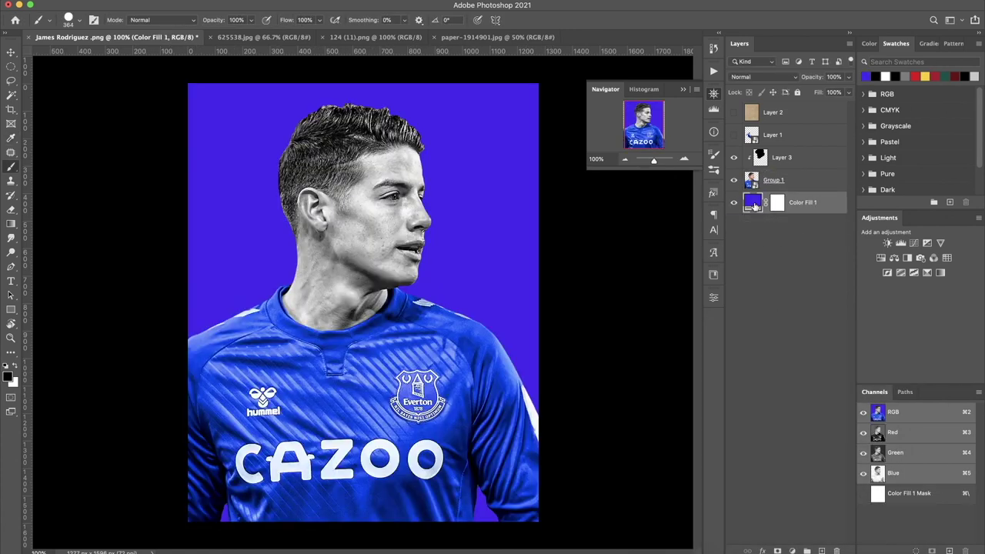
# Resample the fill to the jersey blue #0546fa and show the kicking player again
pyautogui.doubleClick(753, 205)
pyautogui.click(466, 328)
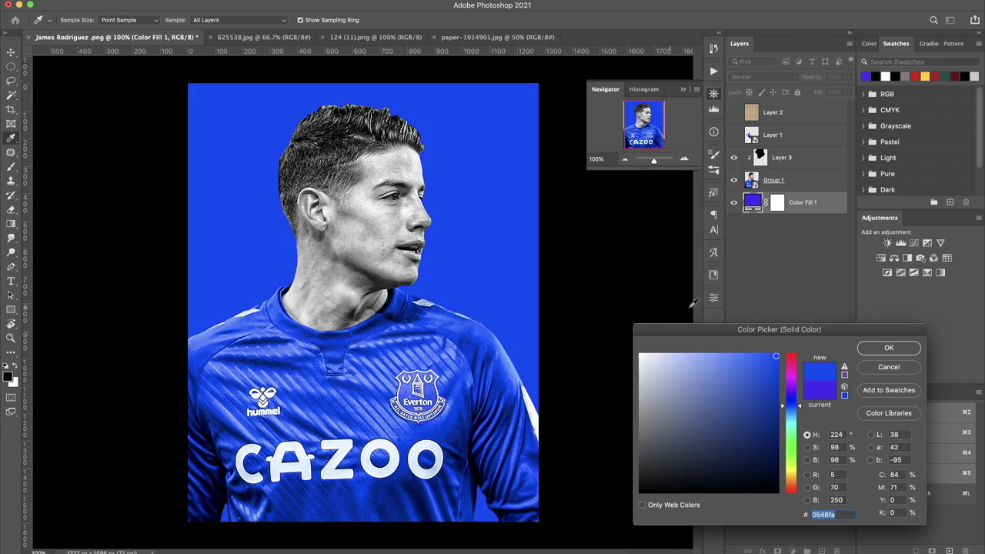
pyautogui.click(889, 347)
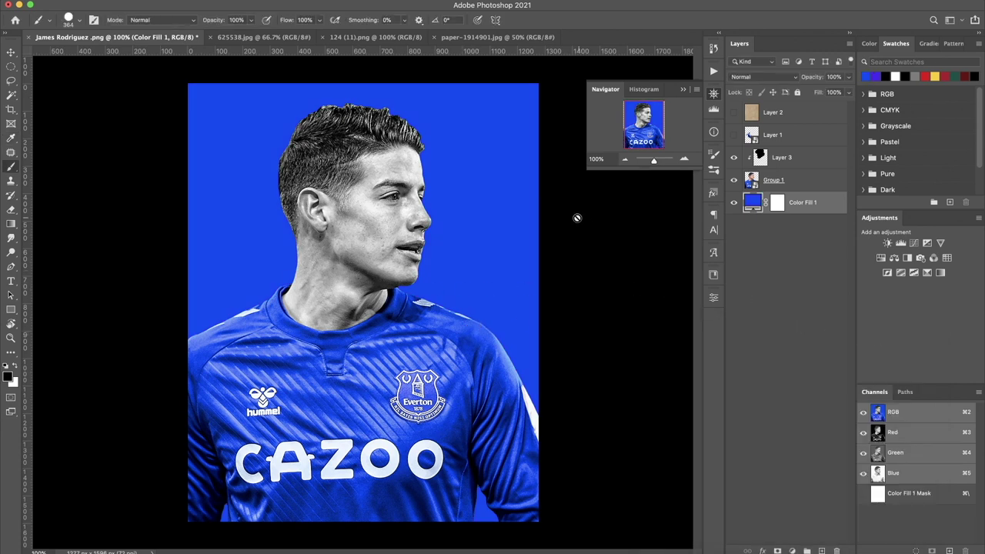
pyautogui.press('r')
pyautogui.click(733, 135)
pyautogui.click(770, 138)
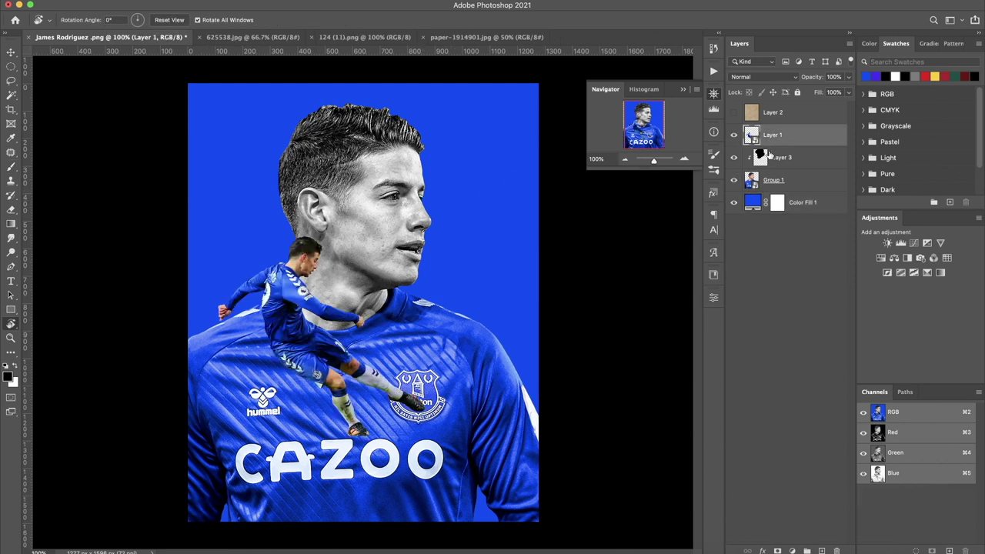
# Move the kicking player down-left over the jersey and add a mask to Group 1
pyautogui.press('v')
pyautogui.moveTo(431, 377); pyautogui.dragTo(425, 434)
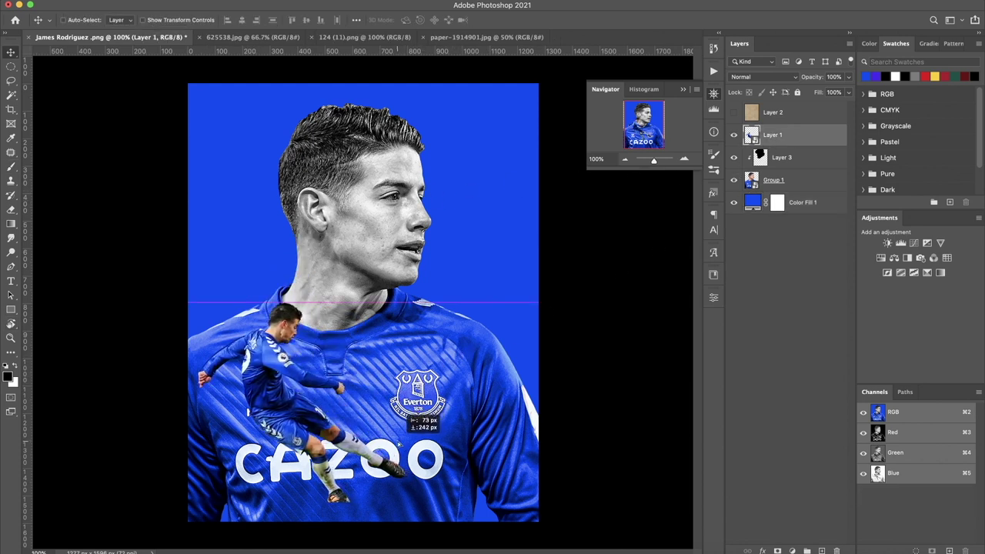
pyautogui.click(793, 179)
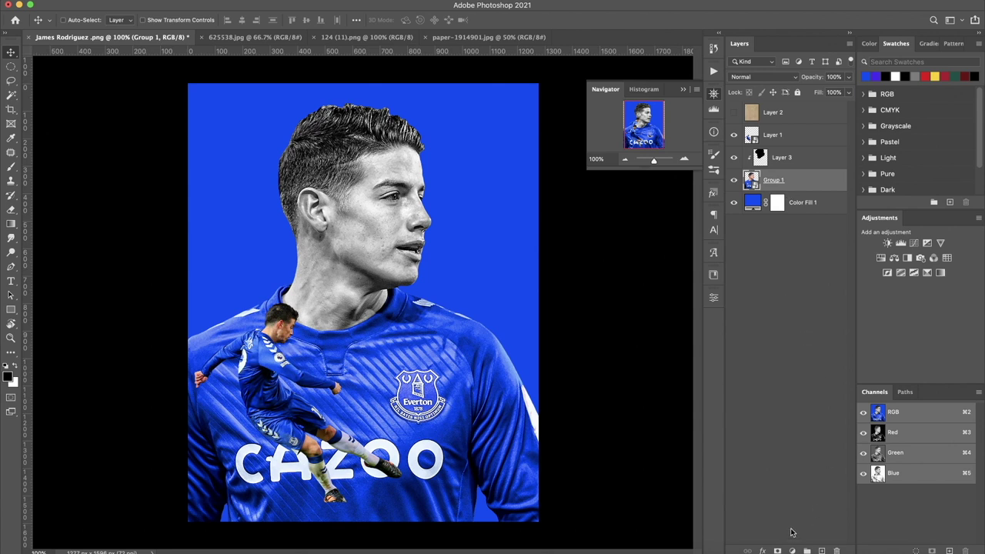
pyautogui.click(778, 551)
# Fade out the portrait's bottom and CAZOO text with an upward gradient on the mask
pyautogui.press('g')
pyautogui.moveTo(350, 518)
pyautogui.mouseDown()
pyautogui.moveTo(354, 529)
pyautogui.moveTo(348, 413)
pyautogui.mouseUp()
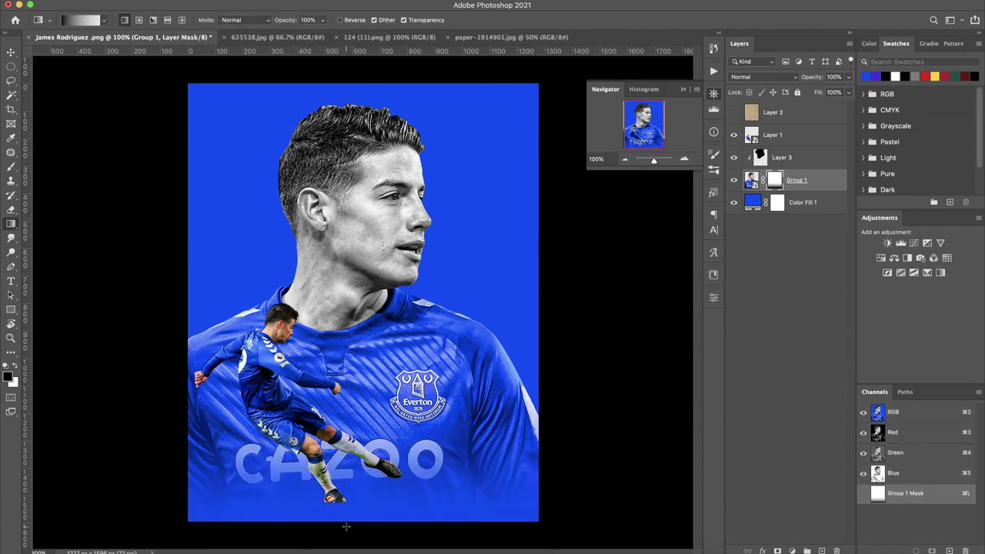
pyautogui.moveTo(351, 496); pyautogui.dragTo(357, 420)
pyautogui.moveTo(352, 518); pyautogui.dragTo(352, 343)
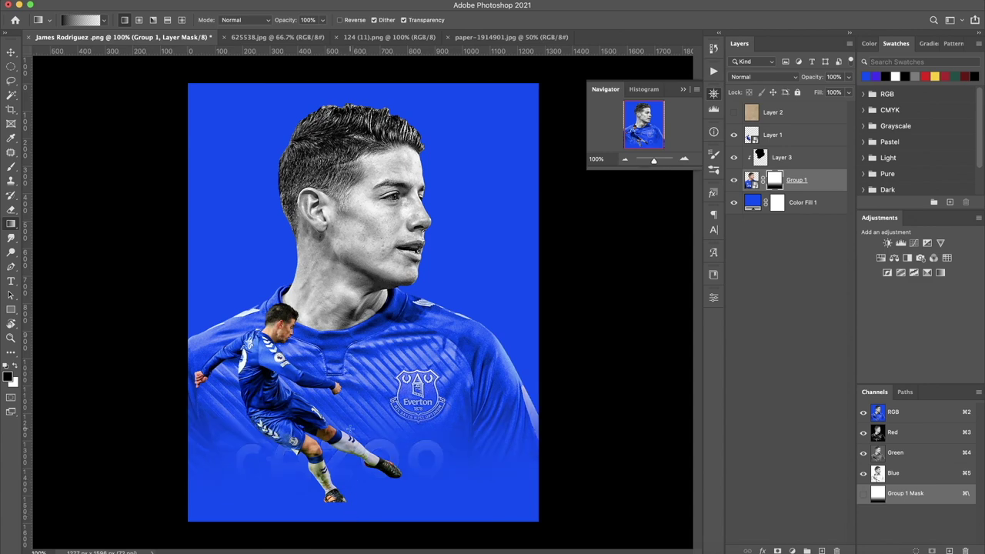
# Show the paper texture Layer 2 and move it beneath the portrait
pyautogui.press('b')
pyautogui.click(734, 111)
pyautogui.moveTo(774, 112); pyautogui.dragTo(784, 196)
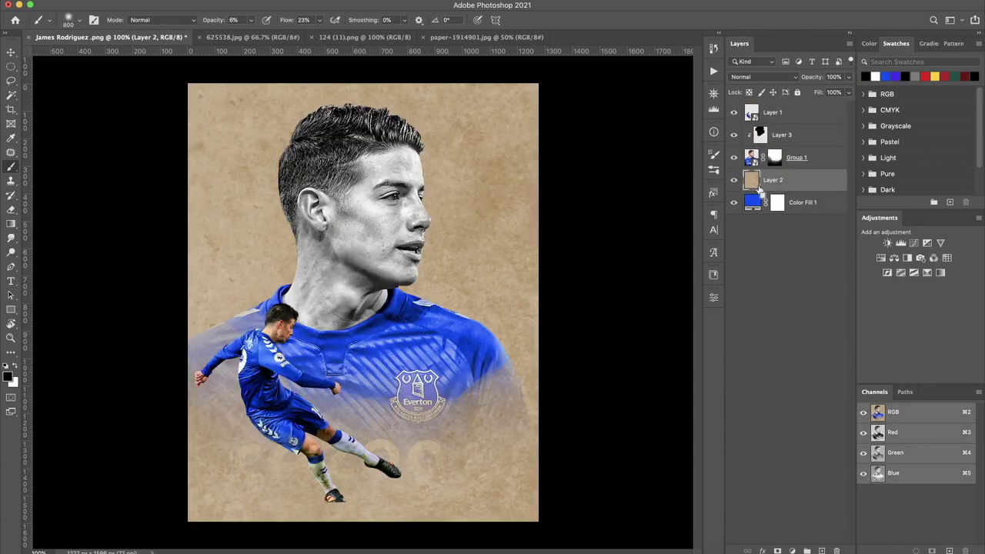
# Resize and stretch the paper texture so it covers the whole canvas
pyautogui.hotkey('ctrl', 't')
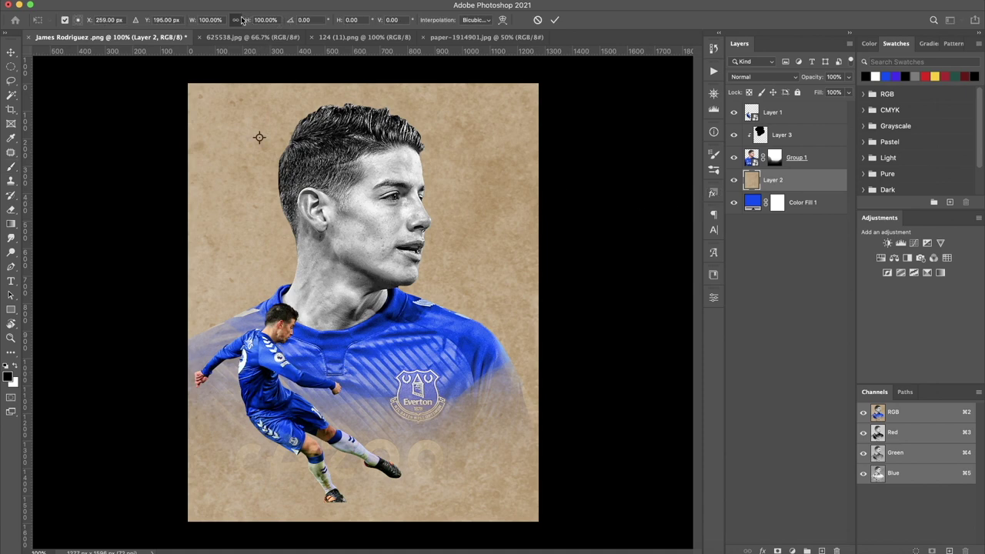
pyautogui.click(245, 21)
pyautogui.moveTo(600, 478); pyautogui.dragTo(440, 319)
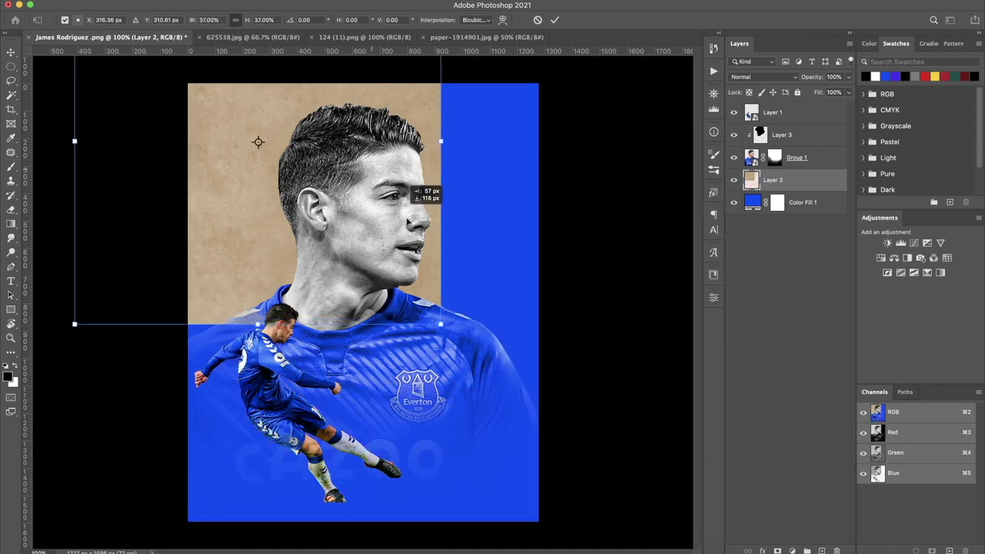
pyautogui.moveTo(375, 165); pyautogui.dragTo(478, 341)
pyautogui.moveTo(362, 496); pyautogui.dragTo(364, 521)
pyautogui.moveTo(363, 129); pyautogui.dragTo(360, 76)
pyautogui.click(555, 20)
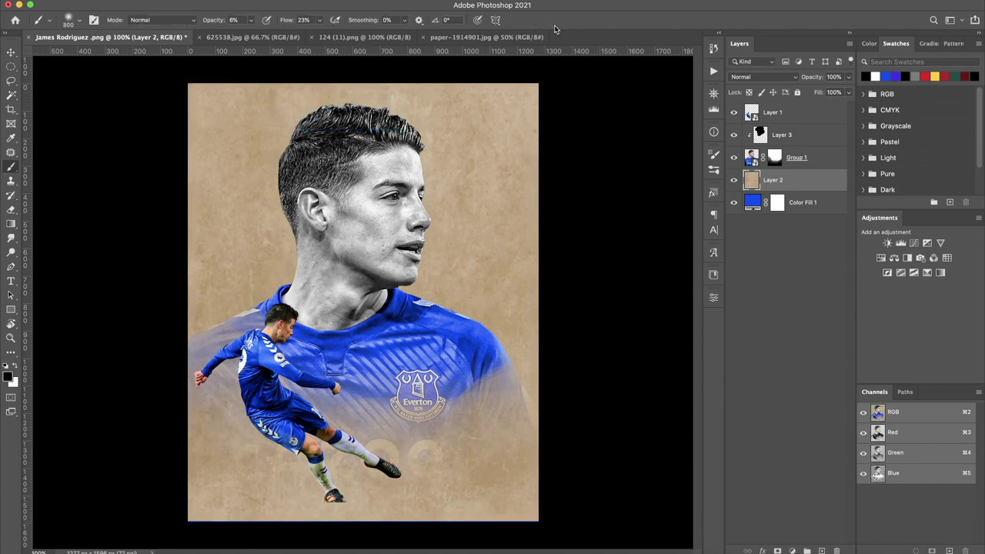
# Desaturate the paper texture and set its blend mode to Multiply
pyautogui.hotkey('ctrl', 'shift', 'u')
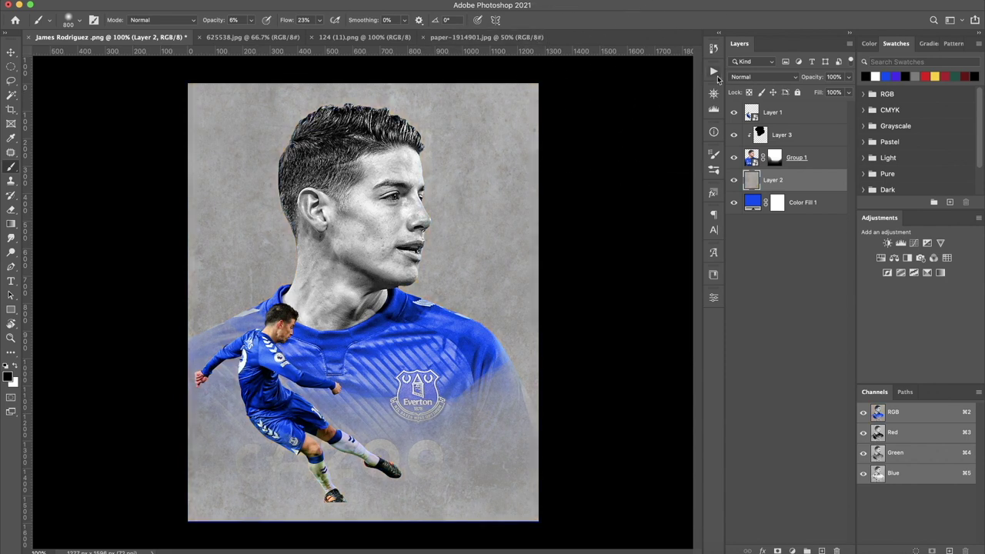
pyautogui.click(743, 77)
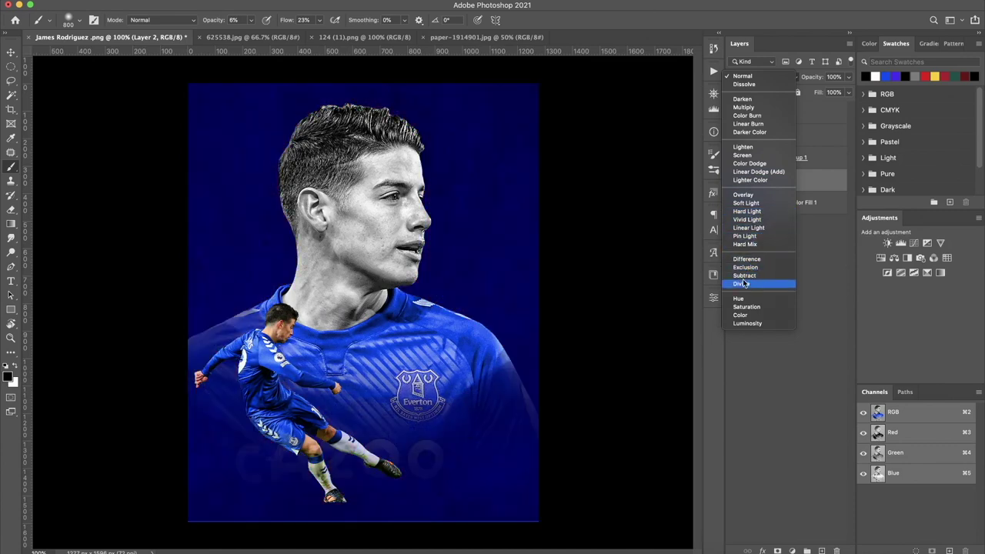
pyautogui.click(771, 109)
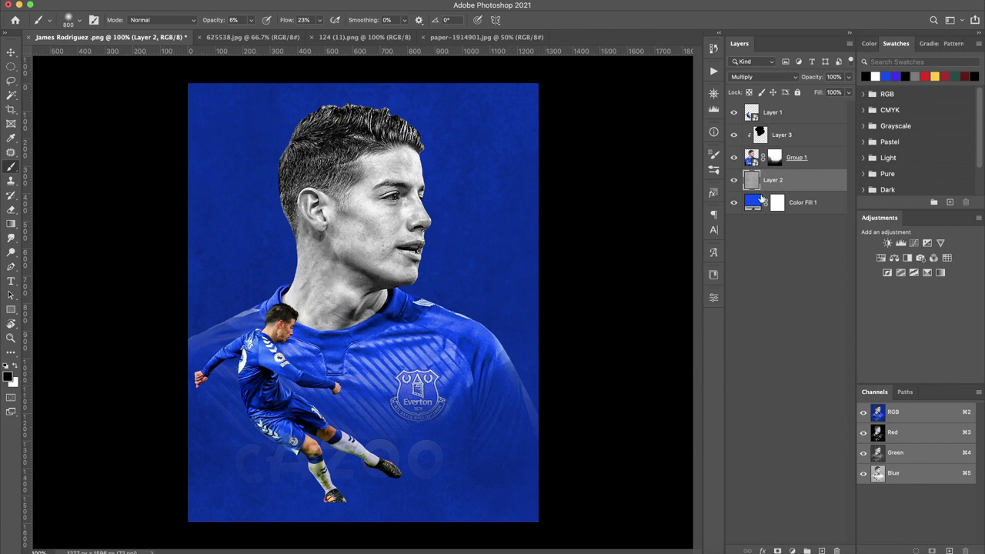
pyautogui.click(776, 158)
# Set up a soft 800 px brush with faint flow and black as the painting colour
pyautogui.rightClick(431, 265)
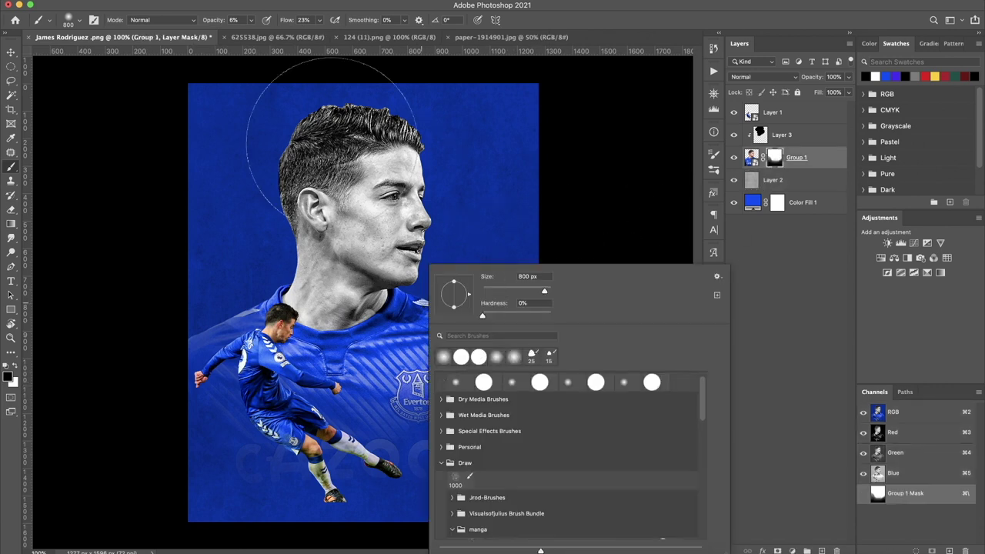
pyautogui.moveTo(288, 20); pyautogui.dragTo(286, 24)
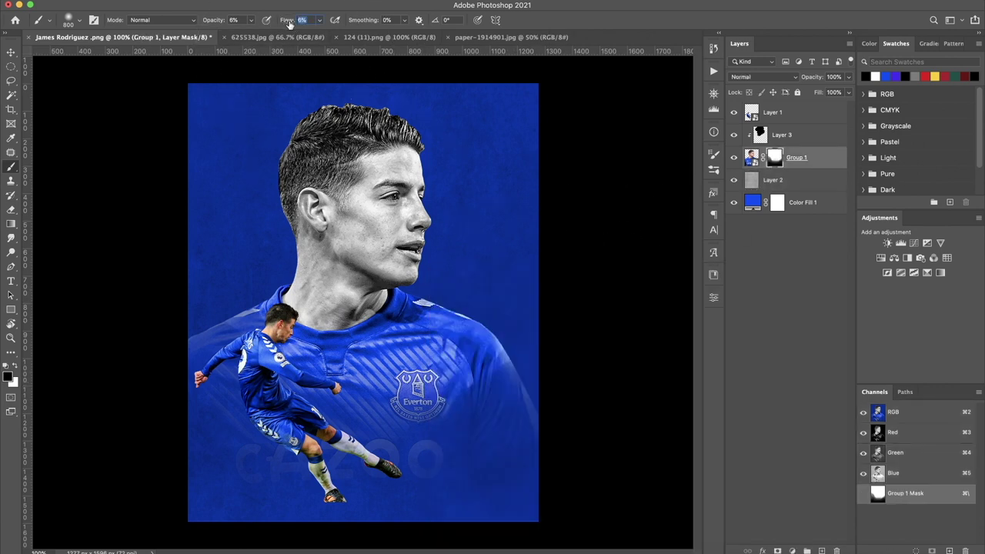
pyautogui.moveTo(219, 23); pyautogui.dragTo(224, 23)
pyautogui.press('x')
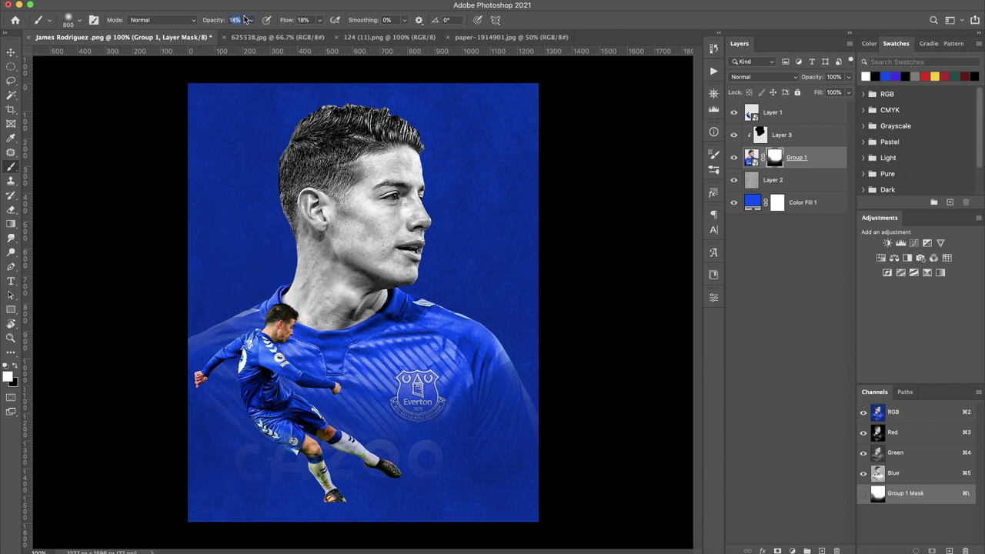
pyautogui.click(219, 297)
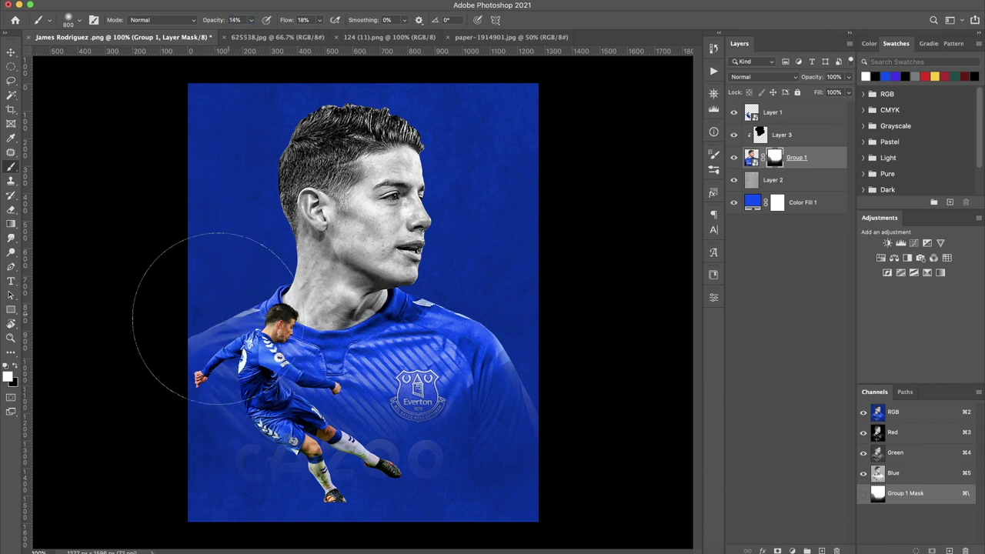
pyautogui.press('0')
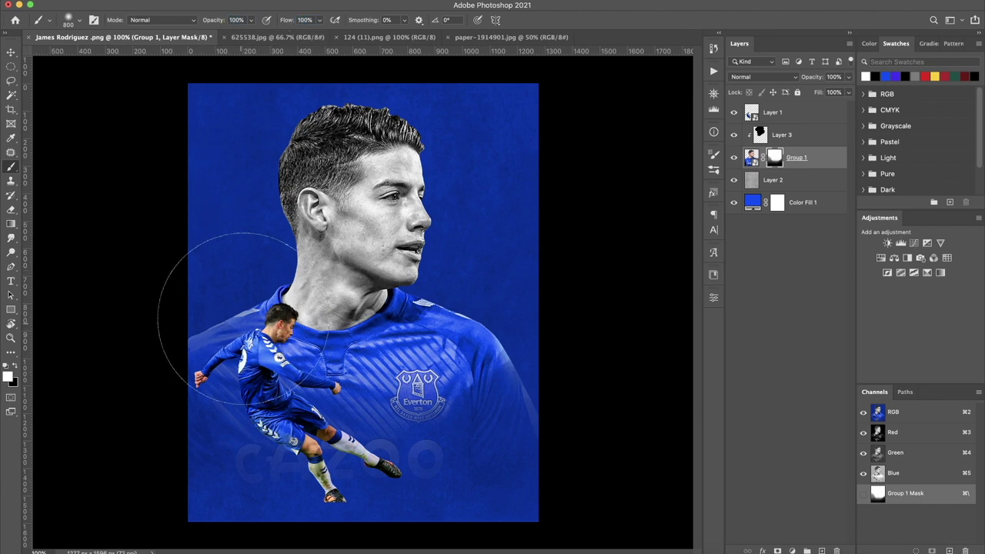
pyautogui.press('x')
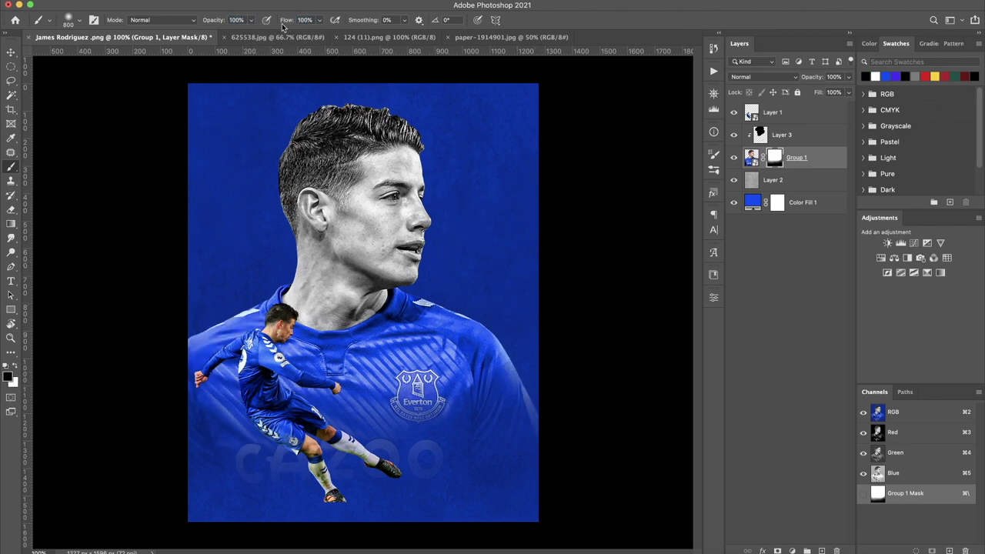
# Brush black over the lower-left of the Group 1 mask to fade the jersey
pyautogui.moveTo(174, 378)
pyautogui.mouseDown()
pyautogui.moveTo(189, 407)
pyautogui.moveTo(334, 473)
pyautogui.moveTo(477, 451)
pyautogui.moveTo(462, 443)
pyautogui.moveTo(286, 462)
pyautogui.moveTo(231, 406)
pyautogui.moveTo(179, 390)
pyautogui.mouseUp()
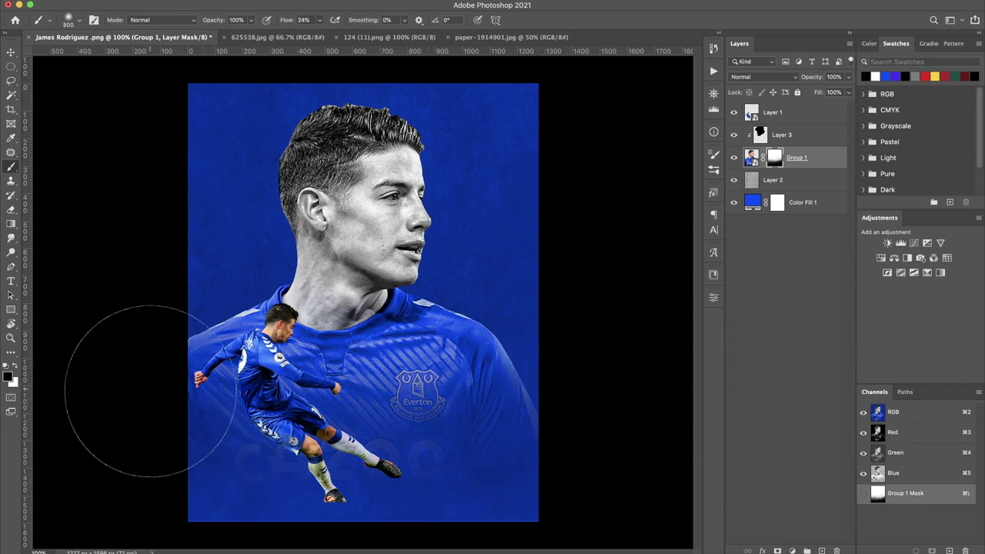
pyautogui.press('r')
pyautogui.moveTo(445, 232)
pyautogui.mouseDown()
pyautogui.moveTo(467, 284)
pyautogui.moveTo(415, 392)
pyautogui.moveTo(282, 367)
pyautogui.moveTo(266, 263)
pyautogui.mouseUp()
pyautogui.press('Escape')
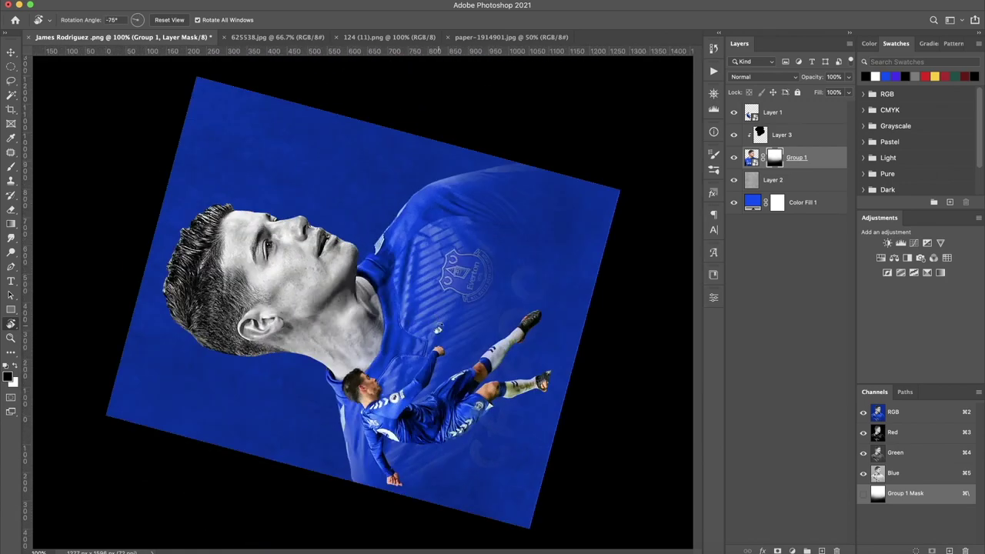
# Add Layer 4 above Layer 2 and paint a soft white glow around the head and neck
pyautogui.click(800, 181)
pyautogui.click(822, 551)
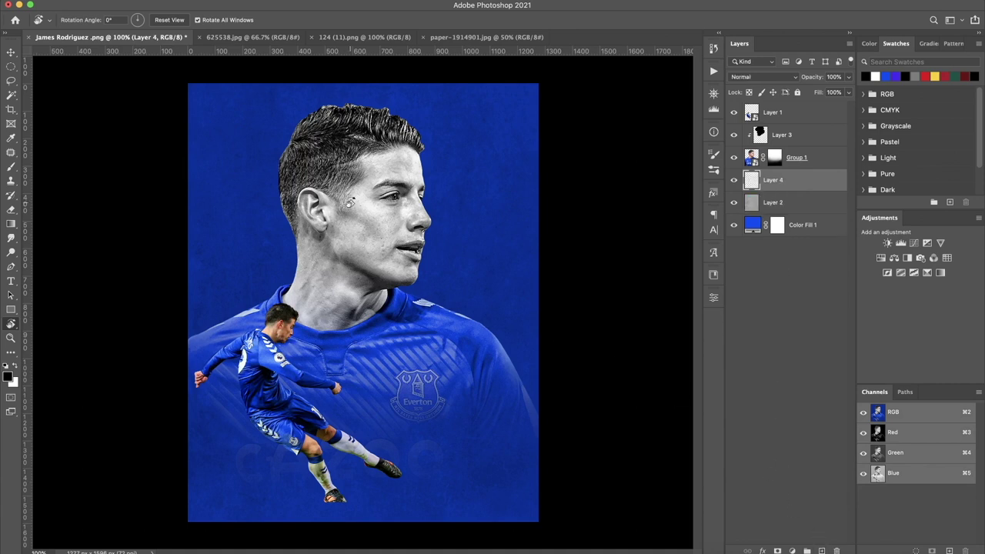
pyautogui.press('b')
pyautogui.press('x')
pyautogui.moveTo(354, 231); pyautogui.dragTo(413, 206)
pyautogui.moveTo(342, 235)
pyautogui.mouseDown()
pyautogui.moveTo(339, 224)
pyautogui.moveTo(378, 223)
pyautogui.mouseUp()
# Set Layer 4 to Overlay with an inverted portrait-silhouette mask keeping the glow behind the figure
pyautogui.click(765, 77)
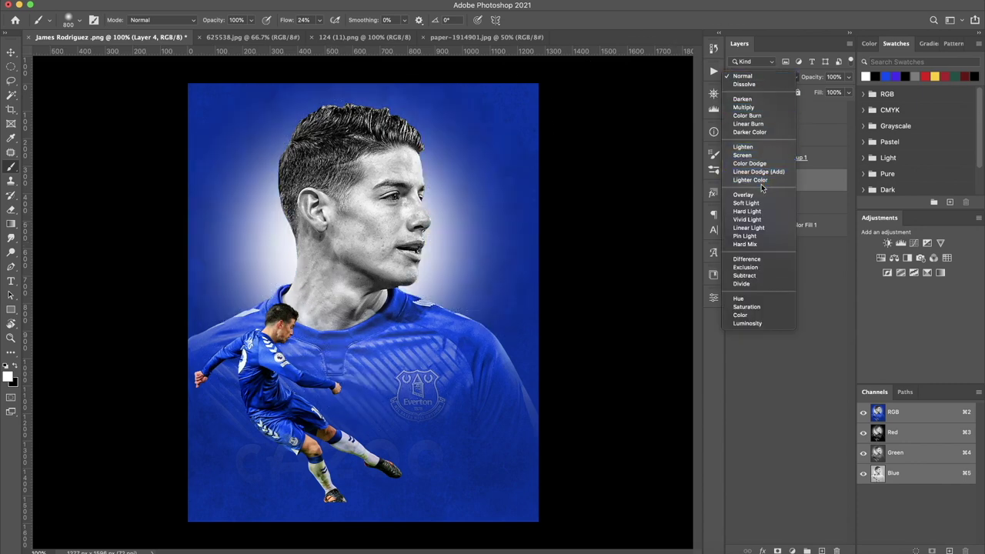
pyautogui.click(743, 195)
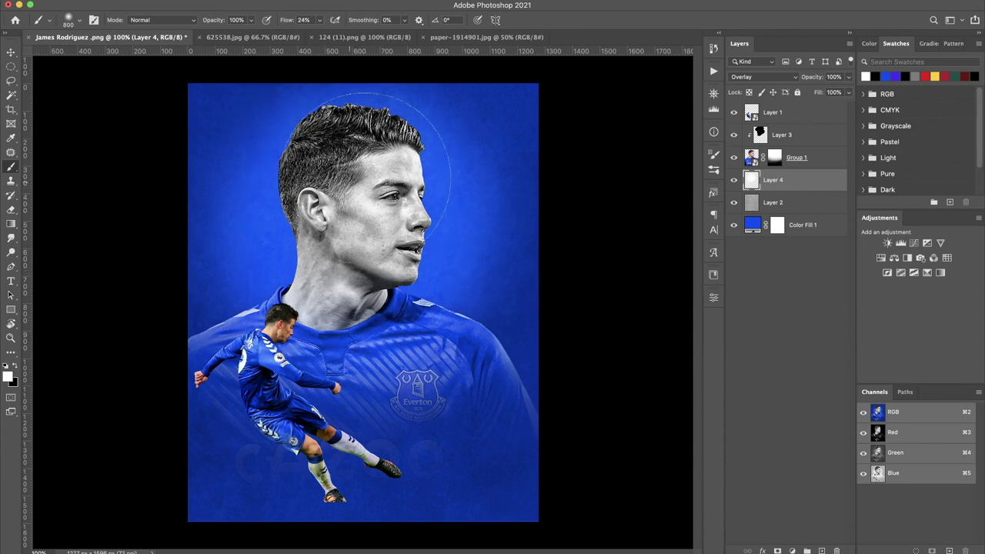
pyautogui.keyDown('ctrl'); pyautogui.click(752, 159); pyautogui.keyUp('ctrl')
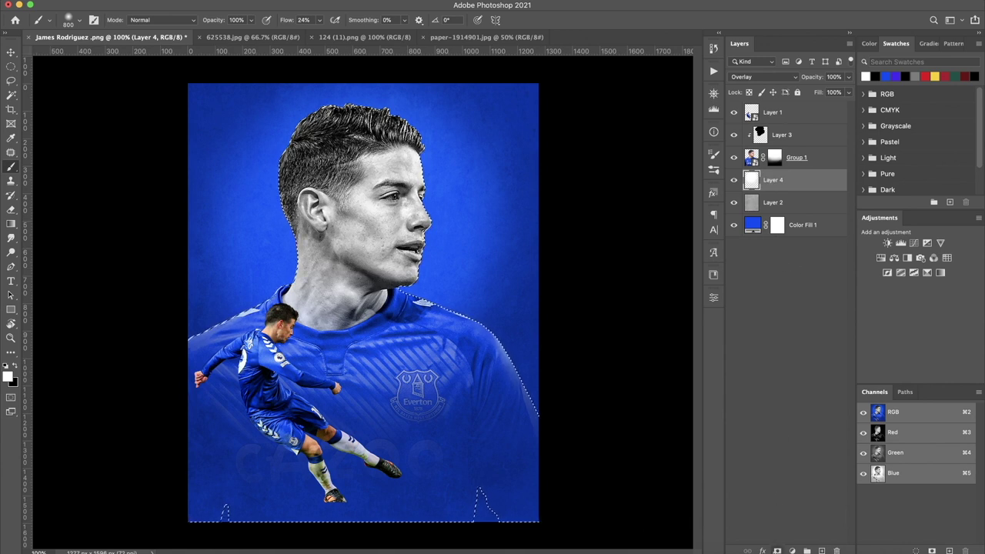
pyautogui.click(778, 551)
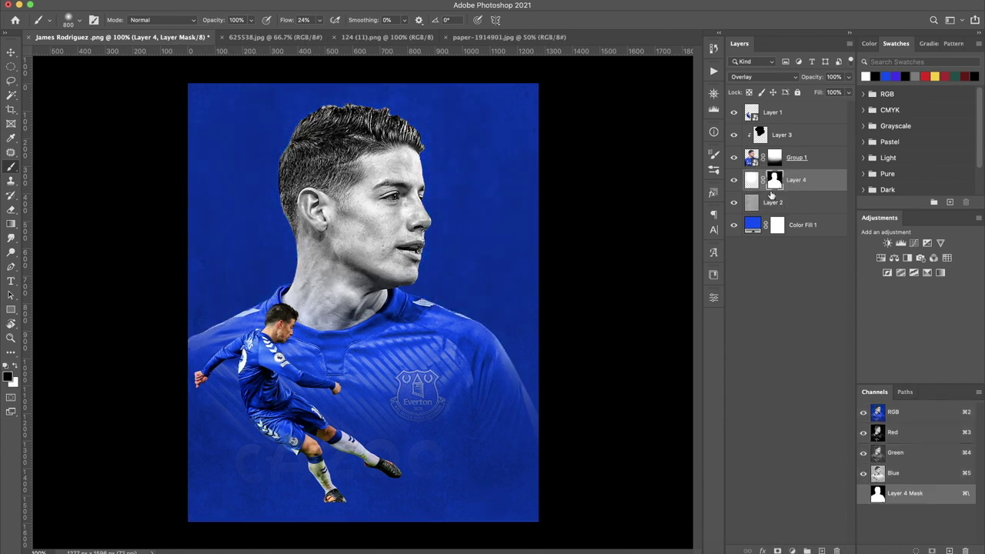
pyautogui.hotkey('ctrl', 'i')
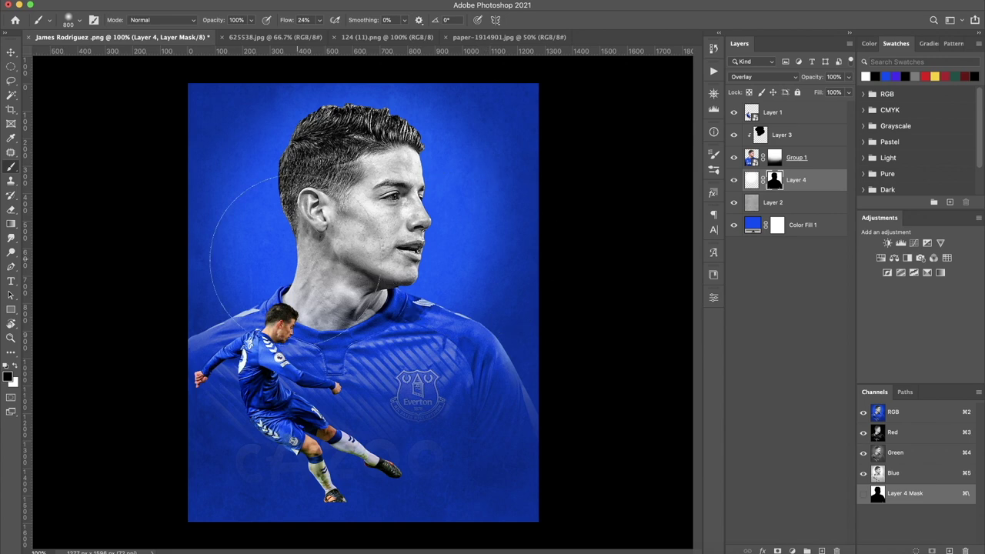
pyautogui.click(752, 179)
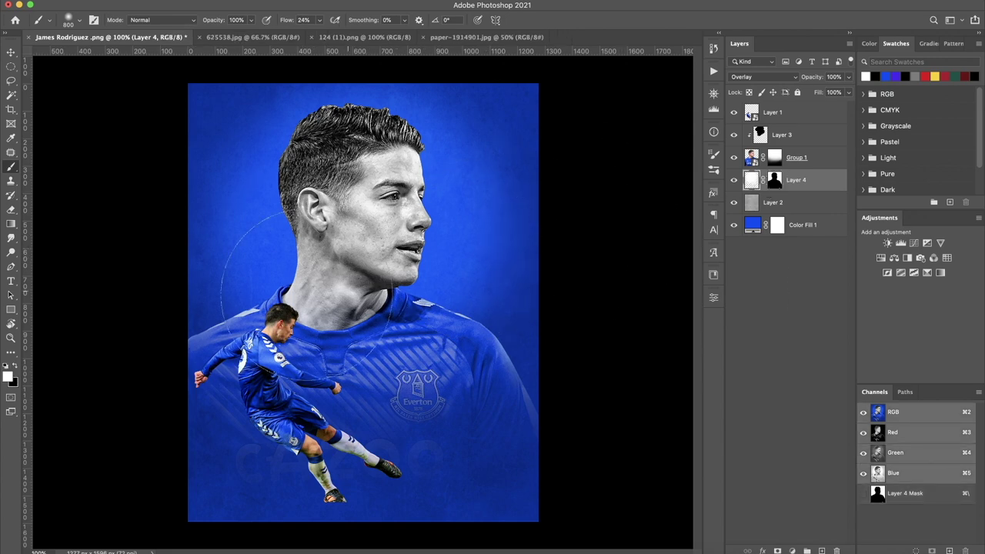
# Check the glow in a rotated view, undoing an accidental move of Layer 4
pyautogui.press('r')
pyautogui.moveTo(428, 216); pyautogui.dragTo(433, 197)
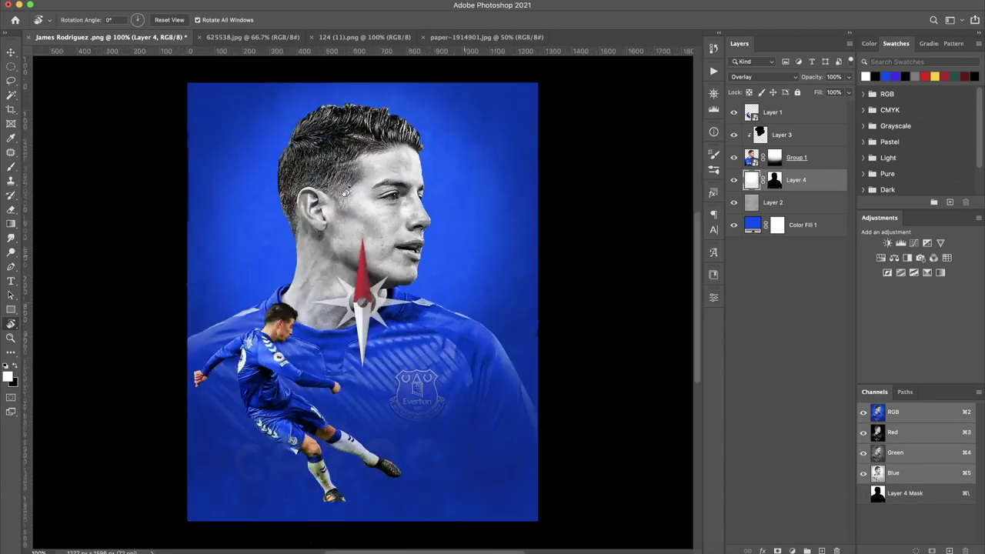
pyautogui.moveTo(787, 187); pyautogui.dragTo(793, 213)
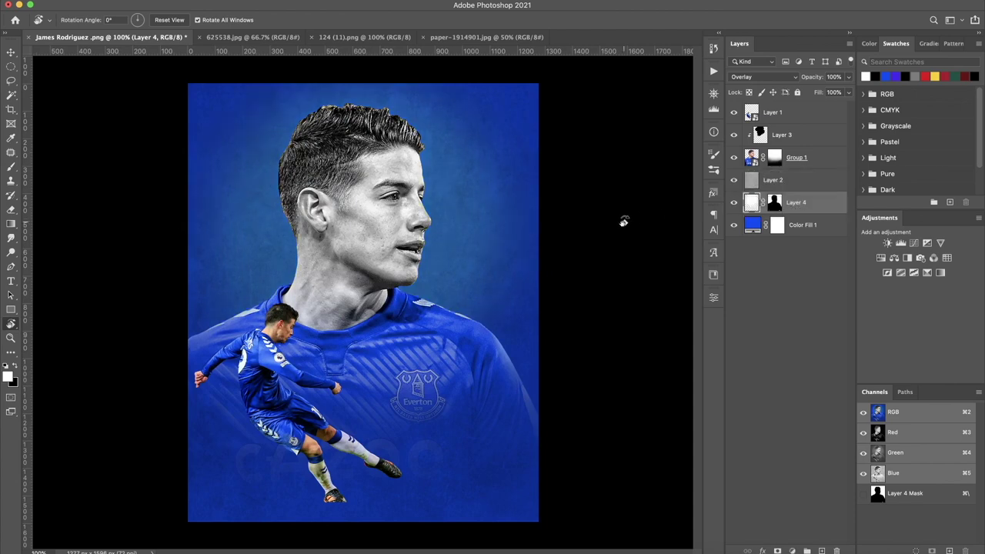
pyautogui.hotkey('ctrl', 'z')
pyautogui.moveTo(398, 221); pyautogui.dragTo(401, 308)
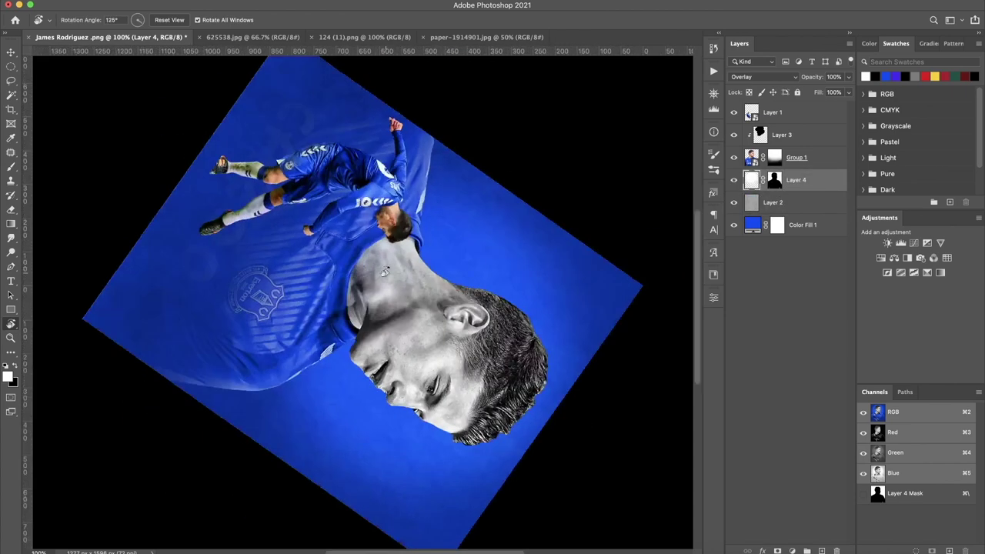
pyautogui.press('Escape')
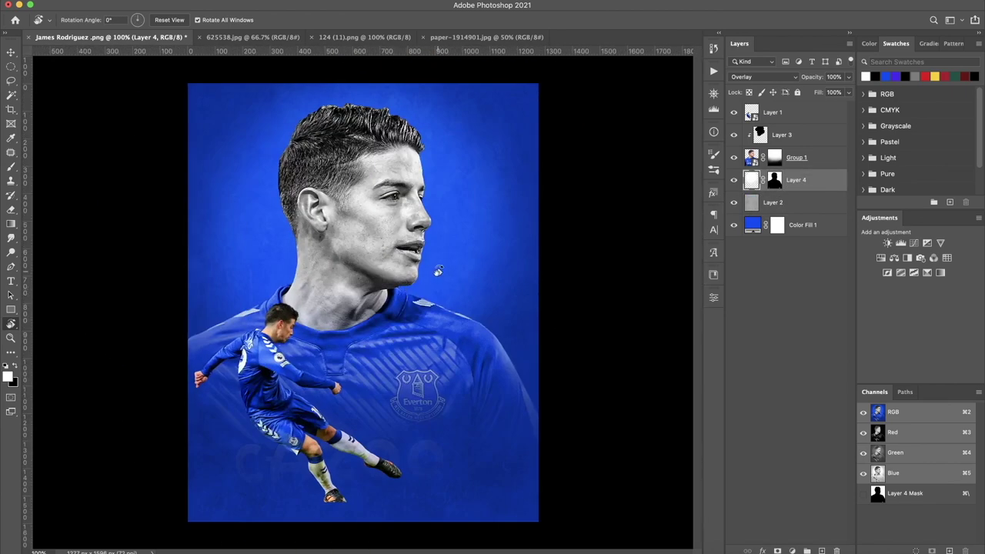
pyautogui.hotkey('alt', ']')
pyautogui.click(807, 134)
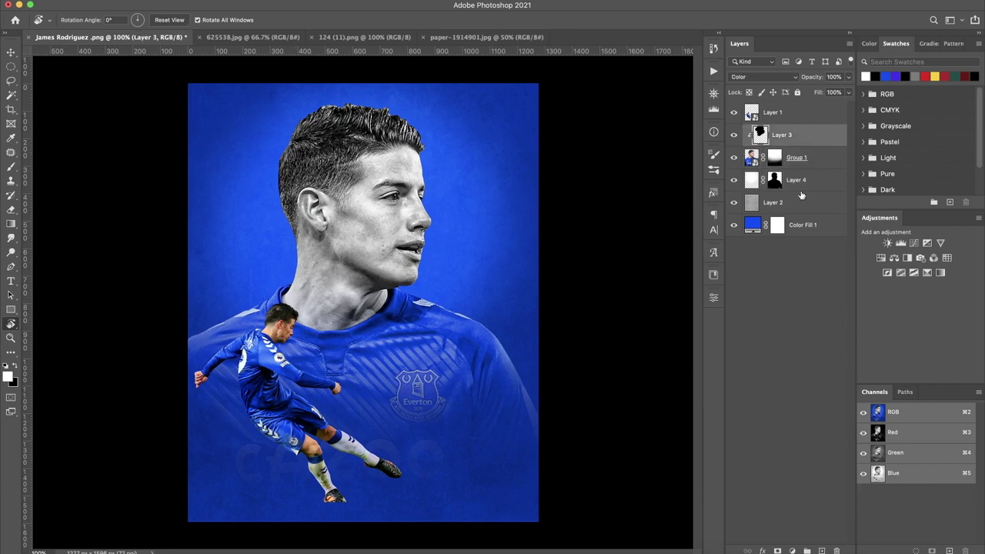
# Add a Black & White adjustment masked to the head and clipped to Layer 3
pyautogui.keyDown('ctrl'); pyautogui.click(762, 136); pyautogui.keyUp('ctrl')
pyautogui.click(792, 551)
pyautogui.click(822, 448)
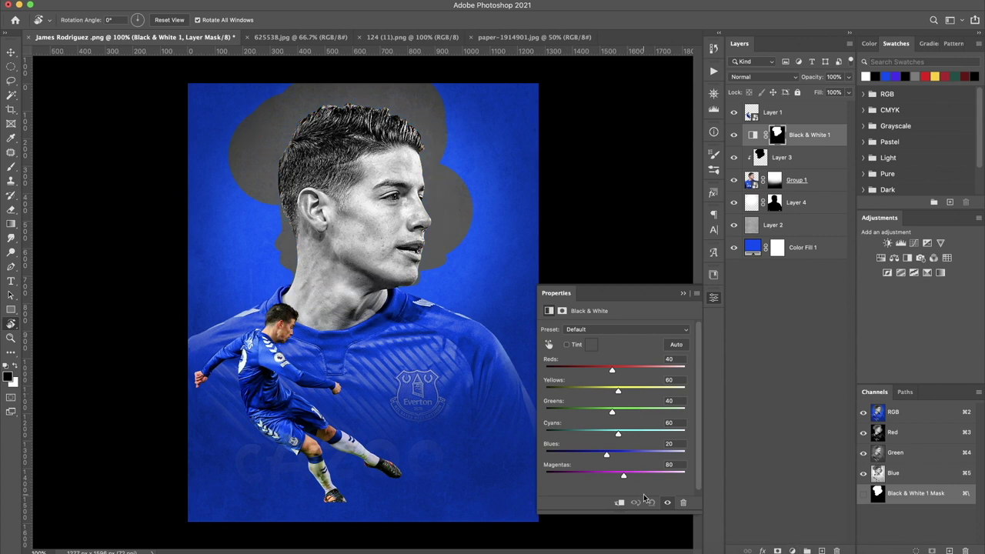
pyautogui.click(620, 504)
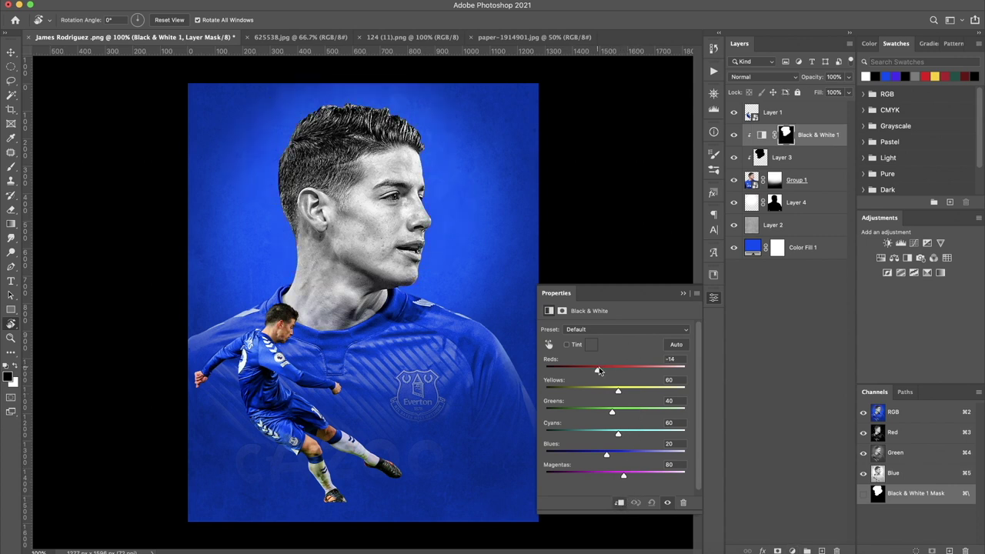
pyautogui.click(786, 157)
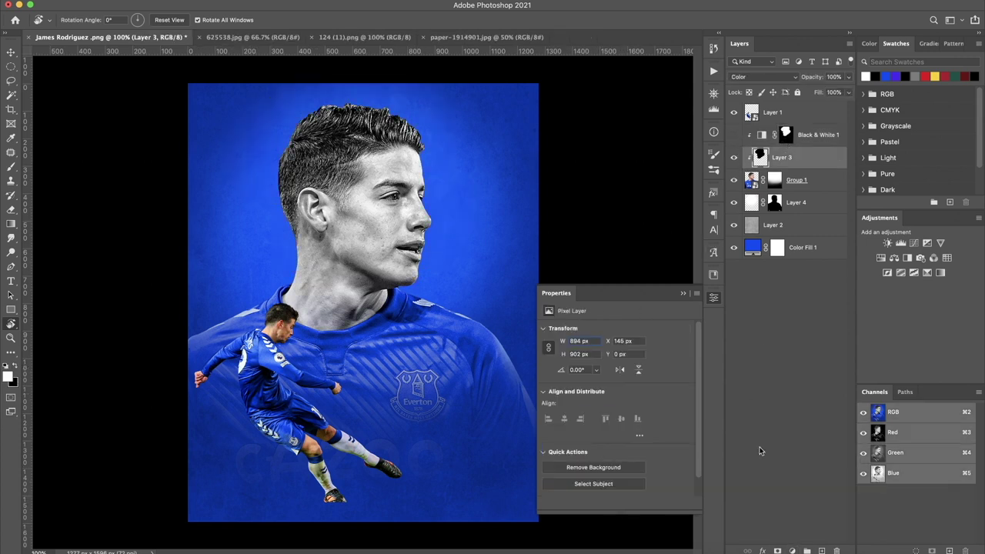
# Add a Brightness/Contrast layer with the same head mask, Brightness -57 and Contrast 57
pyautogui.click(793, 551)
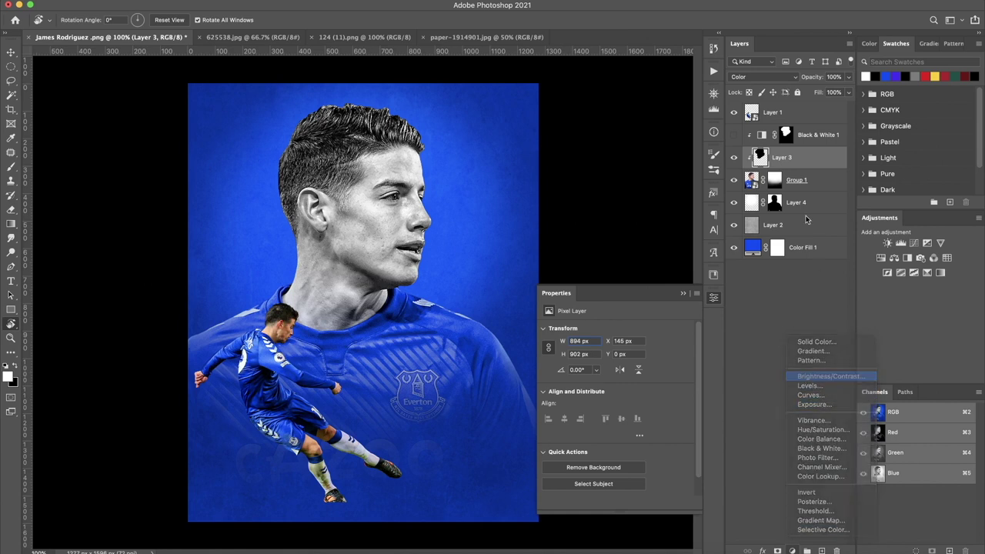
pyautogui.click(823, 374)
pyautogui.moveTo(786, 135); pyautogui.dragTo(786, 157)
pyautogui.click(761, 157)
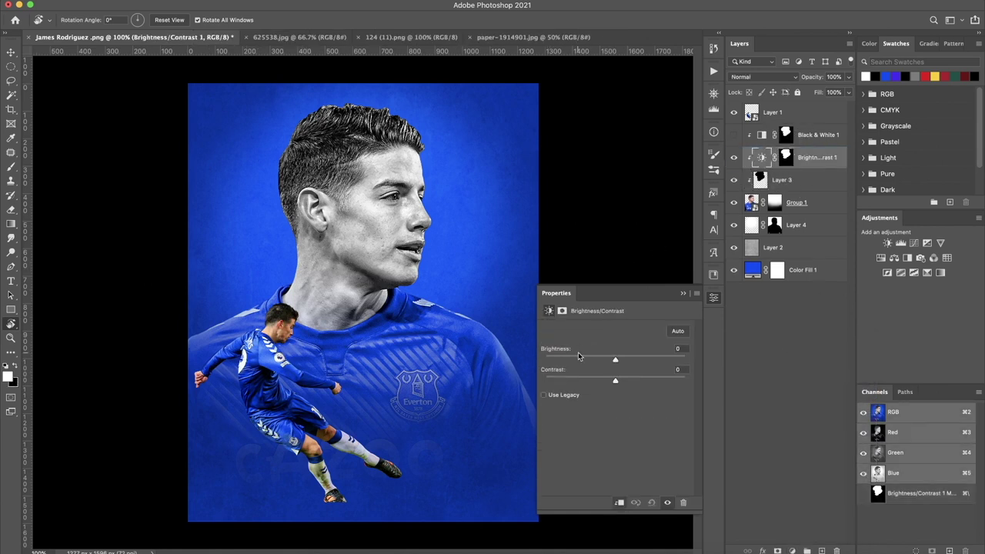
pyautogui.moveTo(616, 360); pyautogui.dragTo(586, 362)
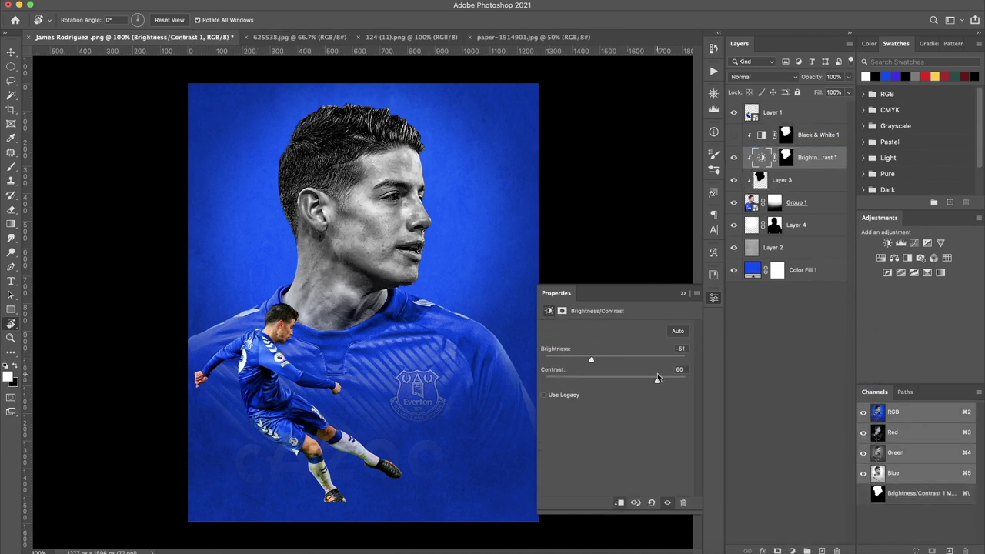
pyautogui.moveTo(592, 360); pyautogui.dragTo(588, 361)
pyautogui.click(682, 294)
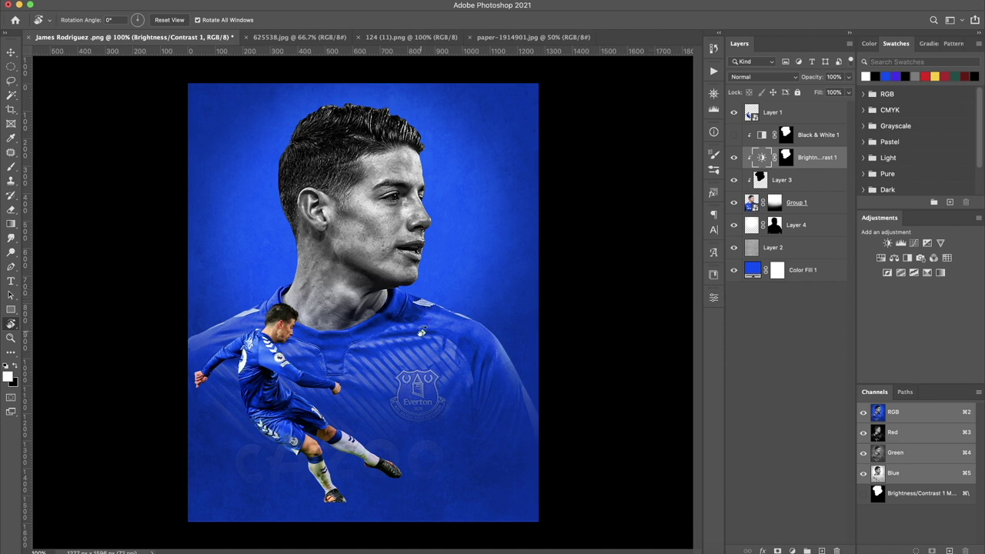
# Move the dark texture Layer 5 to the top and stretch it over the whole poster
pyautogui.click(412, 37)
pyautogui.press('v')
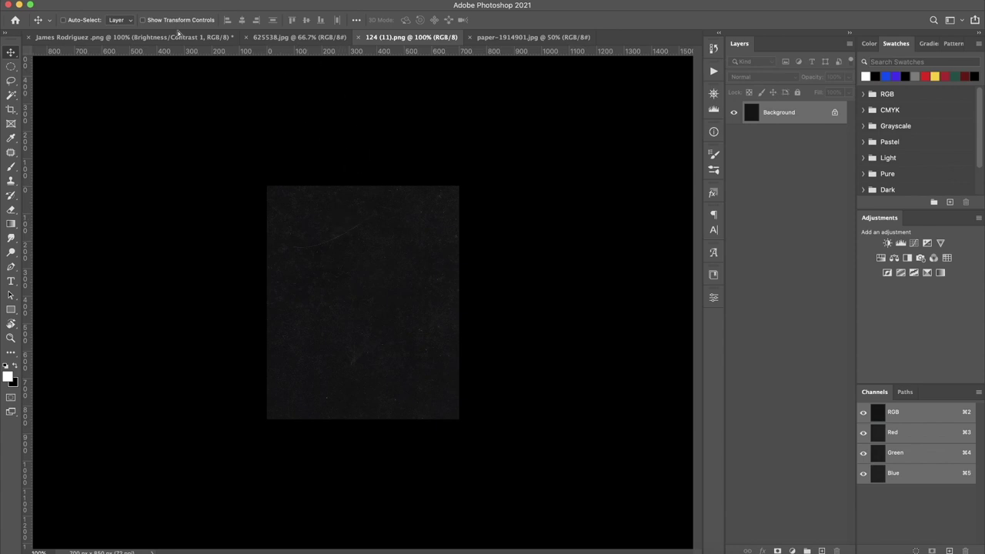
pyautogui.click(179, 37)
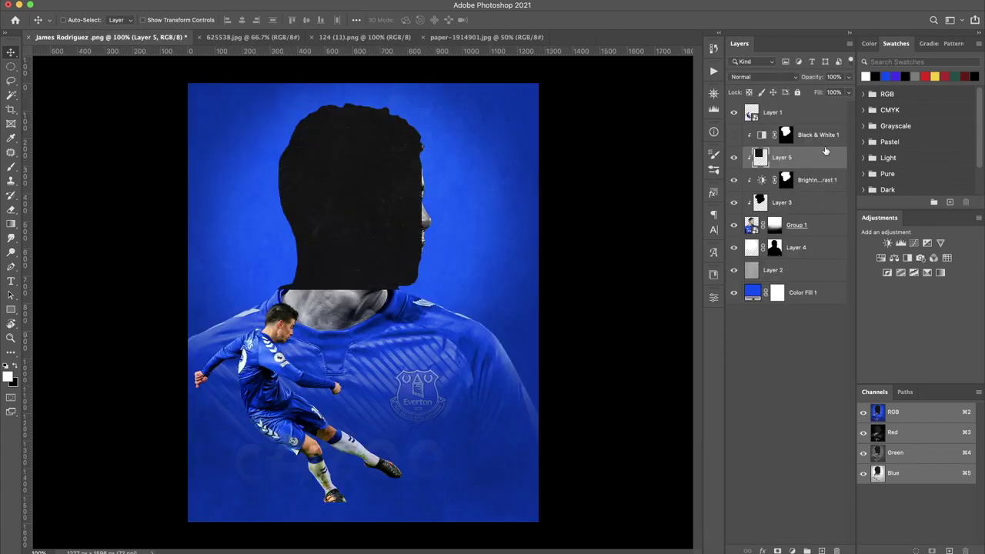
pyautogui.moveTo(824, 151); pyautogui.dragTo(820, 134)
pyautogui.hotkey('ctrl', 't')
pyautogui.moveTo(356, 253); pyautogui.dragTo(379, 329)
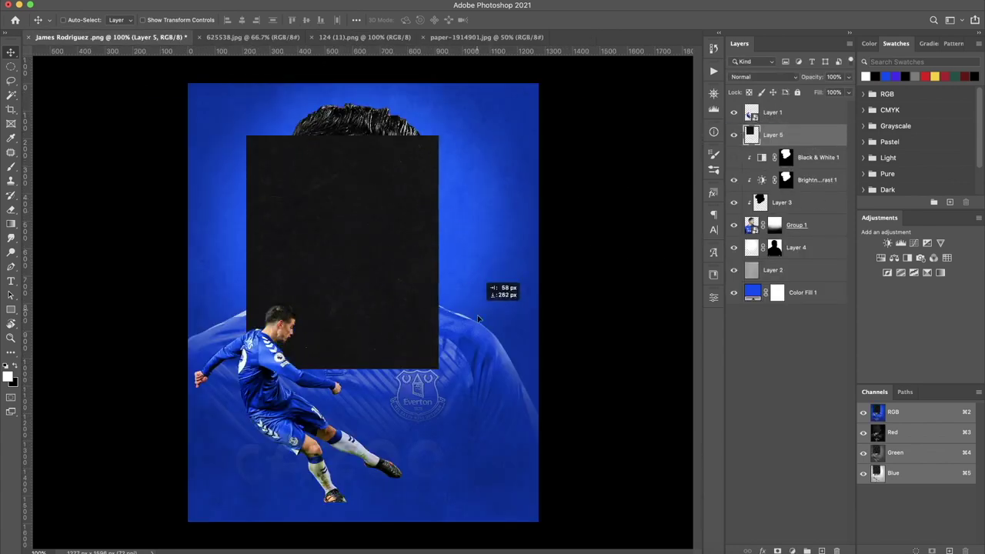
pyautogui.moveTo(254, 385); pyautogui.dragTo(185, 468)
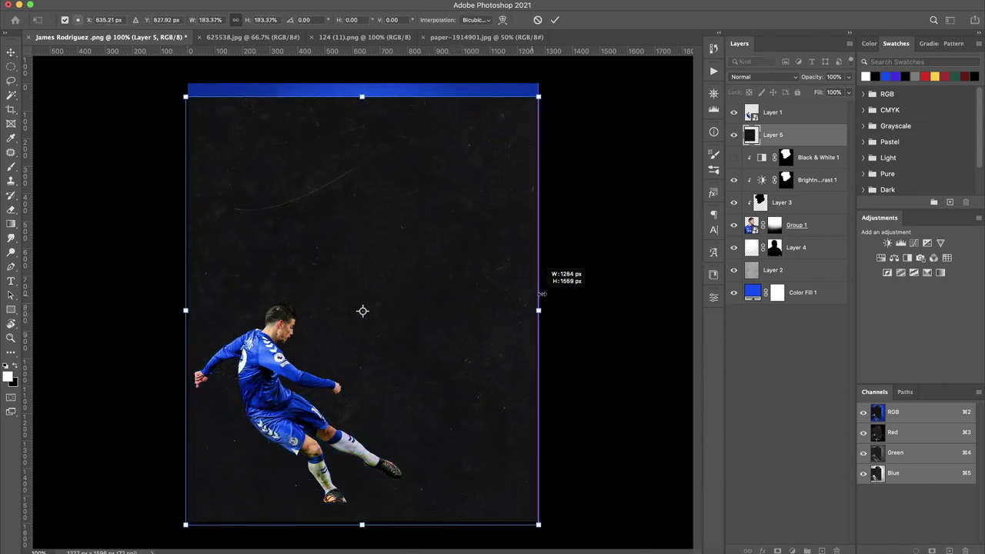
pyautogui.moveTo(447, 311)
pyautogui.mouseDown()
pyautogui.moveTo(547, 311)
pyautogui.moveTo(511, 303)
pyautogui.mouseUp()
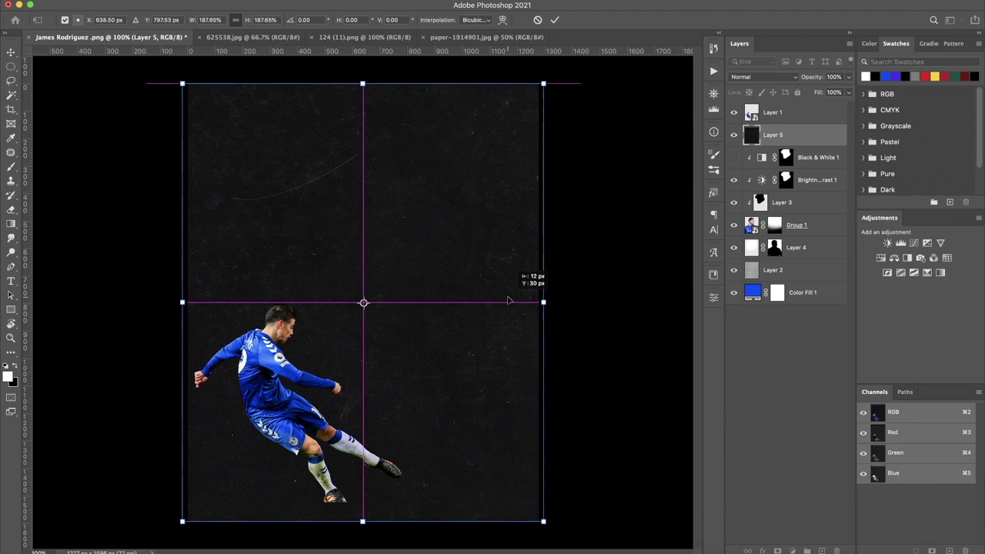
pyautogui.click(556, 20)
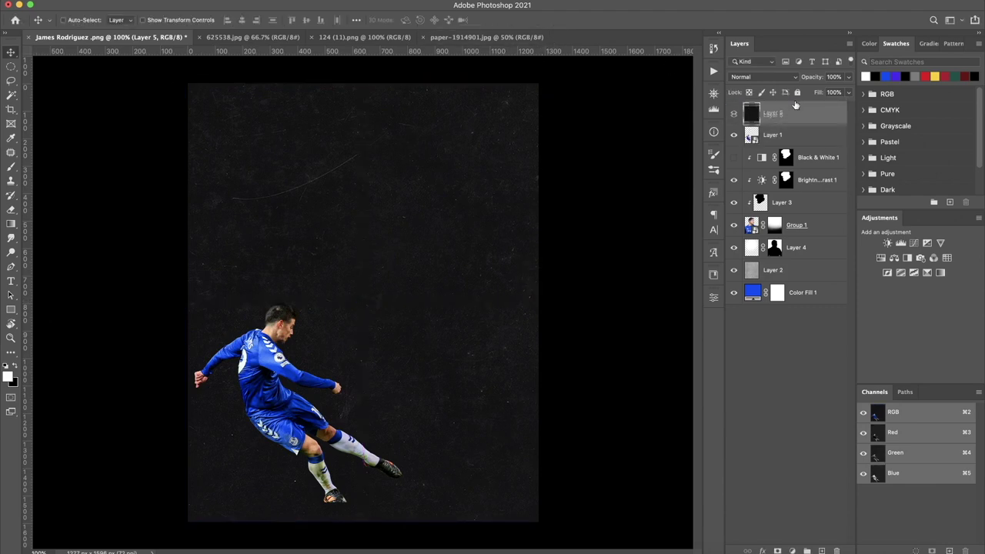
# Blend the texture in Screen mode and nudge it slightly down-right
pyautogui.click(763, 77)
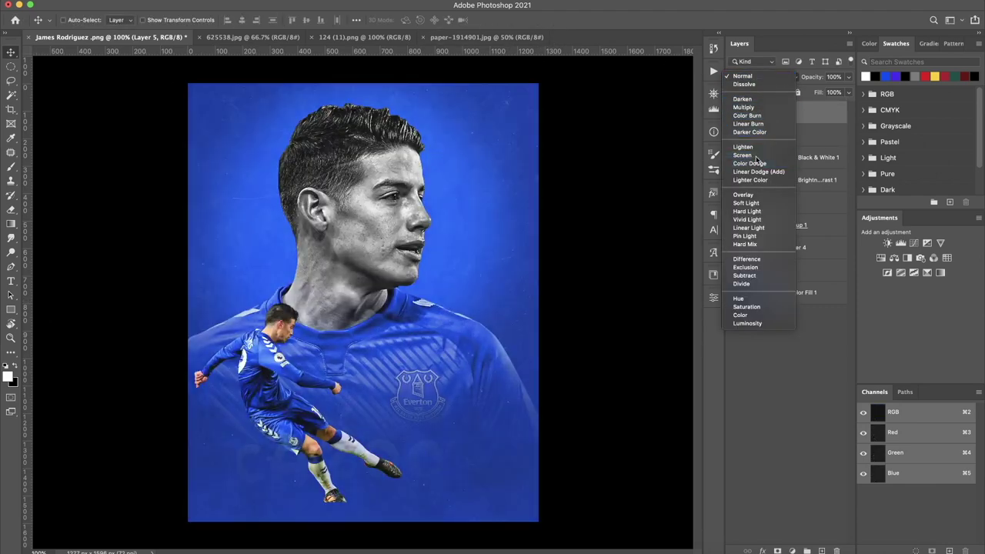
pyautogui.click(758, 155)
pyautogui.moveTo(558, 264); pyautogui.dragTo(569, 276)
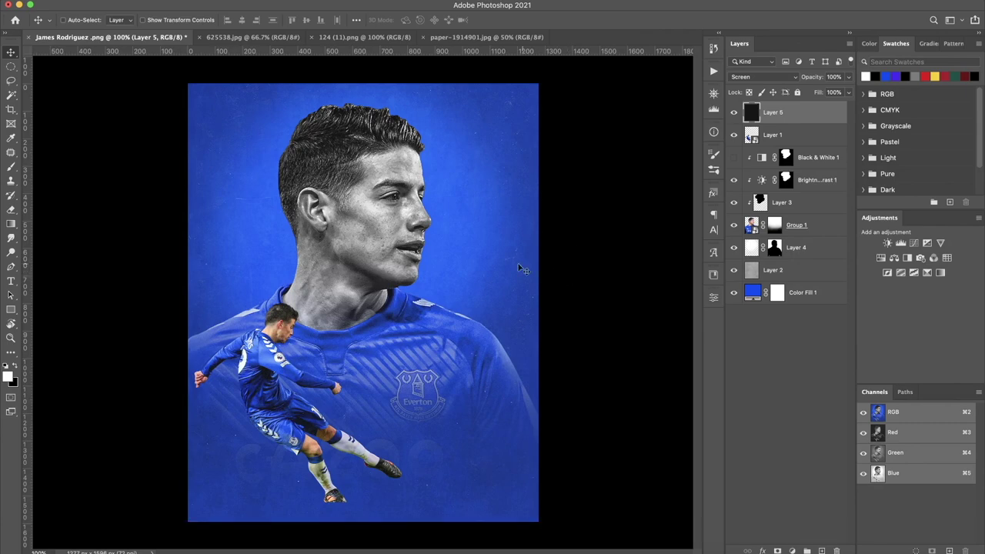
pyautogui.press('r')
pyautogui.moveTo(319, 247)
pyautogui.mouseDown()
pyautogui.moveTo(399, 289)
pyautogui.moveTo(371, 268)
pyautogui.mouseUp()
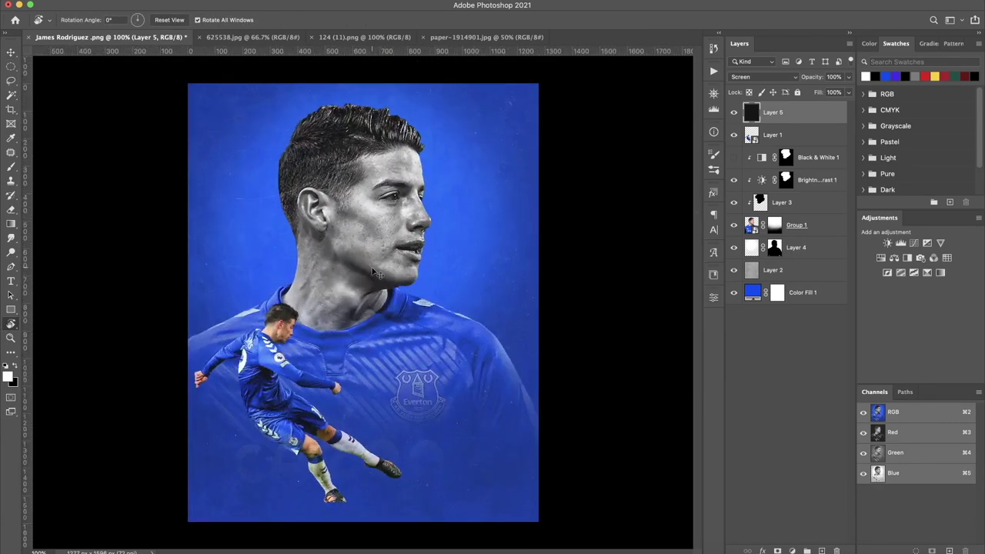
# Zoom in on the player's boot and add a new empty layer for the shadow
pyautogui.hotkey('ctrl', '+')
pyautogui.hotkey('ctrl', '+')
pyautogui.hotkey('ctrl', '+')
pyautogui.scroll(-10, 385, 264)
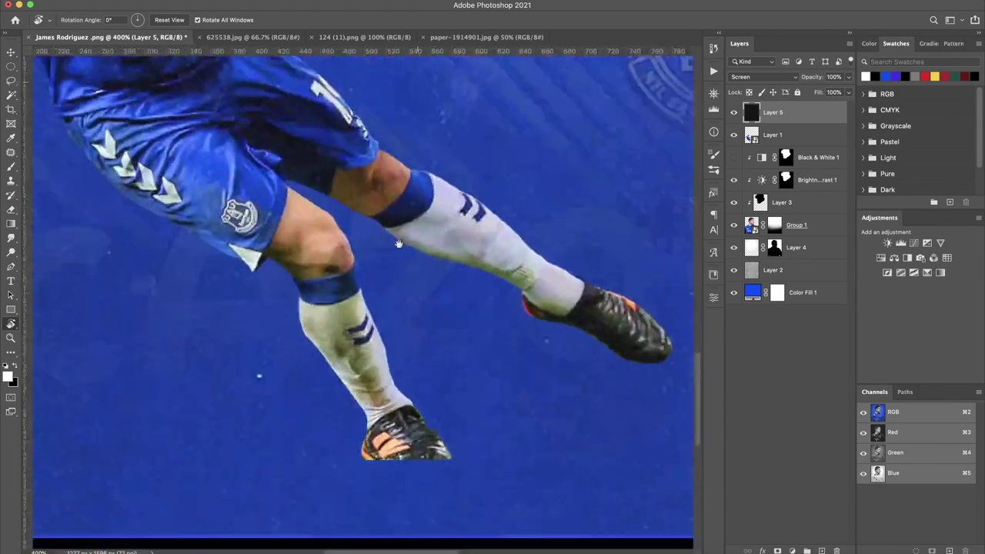
pyautogui.scroll(-4, 505, 223)
pyautogui.click(785, 158)
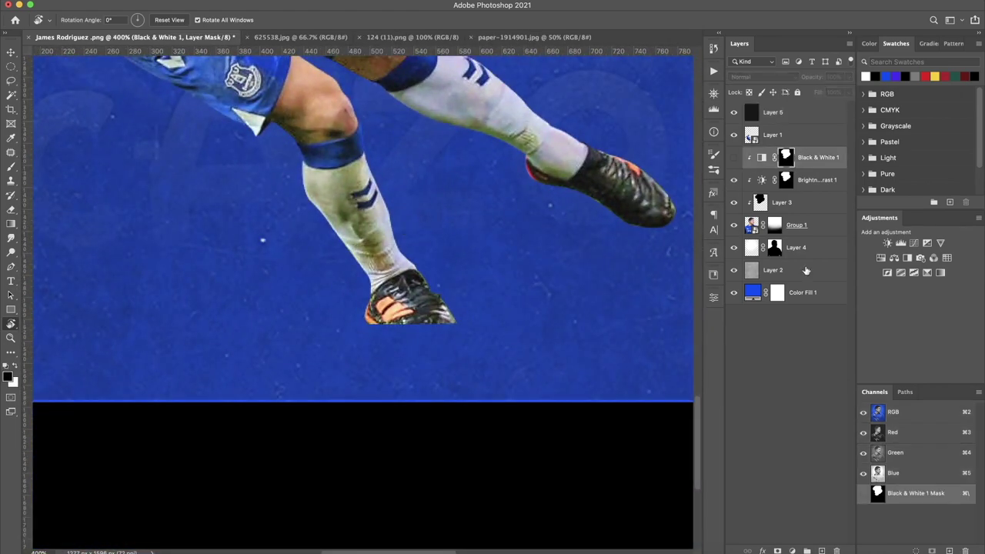
pyautogui.click(822, 552)
# Set up a soft Brush with a flattened ellipse tip at about 87 px
pyautogui.press('b')
pyautogui.rightClick(400, 239)
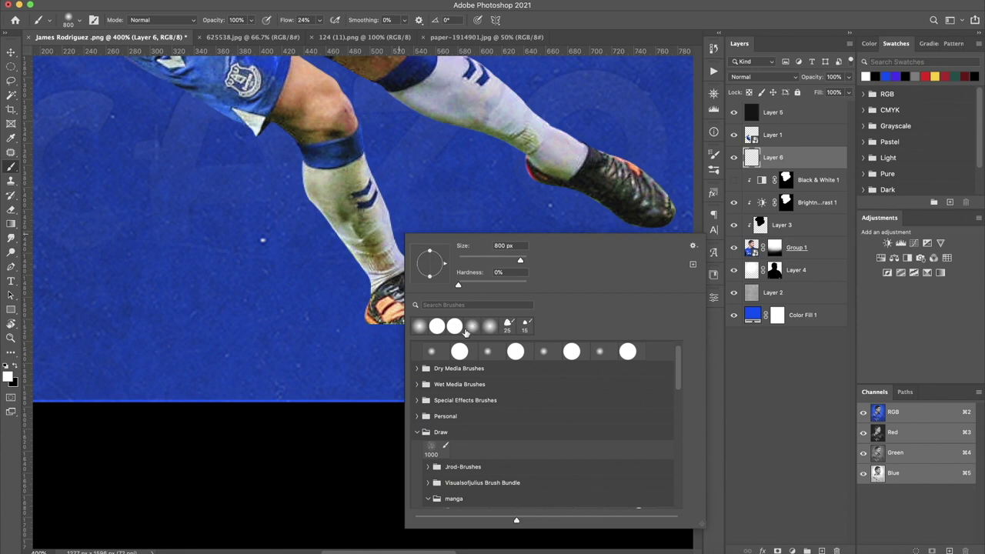
pyautogui.moveTo(432, 284); pyautogui.dragTo(434, 268)
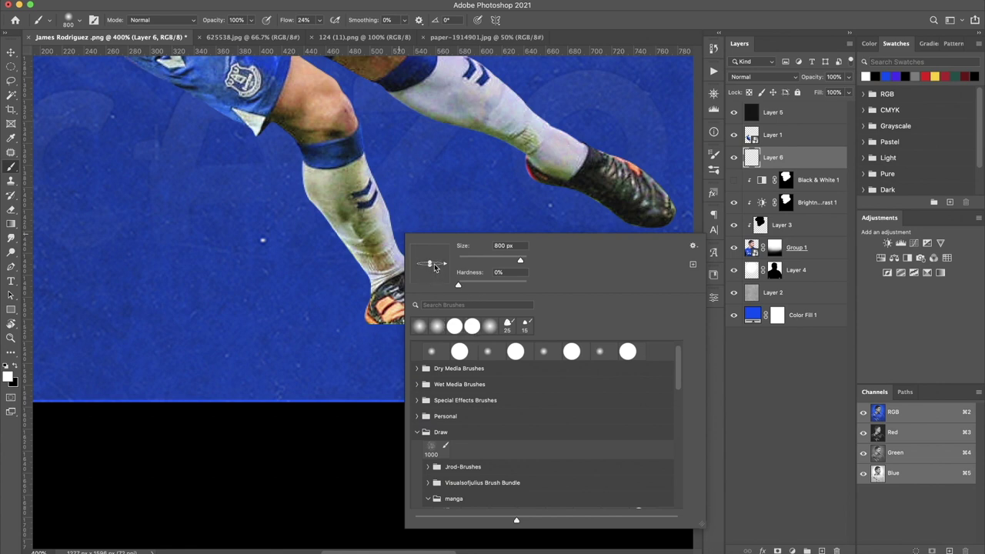
pyautogui.click(283, 23)
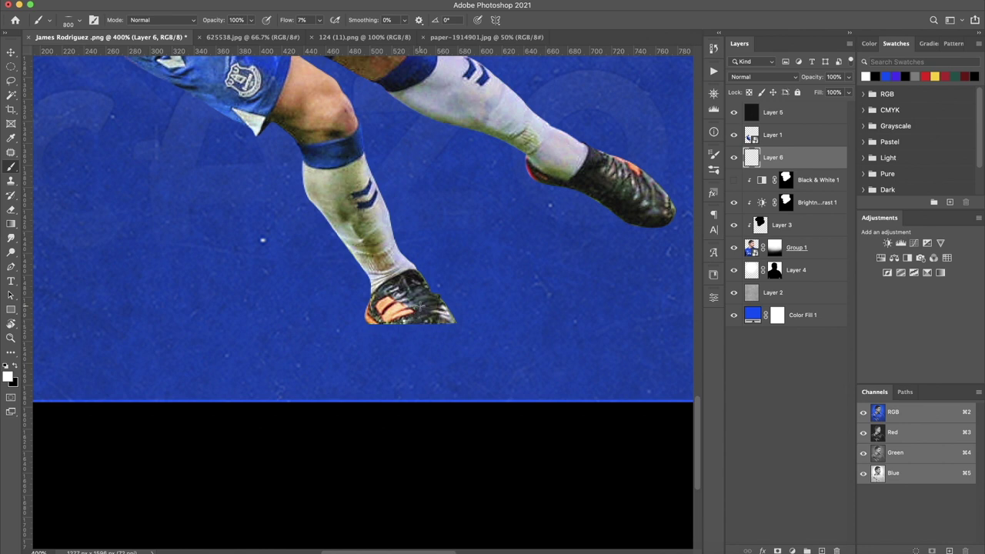
pyautogui.rightClick(420, 306)
pyautogui.moveTo(496, 291); pyautogui.dragTo(507, 291)
pyautogui.click(393, 326)
# Paint a dark black shadow under the boot using 100–175 px brush sizes
pyautogui.press('x')
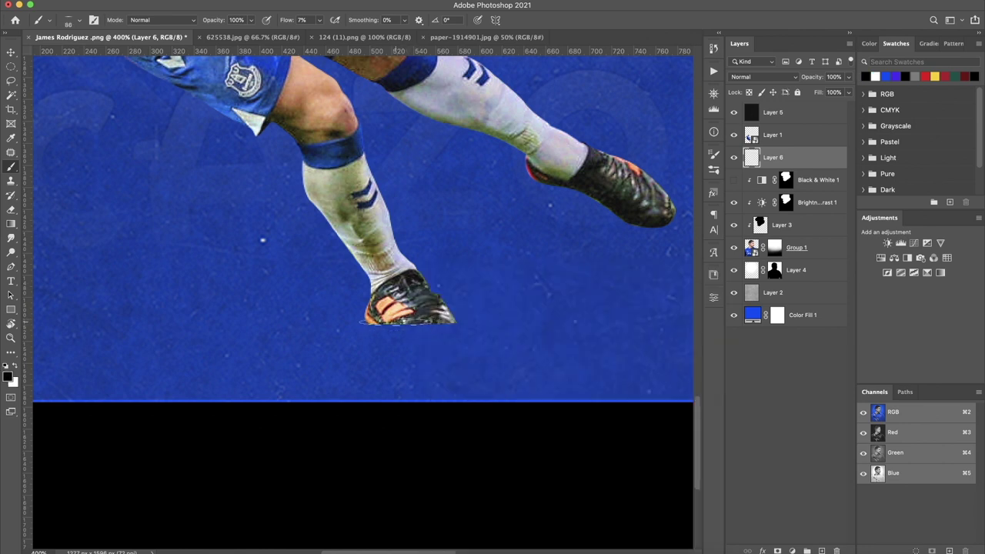
pyautogui.press(']')
pyautogui.moveTo(445, 324); pyautogui.dragTo(404, 329)
pyautogui.press(']')
pyautogui.press(']')
pyautogui.press(']')
pyautogui.press(']')
pyautogui.press(']')
pyautogui.press(']')
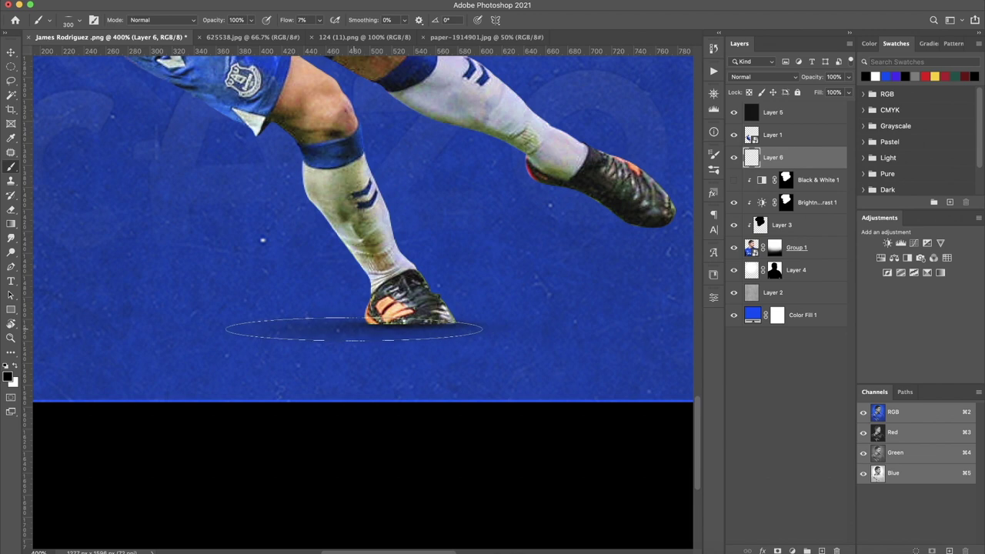
pyautogui.press('[')
pyautogui.press('[')
pyautogui.press('[')
pyautogui.press(']')
pyautogui.moveTo(255, 331); pyautogui.dragTo(370, 325)
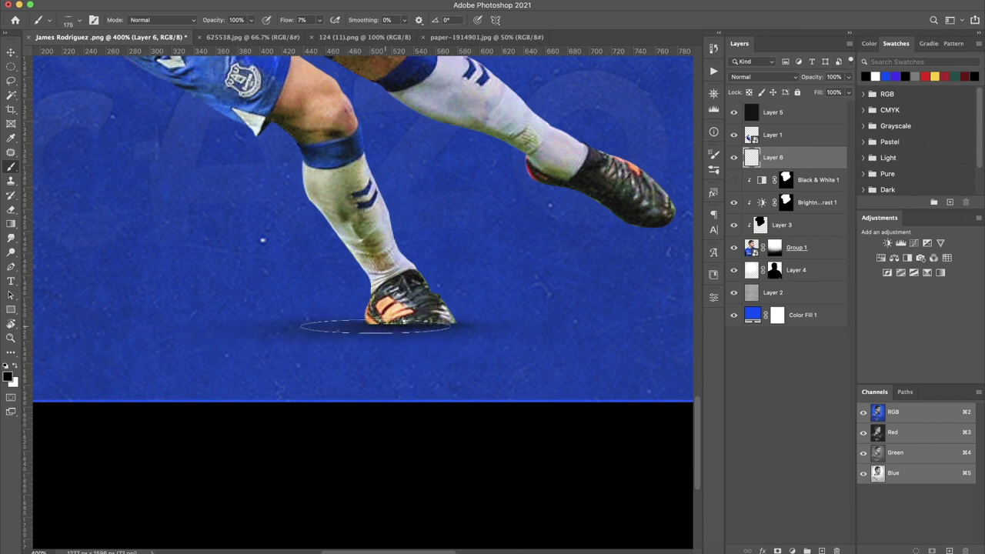
pyautogui.hscroll(3, 563, 291)
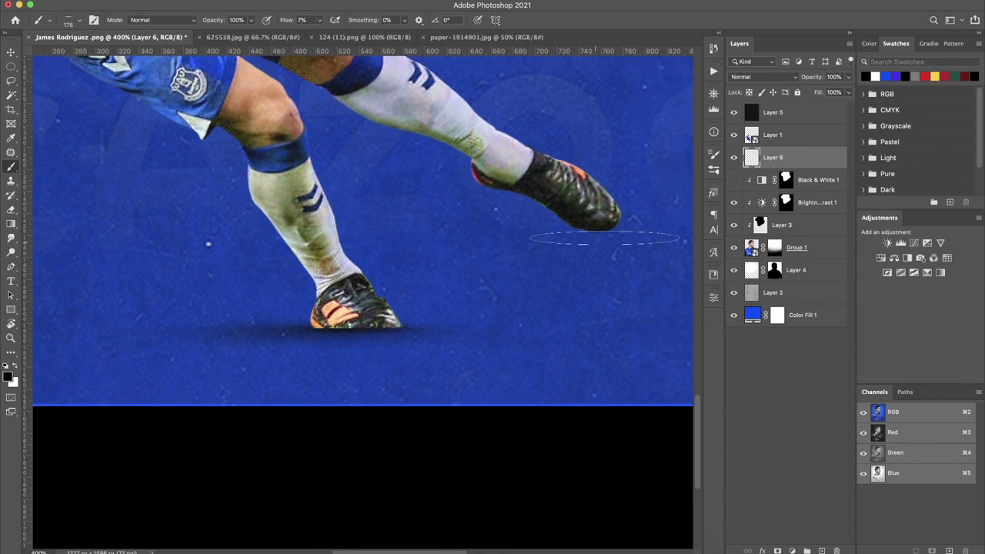
# Zoom out, add a second shadow layer, and select texture Layer 5
pyautogui.hotkey('ctrl', 'shift', 'alt', 'n')
pyautogui.click(766, 77)
pyautogui.press('Escape')
pyautogui.click(793, 115)
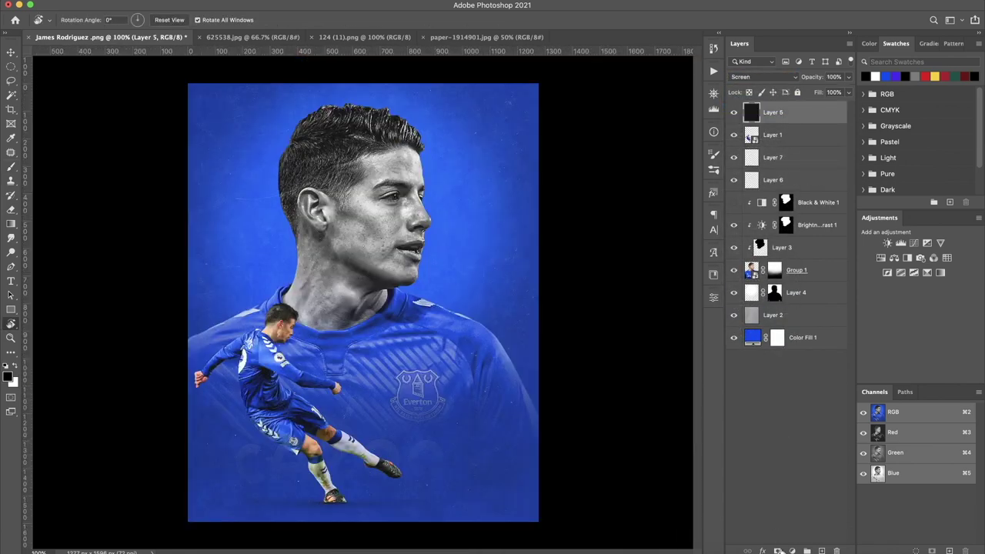
# Add a Curves adjustment clipped to the texture, pulled down to darken it
pyautogui.click(792, 551)
pyautogui.click(810, 395)
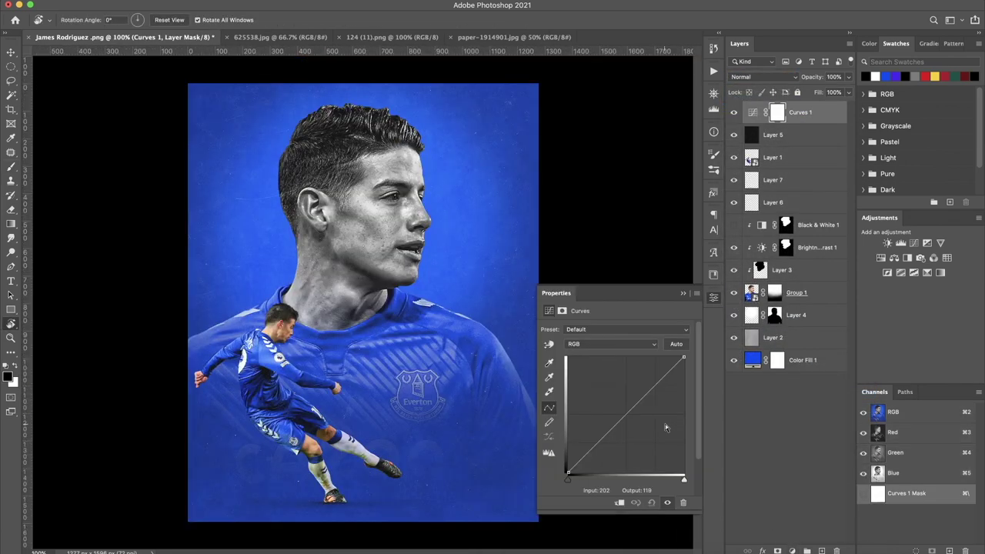
pyautogui.click(620, 503)
pyautogui.moveTo(640, 403)
pyautogui.mouseDown()
pyautogui.moveTo(640, 427)
pyautogui.moveTo(655, 391)
pyautogui.mouseUp()
pyautogui.click(636, 424)
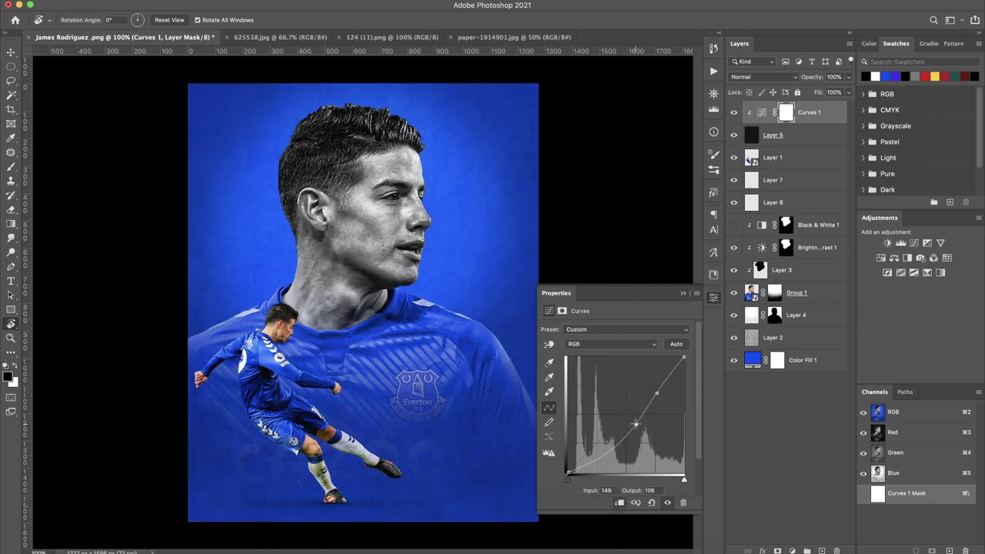
# Group shadow Layers 6 and 7 into Group 2
pyautogui.click(801, 161)
pyautogui.click(791, 185)
pyautogui.keyDown('shift'); pyautogui.click(785, 204); pyautogui.keyUp('shift')
pyautogui.hotkey('ctrl', 'g')
# Add a new empty layer clipped to the action cutout Layer 1
pyautogui.click(784, 161)
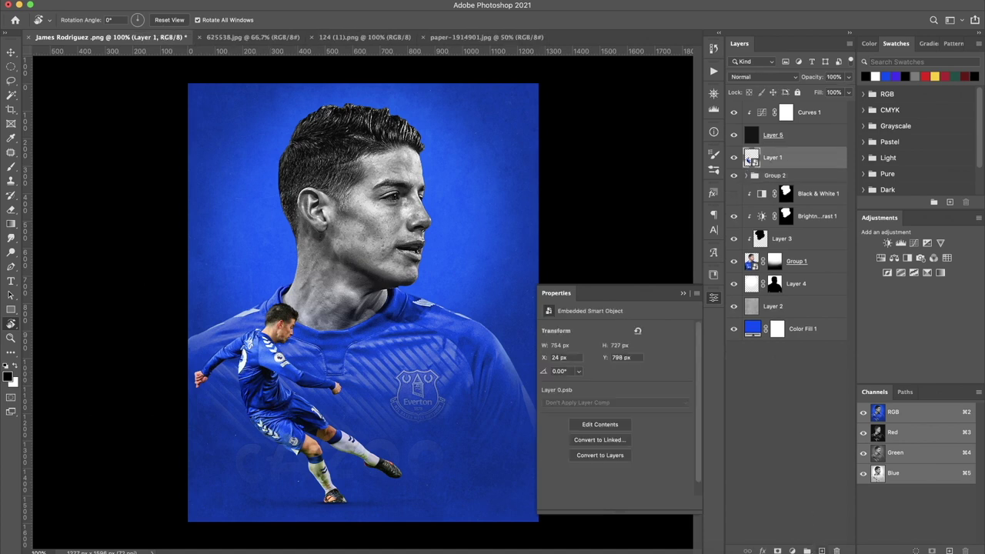
pyautogui.hotkey('ctrl', 'shift', 'alt', 'n')
pyautogui.hotkey('ctrl', 'alt', 'g')
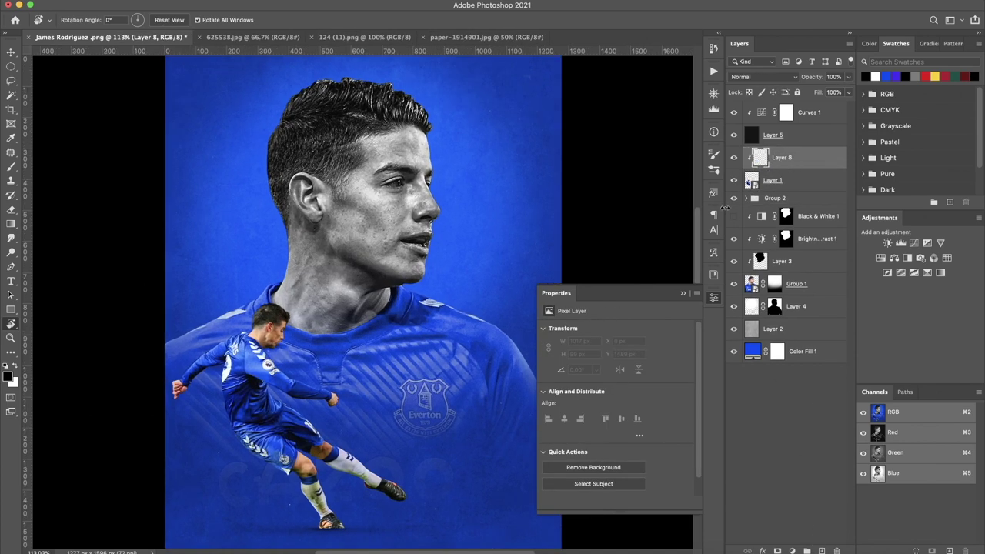
# Zoom in near the boot and choose a soft round brush tip
pyautogui.hotkey('ctrl', '+')
pyautogui.hotkey('ctrl', '+')
pyautogui.hotkey('ctrl', '+')
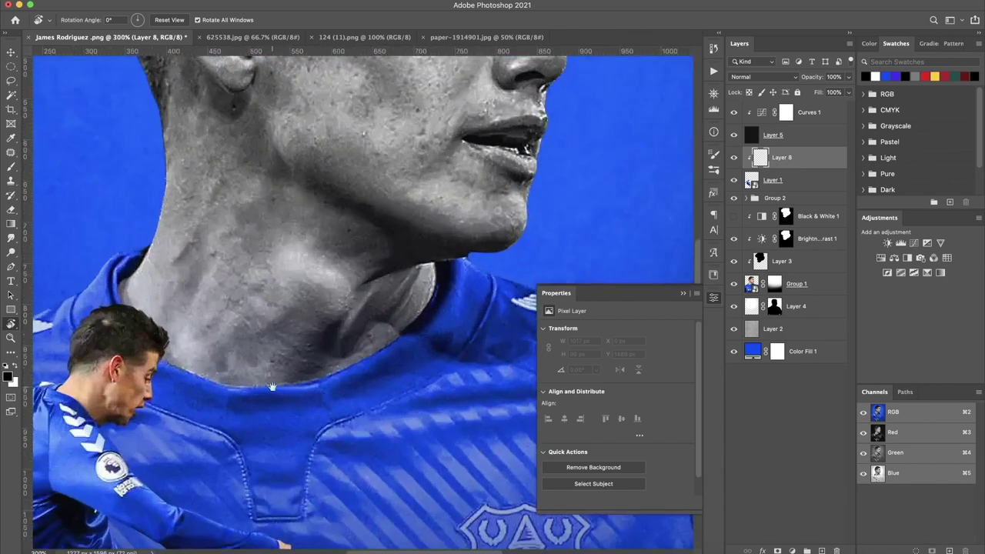
pyautogui.scroll(-10, 272, 387)
pyautogui.scroll(-5, 272, 386)
pyautogui.scroll(-2, 272, 386)
pyautogui.press('b')
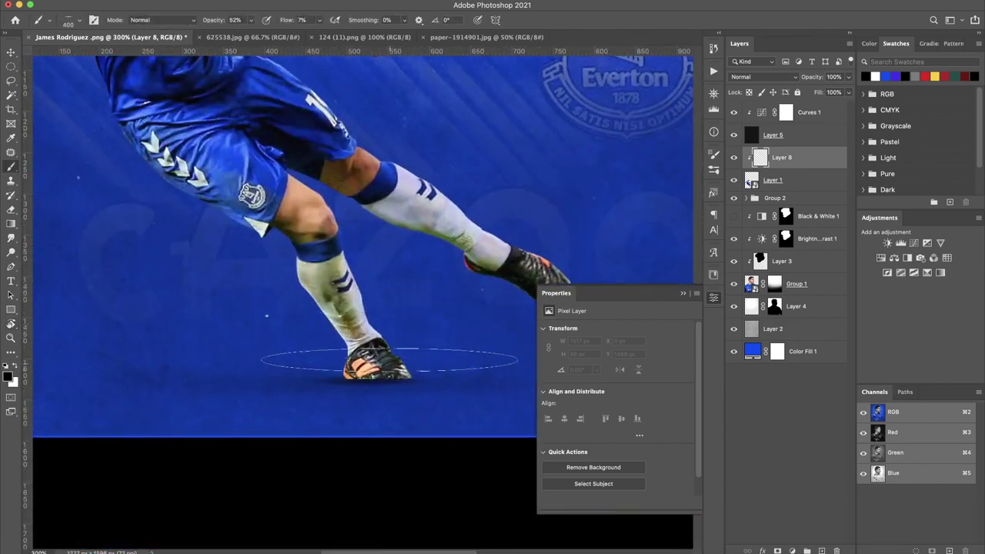
pyautogui.rightClick(361, 269)
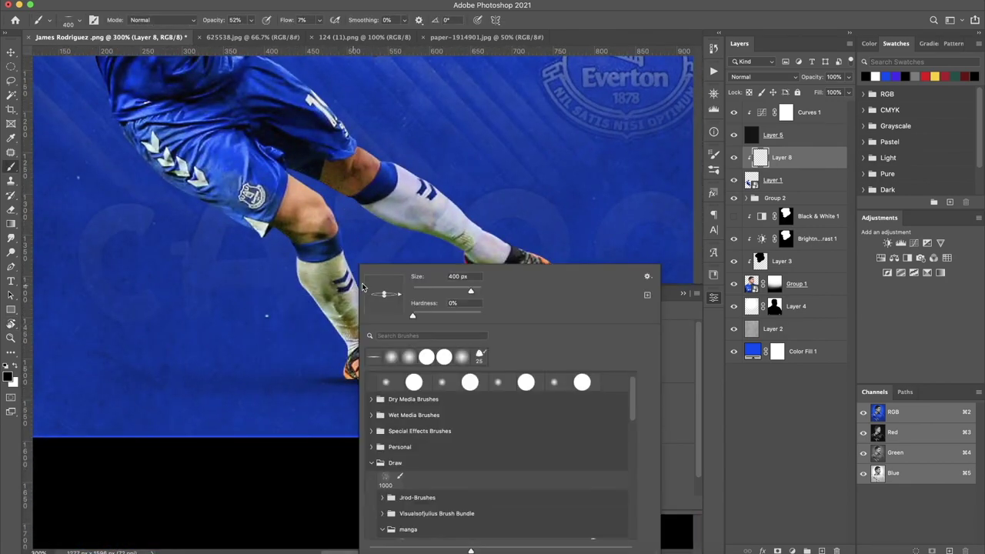
pyautogui.click(410, 361)
pyautogui.press('Return')
# Darken the orange boot with a 150 px brush at 69% flow
pyautogui.press('[')
pyautogui.press('[')
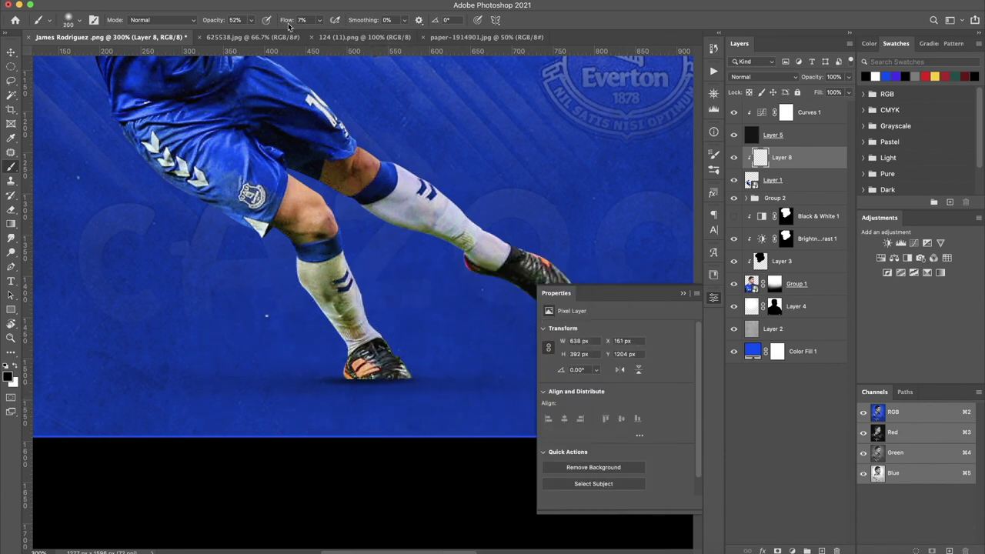
pyautogui.hotkey('shift', '6')
pyautogui.hotkey('shift', '9')
pyautogui.press('[')
pyautogui.moveTo(341, 362)
pyautogui.mouseDown()
pyautogui.moveTo(352, 396)
pyautogui.moveTo(286, 374)
pyautogui.moveTo(275, 341)
pyautogui.moveTo(293, 362)
pyautogui.moveTo(401, 408)
pyautogui.moveTo(319, 386)
pyautogui.mouseUp()
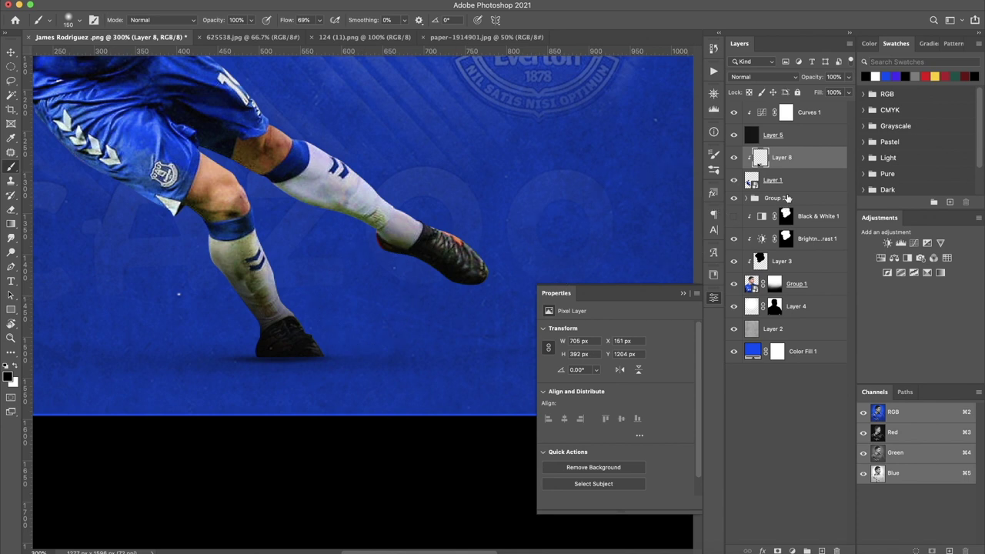
# Select the Group 2 shadow group and create a new empty layer
pyautogui.click(786, 199)
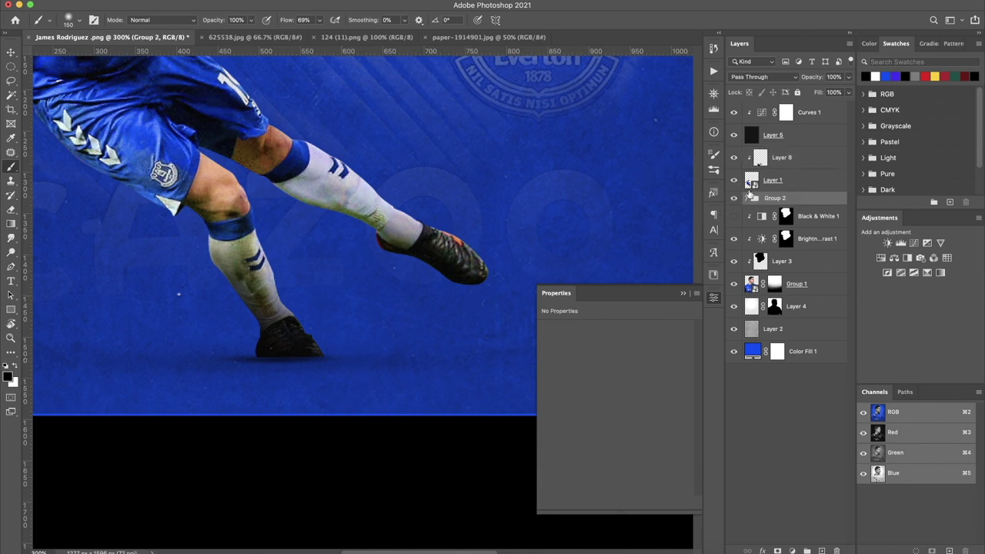
pyautogui.click(765, 159)
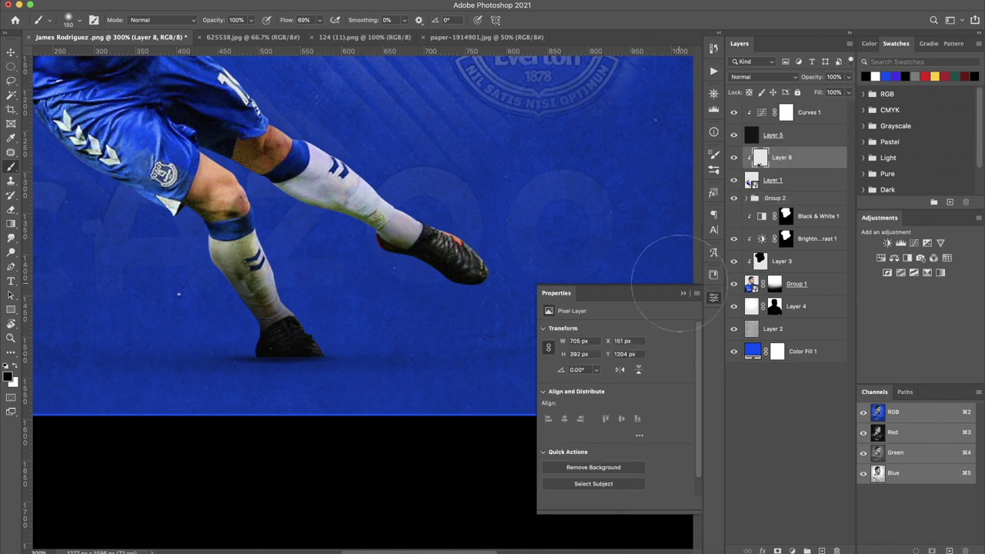
pyautogui.click(683, 293)
pyautogui.click(816, 194)
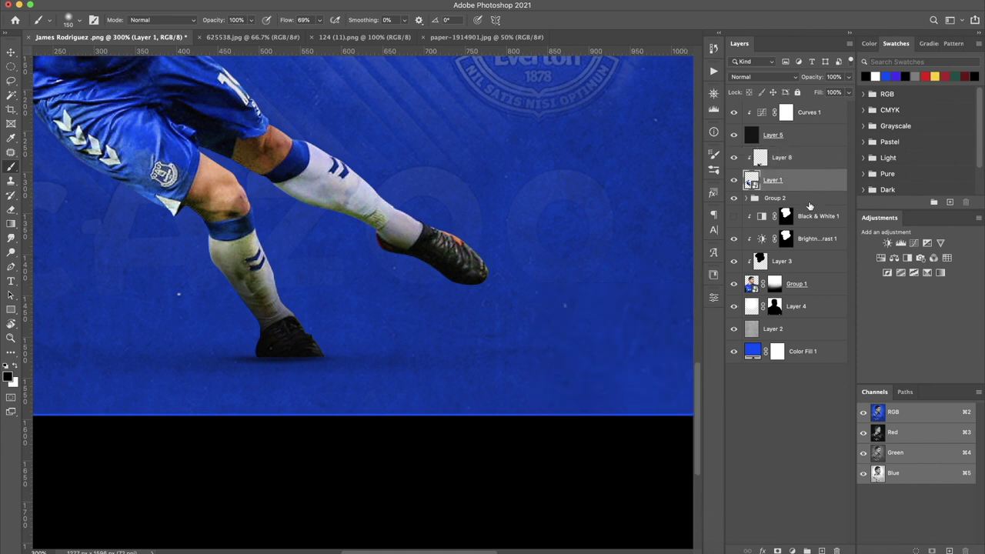
pyautogui.hotkey('ctrl', 'shift', 'alt', 'n')
# Load the flat line brush at 55 px, zoom out and rotate the canvas view
pyautogui.rightClick(446, 273)
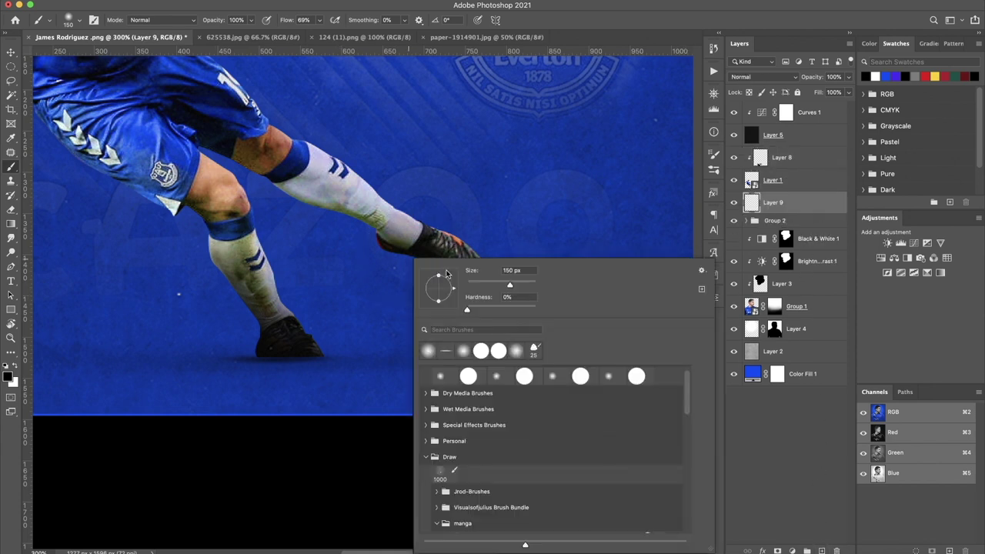
pyautogui.click(449, 351)
pyautogui.click(484, 285)
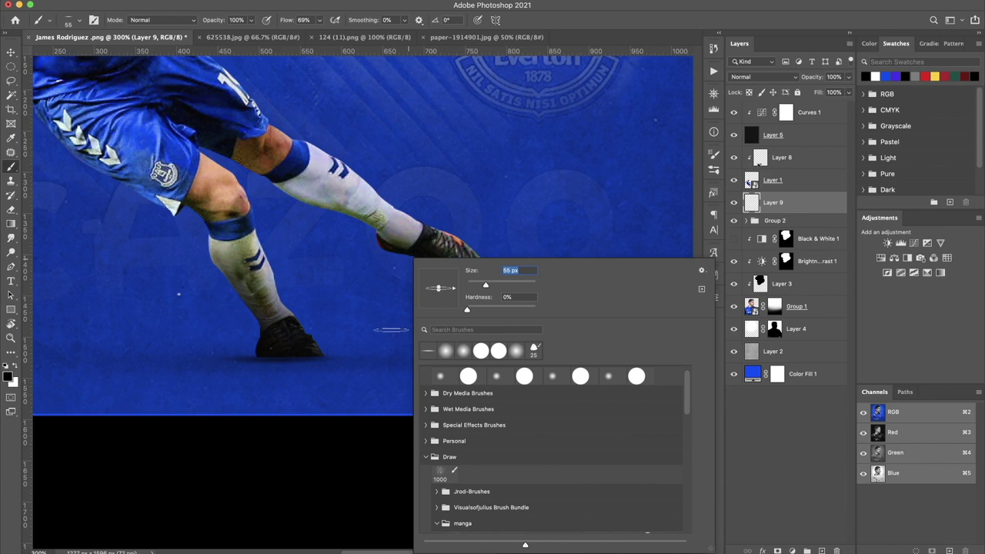
pyautogui.write('40')
pyautogui.press('Return')
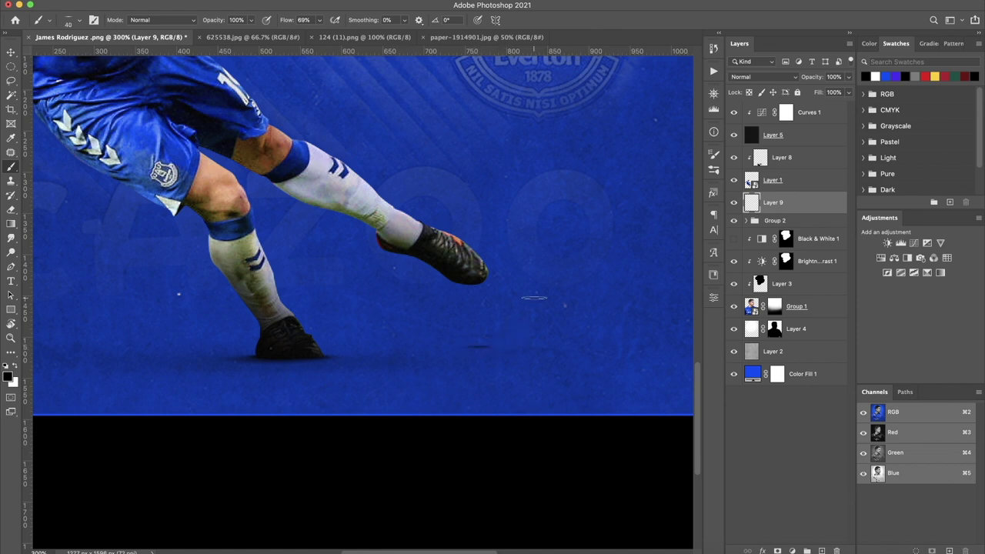
pyautogui.hotkey('ctrl', '1')
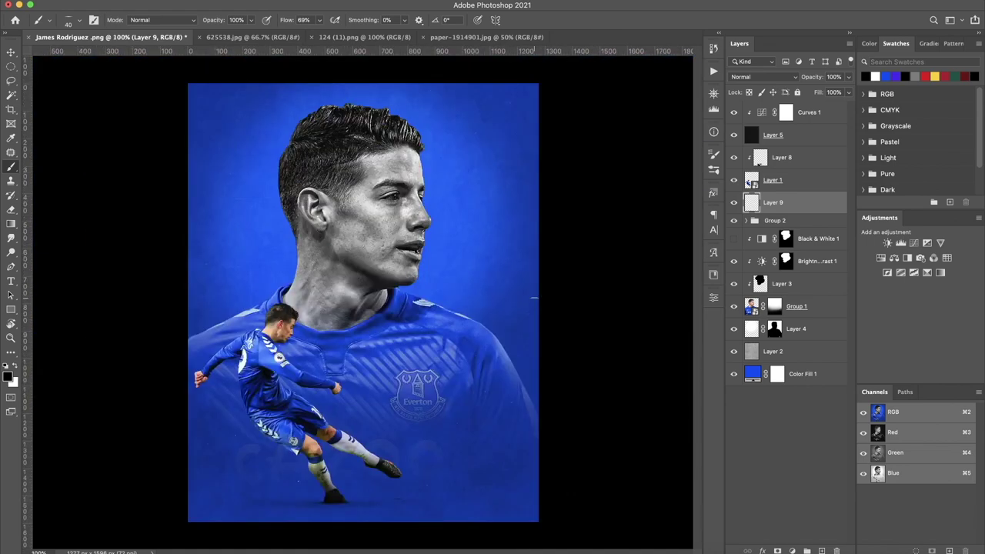
pyautogui.press('r')
pyautogui.moveTo(358, 206)
pyautogui.mouseDown()
pyautogui.moveTo(389, 297)
pyautogui.moveTo(426, 336)
pyautogui.mouseUp()
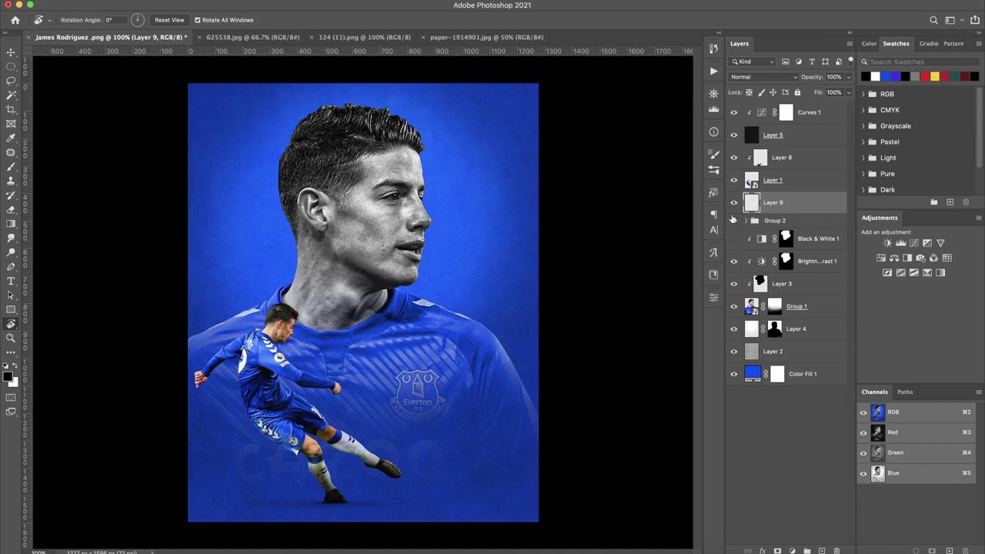
pyautogui.click(793, 178)
# Add a Hue/Saturation adjustment at -40 saturation and invert its mask
pyautogui.click(793, 551)
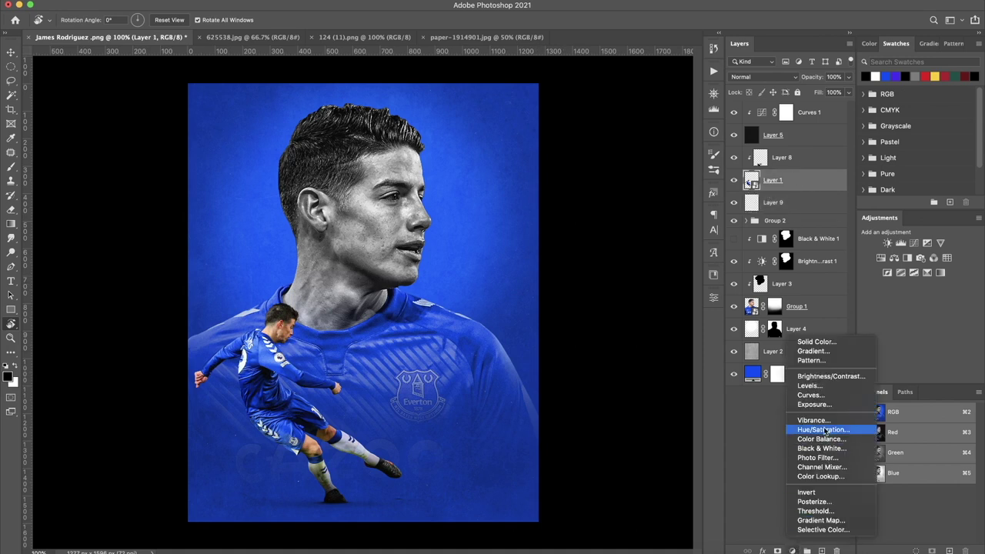
pyautogui.click(828, 431)
pyautogui.moveTo(617, 392); pyautogui.dragTo(588, 394)
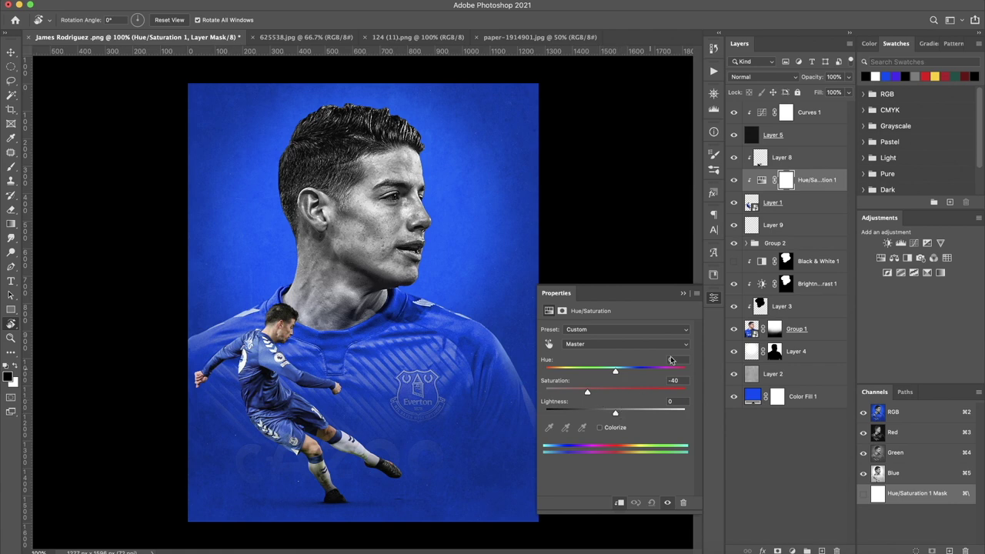
pyautogui.click(684, 294)
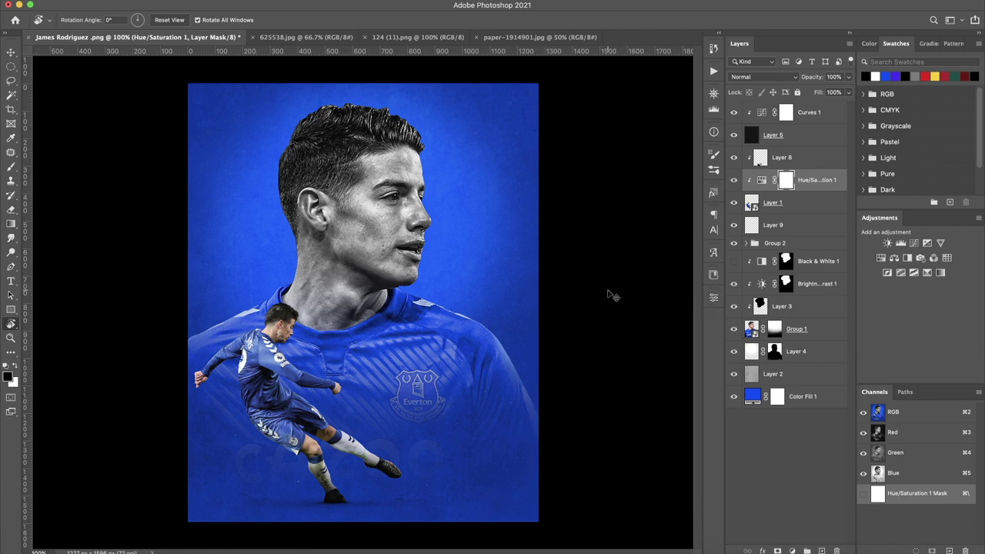
pyautogui.press('super+plus')
pyautogui.press('super+plus')
pyautogui.press('super+i')
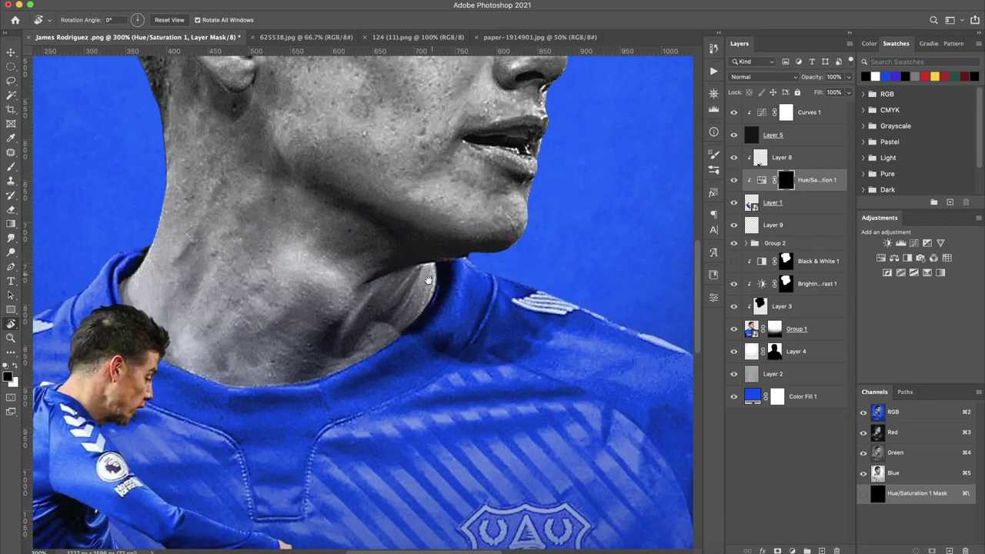
# Set up a fully hard brush painting in white
pyautogui.scroll(-5, 343, 371)
pyautogui.hscroll(-5, 344, 371)
pyautogui.press('b')
pyautogui.rightClick(328, 260)
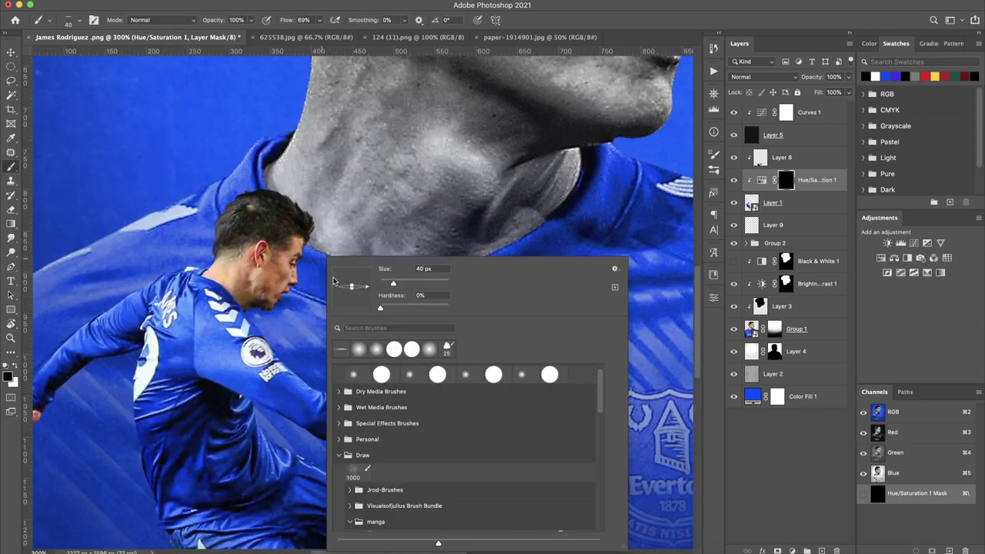
pyautogui.click(405, 348)
pyautogui.press('Escape')
pyautogui.press('x')
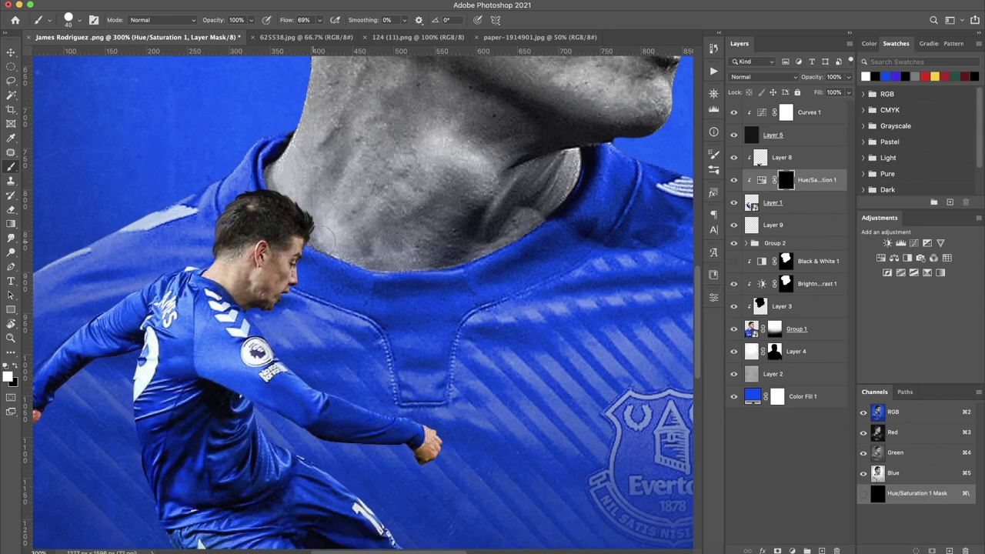
# Paint the orange tint off the knee, zoom out and load the mask selection
pyautogui.hscroll(-5, 327, 240)
pyautogui.scroll(-2, 326, 241)
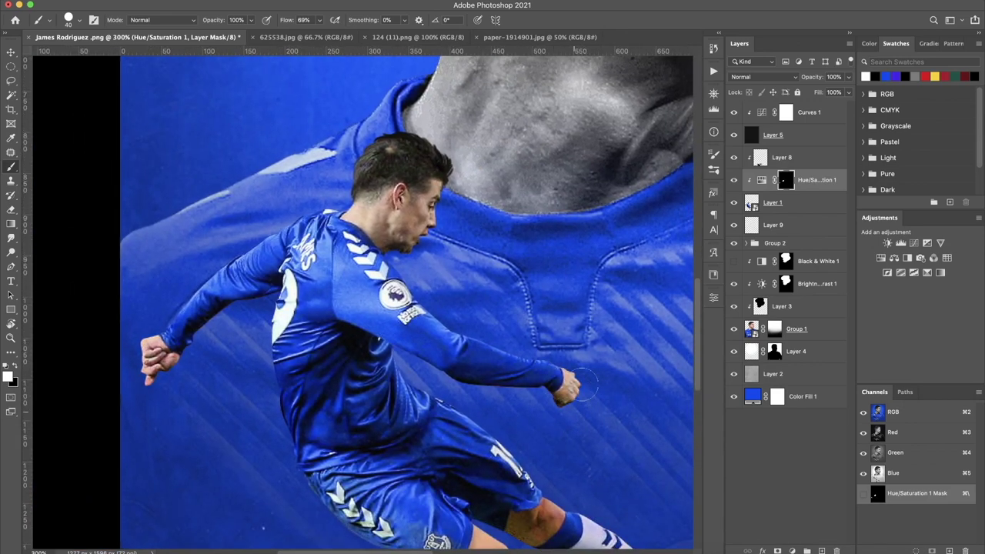
pyautogui.scroll(-5, 565, 413)
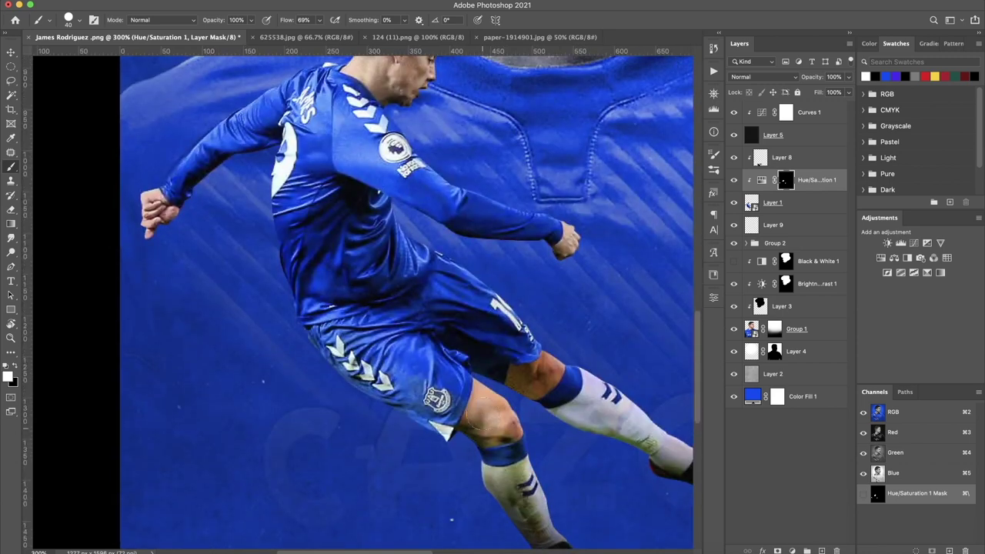
pyautogui.moveTo(539, 377); pyautogui.dragTo(556, 350)
pyautogui.hotkey('ctrl', '1')
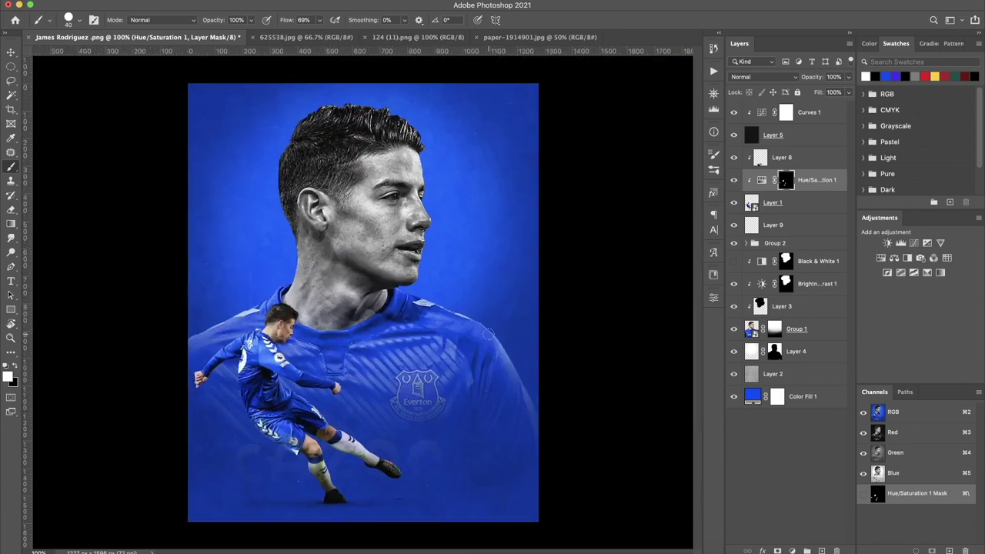
pyautogui.keyDown('ctrl'); pyautogui.click(785, 180); pyautogui.keyUp('ctrl')
# Add a Brightness/Contrast adjustment with Contrast 45 on the skin selection
pyautogui.click(792, 551)
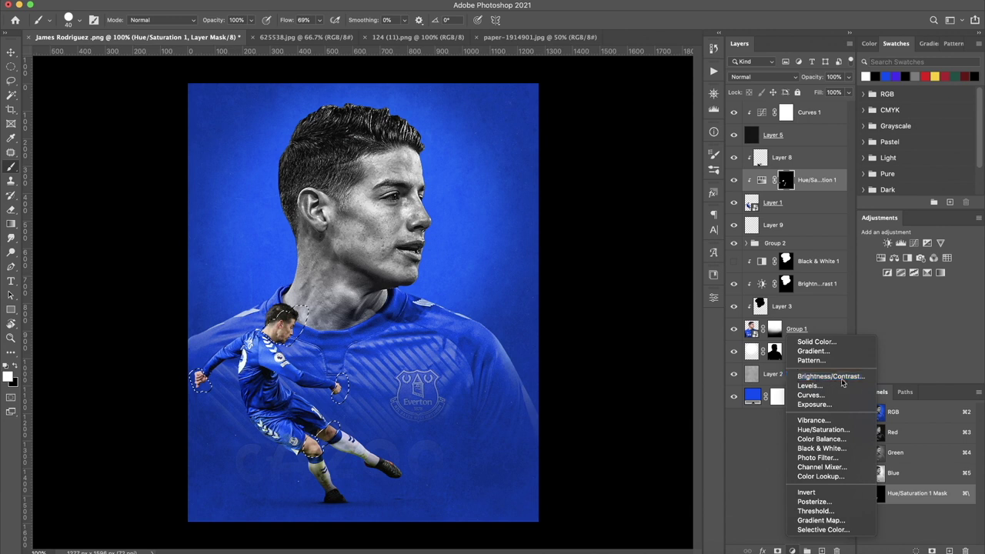
pyautogui.click(830, 376)
pyautogui.moveTo(596, 380)
pyautogui.mouseDown()
pyautogui.moveTo(581, 381)
pyautogui.moveTo(615, 361)
pyautogui.mouseUp()
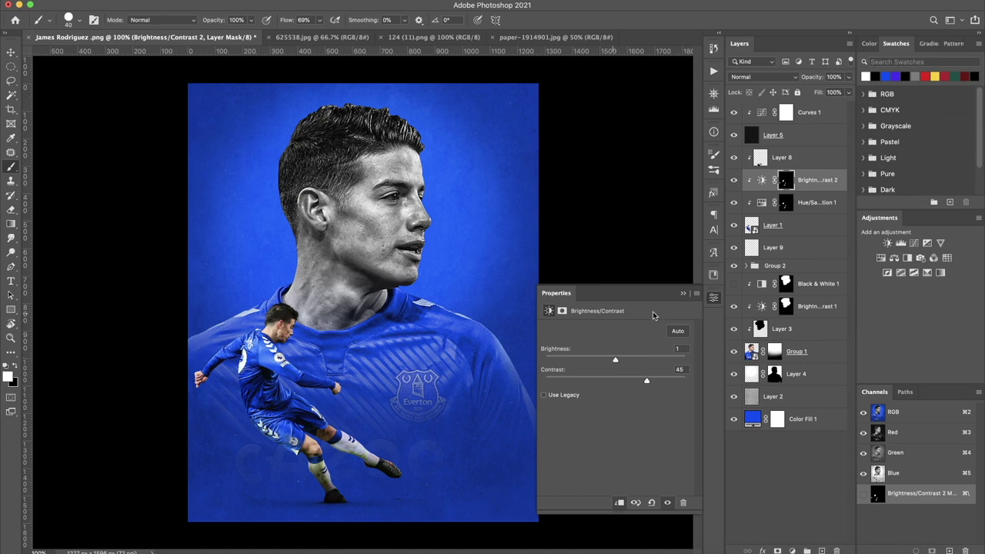
pyautogui.click(678, 296)
# Tilt the canvas view back upright and paste the city photo as a new layer
pyautogui.press('r')
pyautogui.moveTo(327, 243)
pyautogui.mouseDown()
pyautogui.moveTo(357, 281)
pyautogui.moveTo(391, 298)
pyautogui.mouseUp()
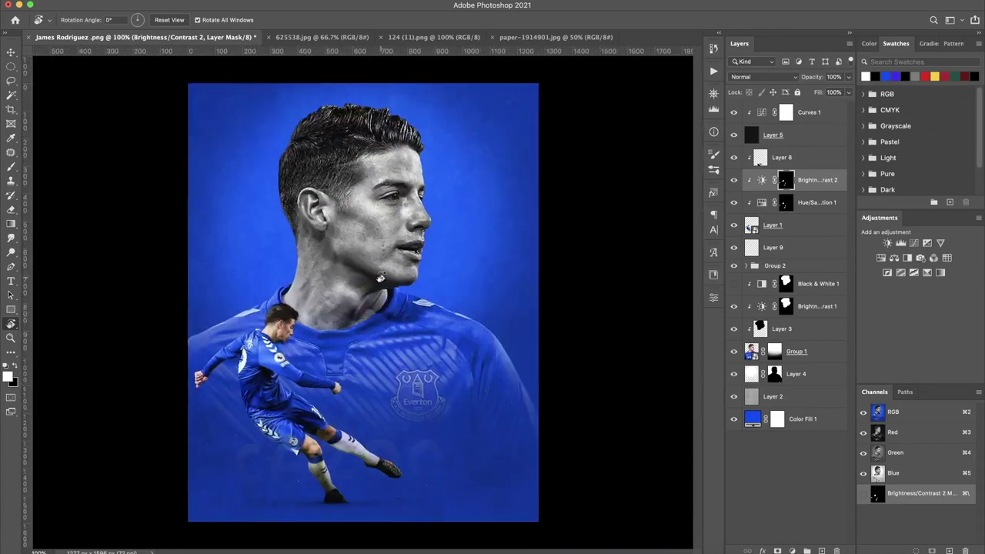
pyautogui.moveTo(391, 298); pyautogui.dragTo(433, 229)
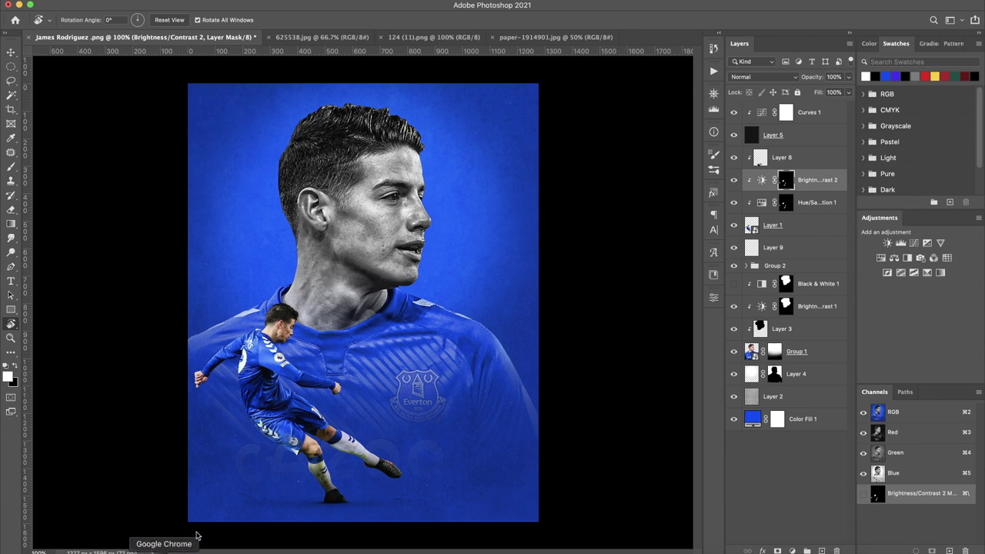
pyautogui.press('super+v')
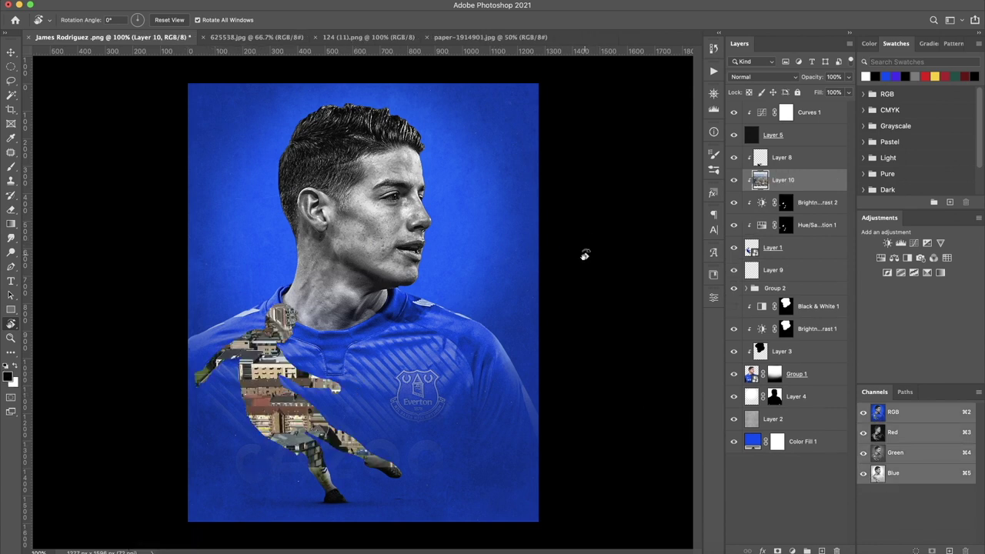
# Move the city photo below Group 1 and shift it about 270 px up
pyautogui.moveTo(812, 183); pyautogui.dragTo(772, 376)
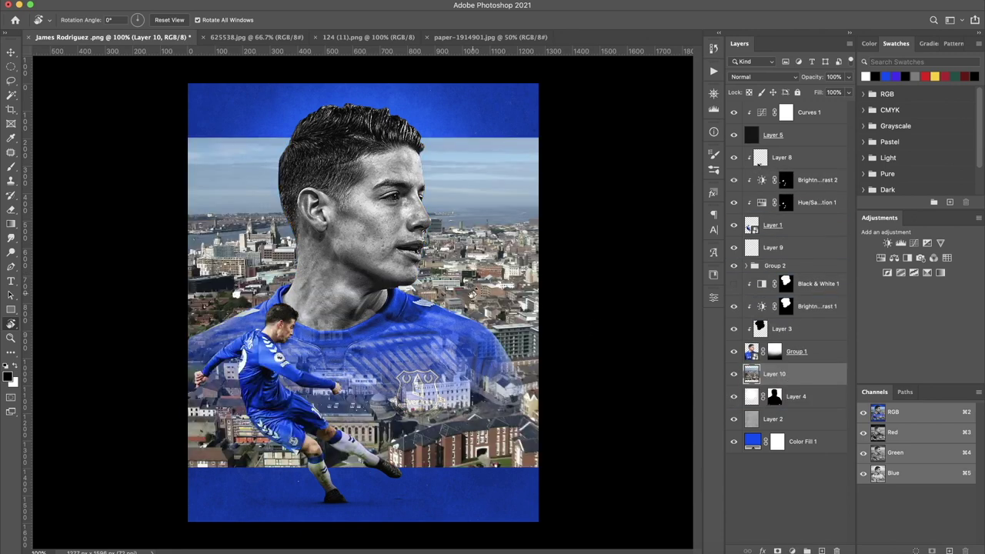
pyautogui.press('v')
pyautogui.moveTo(488, 286); pyautogui.dragTo(490, 211)
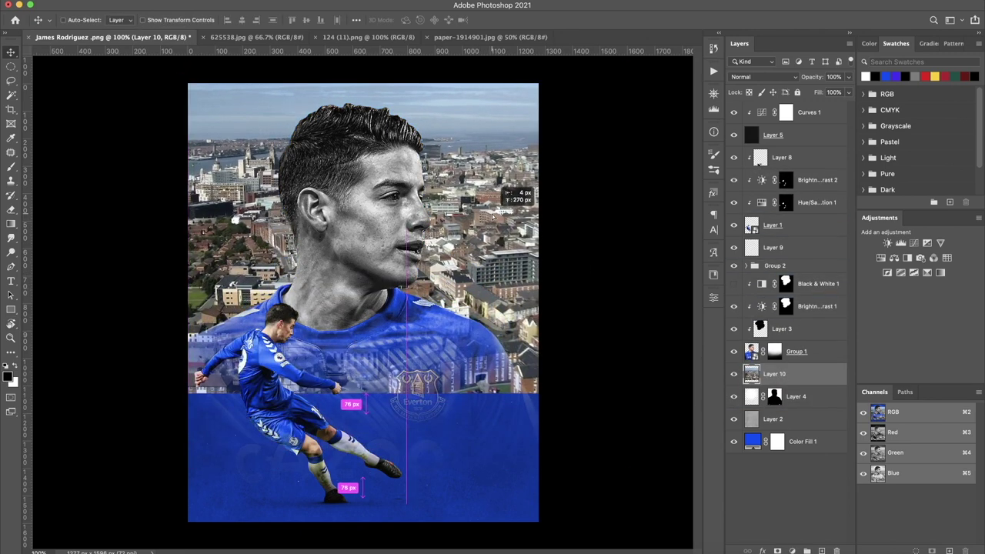
# Set the city photo to Multiply and add an all-black hiding mask
pyautogui.click(735, 113)
pyautogui.click(751, 77)
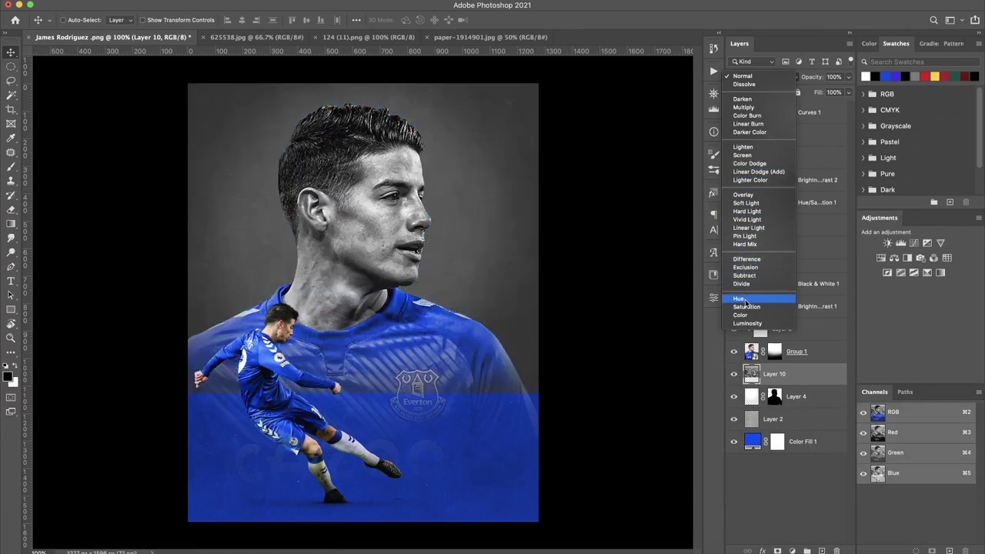
pyautogui.click(761, 109)
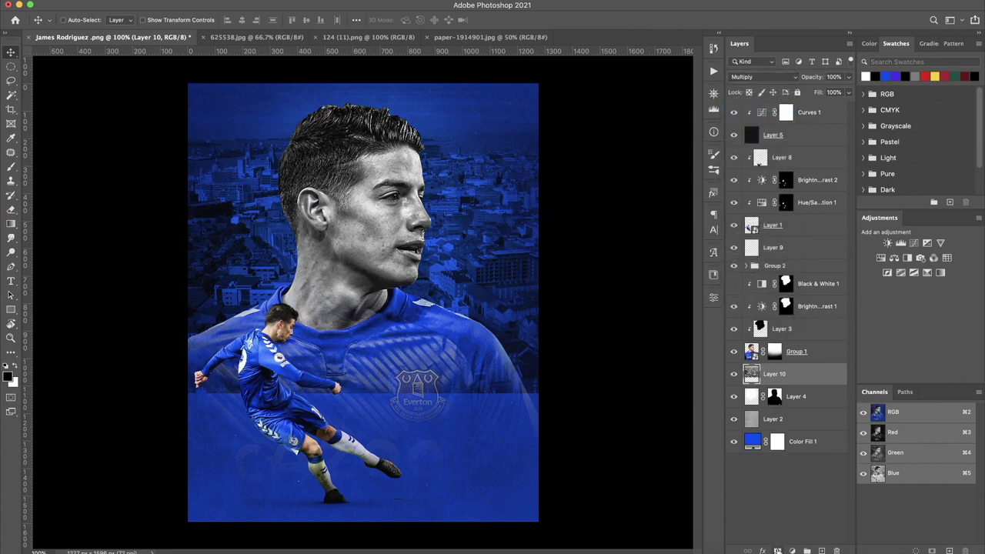
pyautogui.keyDown('alt'); pyautogui.click(778, 551); pyautogui.keyUp('alt')
pyautogui.press('b')
pyautogui.rightClick(317, 183)
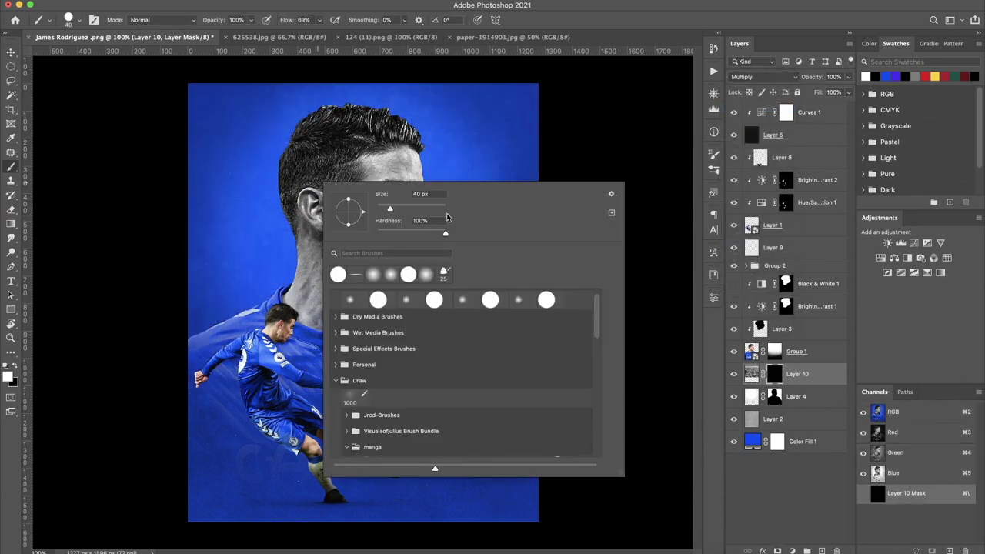
# With a 0% hardness, 9% flow brush, reveal city texture top-left of the head
pyautogui.moveTo(445, 233); pyautogui.dragTo(356, 237)
pyautogui.moveTo(284, 23); pyautogui.dragTo(242, 34)
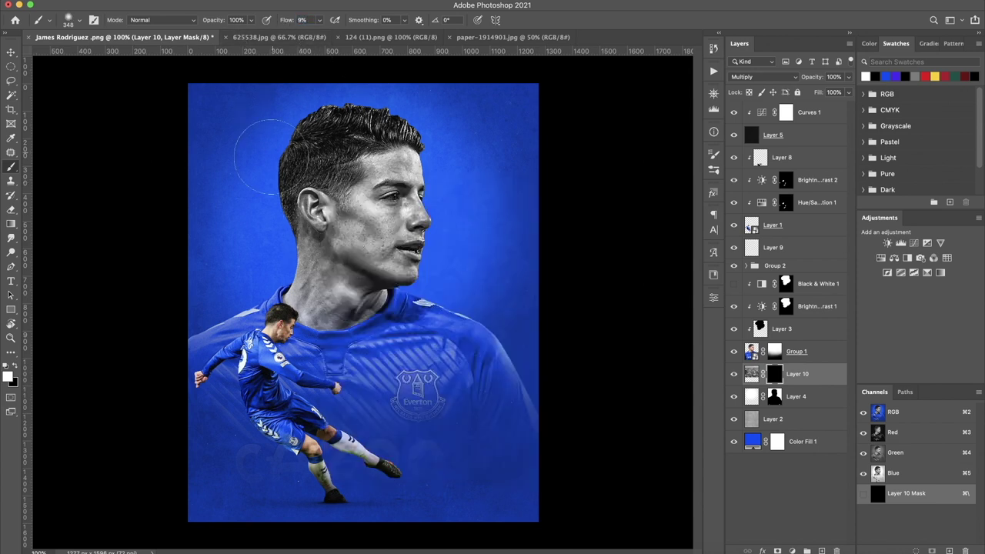
pyautogui.moveTo(306, 162); pyautogui.dragTo(240, 115)
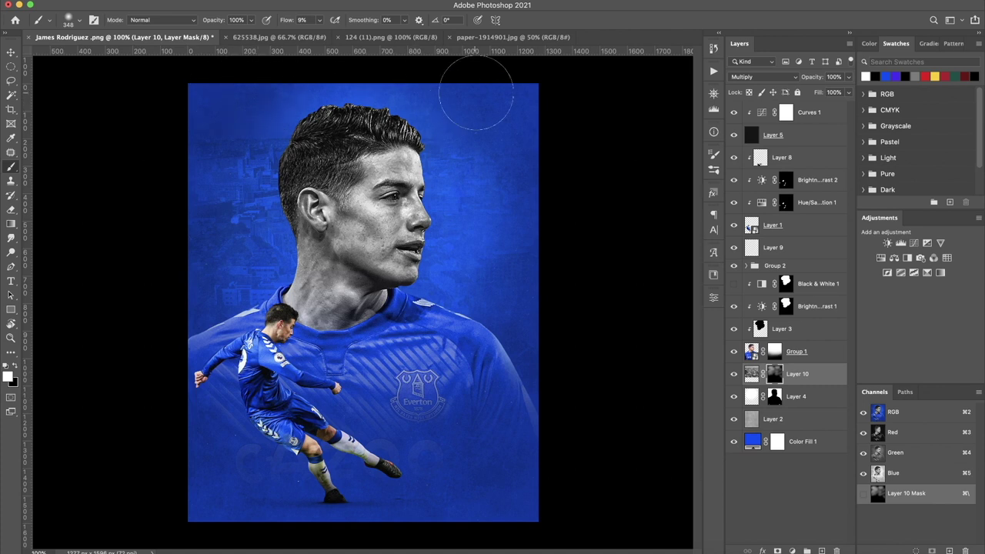
# Move the city layer below Layer 4, target its mask and swap colours
pyautogui.moveTo(787, 384); pyautogui.dragTo(791, 397)
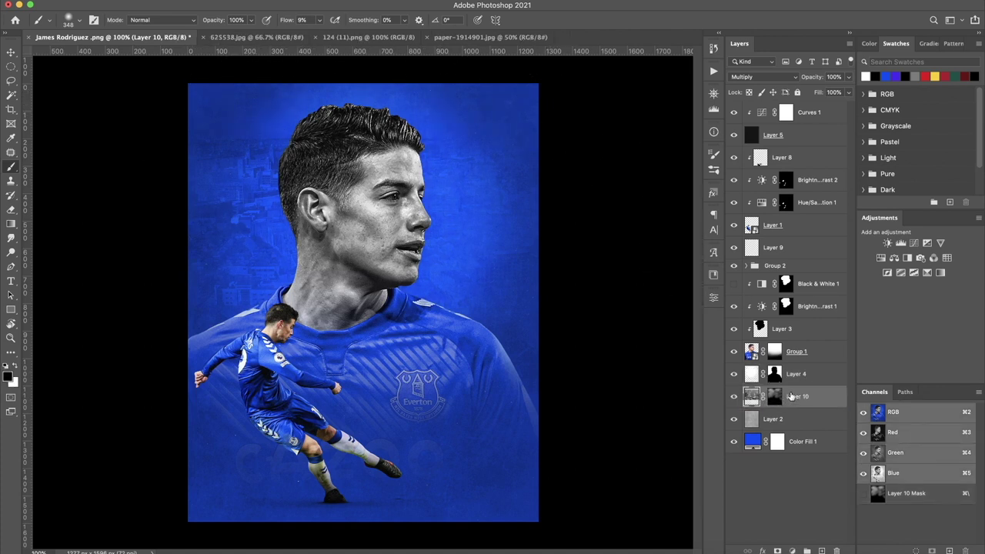
pyautogui.click(775, 399)
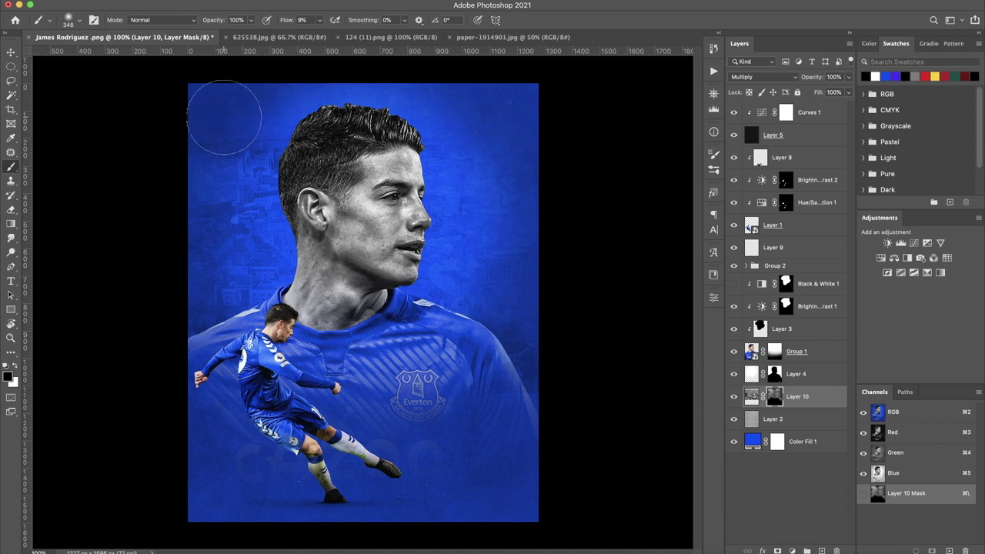
pyautogui.press('x')
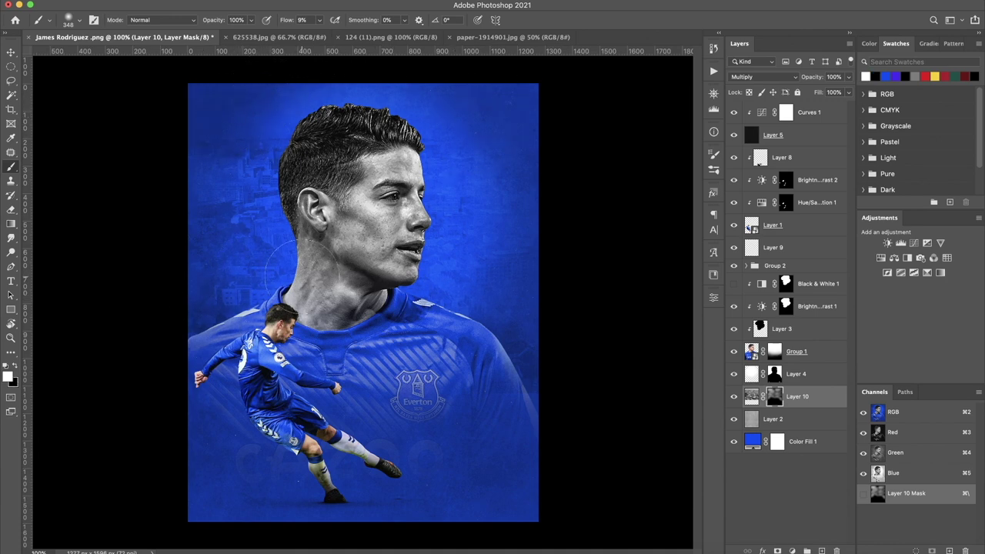
pyautogui.press('r')
pyautogui.moveTo(316, 228)
pyautogui.mouseDown()
pyautogui.moveTo(339, 383)
pyautogui.moveTo(401, 281)
pyautogui.mouseUp()
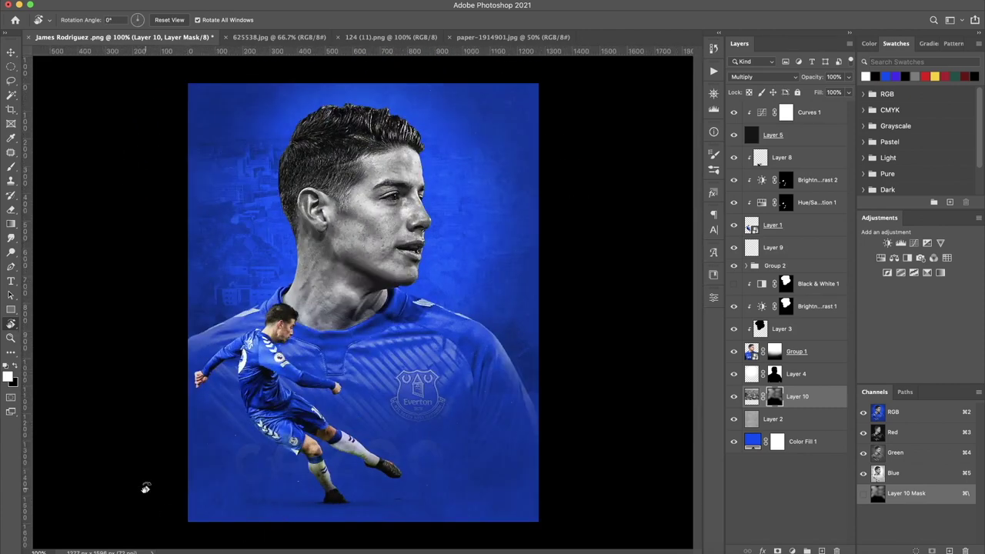
# Add 'RODRIGUEZ' text and move it to the poster's upper left
pyautogui.press('t')
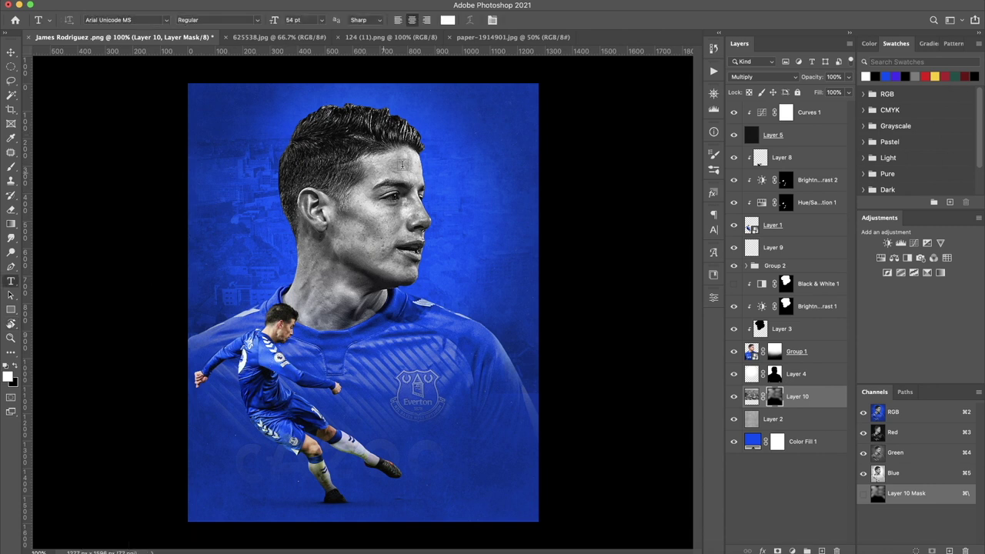
pyautogui.click(391, 162)
pyautogui.write('RODRIGUEZ')
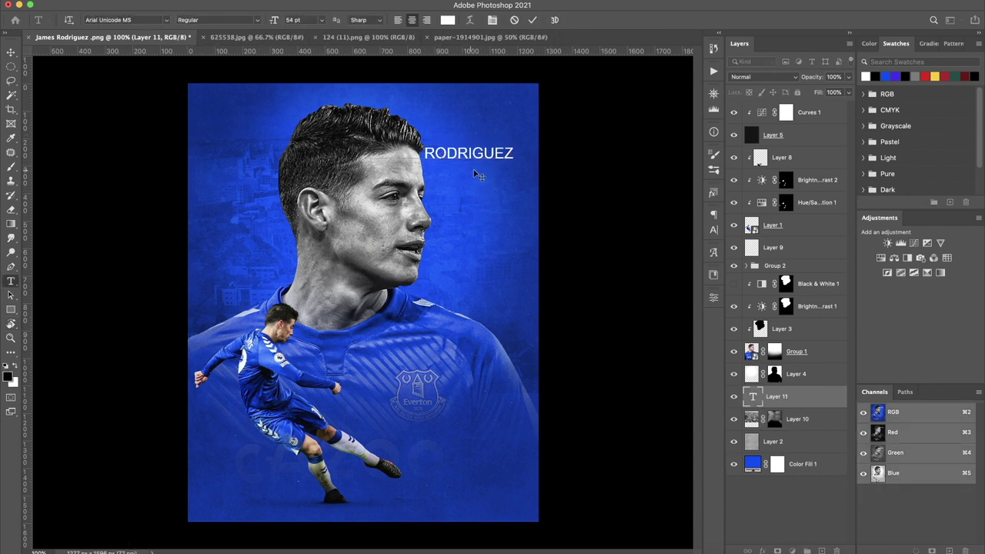
pyautogui.hotkey('ctrl', 'a')
pyautogui.click(11, 51)
pyautogui.moveTo(481, 154); pyautogui.dragTo(339, 122)
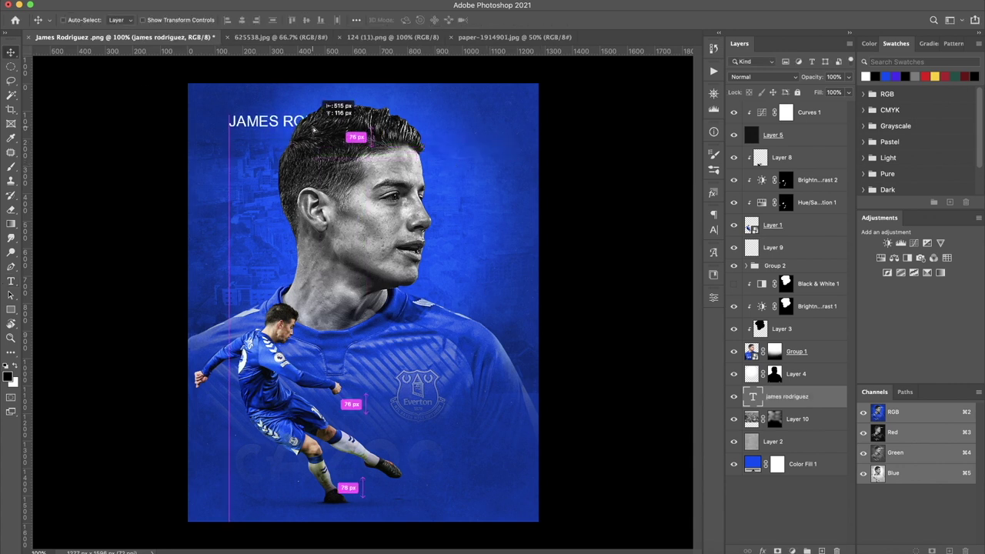
# Browse fonts in the Character panel, then bring in the stadium photo
pyautogui.click(715, 231)
pyautogui.click(646, 230)
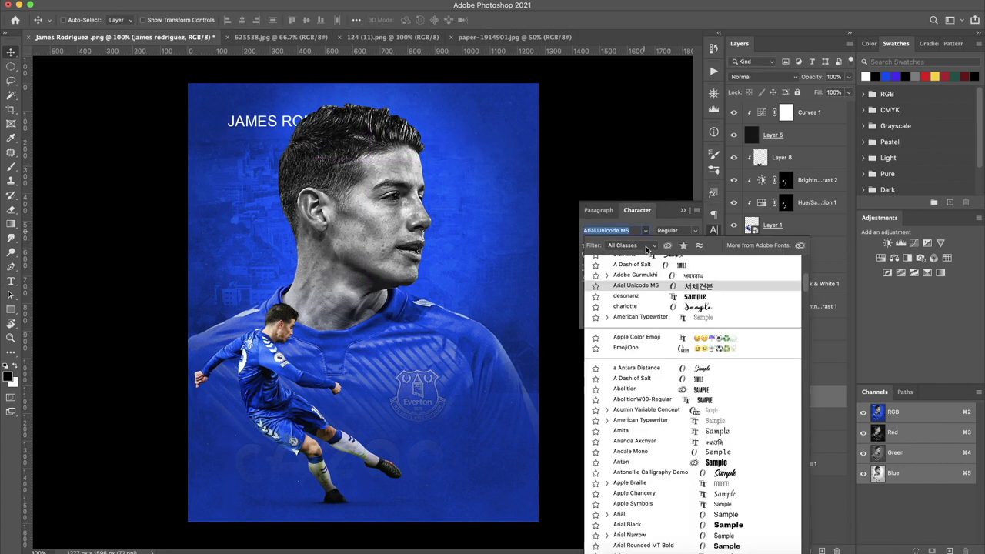
pyautogui.scroll(5, 644, 269)
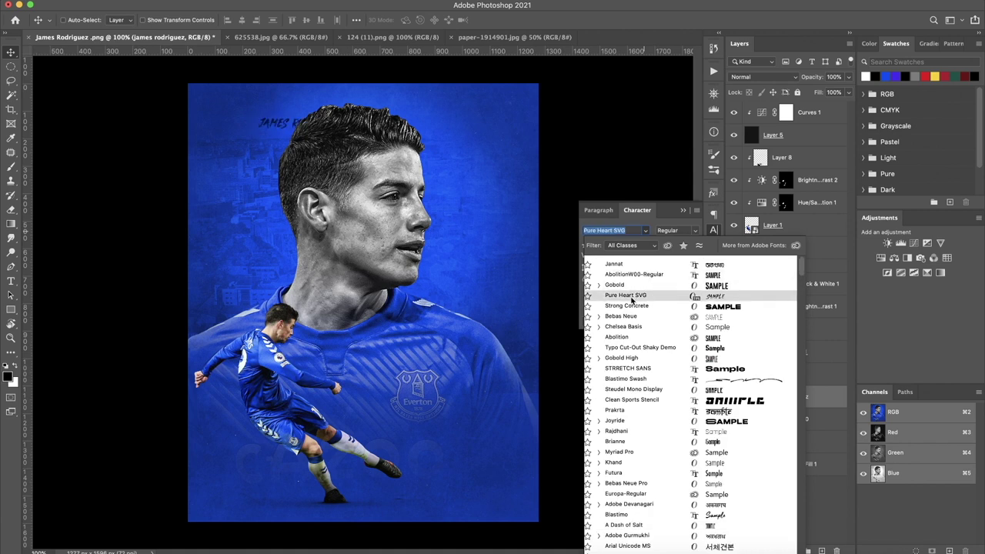
pyautogui.hotkey('ctrl', 'z')
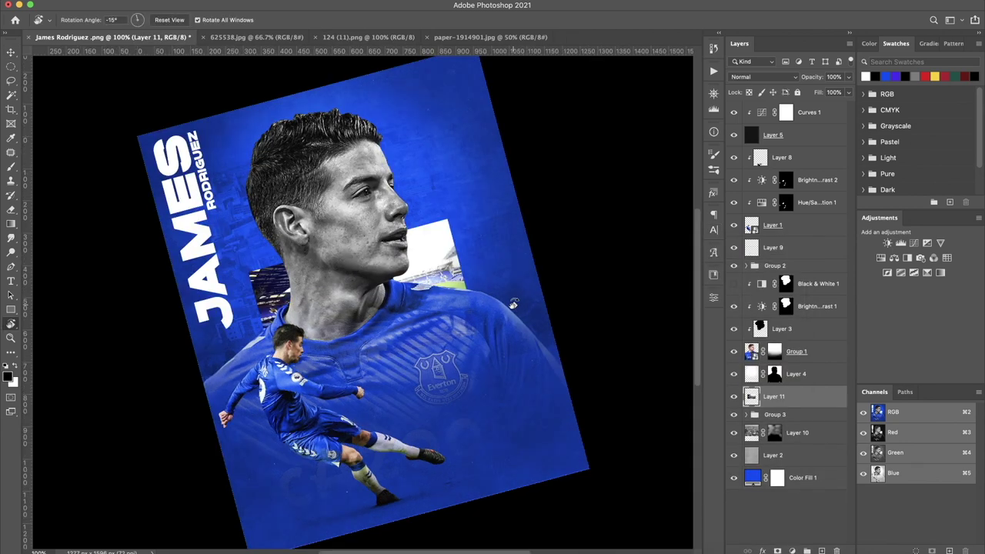
# Raise the stadium layer and scale it to about 195% across the lower poster
pyautogui.moveTo(499, 236); pyautogui.dragTo(510, 273)
pyautogui.moveTo(824, 399); pyautogui.dragTo(821, 276)
pyautogui.hotkey('ctrl', 't')
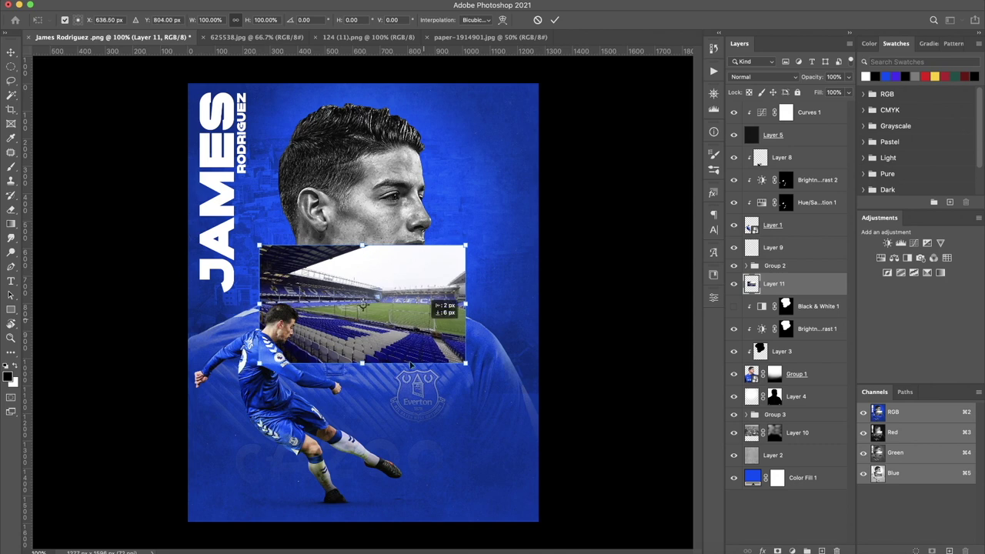
pyautogui.moveTo(441, 345); pyautogui.dragTo(414, 416)
pyautogui.moveTo(458, 368); pyautogui.dragTo(542, 343)
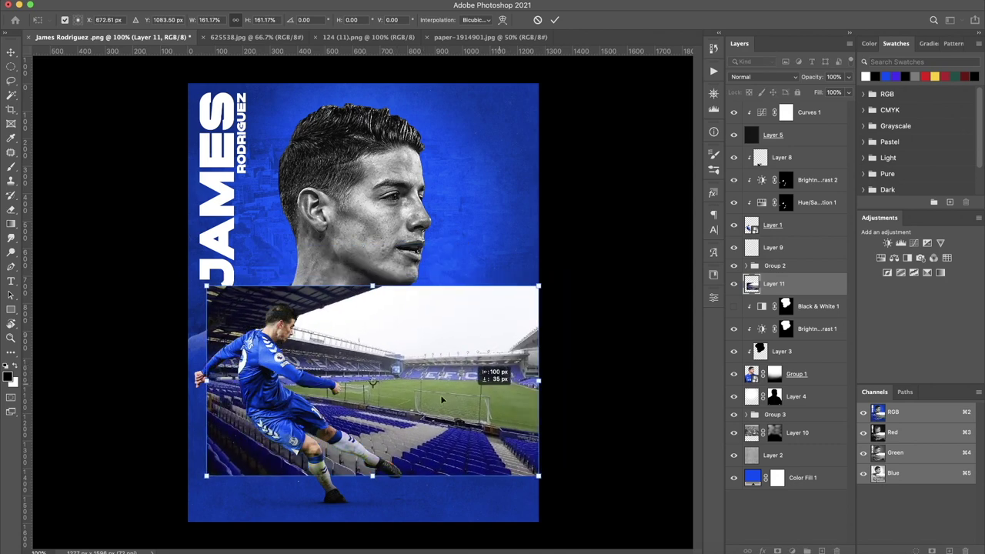
pyautogui.moveTo(470, 397); pyautogui.dragTo(412, 393)
pyautogui.moveTo(494, 393)
pyautogui.mouseDown()
pyautogui.moveTo(564, 373)
pyautogui.moveTo(524, 355)
pyautogui.moveTo(511, 370)
pyautogui.mouseUp()
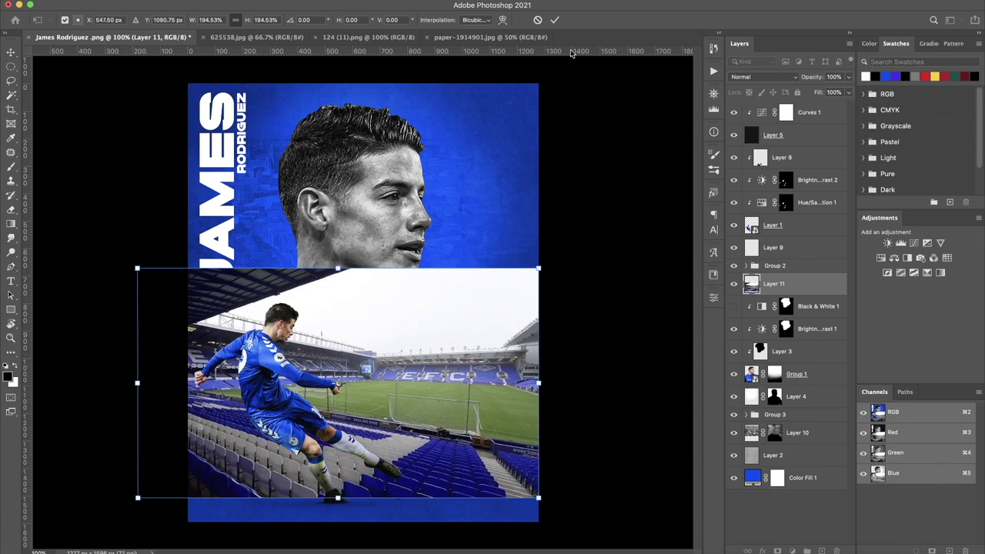
pyautogui.click(554, 20)
# Mask the stadium to the portrait silhouette and group it as Group 4
pyautogui.keyDown('ctrl'); pyautogui.click(752, 374); pyautogui.keyUp('ctrl')
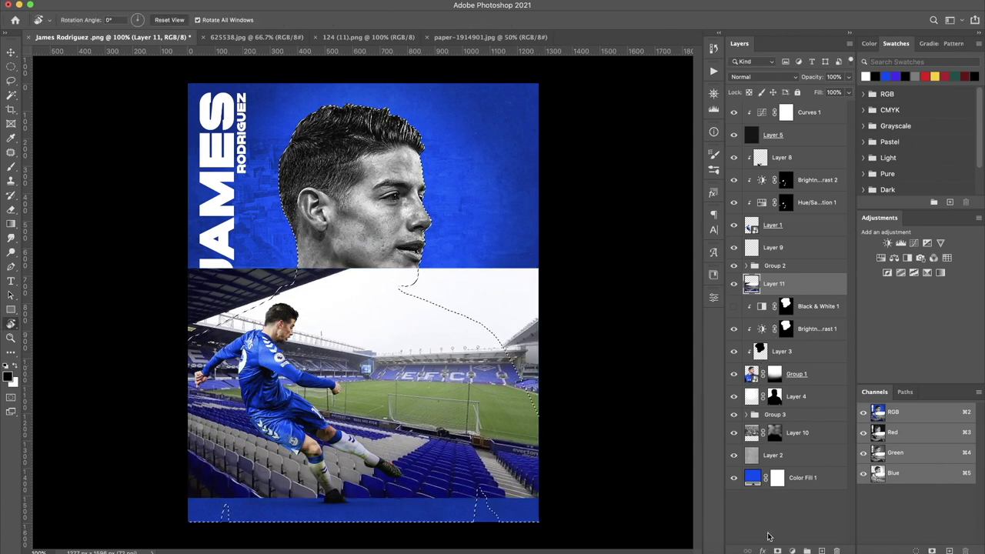
pyautogui.click(778, 552)
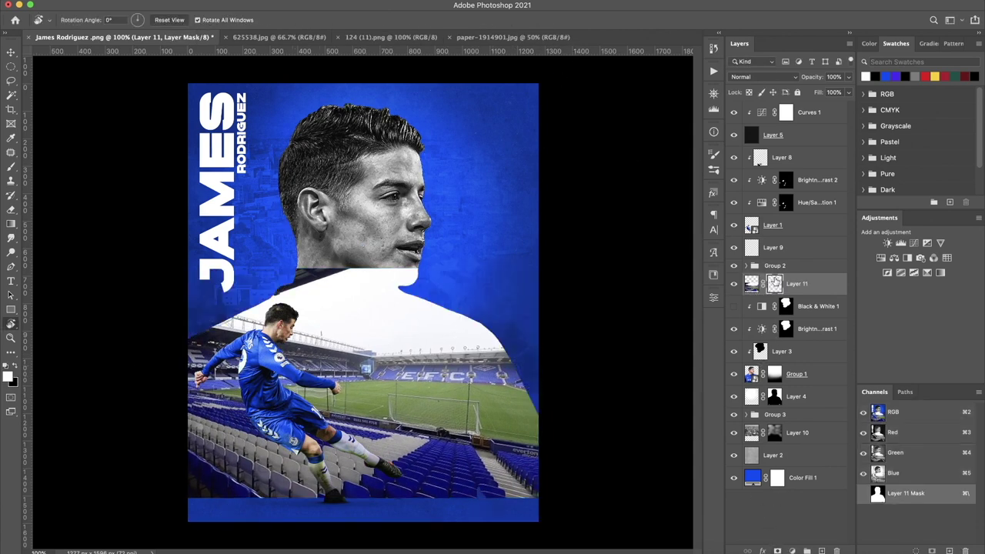
pyautogui.hotkey('ctrl', 'g')
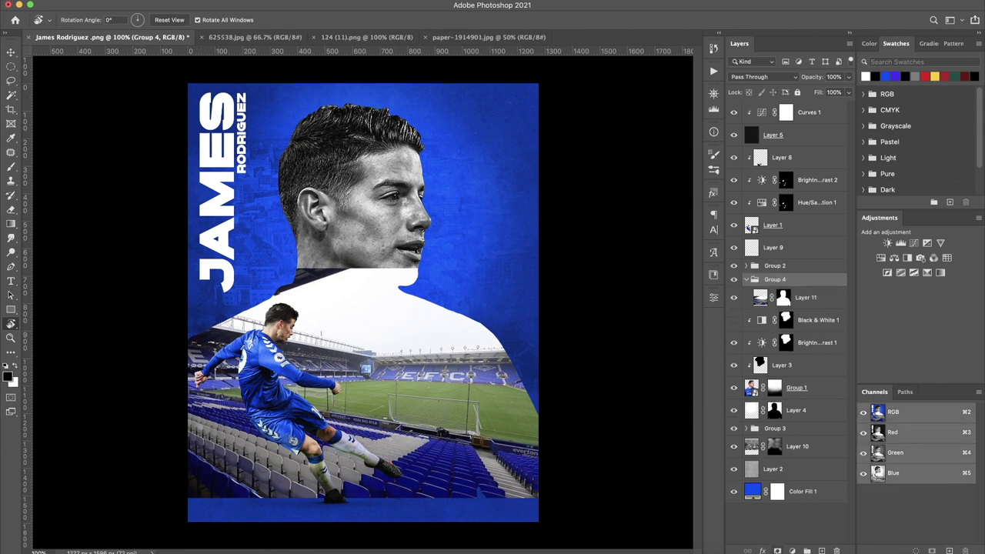
# Give Group 4 a black mask and softly reveal the stadium over the shirt and chest
pyautogui.keyDown('alt'); pyautogui.click(778, 552); pyautogui.keyUp('alt')
pyautogui.press('b')
pyautogui.moveTo(384, 381)
pyautogui.mouseDown()
pyautogui.moveTo(361, 416)
pyautogui.moveTo(481, 402)
pyautogui.moveTo(462, 346)
pyautogui.moveTo(362, 304)
pyautogui.mouseUp()
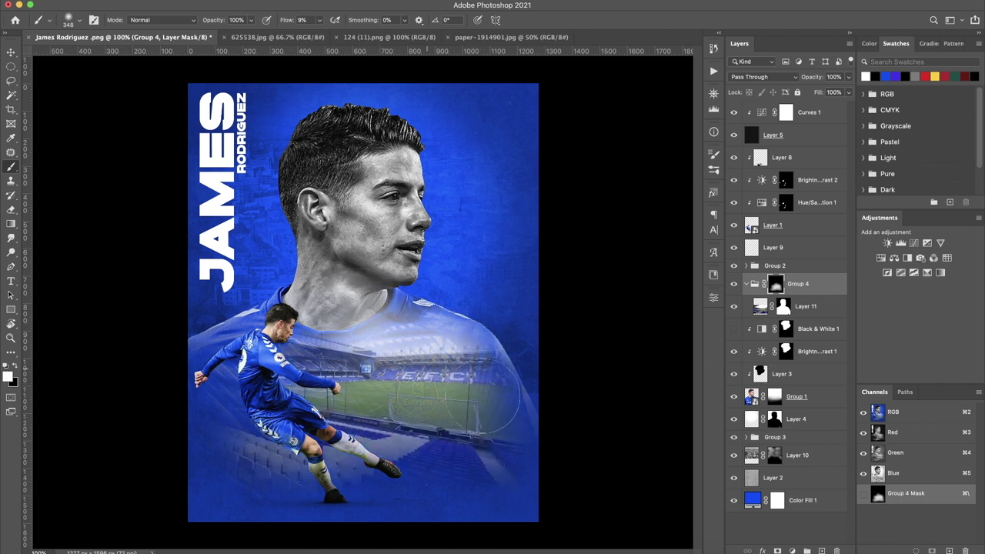
pyautogui.moveTo(483, 395); pyautogui.dragTo(490, 383)
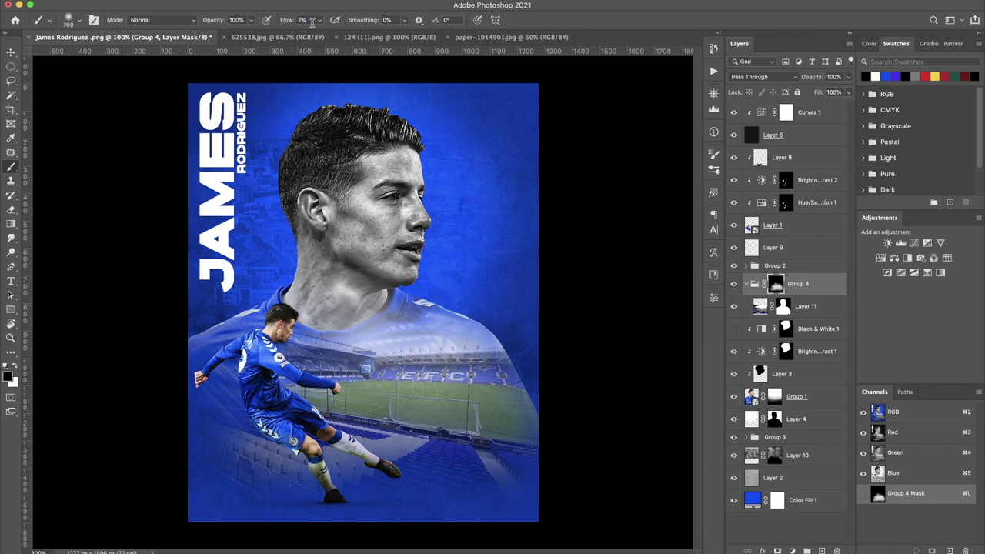
pyautogui.moveTo(370, 308)
pyautogui.mouseDown()
pyautogui.moveTo(419, 362)
pyautogui.moveTo(462, 433)
pyautogui.moveTo(267, 467)
pyautogui.moveTo(331, 266)
pyautogui.moveTo(179, 475)
pyautogui.mouseUp()
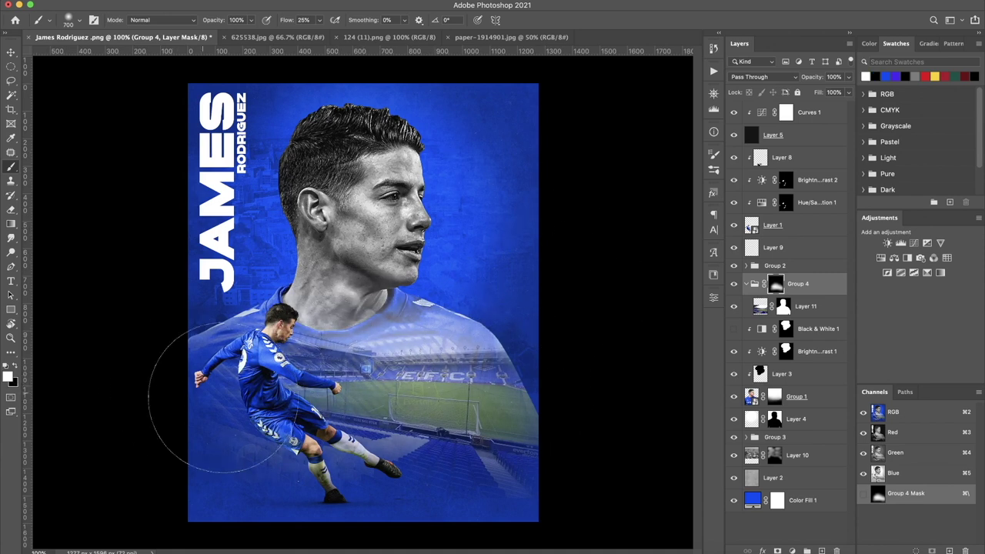
# Refine the mask, hiding stadium along the chest and fading the stands into blue
pyautogui.press('x')
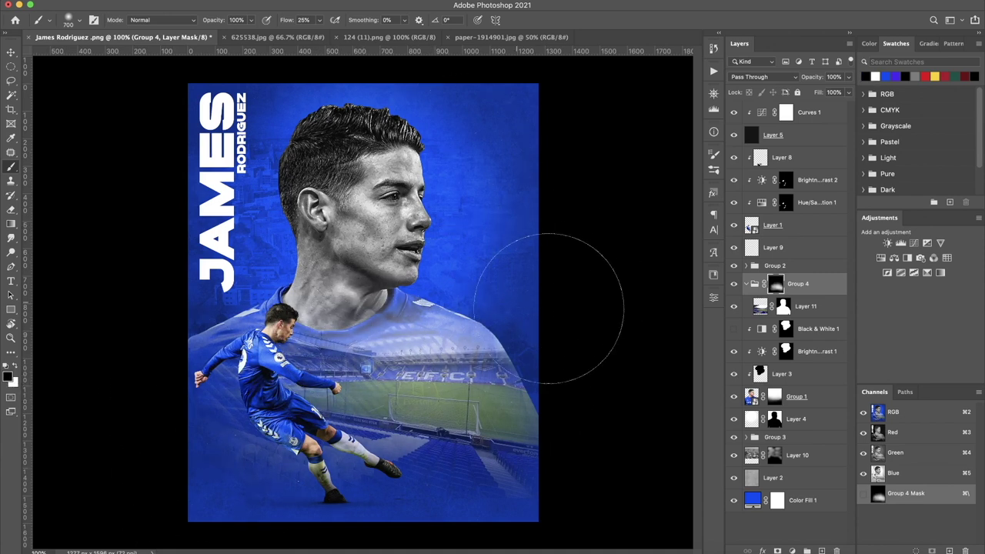
pyautogui.moveTo(517, 302); pyautogui.dragTo(598, 429)
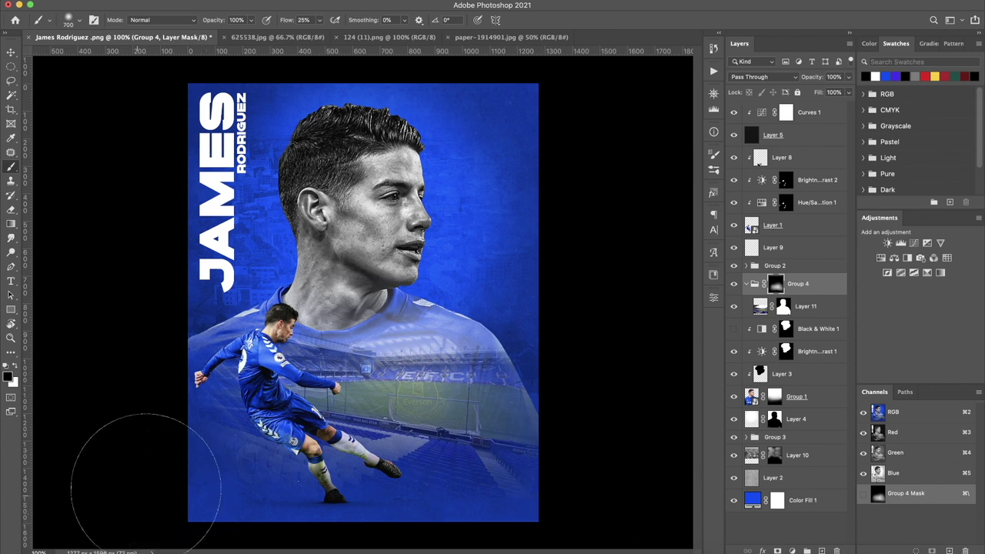
pyautogui.moveTo(339, 362); pyautogui.dragTo(508, 299)
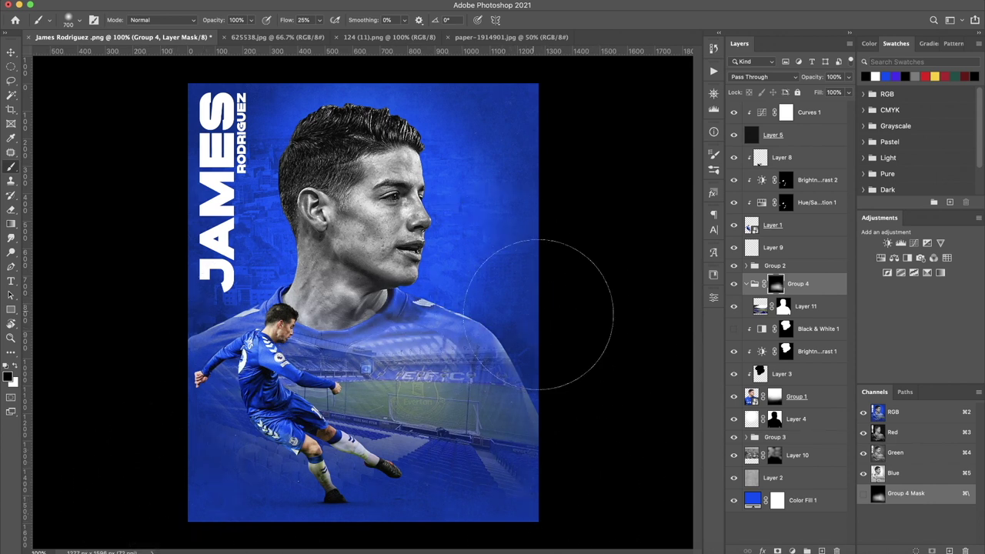
pyautogui.press('x')
pyautogui.moveTo(435, 431)
pyautogui.mouseDown()
pyautogui.moveTo(418, 408)
pyautogui.moveTo(393, 446)
pyautogui.mouseUp()
pyautogui.press('x')
pyautogui.moveTo(576, 493)
pyautogui.mouseDown()
pyautogui.moveTo(286, 462)
pyautogui.moveTo(423, 438)
pyautogui.mouseUp()
pyautogui.click(772, 308)
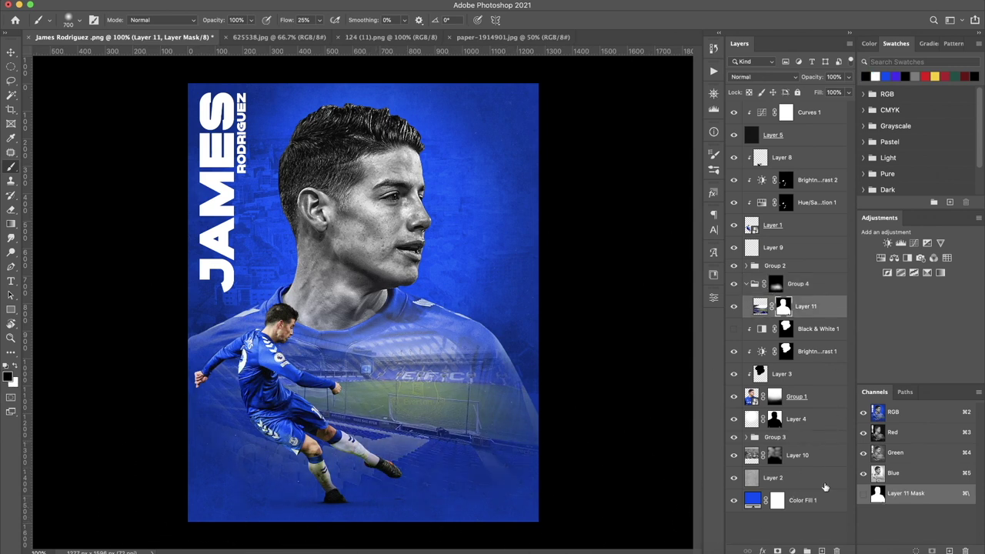
# Add a Black & White adjustment clipped to Layer 11 to turn the stadium grey
pyautogui.click(793, 551)
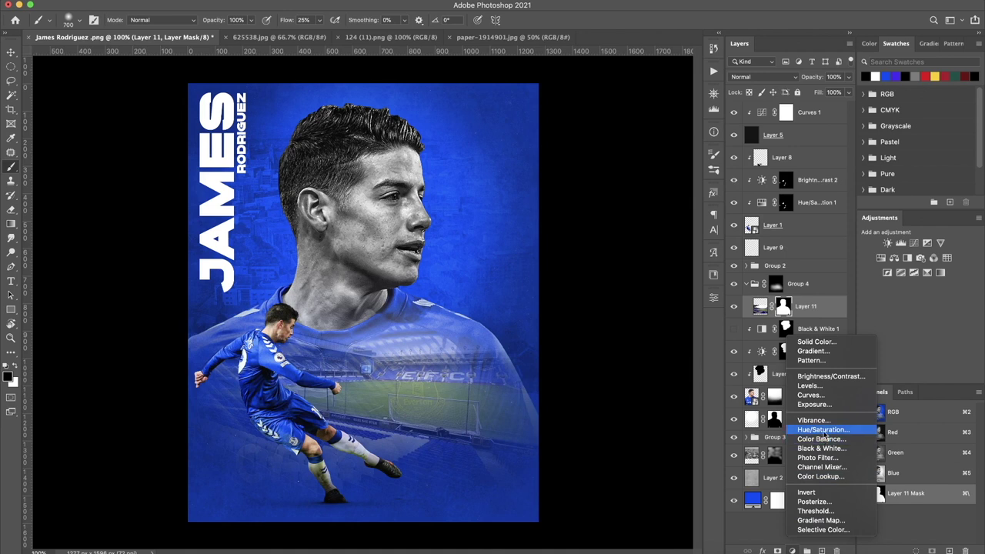
pyautogui.click(822, 448)
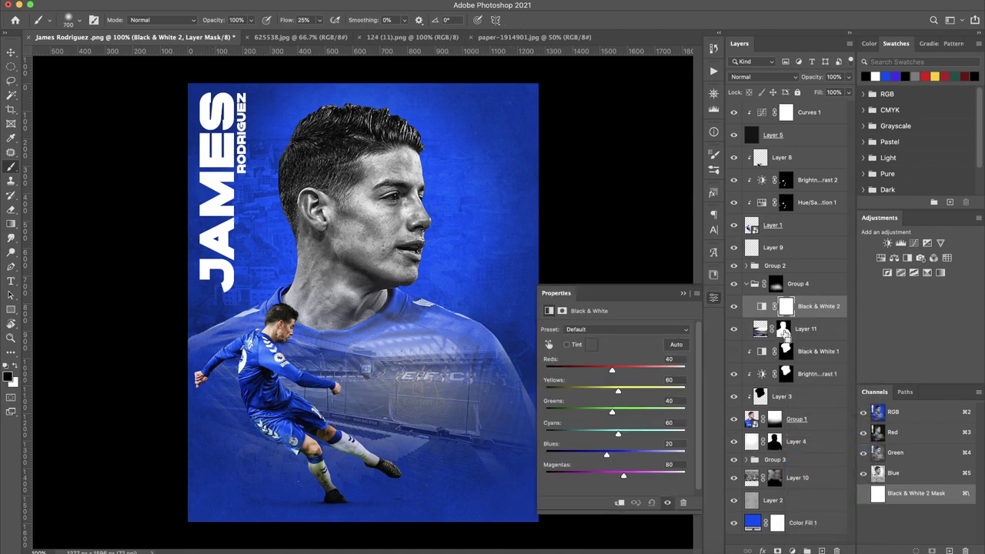
pyautogui.click(686, 295)
pyautogui.hotkey('ctrl', 'alt', 'g')
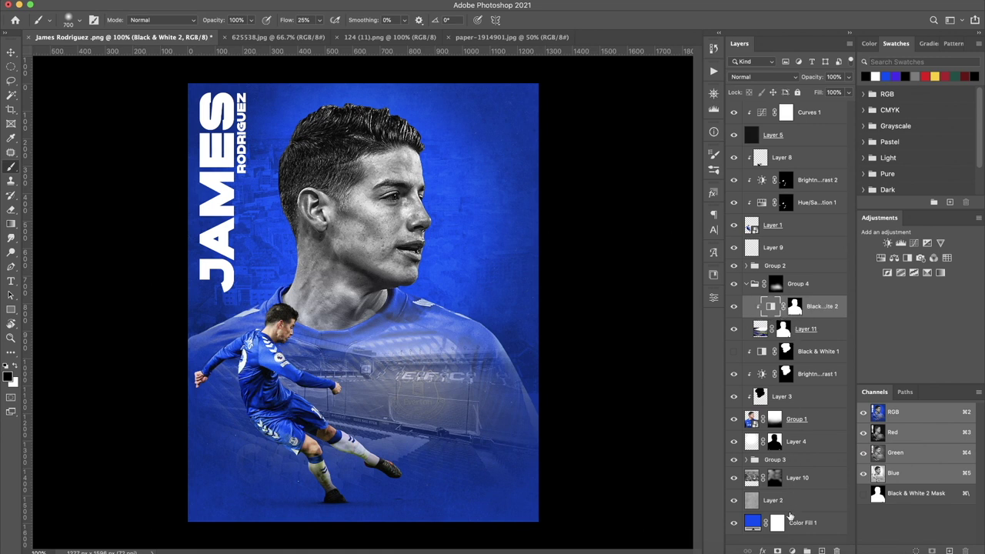
# Add a clipped Curves S-curve that darkens the stadium's shadows and lifts its highlights
pyautogui.click(792, 551)
pyautogui.click(808, 395)
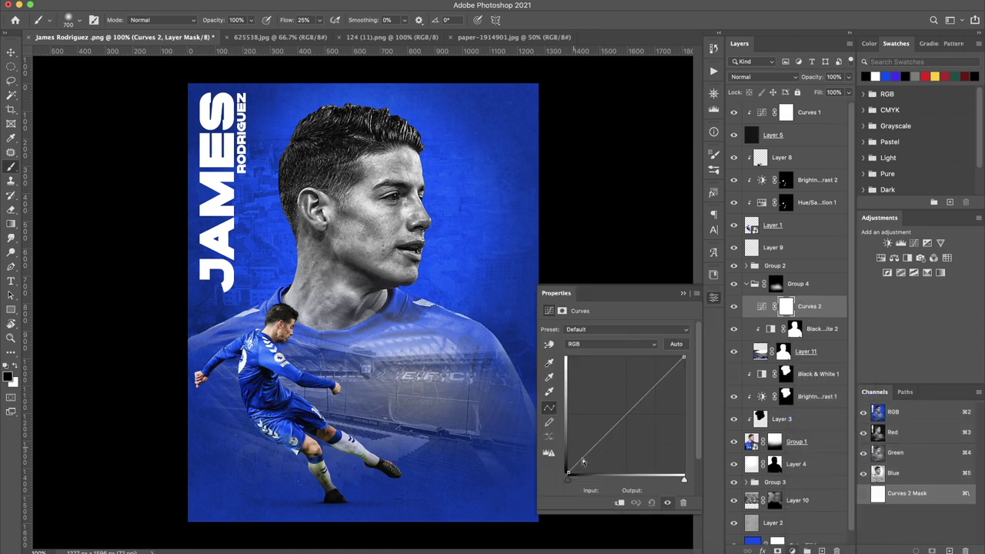
pyautogui.moveTo(640, 401); pyautogui.dragTo(640, 425)
pyautogui.moveTo(661, 390); pyautogui.dragTo(662, 377)
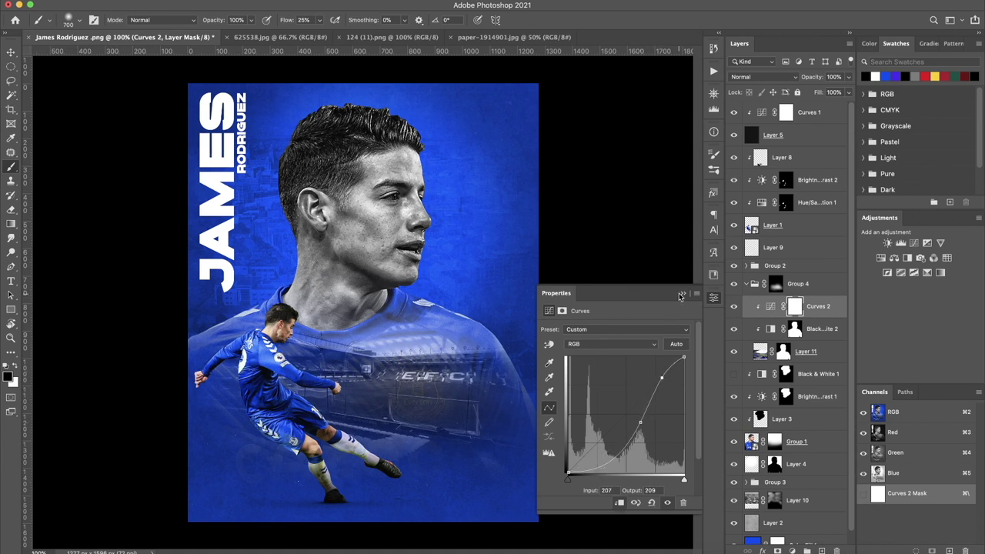
pyautogui.click(683, 293)
pyautogui.click(775, 284)
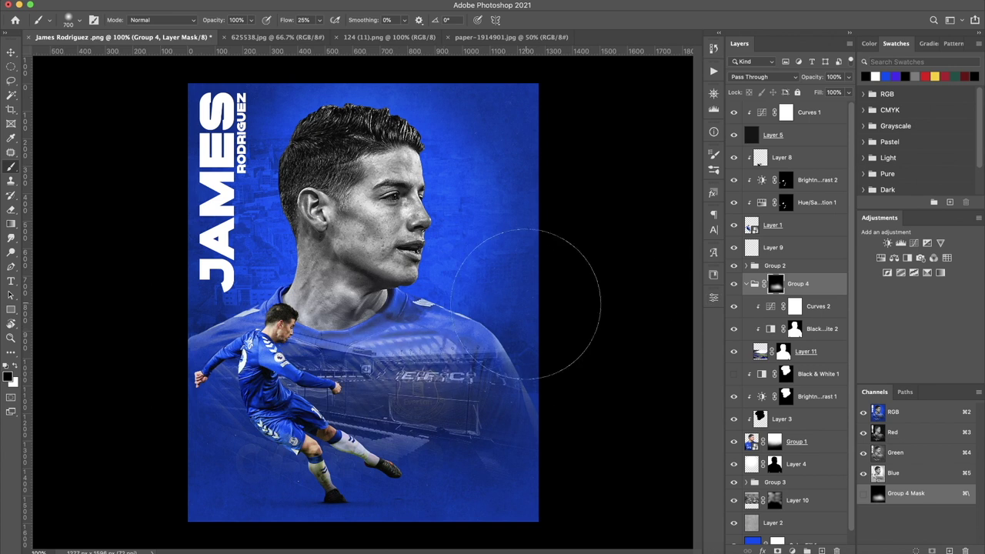
# Paint Group 4's mask to reveal stadium over the shirt and hide it across the shoulders
pyautogui.press('x')
pyautogui.moveTo(354, 324); pyautogui.dragTo(439, 323)
pyautogui.press('x')
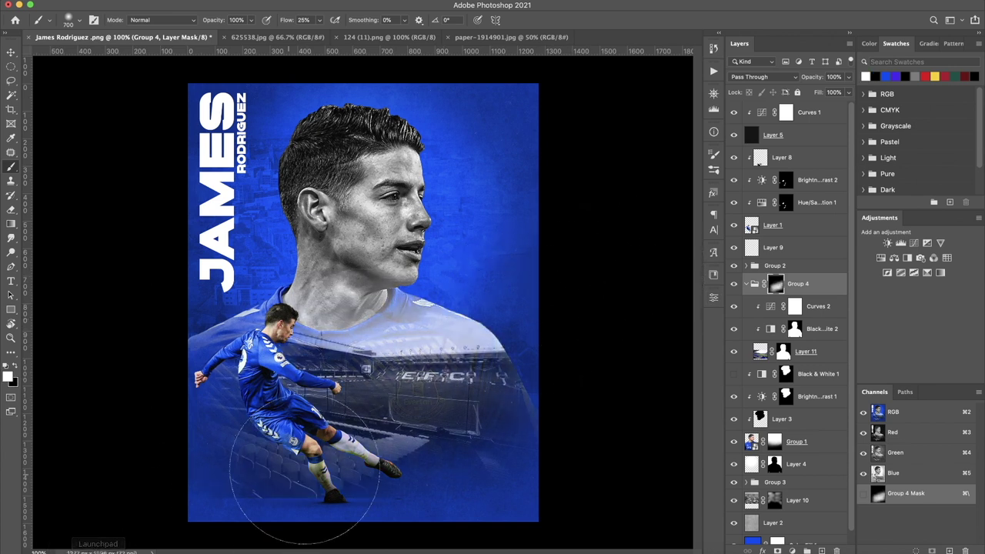
pyautogui.moveTo(258, 327); pyautogui.dragTo(477, 323)
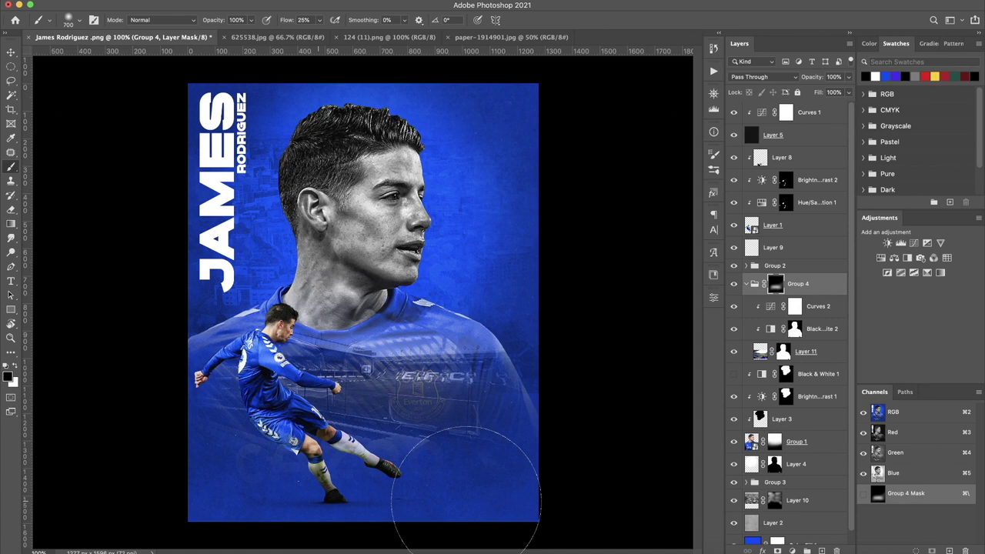
# Reveal more of the stadium roof on the chest using a 600 px brush
pyautogui.press('x')
pyautogui.moveTo(440, 393); pyautogui.dragTo(401, 395)
pyautogui.press('[')
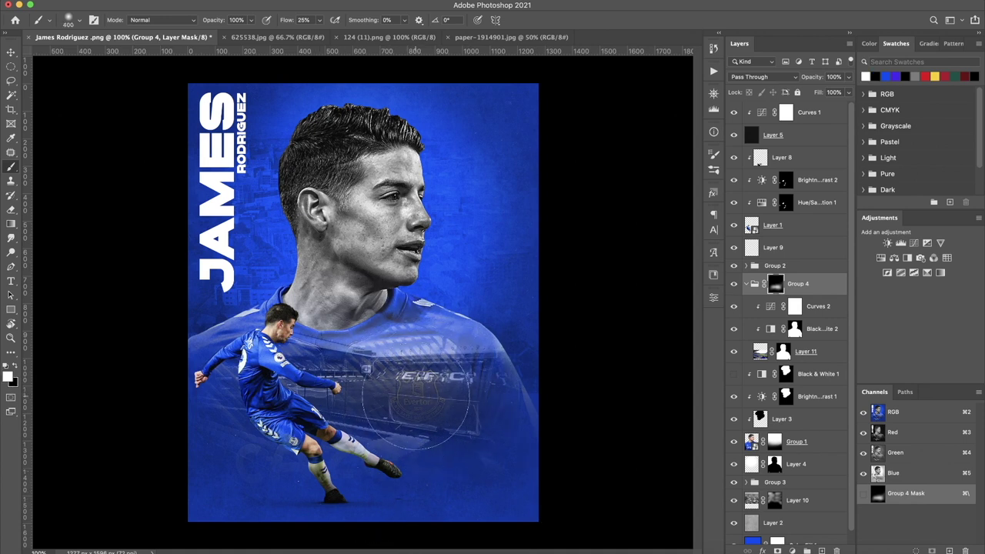
pyautogui.moveTo(403, 391); pyautogui.dragTo(387, 394)
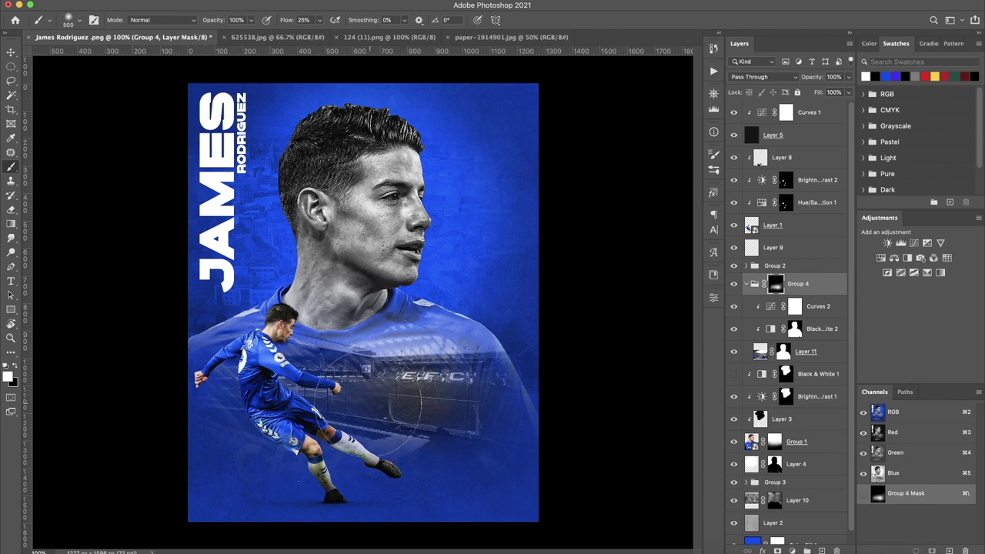
pyautogui.click(818, 312)
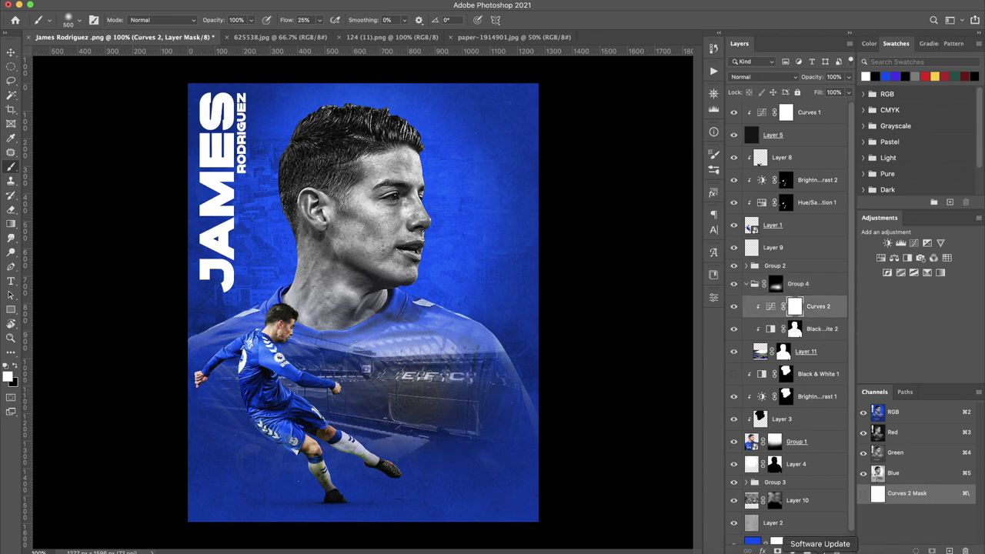
# Add a Color Balance layer pushing midtones toward blue and highlights toward cyan and blue
pyautogui.click(792, 552)
pyautogui.click(820, 439)
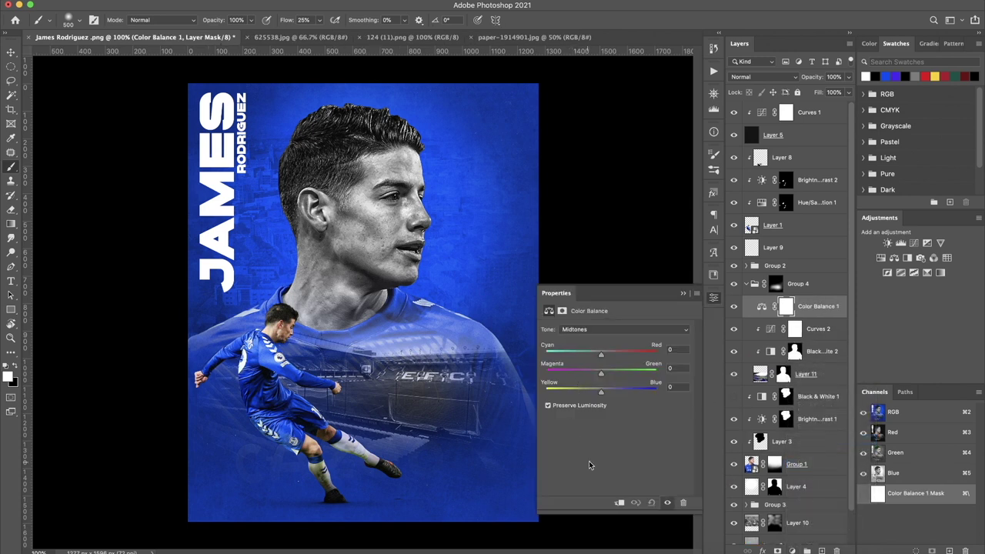
pyautogui.moveTo(616, 388); pyautogui.dragTo(630, 391)
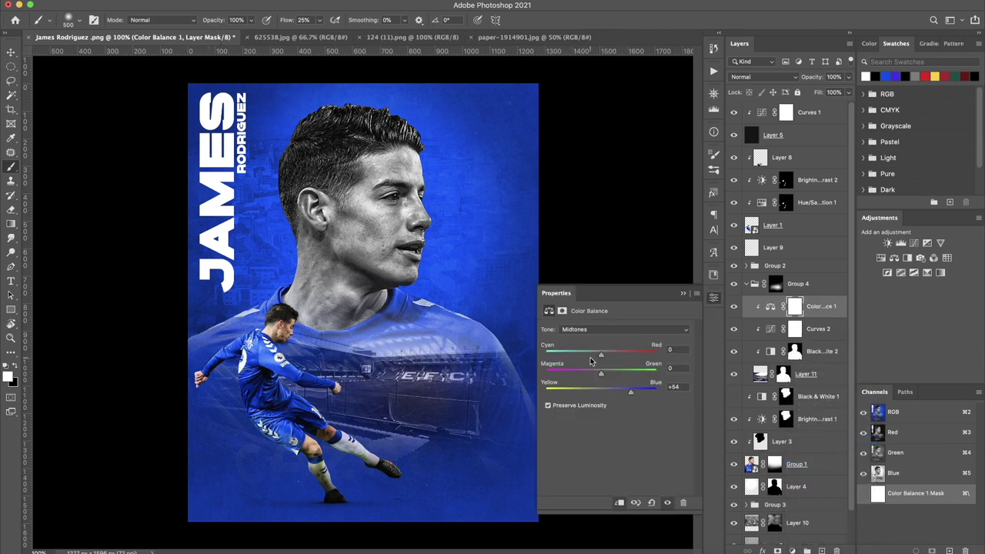
pyautogui.click(623, 330)
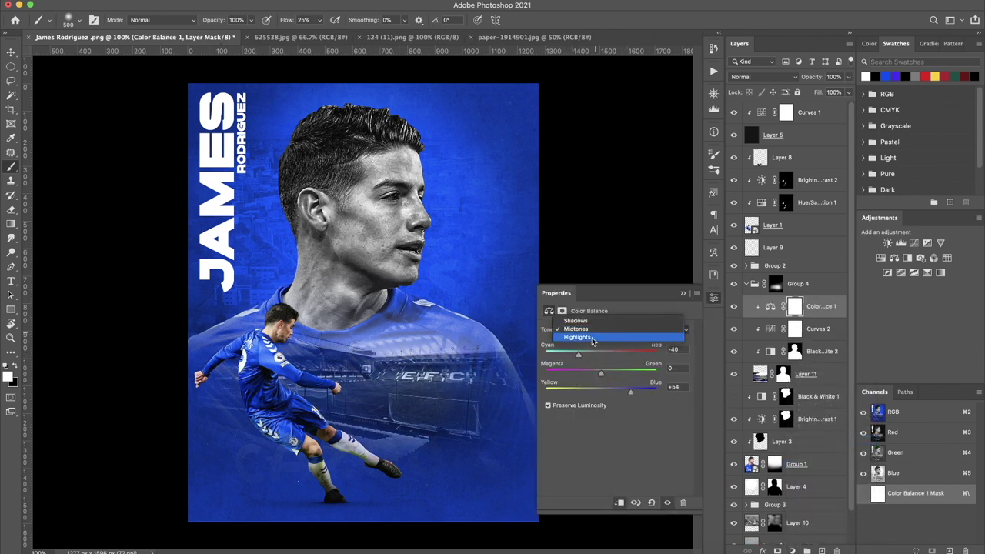
pyautogui.click(585, 340)
pyautogui.moveTo(601, 354); pyautogui.dragTo(575, 357)
pyautogui.moveTo(602, 392); pyautogui.dragTo(634, 391)
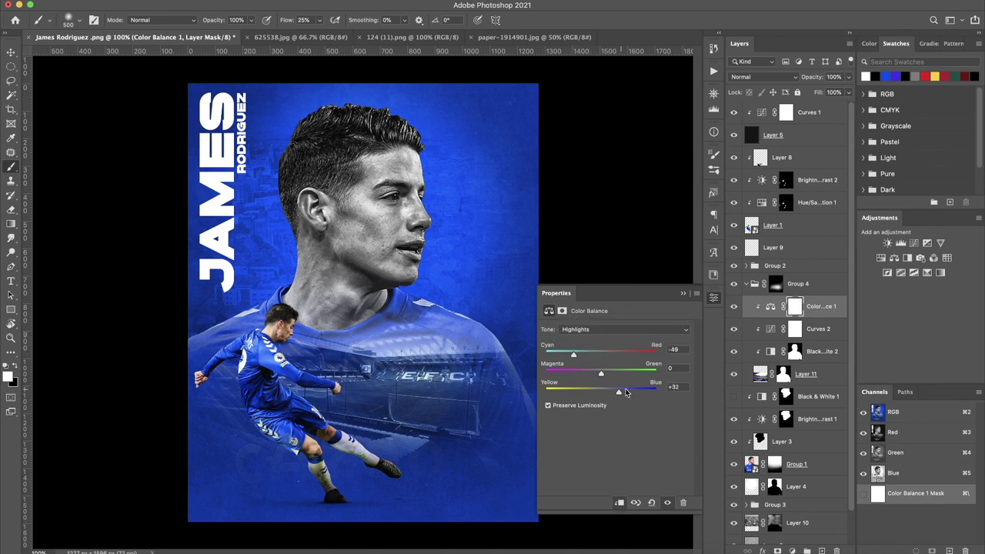
pyautogui.moveTo(574, 354); pyautogui.dragTo(585, 356)
# Shift the Color Balance shadows slightly toward cyan and blue
pyautogui.click(592, 331)
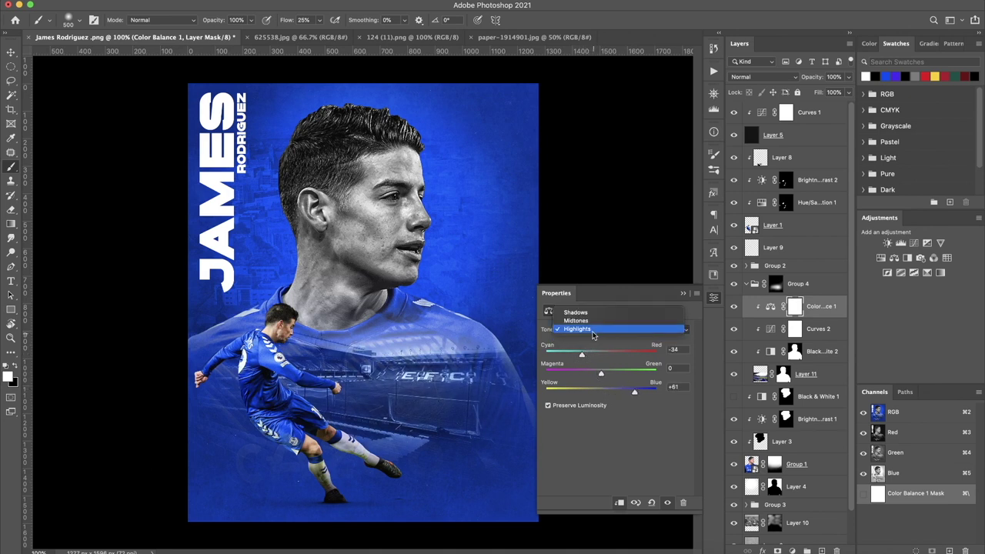
pyautogui.click(596, 311)
pyautogui.moveTo(581, 356); pyautogui.dragTo(585, 356)
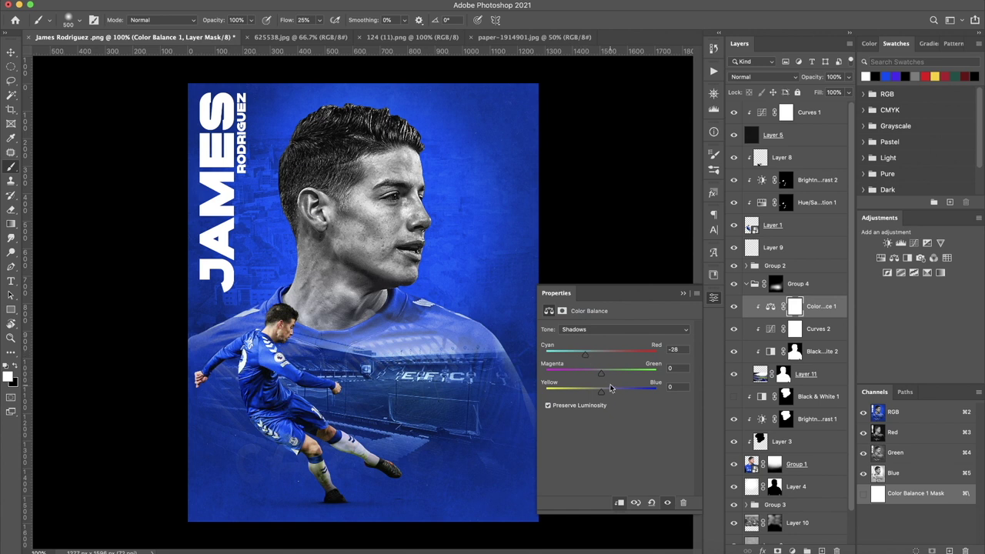
pyautogui.moveTo(602, 392); pyautogui.dragTo(614, 393)
# Touch up Group 4's mask around the neck and chin
pyautogui.click(784, 369)
pyautogui.click(793, 352)
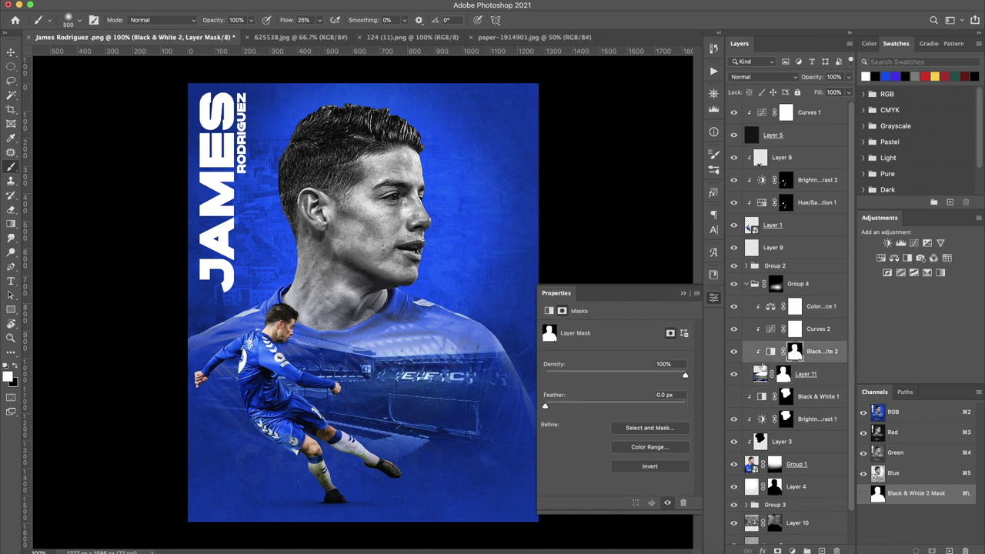
pyautogui.click(683, 295)
pyautogui.click(776, 284)
pyautogui.moveTo(365, 303)
pyautogui.mouseDown()
pyautogui.moveTo(389, 298)
pyautogui.moveTo(592, 360)
pyautogui.mouseUp()
pyautogui.press('x')
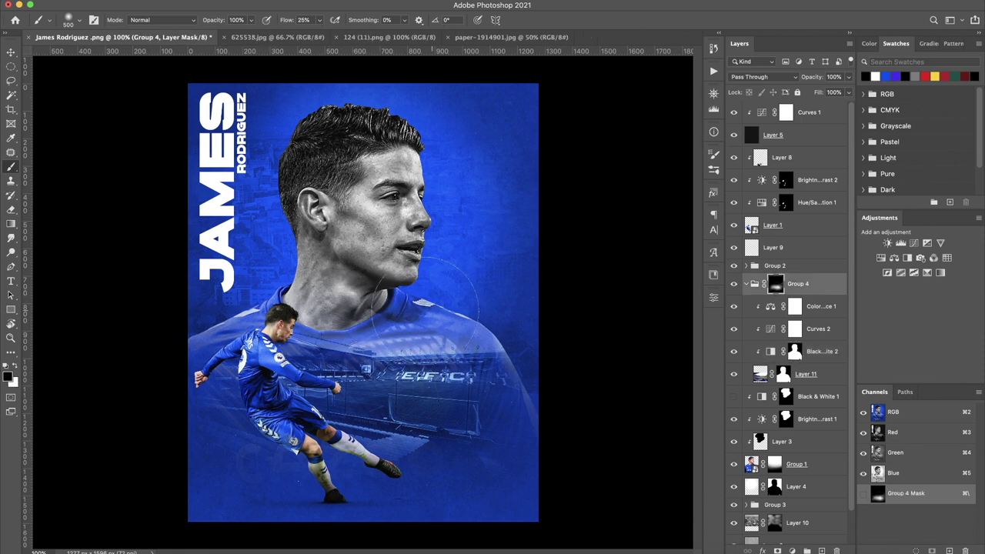
# Rotate the canvas view and back upright, then switch to the 124 (11).png document
pyautogui.press('r')
pyautogui.moveTo(483, 292)
pyautogui.mouseDown()
pyautogui.moveTo(313, 245)
pyautogui.moveTo(433, 316)
pyautogui.mouseUp()
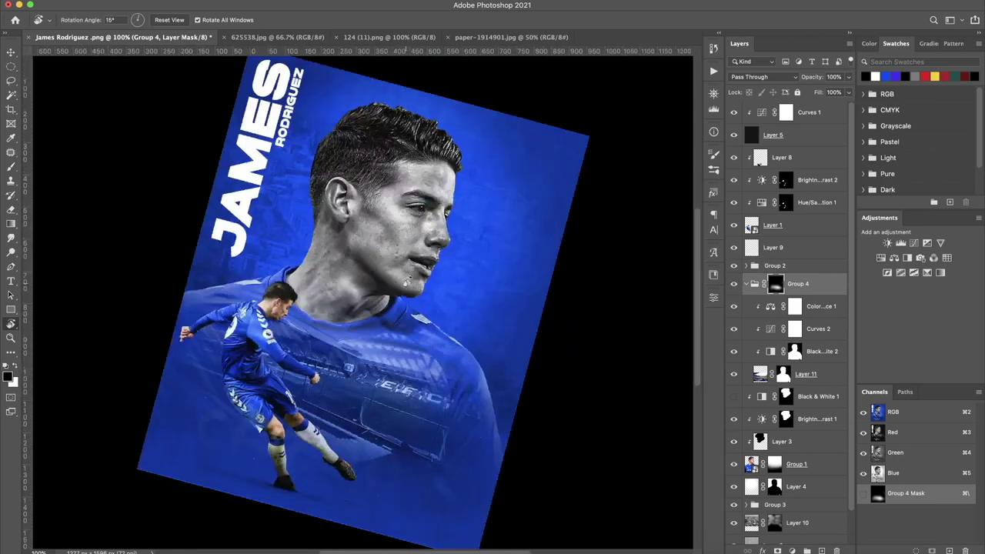
pyautogui.moveTo(438, 55); pyautogui.dragTo(378, 46)
pyautogui.click(372, 37)
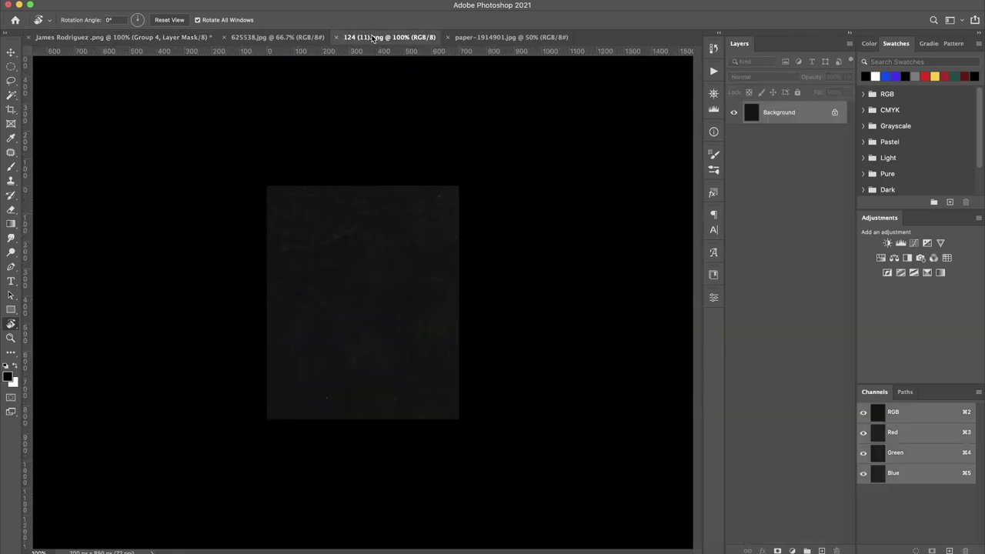
# Bring the 625538.jpg paper texture into the poster as Layer 12 at the top of the stack
pyautogui.click(254, 37)
pyautogui.press('v')
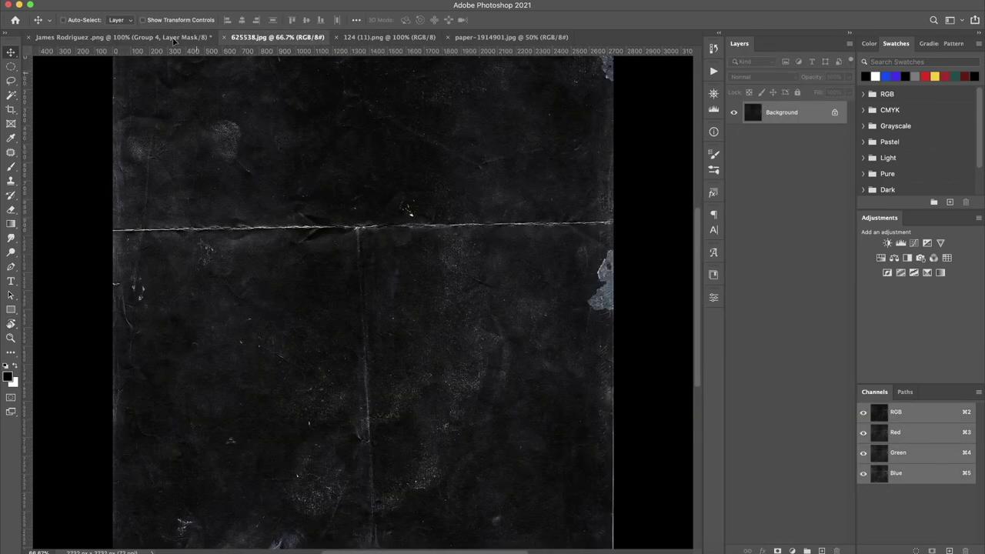
pyautogui.click(175, 38)
pyautogui.moveTo(798, 314)
pyautogui.mouseDown()
pyautogui.moveTo(796, 93)
pyautogui.moveTo(797, 112)
pyautogui.mouseUp()
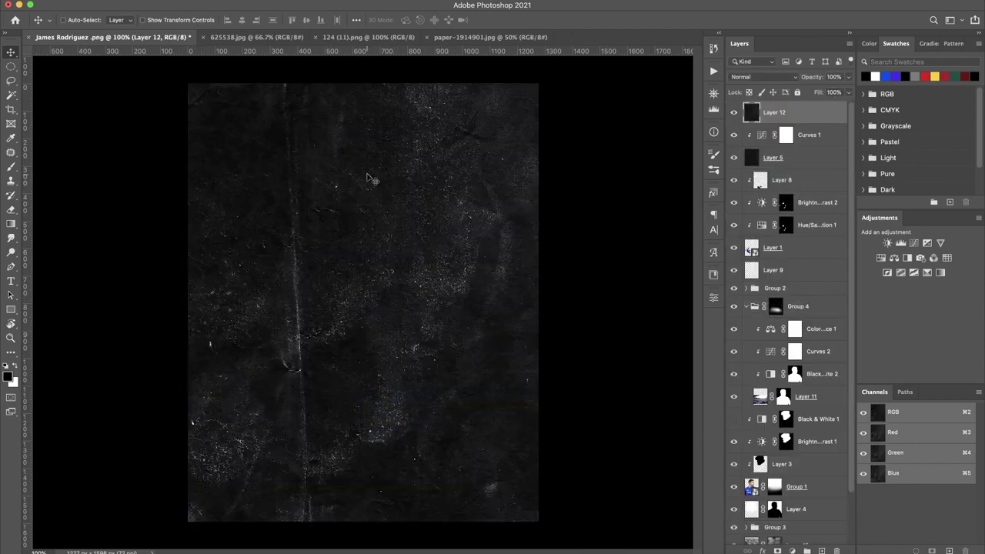
pyautogui.moveTo(462, 147); pyautogui.dragTo(484, 158)
# Scale Layer 12 to 61% and fit it to the poster's width and height
pyautogui.hotkey('ctrl', 't')
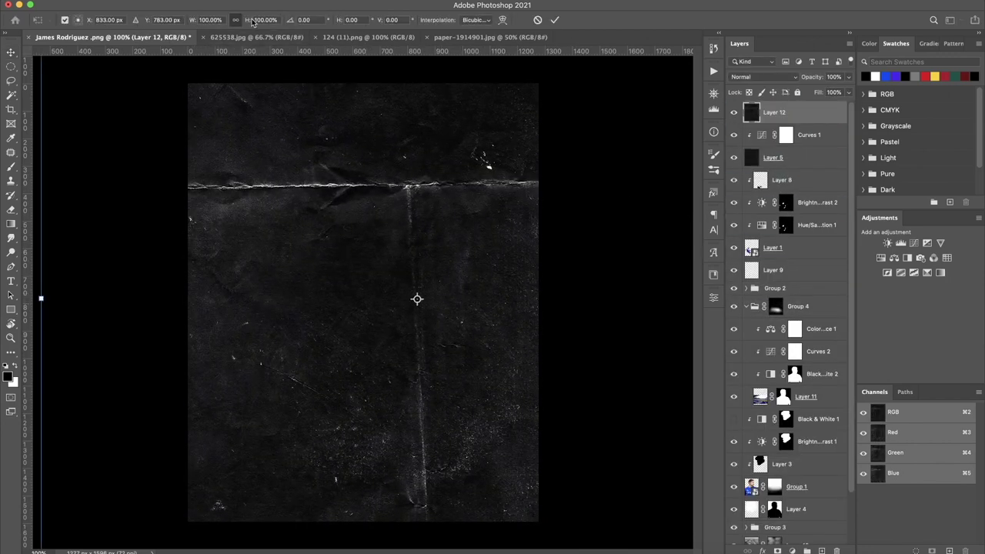
pyautogui.moveTo(252, 22); pyautogui.dragTo(228, 29)
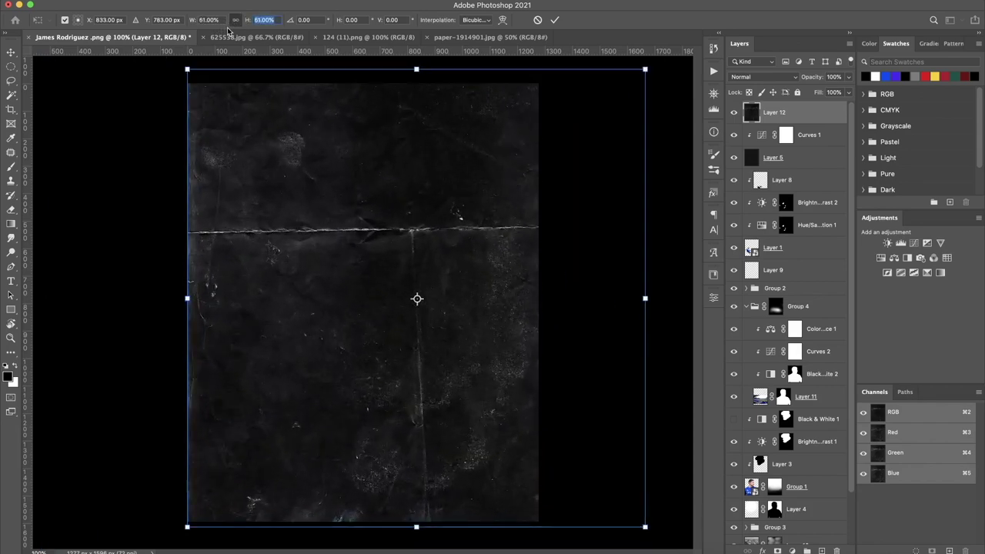
pyautogui.moveTo(461, 219); pyautogui.dragTo(363, 220)
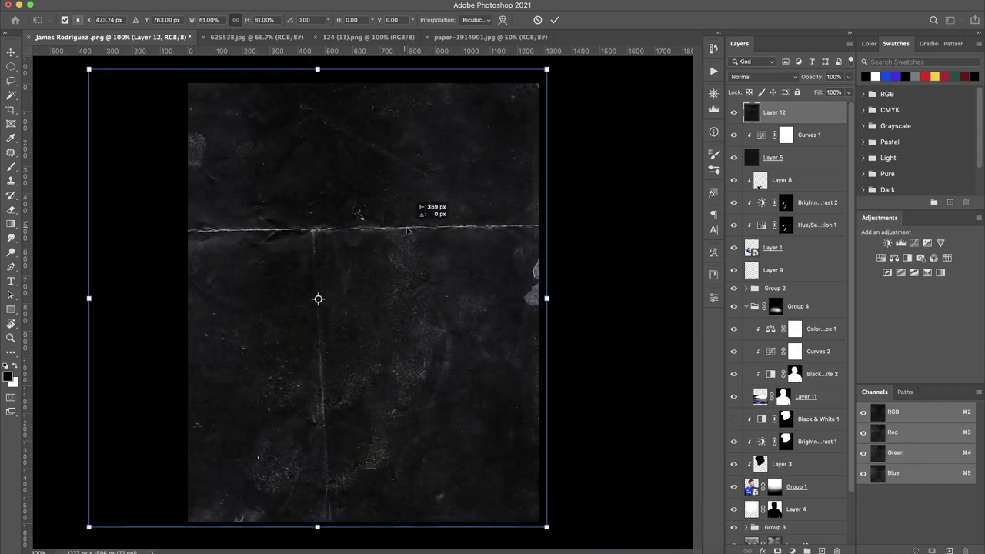
pyautogui.moveTo(99, 303); pyautogui.dragTo(192, 302)
pyautogui.moveTo(345, 71); pyautogui.dragTo(364, 101)
pyautogui.moveTo(368, 527); pyautogui.dragTo(368, 525)
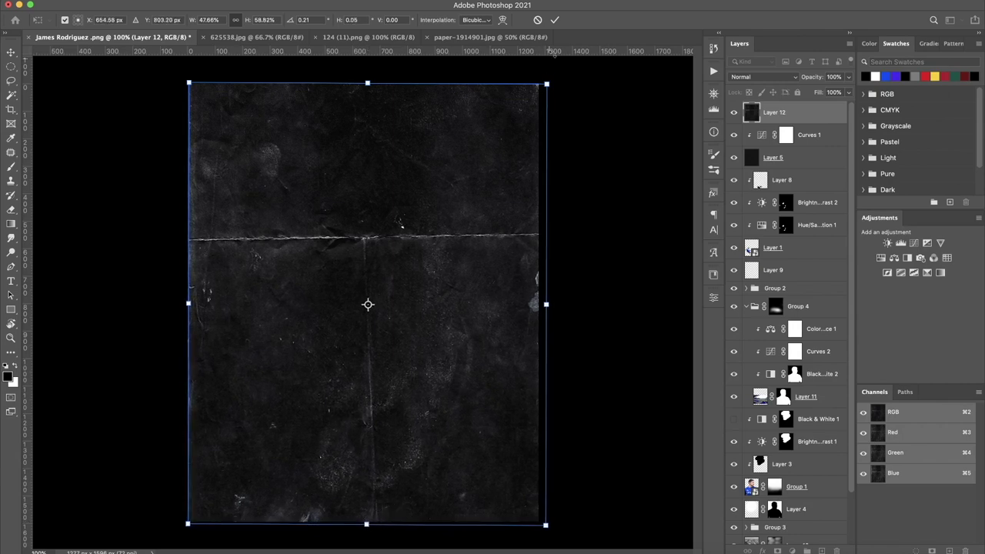
pyautogui.click(555, 25)
# Trim the texture's right edge to match the poster edge
pyautogui.press('cmd+t')
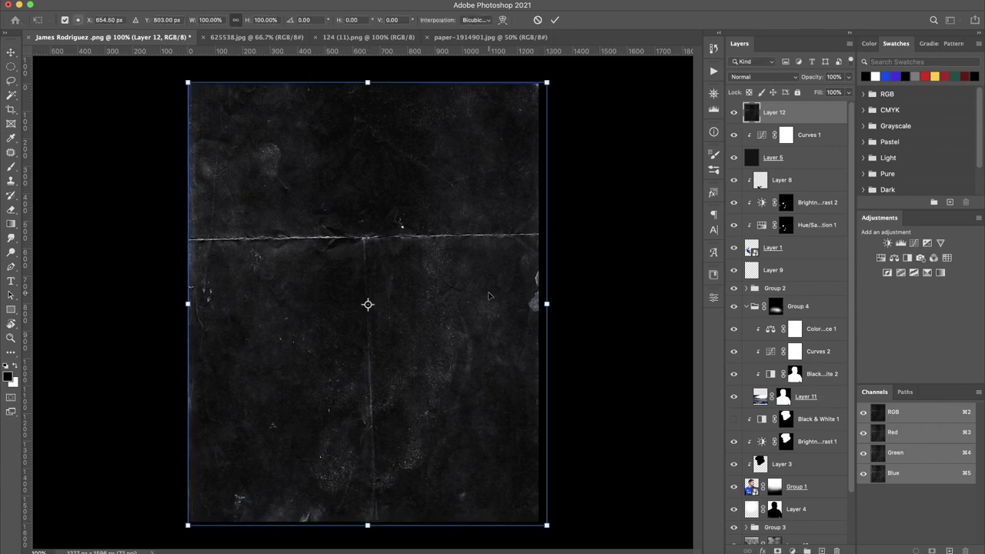
pyautogui.moveTo(543, 305); pyautogui.dragTo(541, 305)
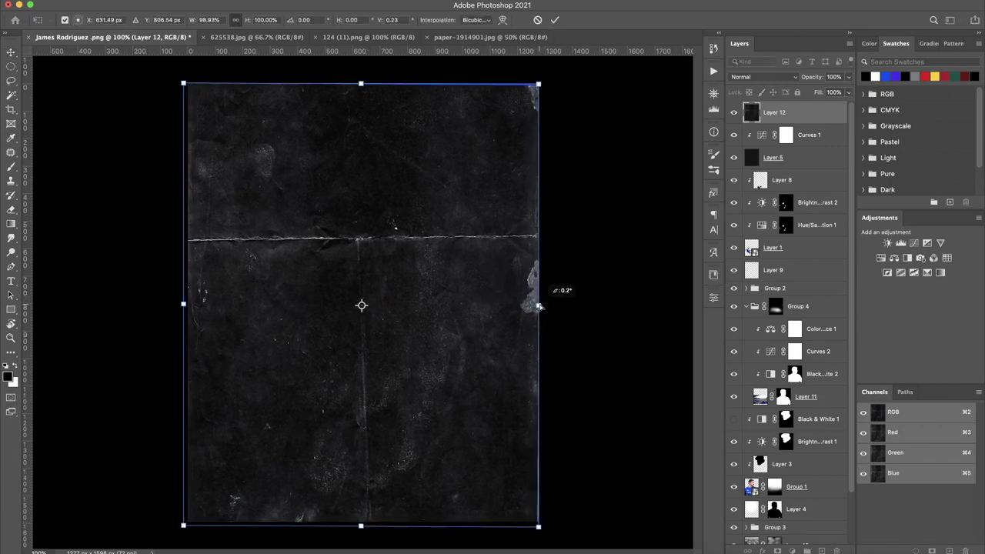
pyautogui.click(555, 19)
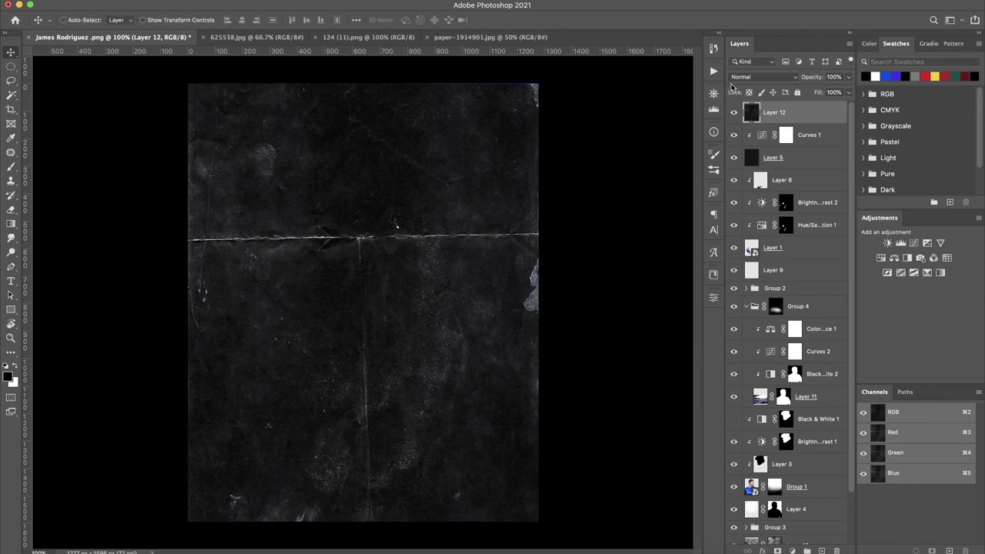
pyautogui.click(764, 77)
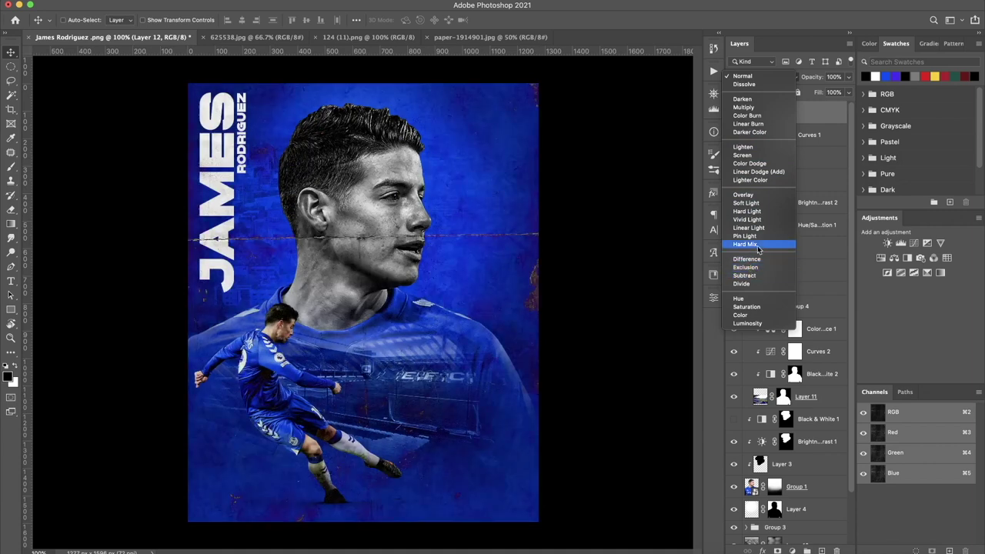
# Set Layer 12 to Linear Dodge (Add) and enlarge it slightly past the edges
pyautogui.click(763, 172)
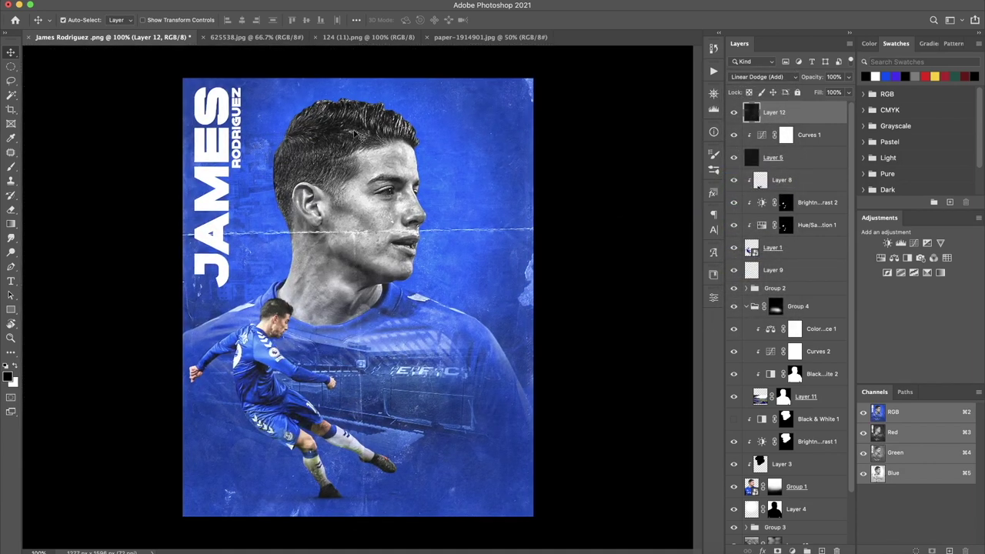
pyautogui.hotkey('ctrl', 't')
pyautogui.moveTo(354, 76); pyautogui.dragTo(354, 70)
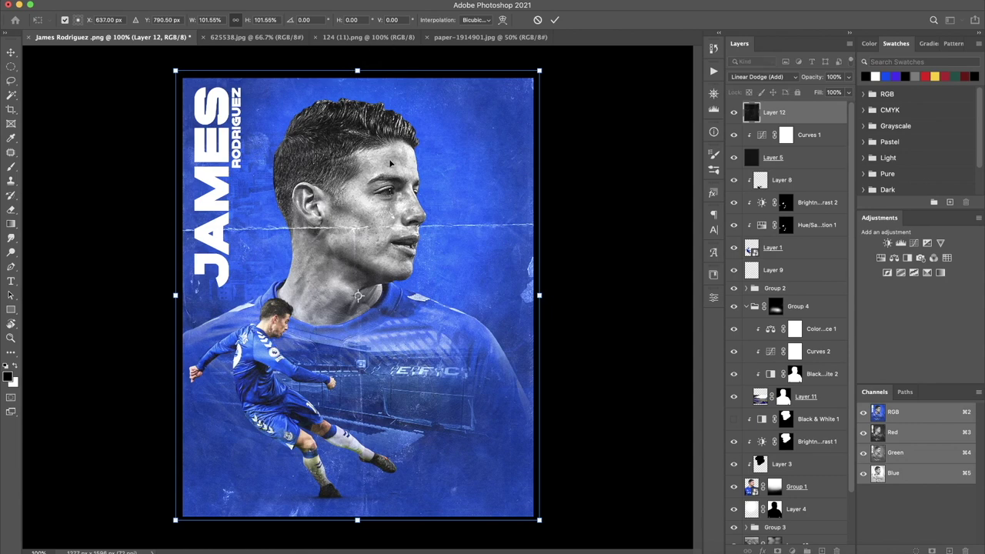
pyautogui.click(554, 20)
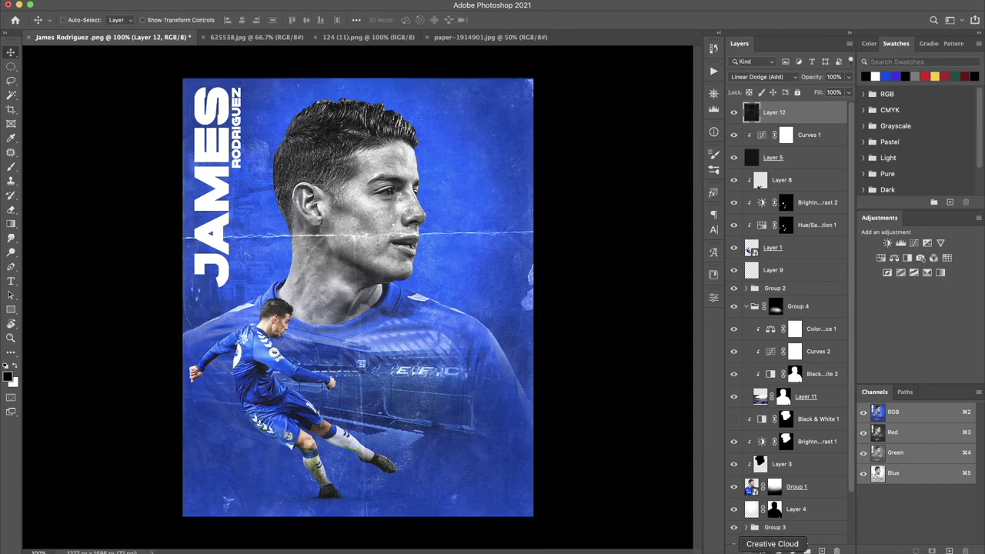
# Give Layer 12 a black mask and paint white to reveal texture along both side edges
pyautogui.keyDown('alt'); pyautogui.click(776, 551); pyautogui.keyUp('alt')
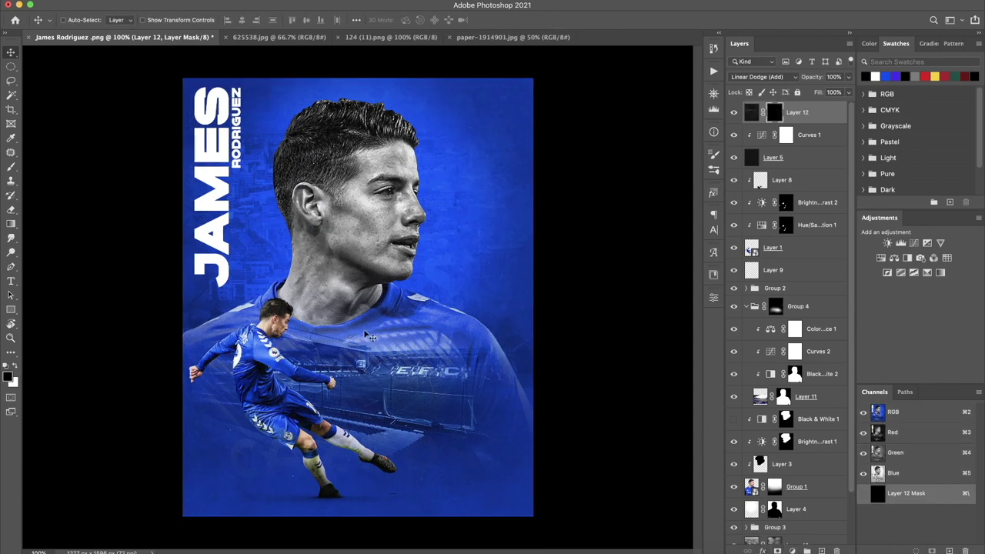
pyautogui.press('b')
pyautogui.press('x')
pyautogui.moveTo(516, 143); pyautogui.dragTo(550, 275)
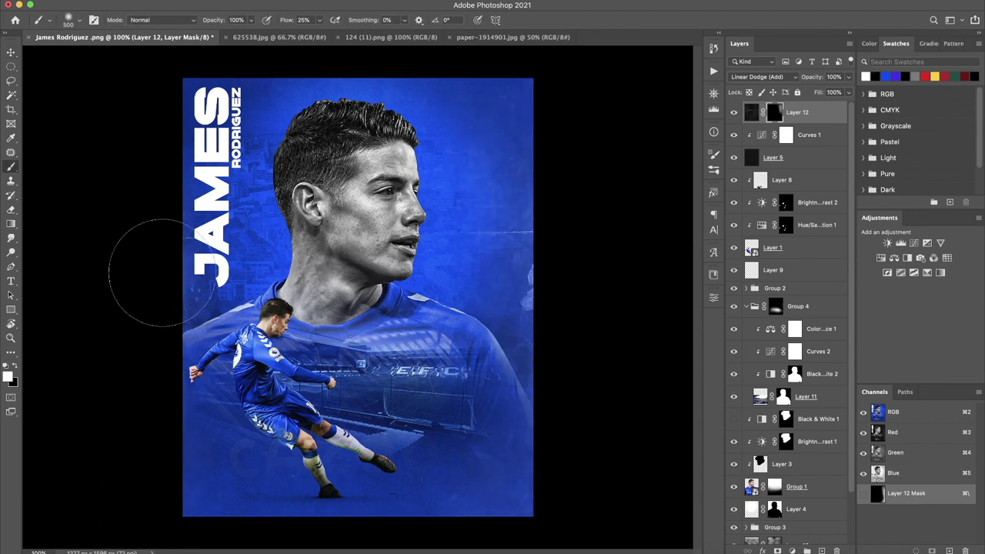
pyautogui.moveTo(204, 131)
pyautogui.mouseDown()
pyautogui.moveTo(196, 285)
pyautogui.moveTo(268, 528)
pyautogui.moveTo(352, 506)
pyautogui.moveTo(289, 478)
pyautogui.mouseUp()
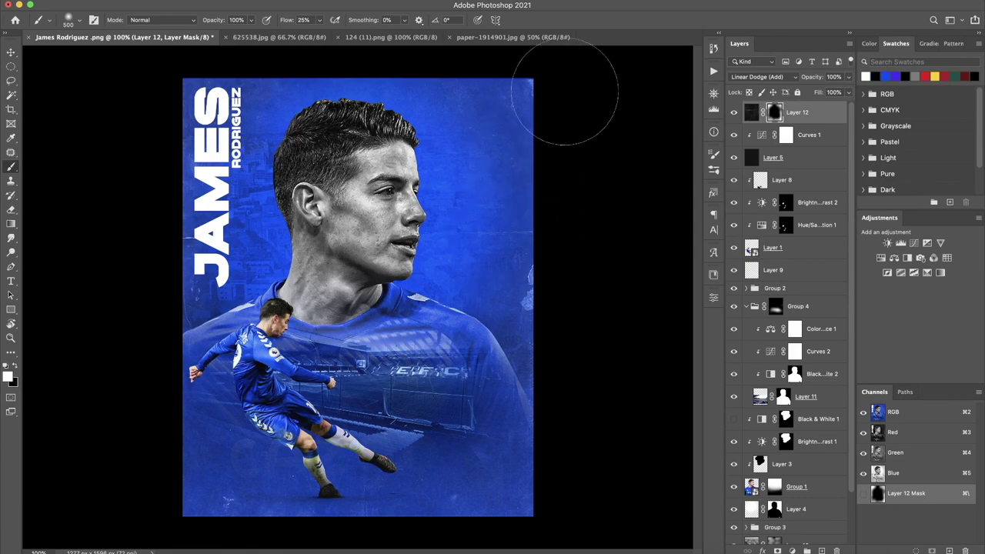
# Compare the stadium with Curves 2 on and off, then set Curves 2's fill to 38%
pyautogui.press('r')
pyautogui.moveTo(446, 216); pyautogui.dragTo(350, 381)
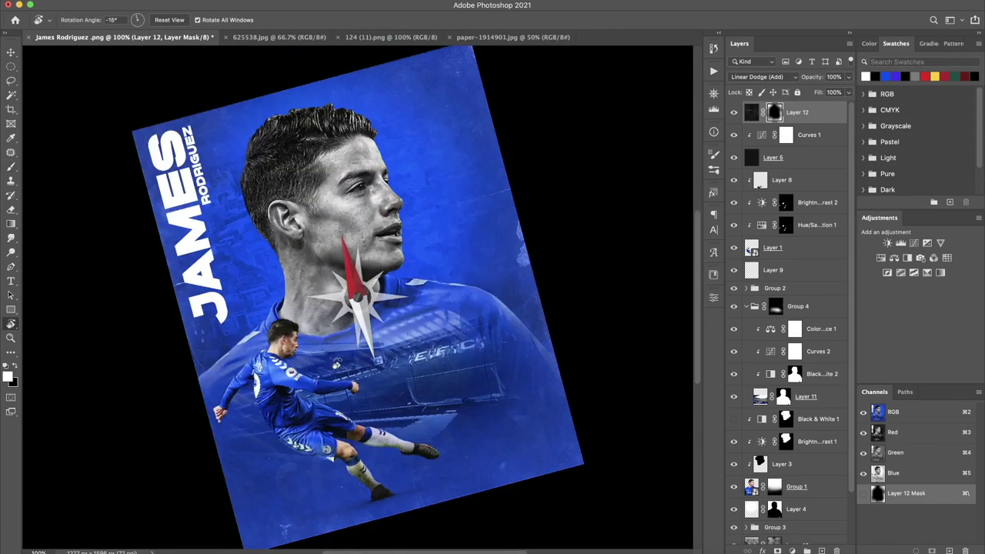
pyautogui.moveTo(350, 381); pyautogui.dragTo(312, 368)
pyautogui.click(793, 333)
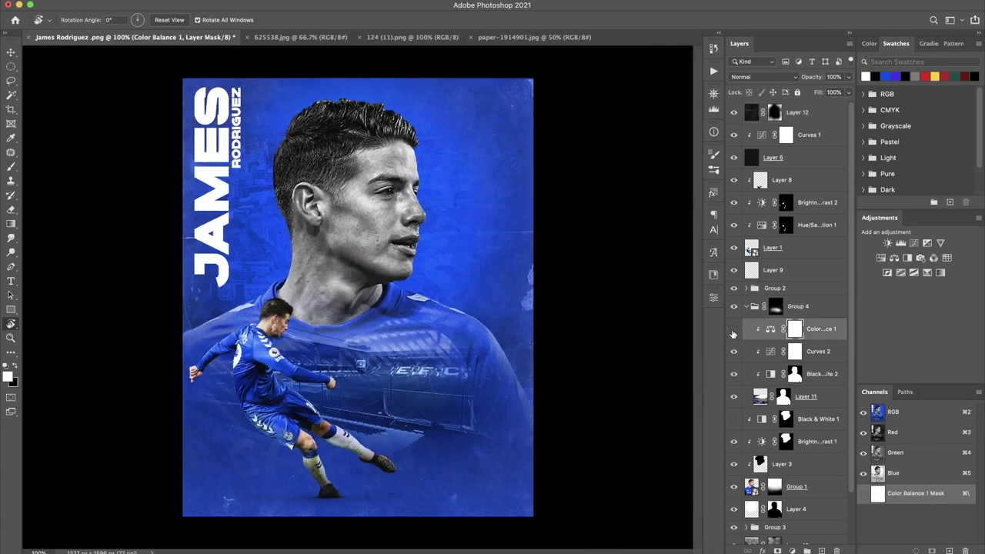
pyautogui.click(730, 353)
pyautogui.click(726, 362)
pyautogui.click(732, 354)
pyautogui.click(805, 350)
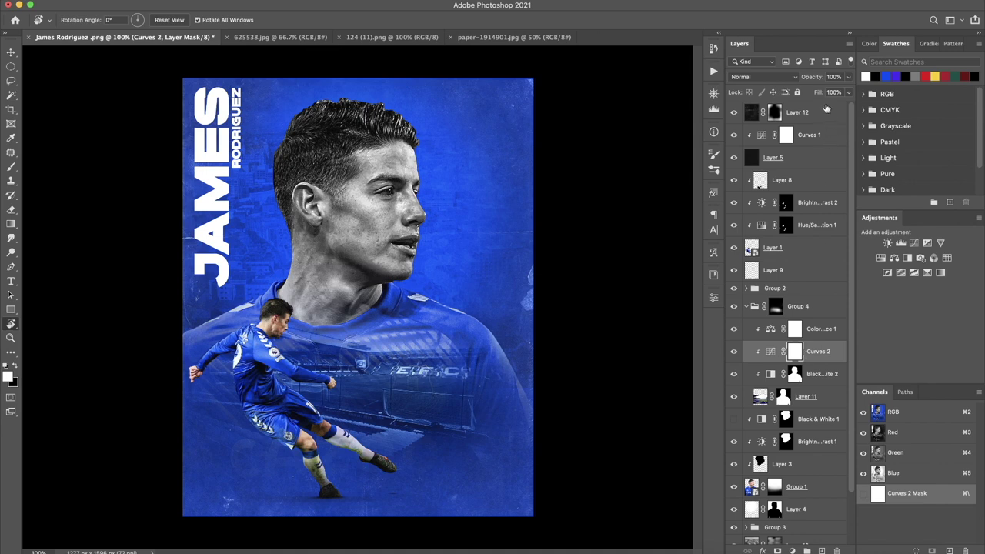
pyautogui.write('1838')
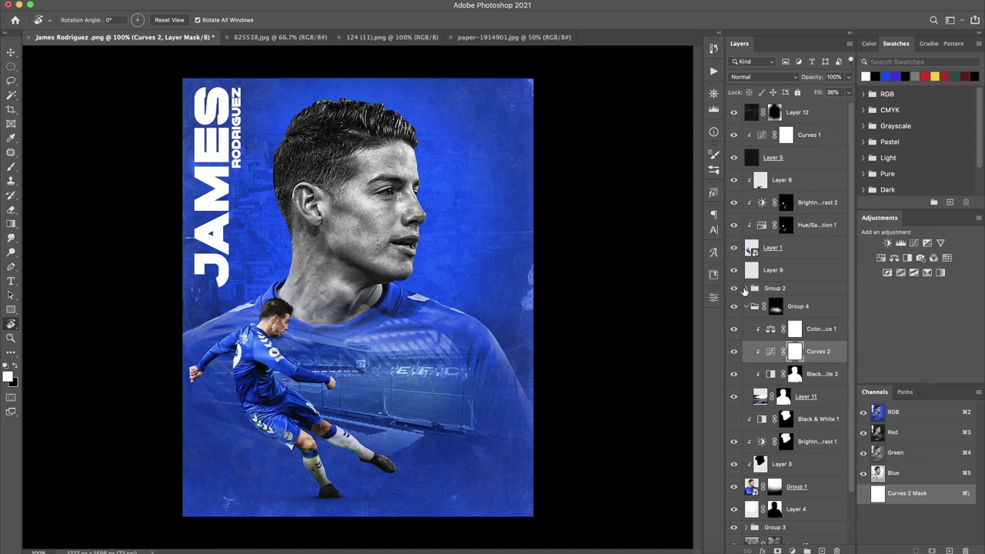
# Collapse Group 4 and move the JAMES title's Group 3 to the top of the layers
pyautogui.click(801, 309)
pyautogui.click(745, 307)
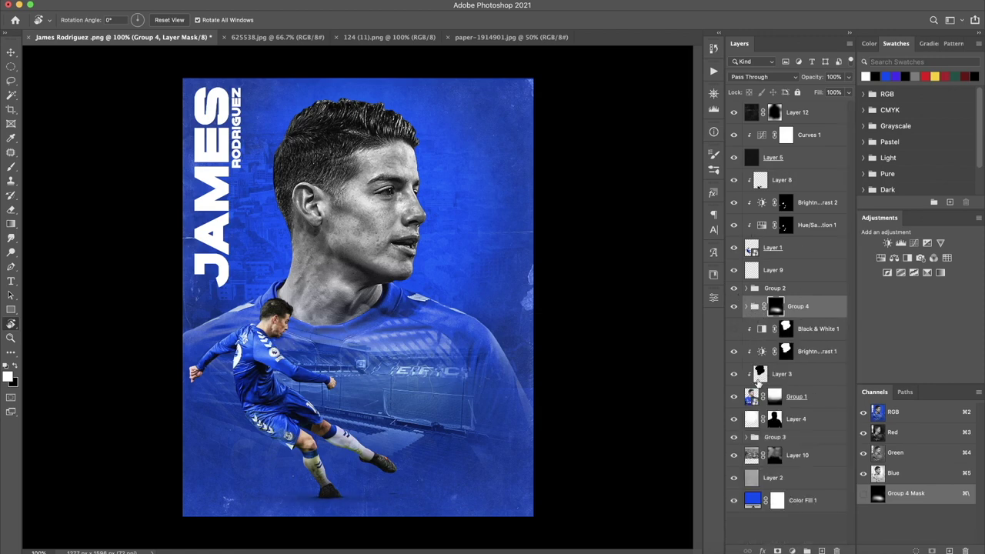
pyautogui.click(734, 437)
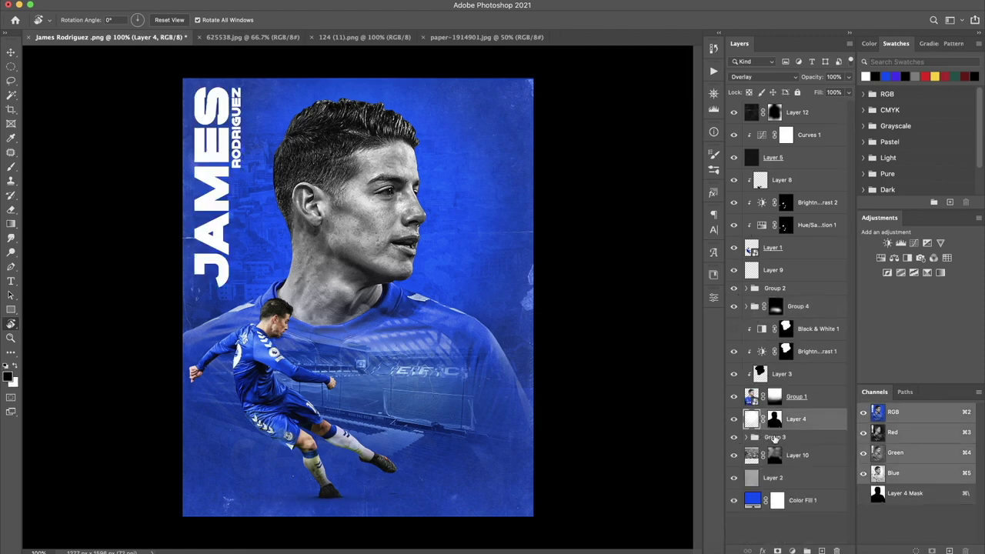
pyautogui.click(782, 441)
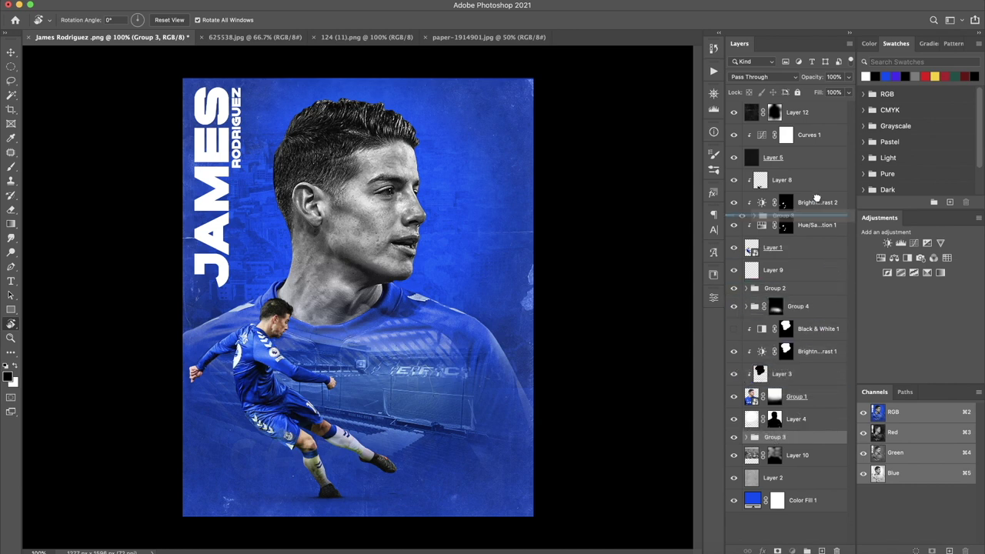
pyautogui.moveTo(801, 431); pyautogui.dragTo(784, 107)
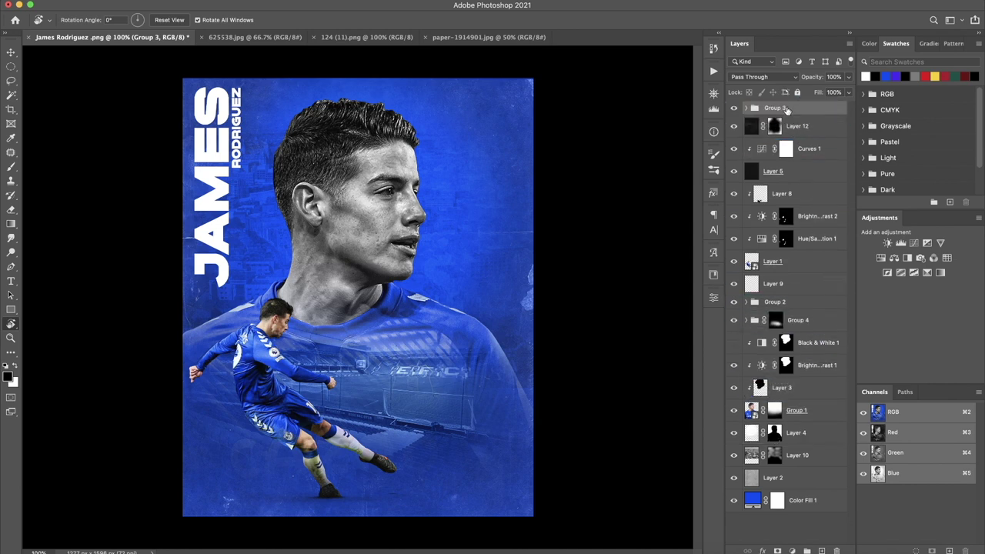
# Outline a lower-right shard selection with the Polygonal Lasso
pyautogui.click(552, 331)
pyautogui.click(400, 526)
pyautogui.click(568, 462)
pyautogui.doubleClick(584, 317)
# Add lower-left and top-right shard outlines to the selection
pyautogui.click(104, 368)
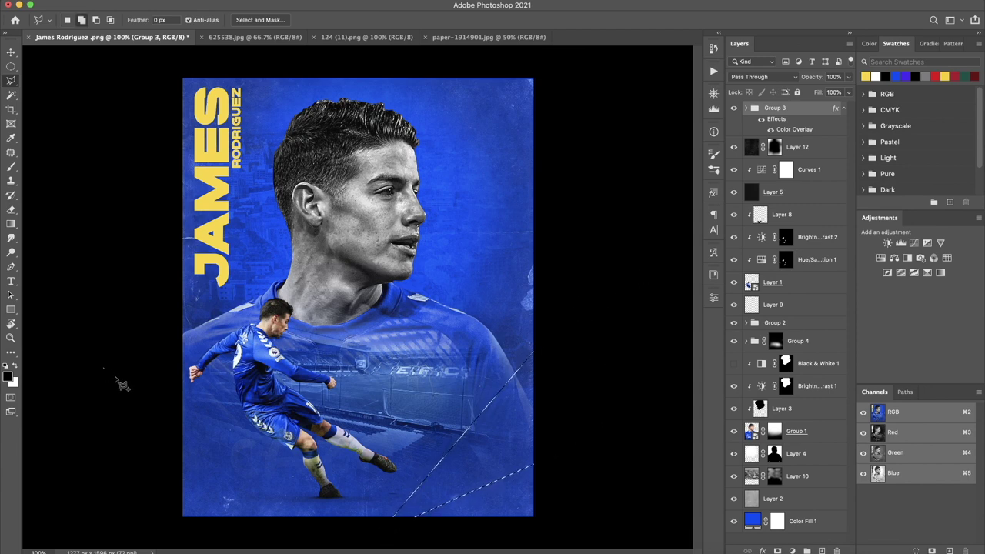
pyautogui.click(272, 483)
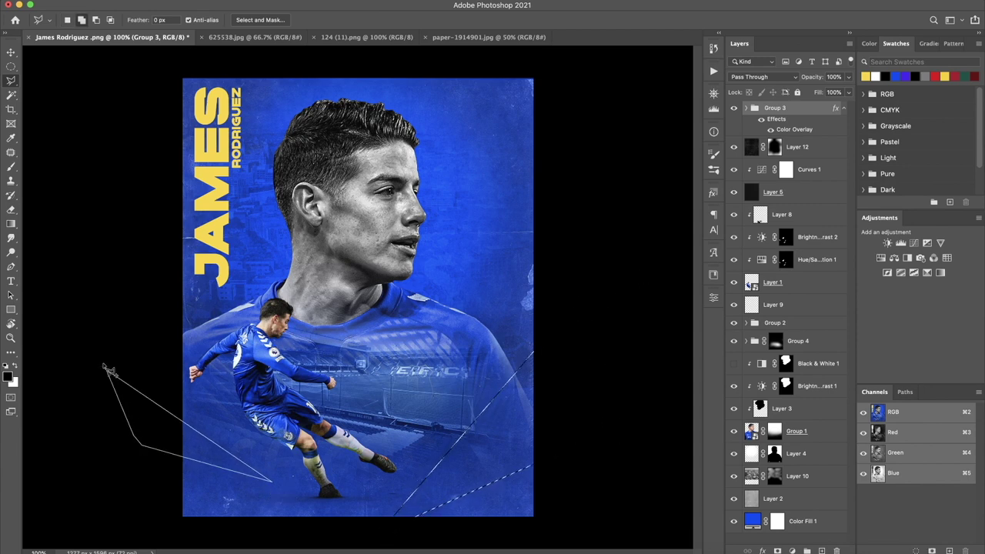
pyautogui.click(104, 368)
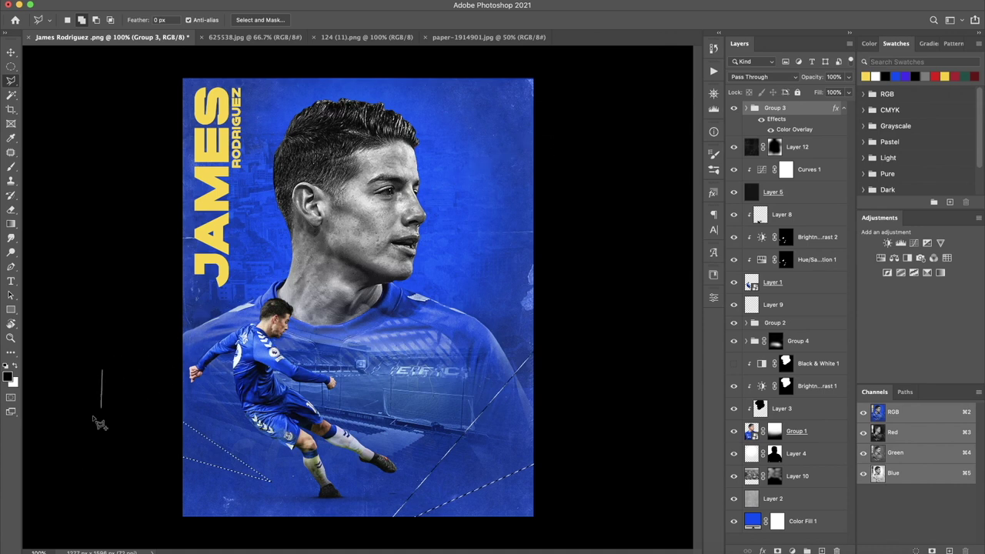
pyautogui.click(505, 65)
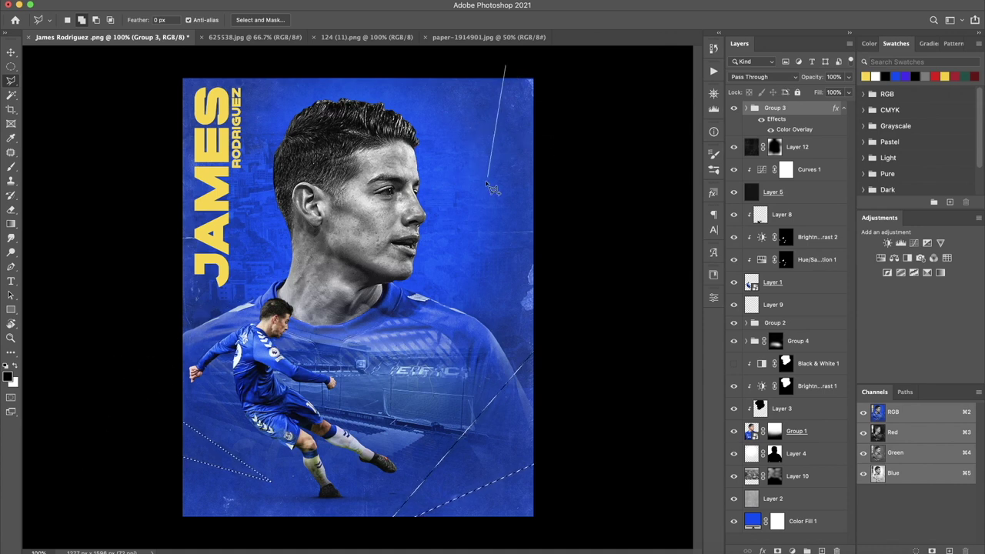
pyautogui.click(573, 104)
pyautogui.click(506, 66)
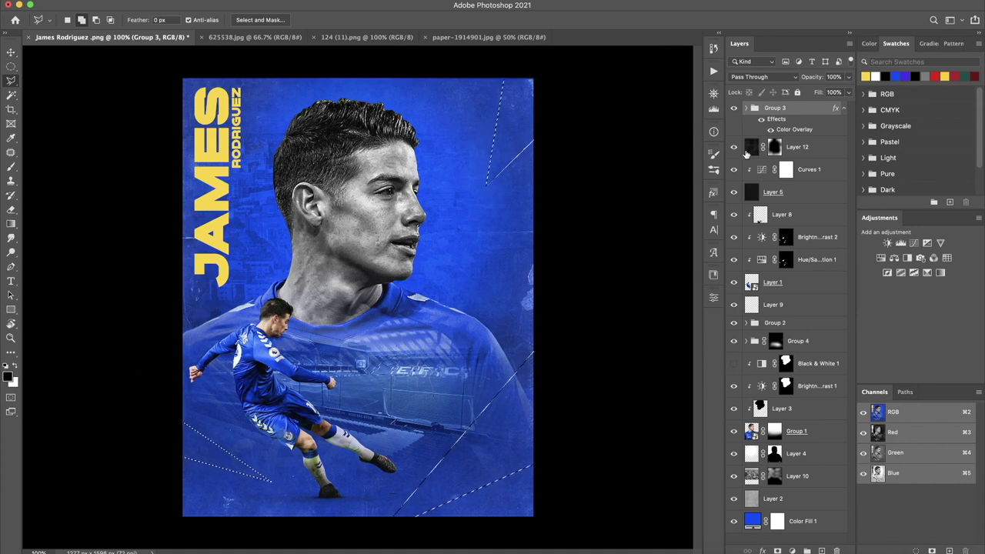
# Hide the JAMES title group and Layer 12, and select the Curves 1 mask
pyautogui.click(734, 108)
pyautogui.click(774, 147)
pyautogui.click(733, 146)
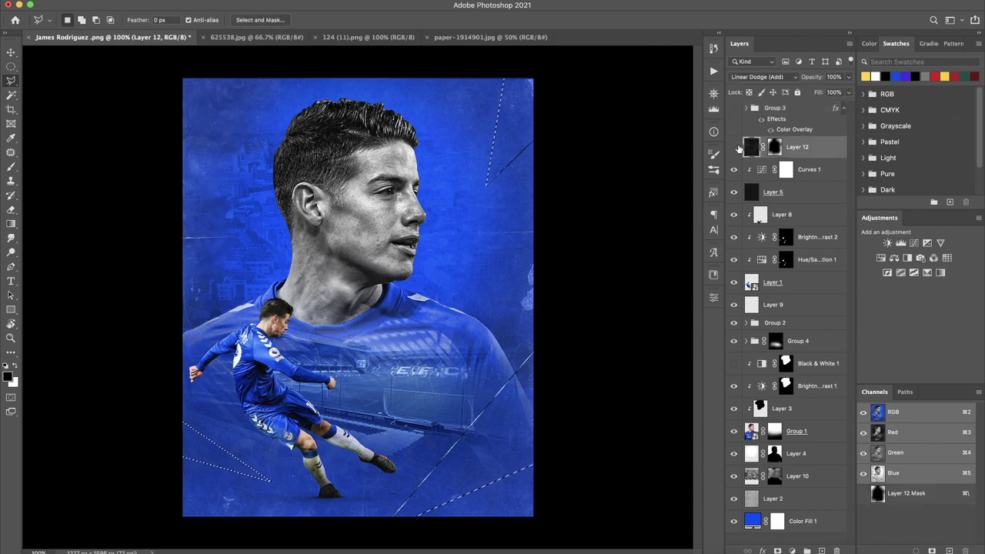
pyautogui.click(785, 169)
# Outline left-edge and right-side shards, undoing an accidental extra mask
pyautogui.click(141, 144)
pyautogui.click(208, 281)
pyautogui.click(142, 147)
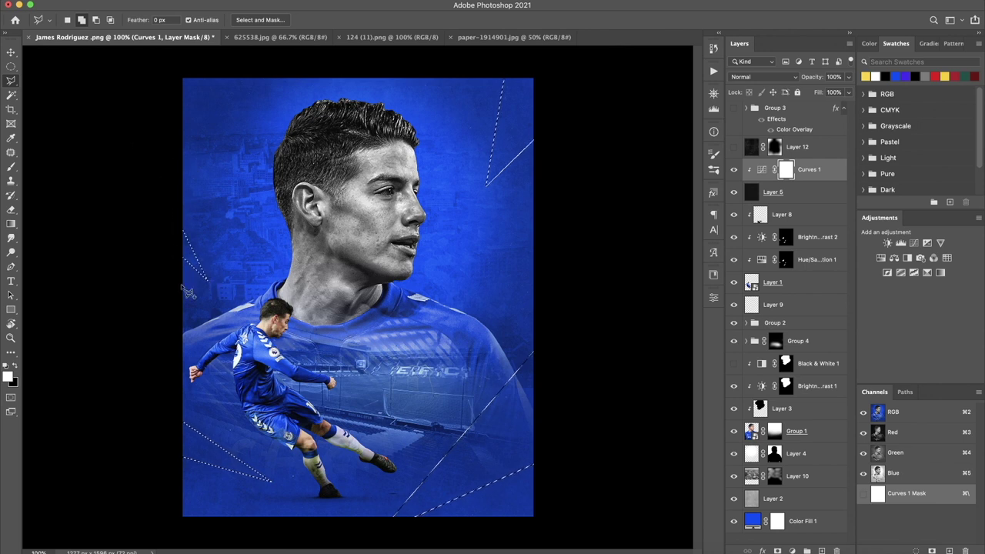
pyautogui.click(201, 291)
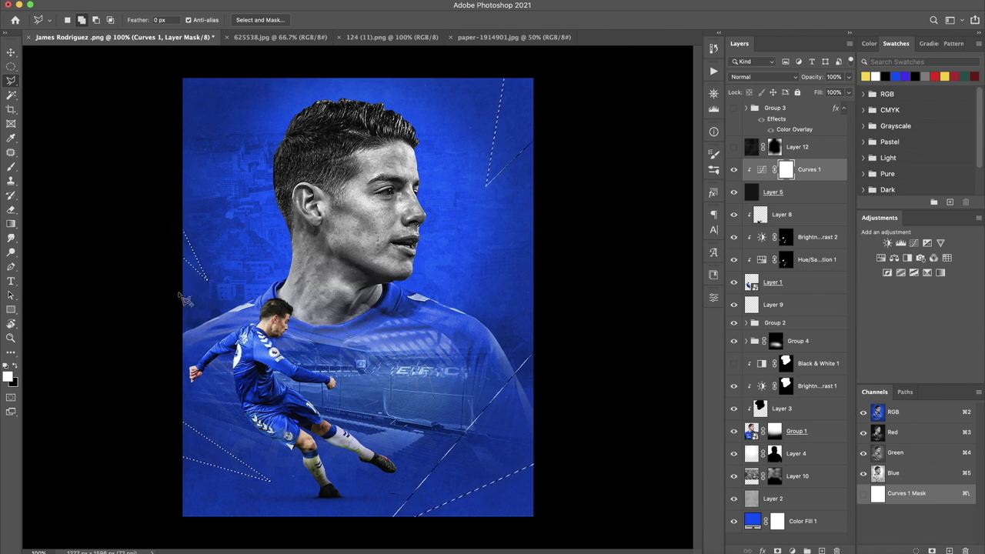
pyautogui.click(583, 194)
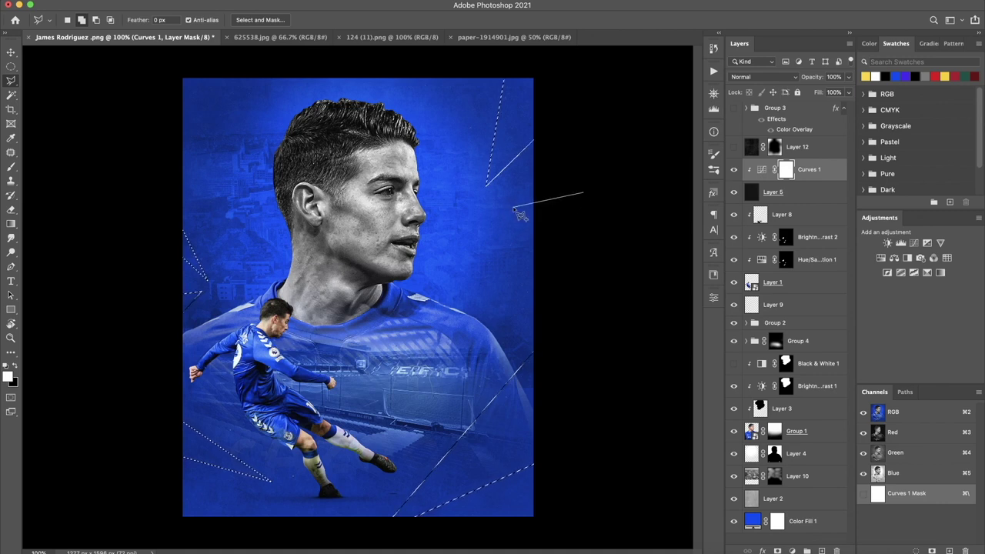
pyautogui.doubleClick(585, 194)
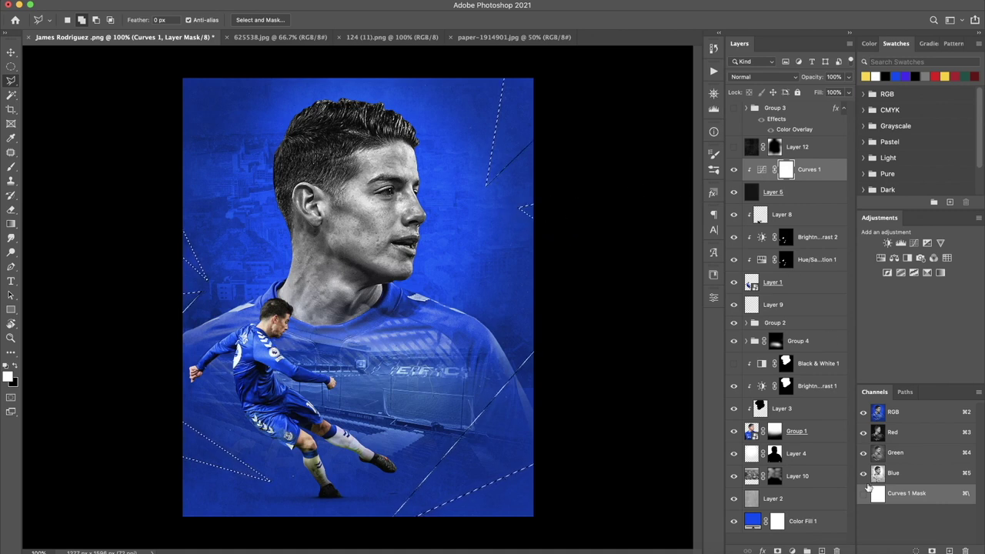
pyautogui.click(778, 551)
pyautogui.hotkey('ctrl', 'z')
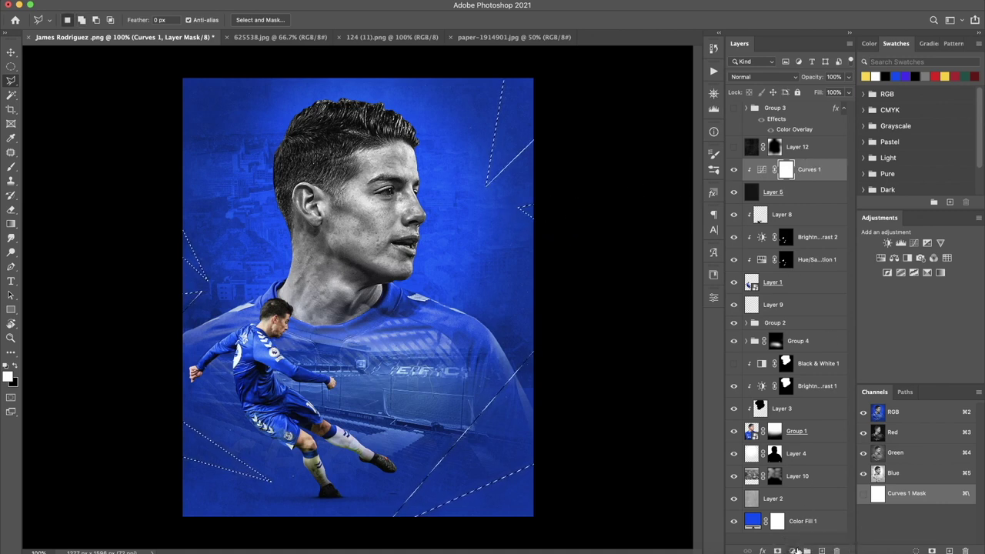
# Fill the shard selections with a white (ffffff) Solid Color layer
pyautogui.click(793, 551)
pyautogui.click(816, 342)
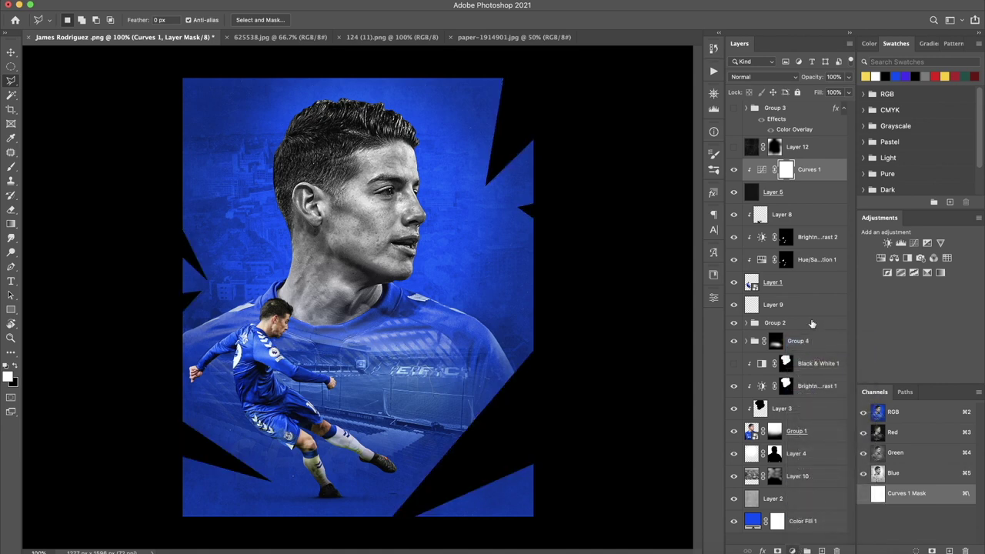
pyautogui.write('ffffff')
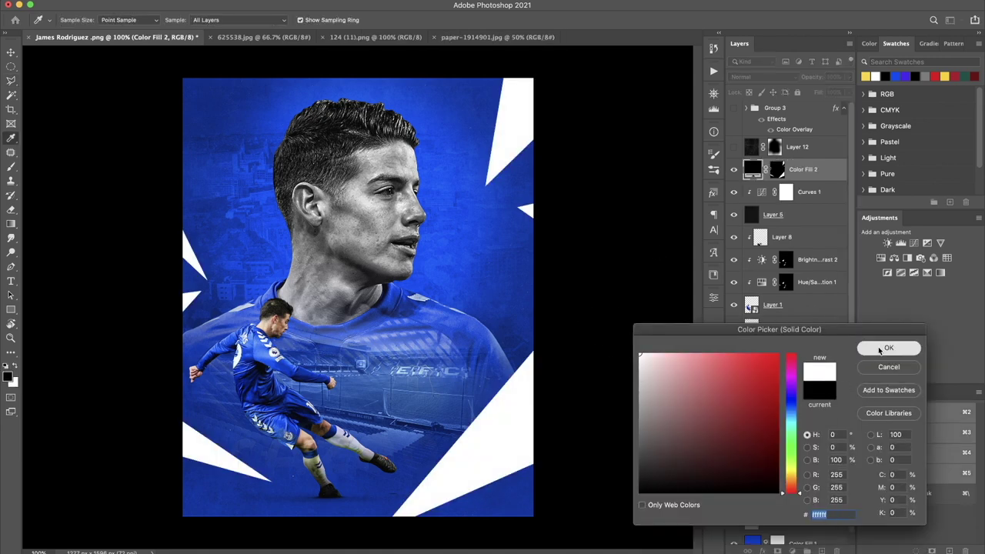
pyautogui.click(887, 348)
# Duplicate the white fill and feather the copy's mask to 43.5 px
pyautogui.hotkey('ctrl', 'j')
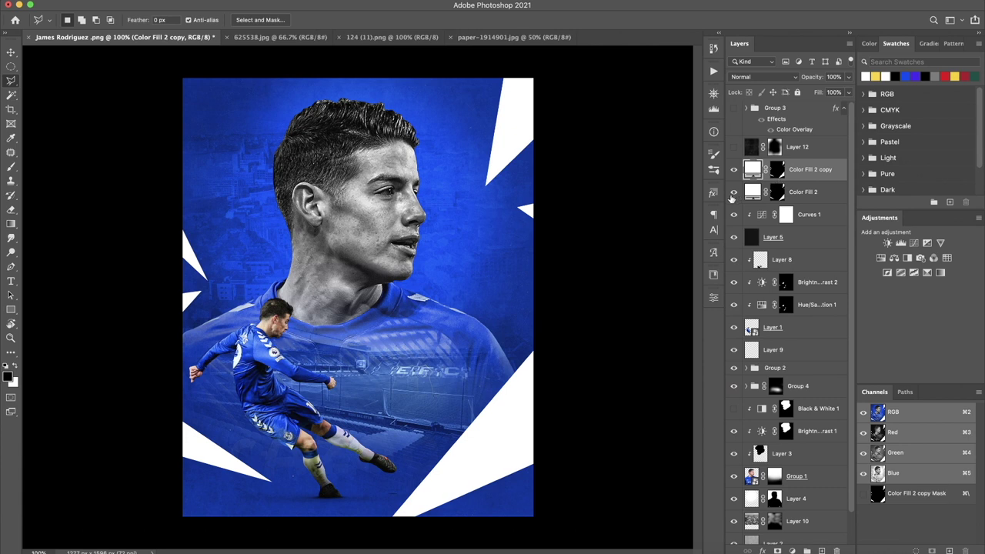
pyautogui.rightClick(775, 170)
pyautogui.doubleClick(776, 170)
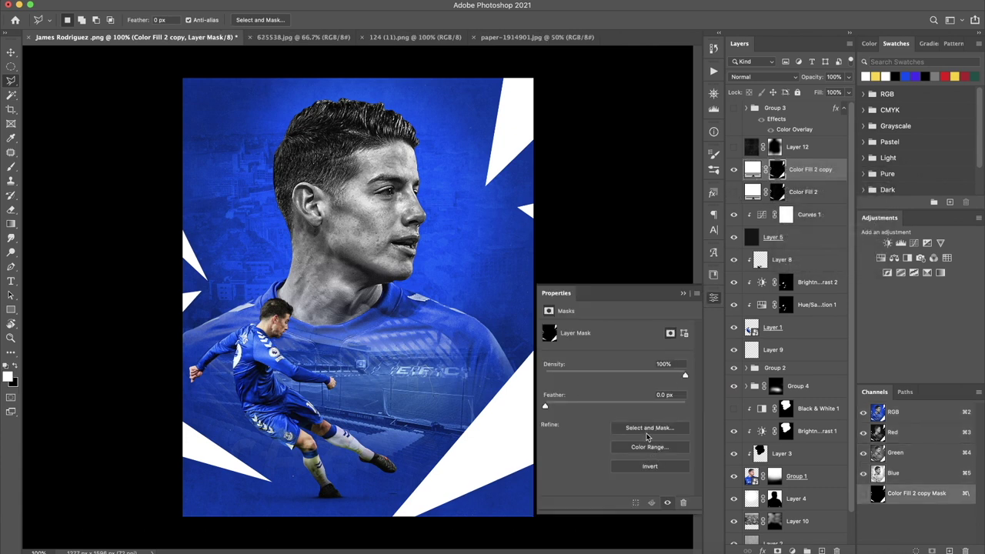
pyautogui.moveTo(572, 408)
pyautogui.mouseDown()
pyautogui.moveTo(620, 406)
pyautogui.moveTo(575, 405)
pyautogui.mouseUp()
pyautogui.click(682, 296)
pyautogui.press('r')
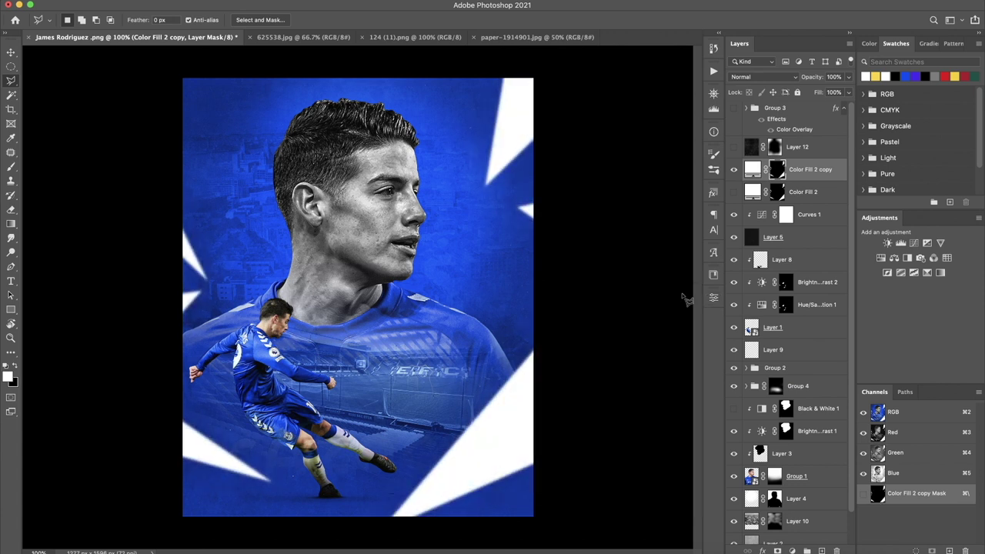
pyautogui.moveTo(205, 209)
pyautogui.mouseDown()
pyautogui.moveTo(246, 304)
pyautogui.moveTo(537, 243)
pyautogui.mouseUp()
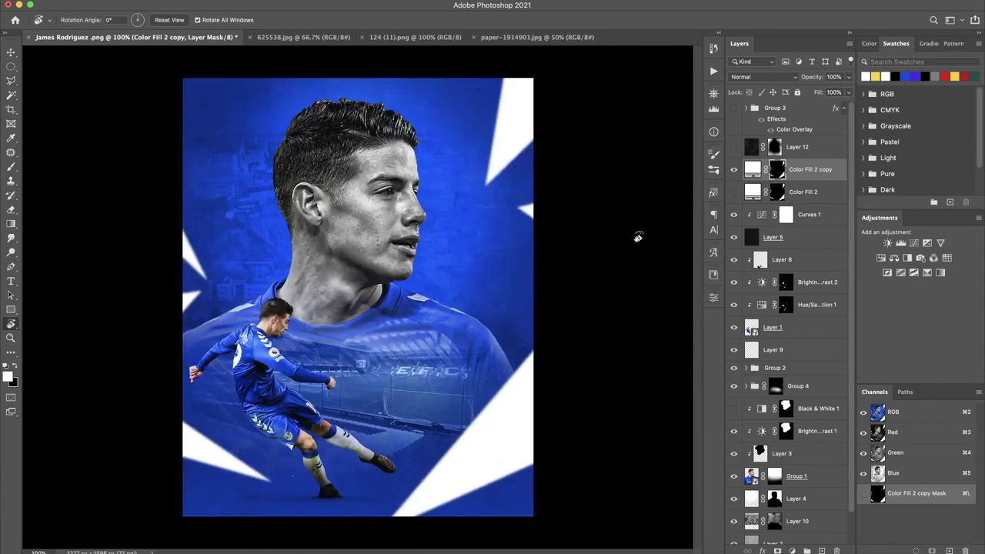
pyautogui.doubleClick(753, 173)
# Adjust the glow copy's hue and saturation toward blue in the Color Picker
pyautogui.click(745, 349)
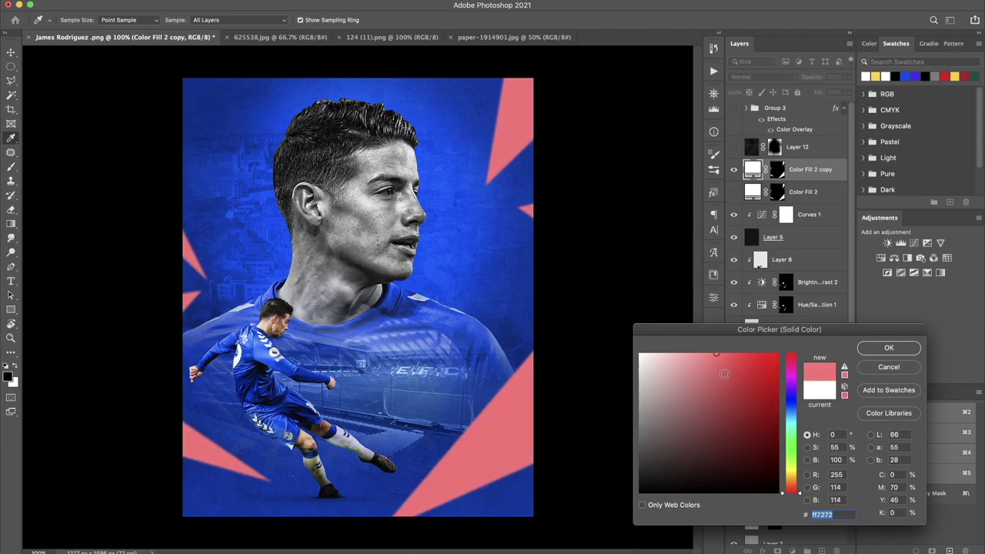
pyautogui.moveTo(789, 426); pyautogui.dragTo(789, 414)
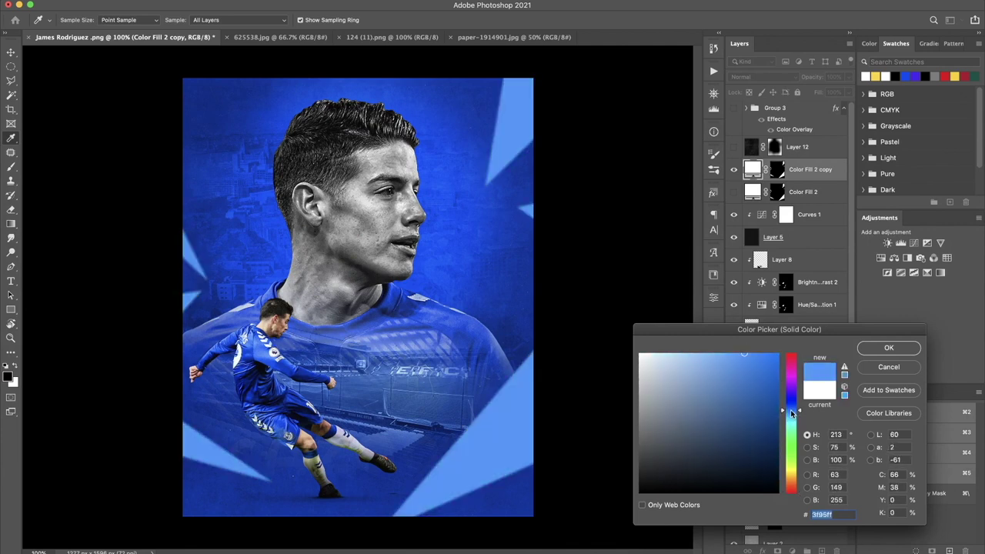
pyautogui.moveTo(745, 354); pyautogui.dragTo(774, 355)
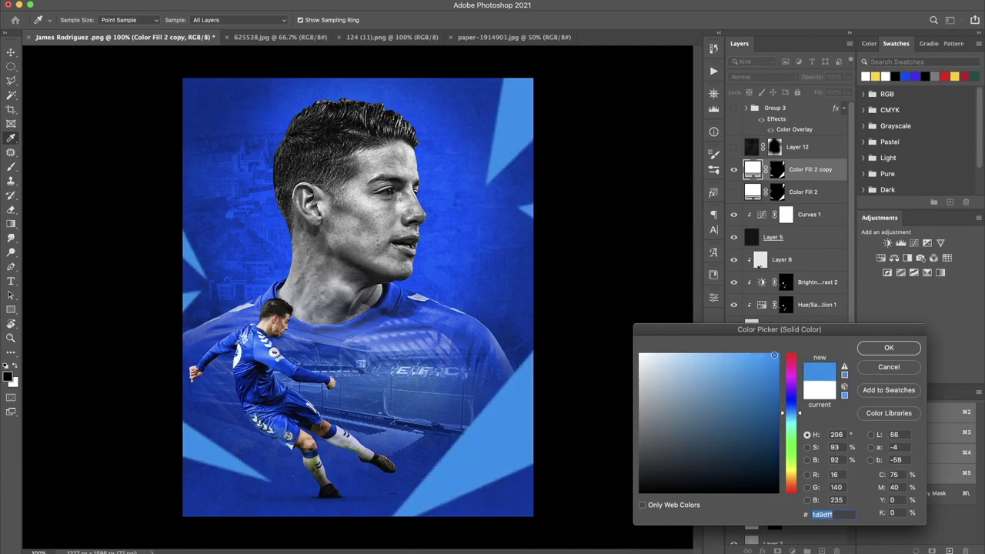
pyautogui.moveTo(789, 414)
pyautogui.mouseDown()
pyautogui.moveTo(794, 406)
pyautogui.moveTo(789, 418)
pyautogui.mouseUp()
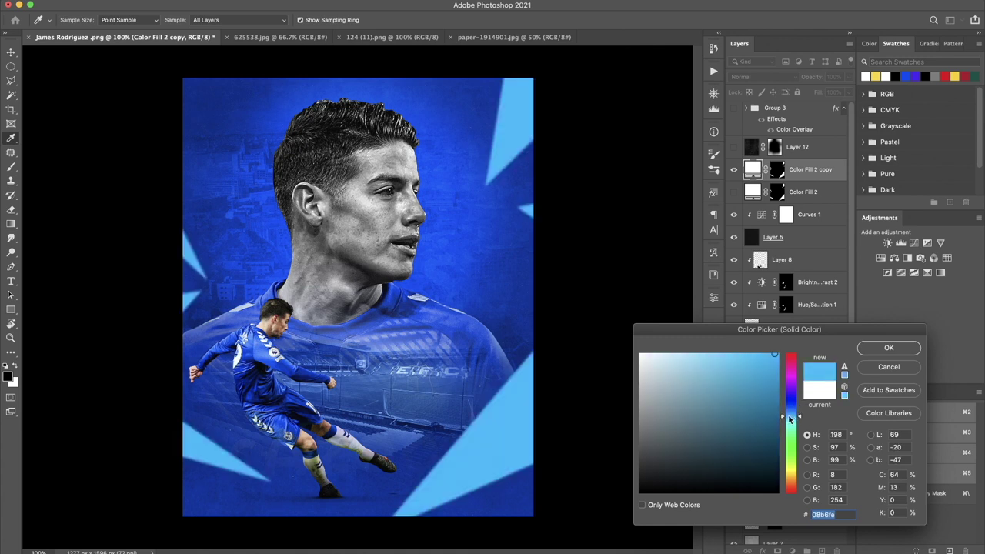
pyautogui.moveTo(756, 368); pyautogui.dragTo(752, 352)
pyautogui.click(478, 350)
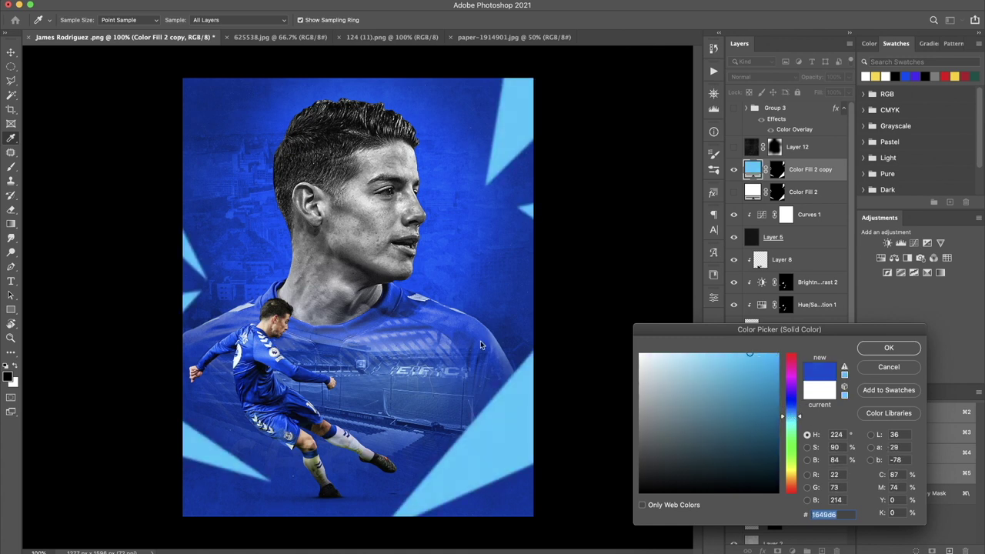
# Settle on light sky blue #60abff for the shard glow and confirm it
pyautogui.moveTo(752, 380); pyautogui.dragTo(752, 357)
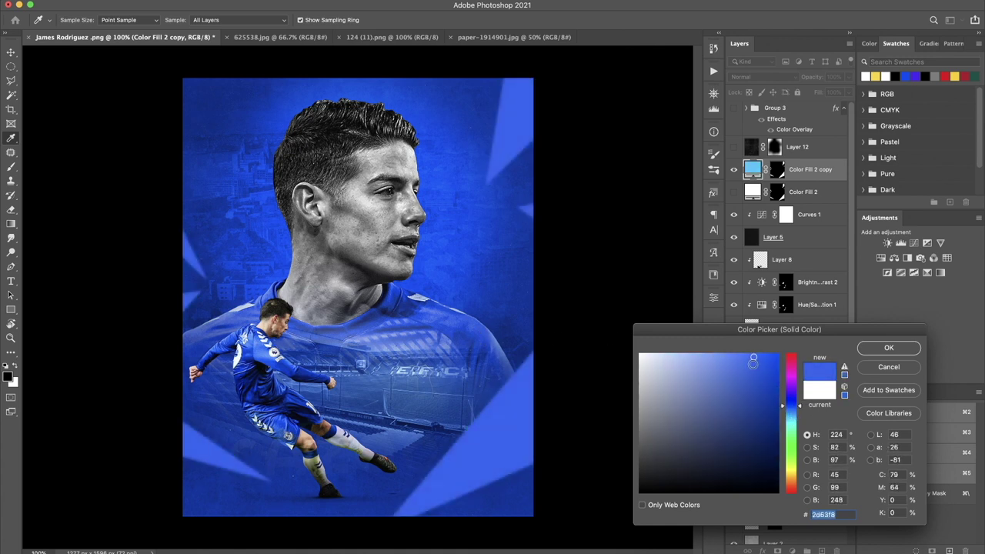
pyautogui.moveTo(789, 433); pyautogui.dragTo(797, 406)
pyautogui.moveTo(737, 376); pyautogui.dragTo(728, 350)
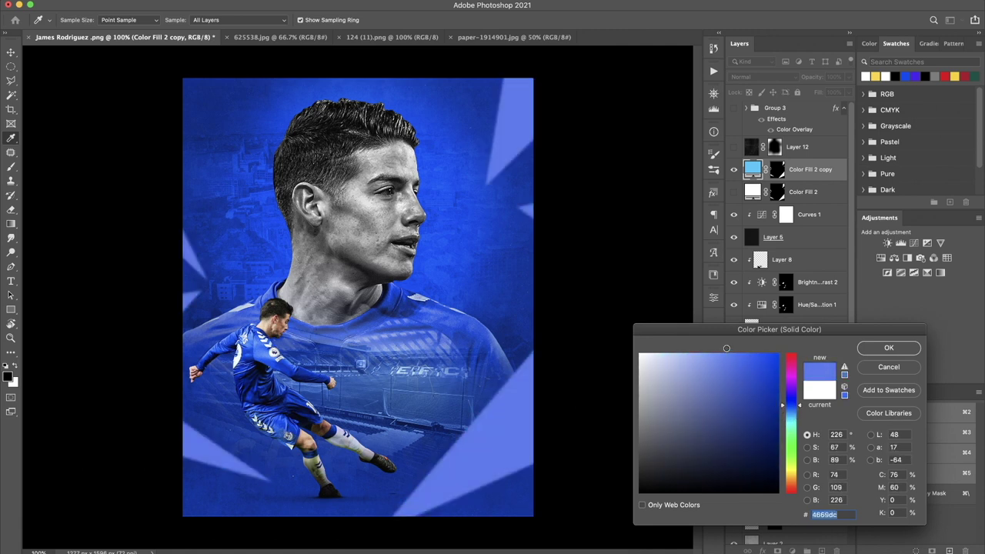
pyautogui.moveTo(797, 408); pyautogui.dragTo(793, 411)
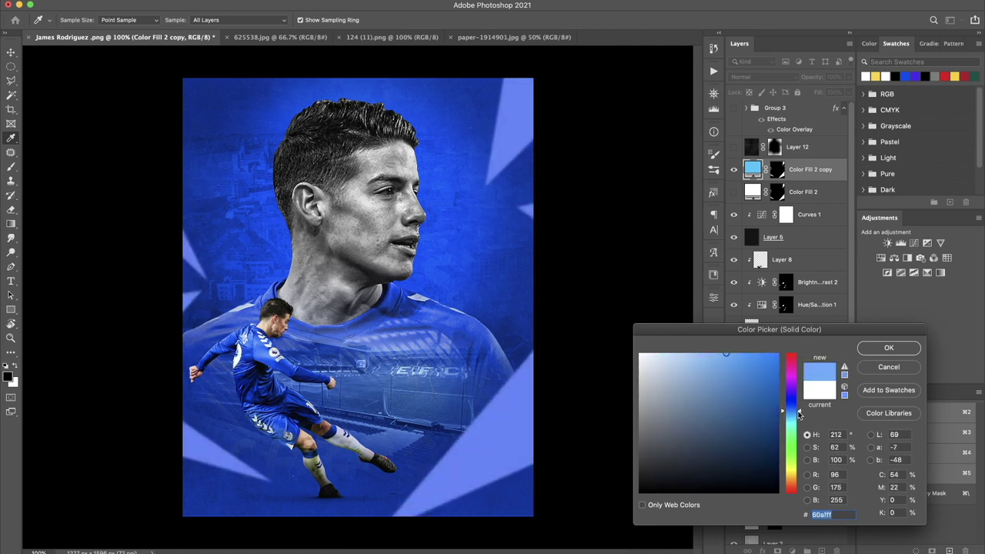
pyautogui.click(756, 349)
pyautogui.click(877, 348)
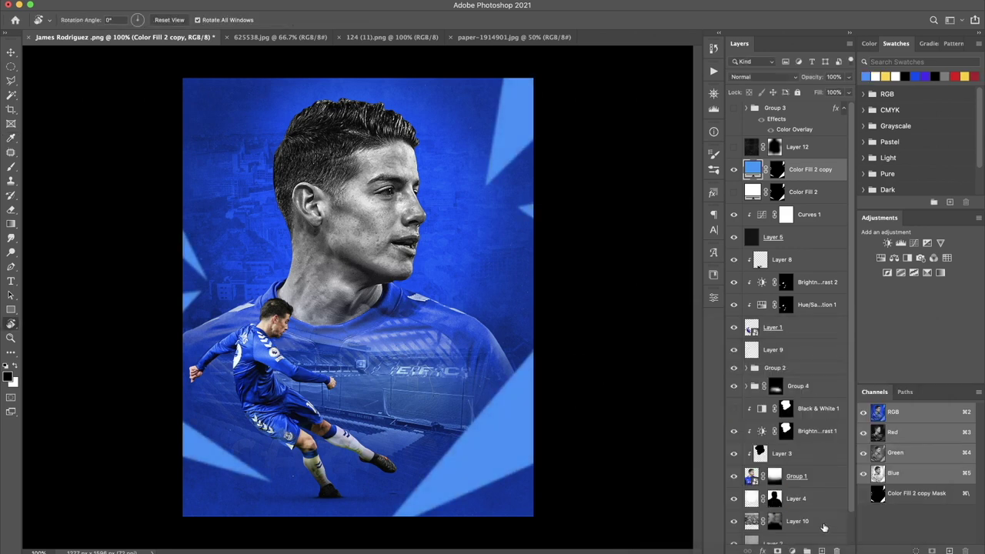
pyautogui.click(822, 551)
# Clip Layer 13 to the shard fill and paint soft white glow on three shards
pyautogui.keyDown('alt'); pyautogui.click(808, 176); pyautogui.keyUp('alt')
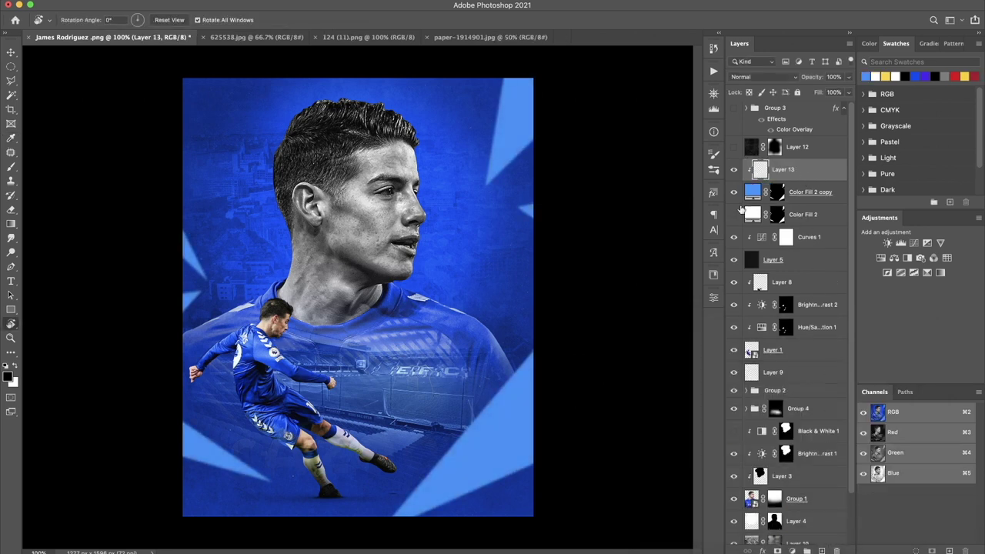
pyautogui.press('b')
pyautogui.rightClick(300, 291)
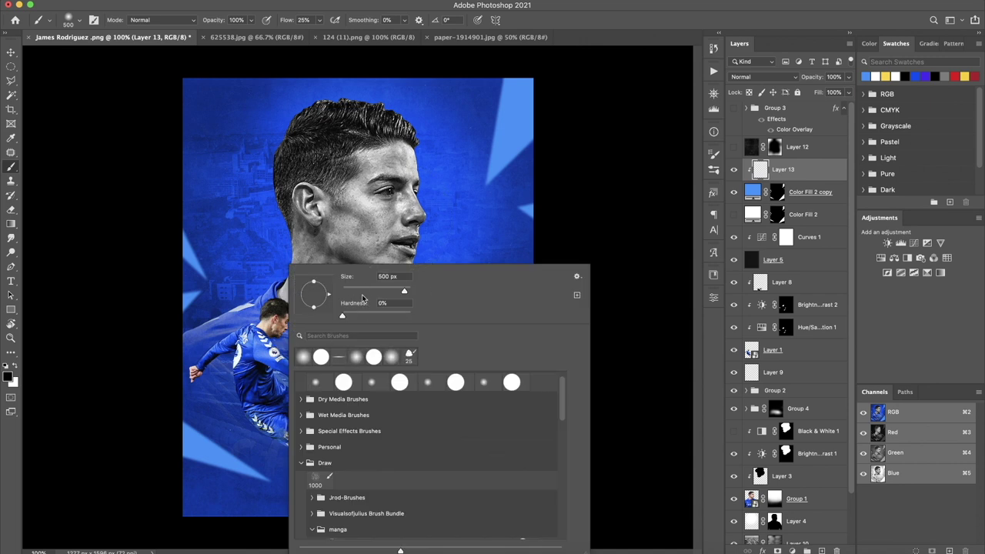
pyautogui.click(18, 366)
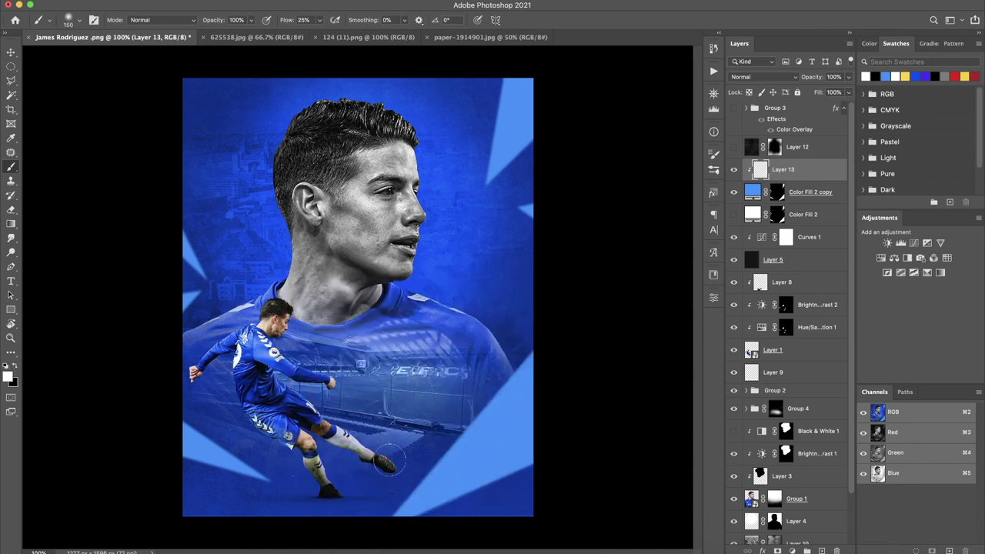
pyautogui.press(']')
pyautogui.press(']')
pyautogui.moveTo(331, 531)
pyautogui.mouseDown()
pyautogui.moveTo(500, 369)
pyautogui.moveTo(418, 516)
pyautogui.moveTo(465, 502)
pyautogui.mouseUp()
pyautogui.moveTo(296, 445)
pyautogui.mouseDown()
pyautogui.moveTo(215, 458)
pyautogui.moveTo(292, 388)
pyautogui.mouseUp()
pyautogui.moveTo(496, 169)
pyautogui.mouseDown()
pyautogui.moveTo(508, 93)
pyautogui.moveTo(485, 62)
pyautogui.mouseUp()
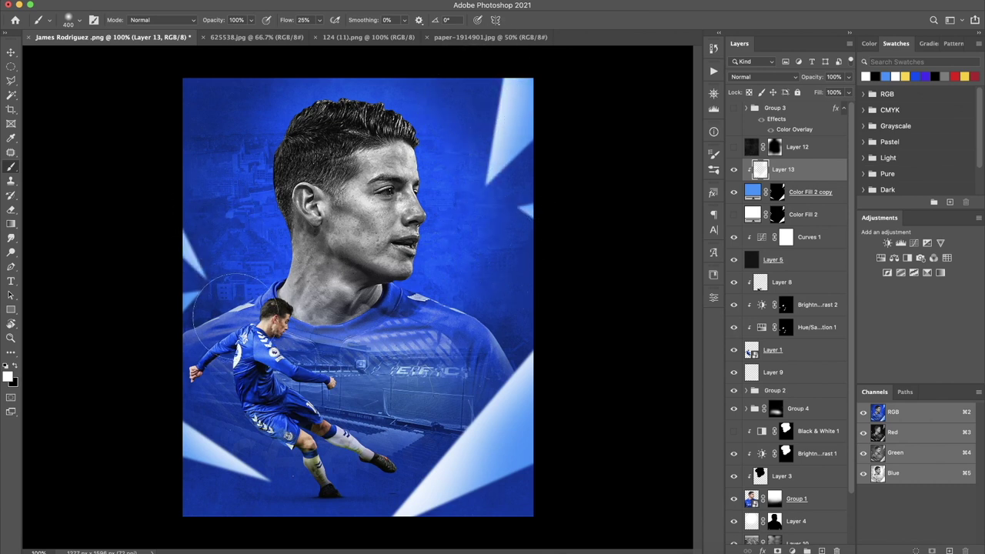
# Set Layer 13 to Soft Light blending and add an empty Layer 14 above the shard fill
pyautogui.press('r')
pyautogui.moveTo(285, 246); pyautogui.dragTo(362, 269)
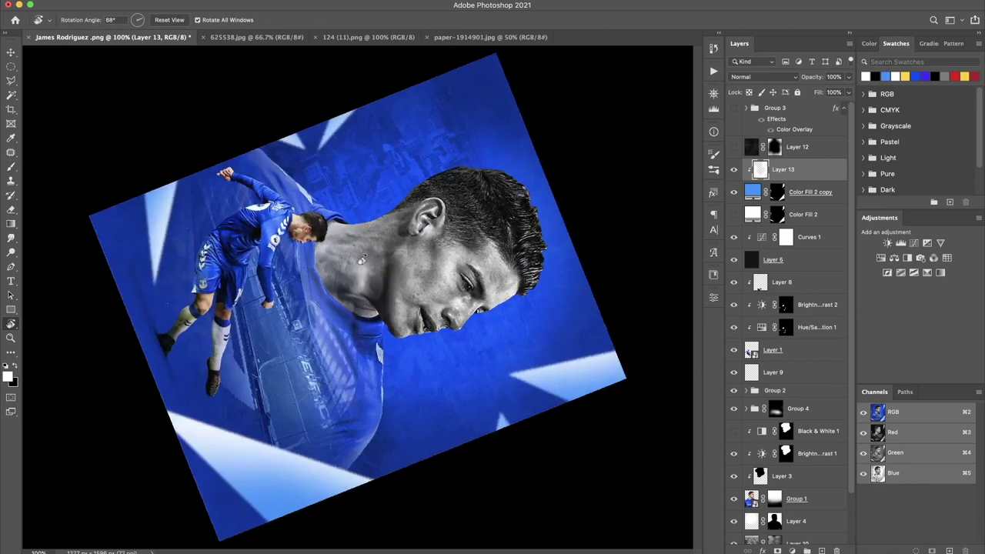
pyautogui.moveTo(362, 270); pyautogui.dragTo(362, 266)
pyautogui.click(765, 77)
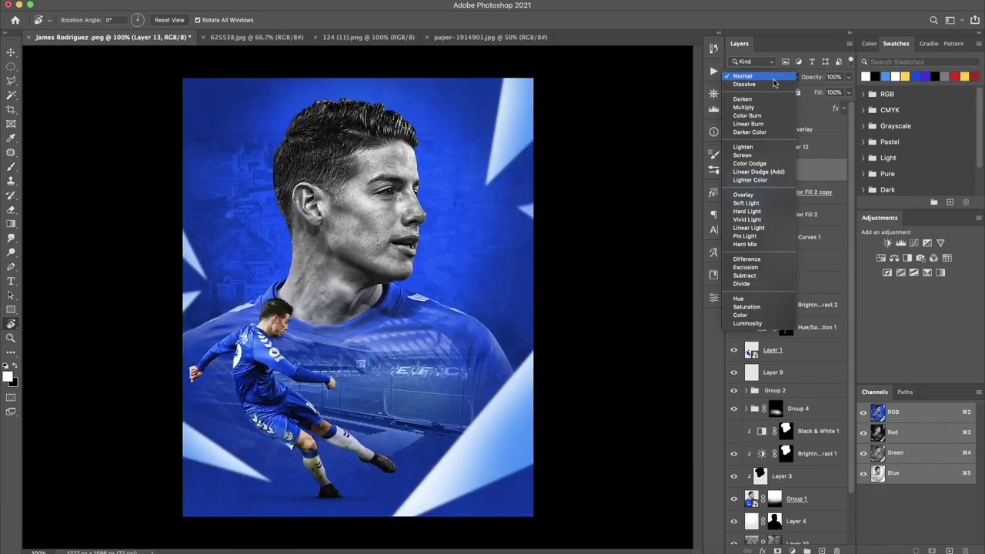
pyautogui.click(773, 194)
pyautogui.hotkey('ctrl', 'z')
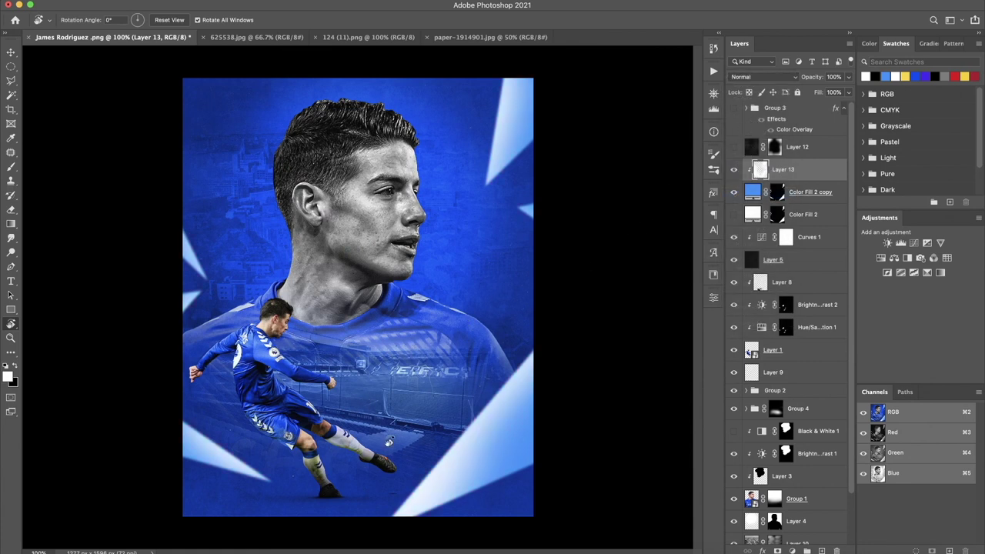
pyautogui.press('b')
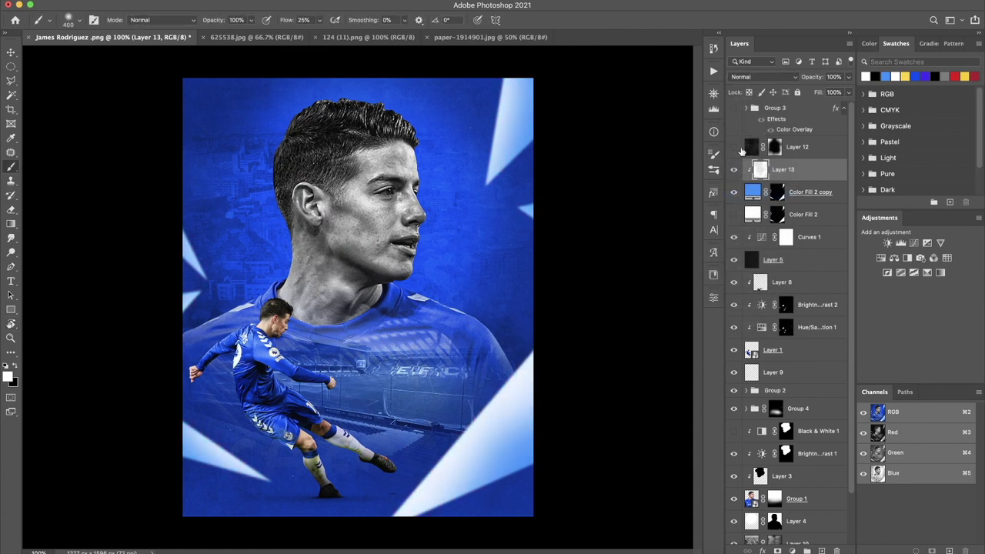
pyautogui.click(752, 76)
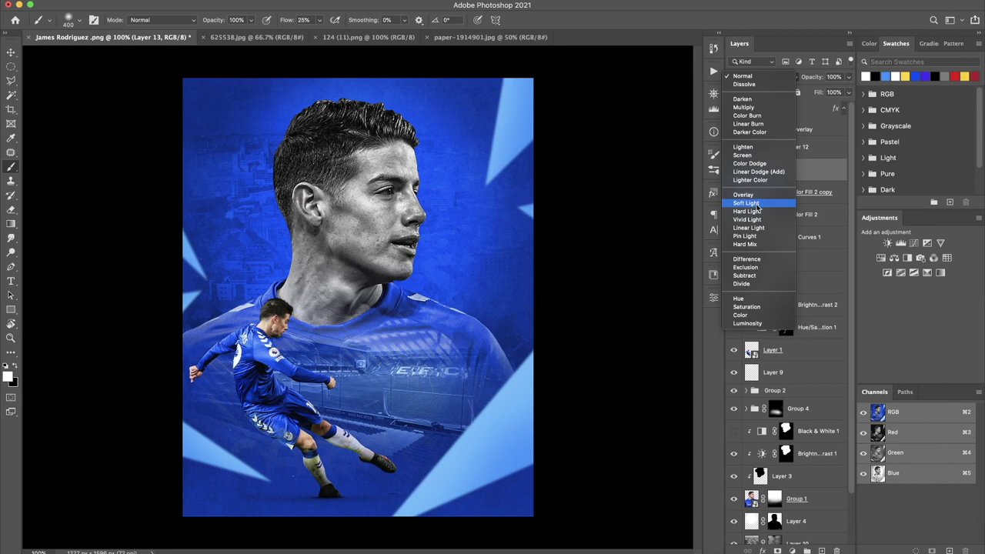
pyautogui.click(548, 203)
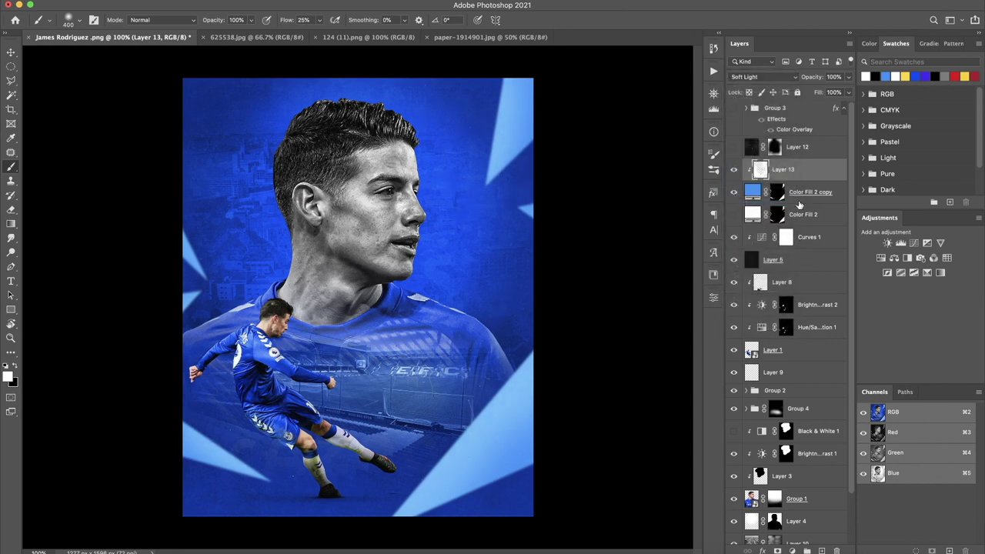
pyautogui.click(800, 197)
pyautogui.click(823, 551)
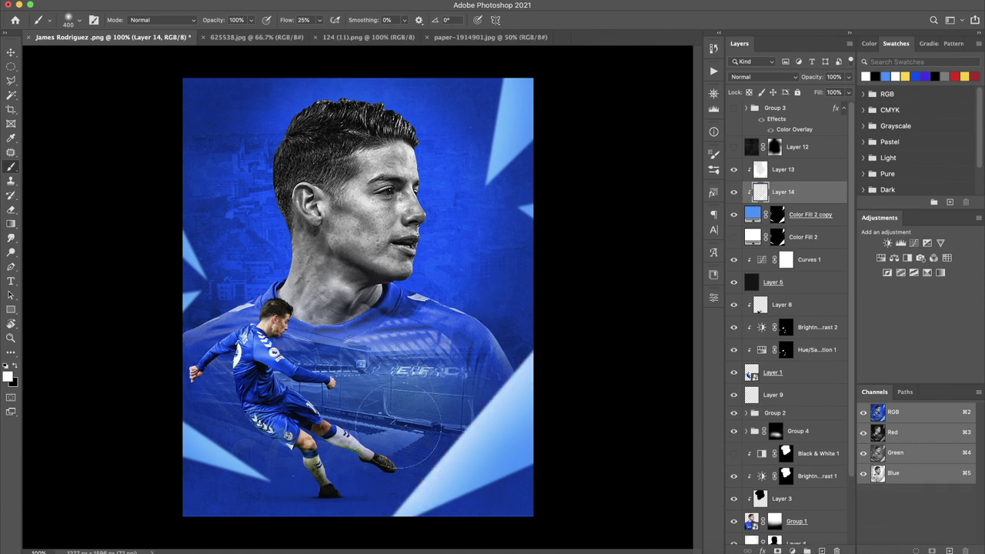
# Paint a soft white stroke along an upper shard edge on Layer 14
pyautogui.rightClick(334, 325)
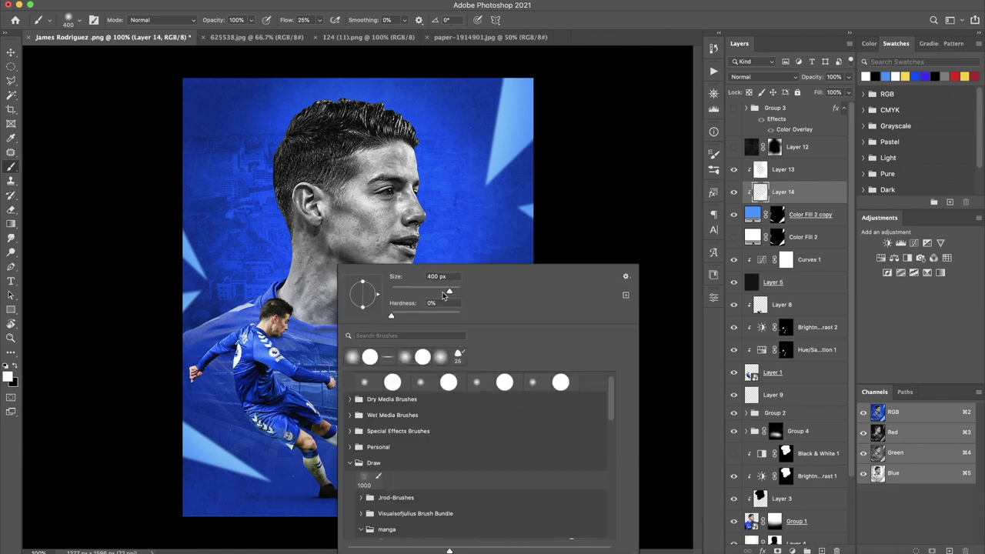
pyautogui.click(200, 405)
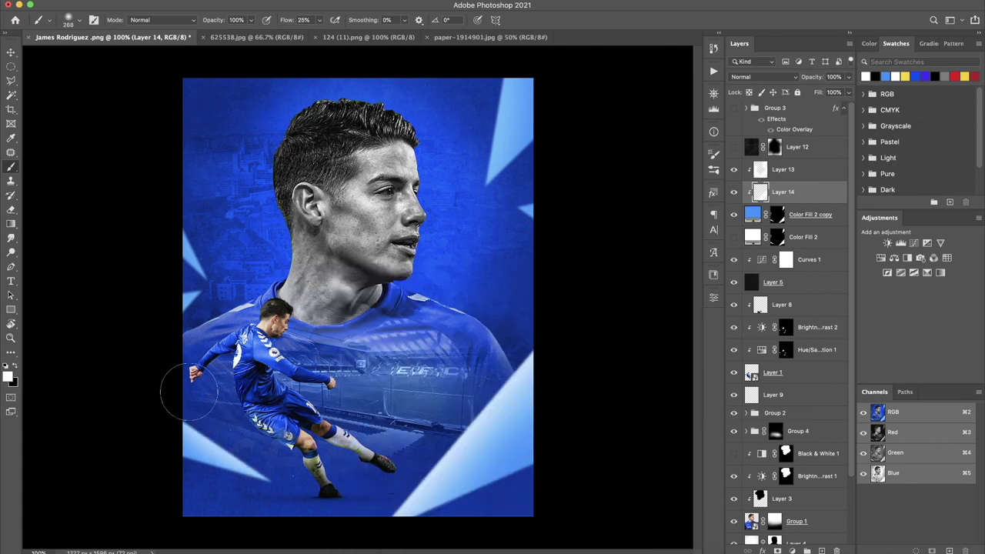
pyautogui.moveTo(471, 78); pyautogui.dragTo(481, 70)
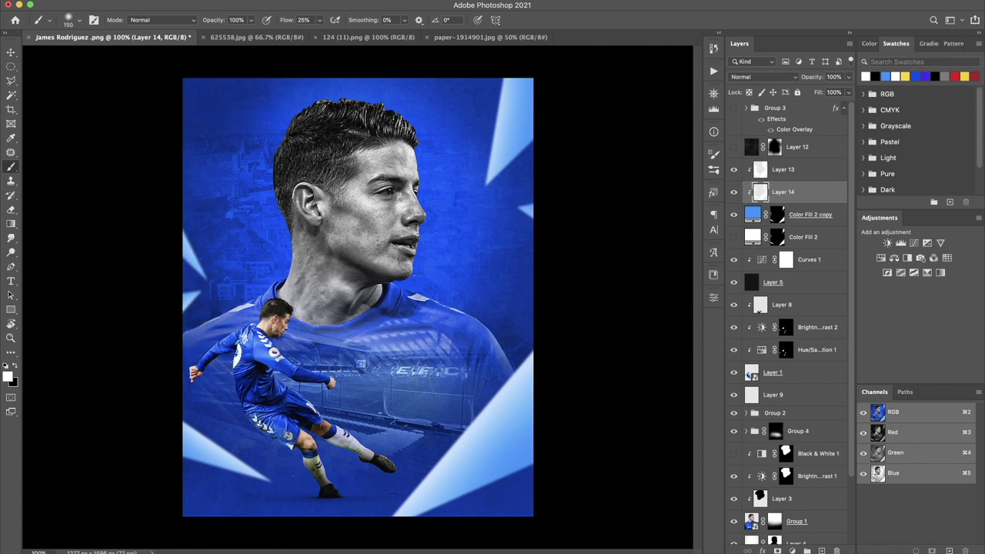
pyautogui.press('r')
pyautogui.moveTo(428, 266); pyautogui.dragTo(413, 273)
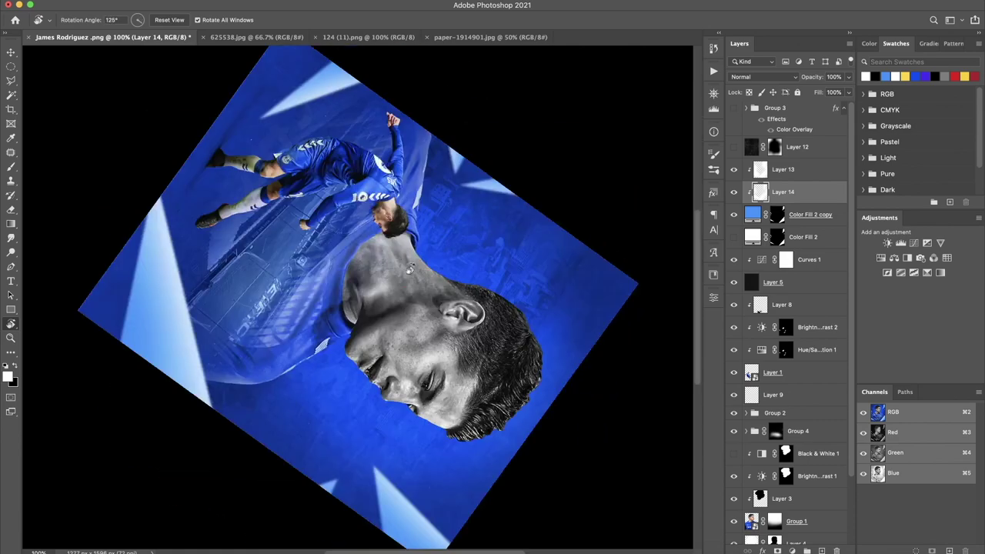
pyautogui.press('Escape')
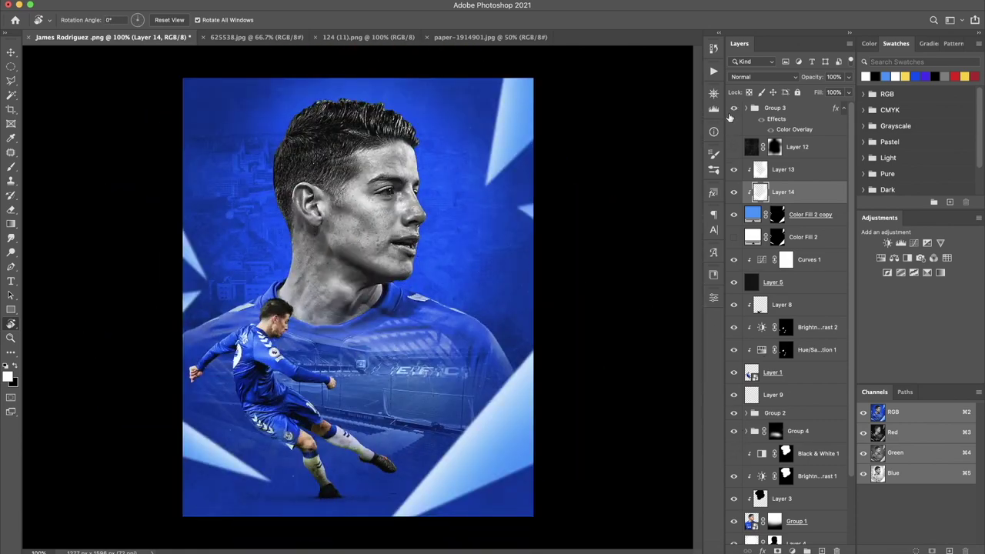
# Make Group 3 visible and try colours for its Color Overlay in the Color Picker
pyautogui.click(734, 108)
pyautogui.doubleClick(793, 129)
pyautogui.click(779, 339)
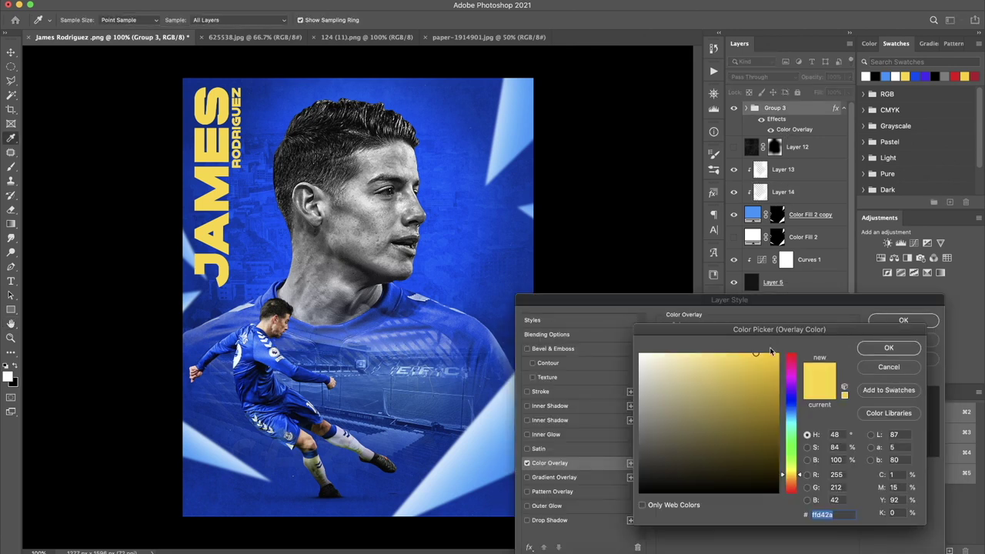
pyautogui.write('ffffff')
pyautogui.click(639, 488)
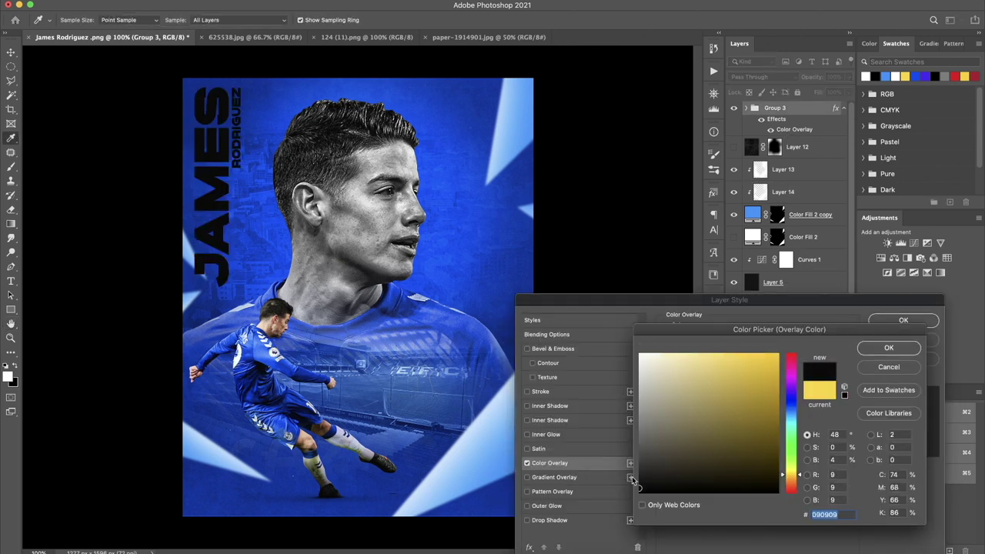
pyautogui.click(638, 391)
pyautogui.click(754, 466)
pyautogui.moveTo(791, 477); pyautogui.dragTo(791, 382)
pyautogui.moveTo(747, 415); pyautogui.dragTo(754, 355)
pyautogui.moveTo(794, 385)
pyautogui.mouseDown()
pyautogui.moveTo(787, 481)
pyautogui.moveTo(786, 396)
pyautogui.mouseUp()
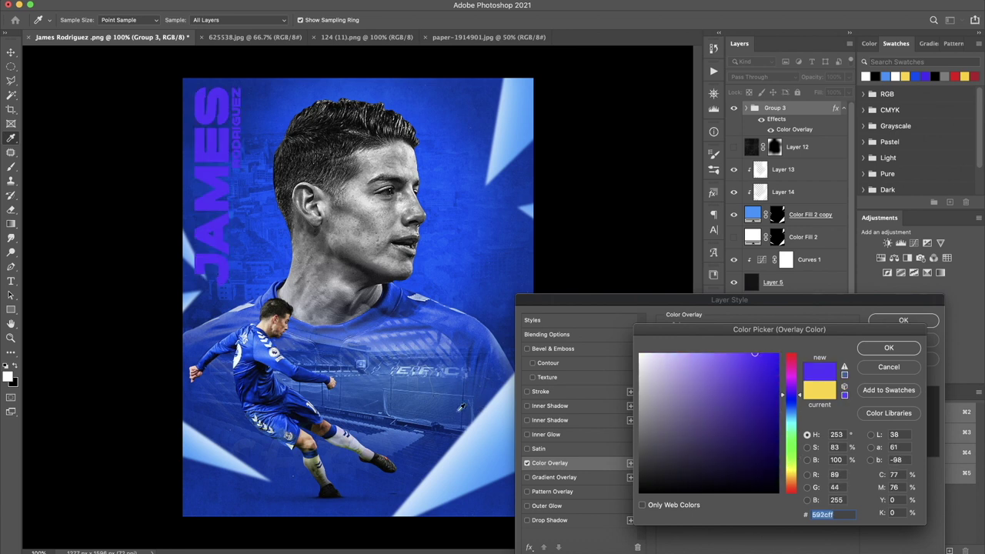
# Sample a pale blue from the poster as the title overlay colour and confirm
pyautogui.click(472, 434)
pyautogui.click(498, 456)
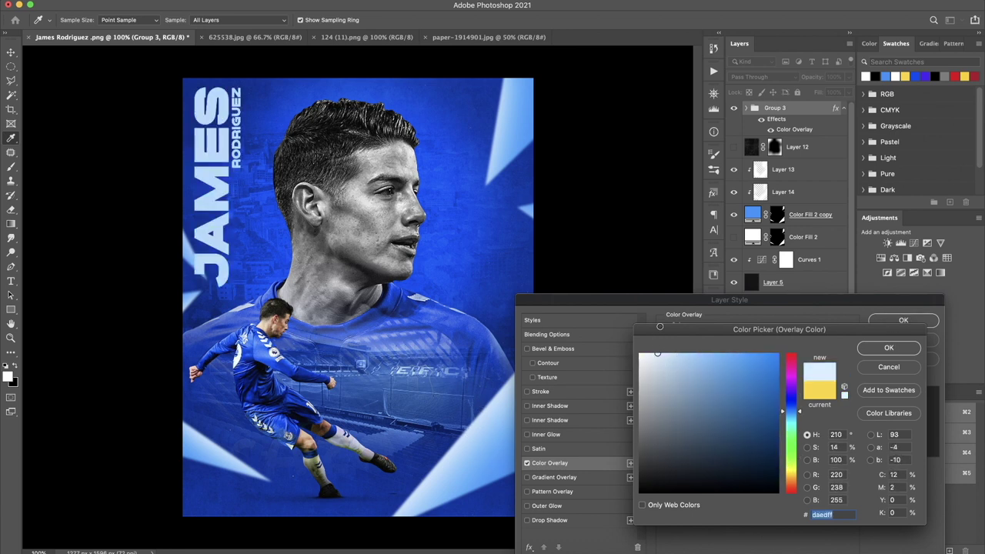
pyautogui.click(889, 347)
pyautogui.click(904, 320)
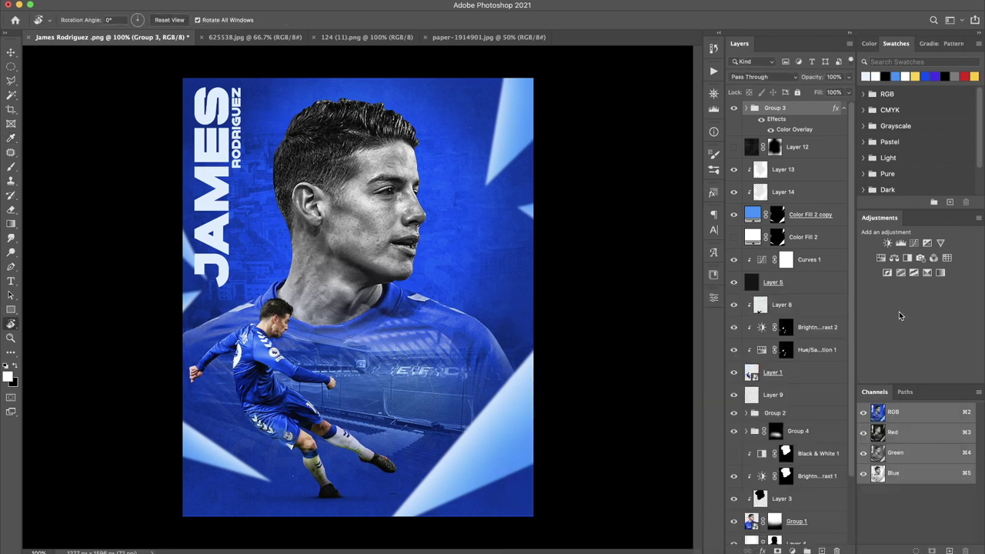
# Move Group 3 below Color Fill 2 in the layer stack
pyautogui.moveTo(797, 110); pyautogui.dragTo(759, 250)
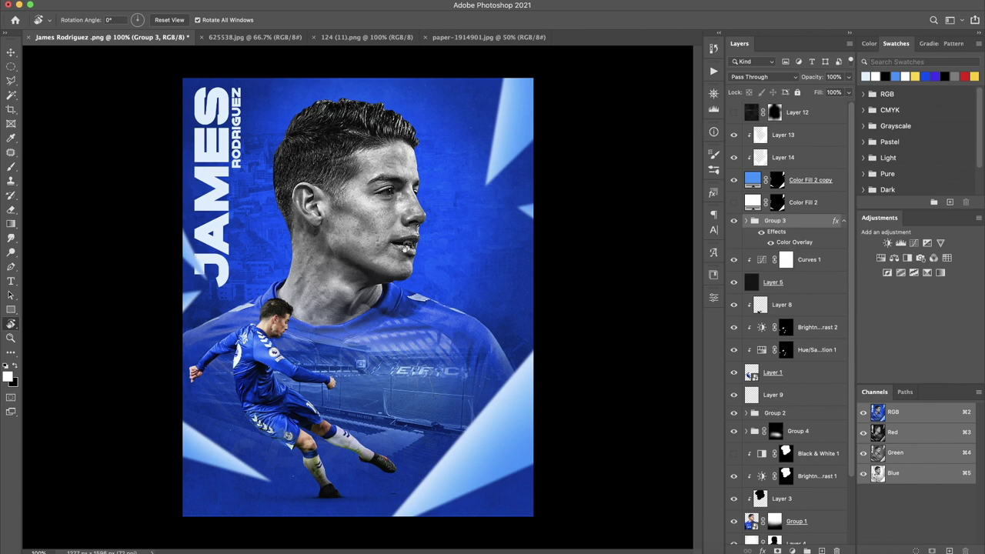
pyautogui.moveTo(282, 251); pyautogui.dragTo(380, 284)
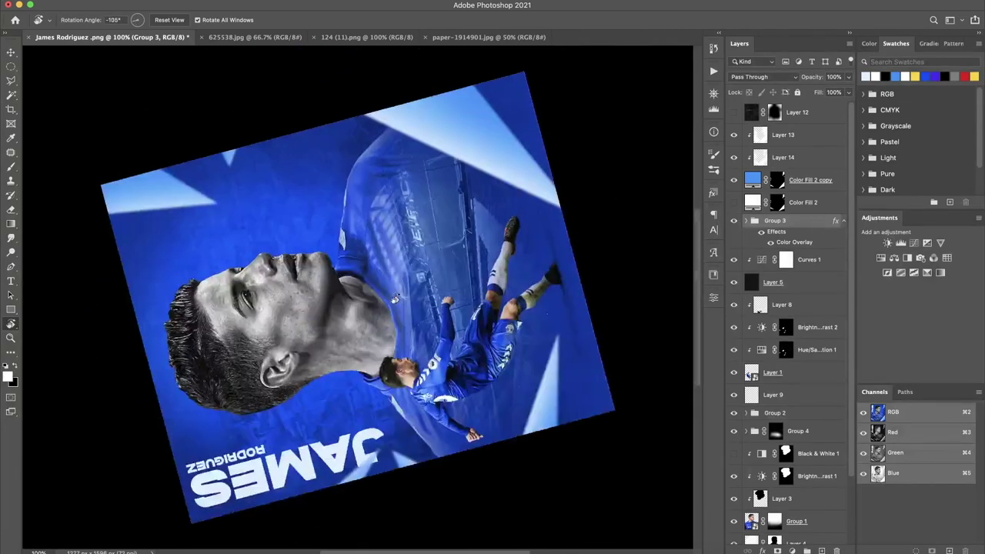
pyautogui.moveTo(380, 283); pyautogui.dragTo(368, 278)
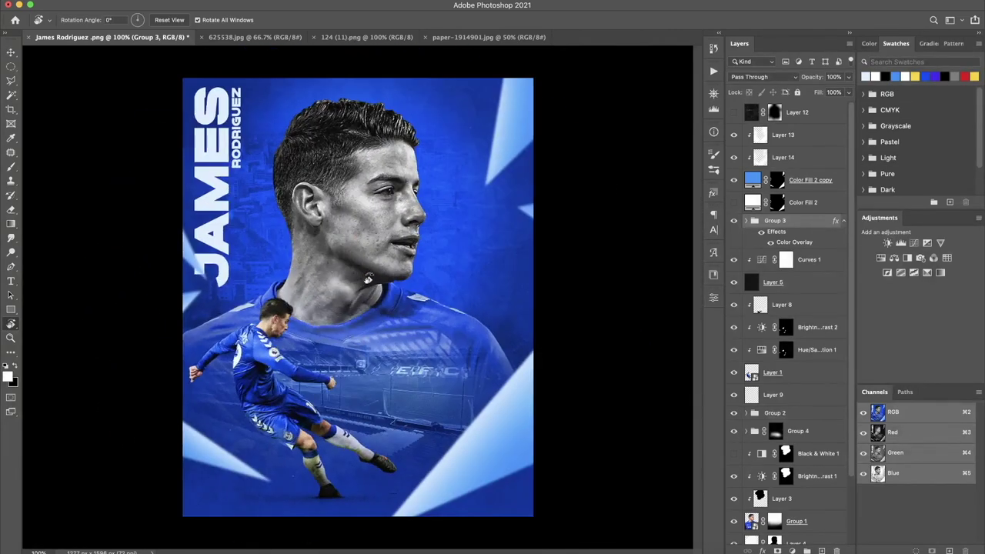
# Scale up the JAMES RODRIGUEZ title and shift it onto the poster's left edge
pyautogui.hotkey('ctrl', 't')
pyautogui.moveTo(241, 288); pyautogui.dragTo(336, 483)
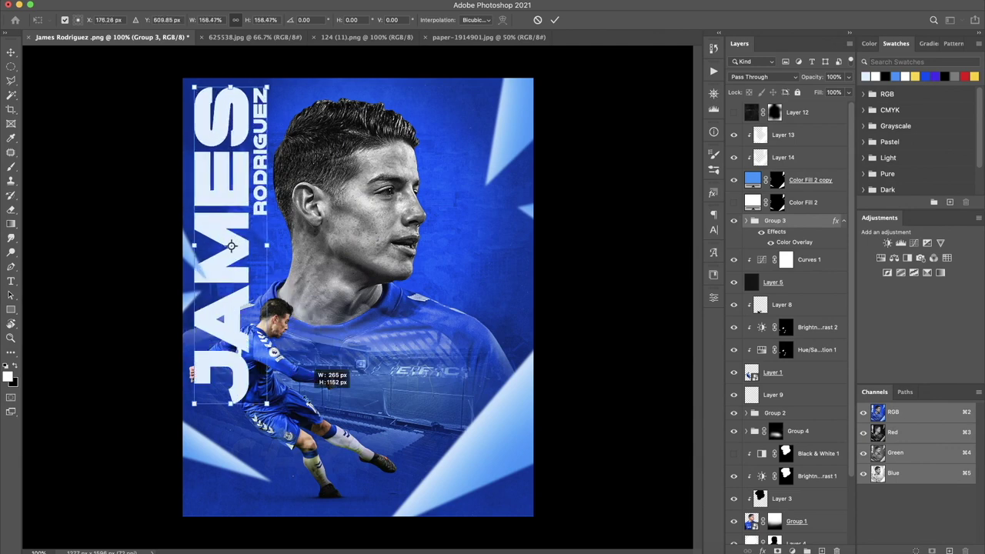
pyautogui.moveTo(336, 483); pyautogui.dragTo(389, 520)
pyautogui.moveTo(258, 403); pyautogui.dragTo(214, 431)
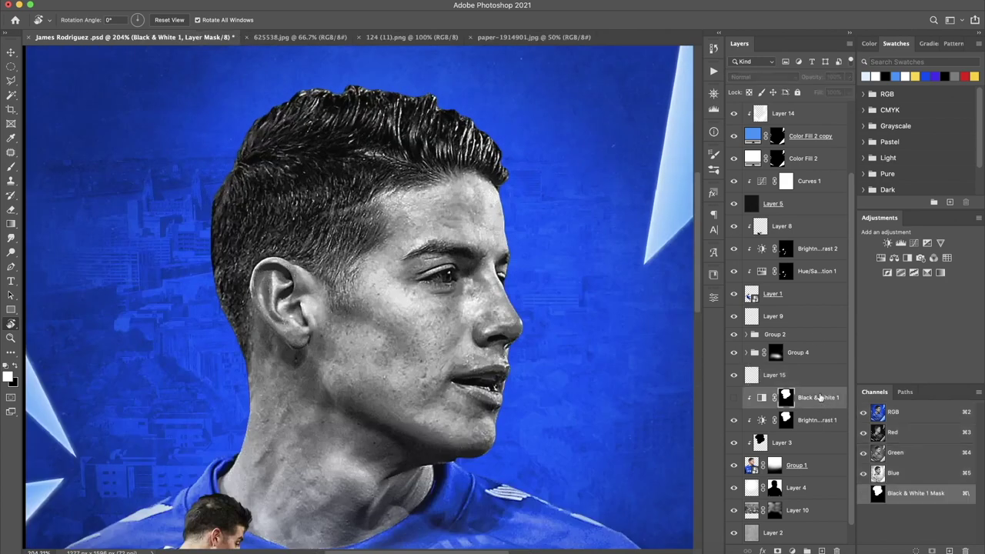
# Set Layer 15's blend mode to Overlay
pyautogui.moveTo(535, 424); pyautogui.dragTo(544, 259)
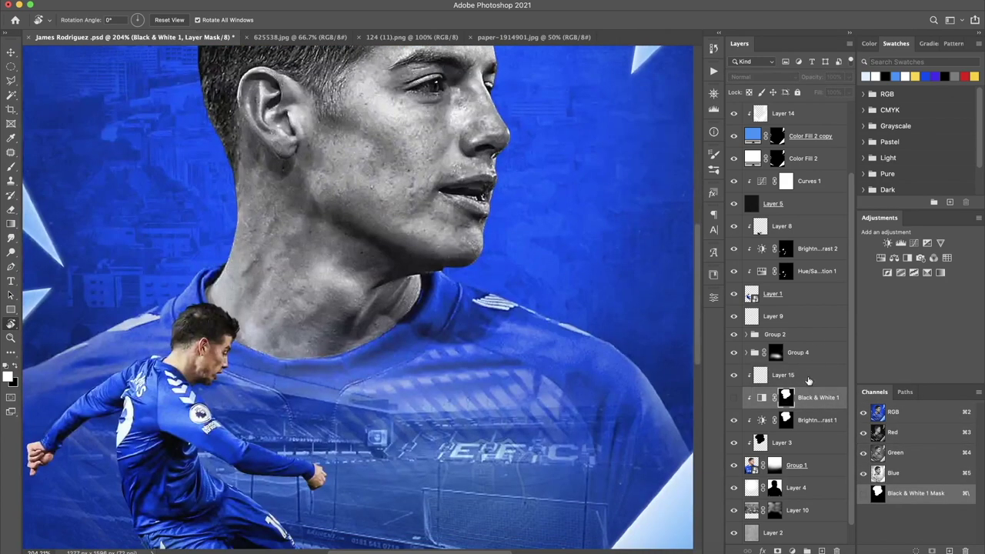
pyautogui.click(783, 375)
pyautogui.click(761, 78)
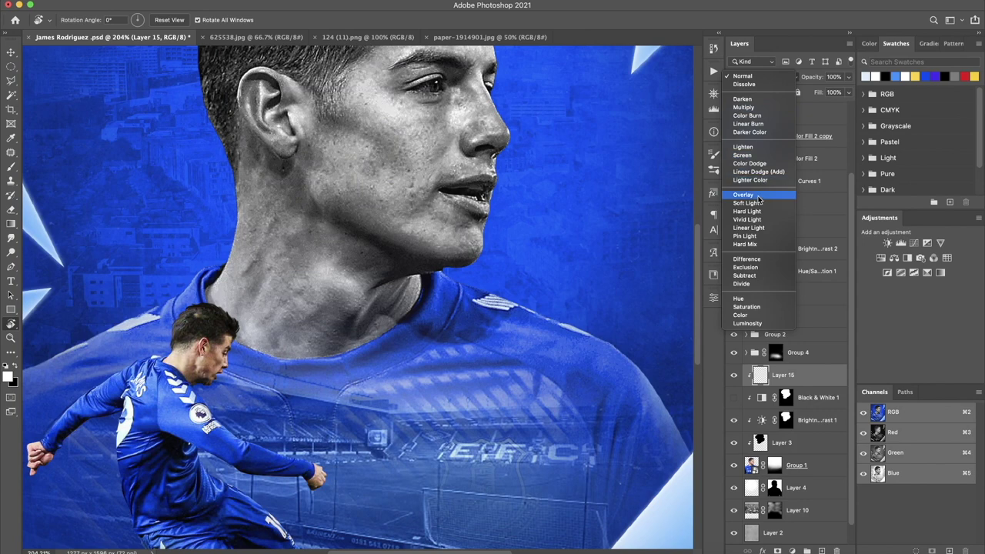
pyautogui.click(70, 126)
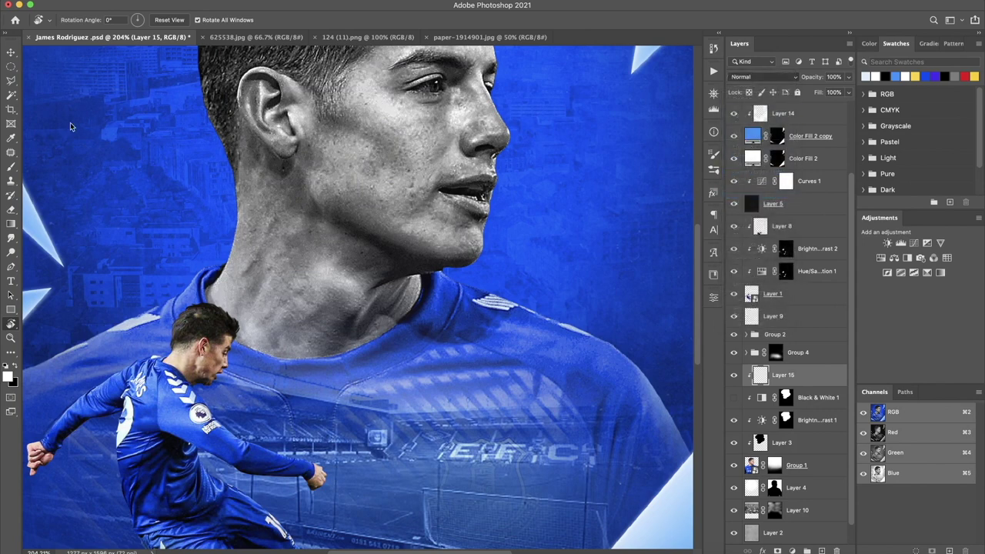
# Burn neck, chin, collar and jaw shadows with a black brush at 29% flow
pyautogui.click(14, 168)
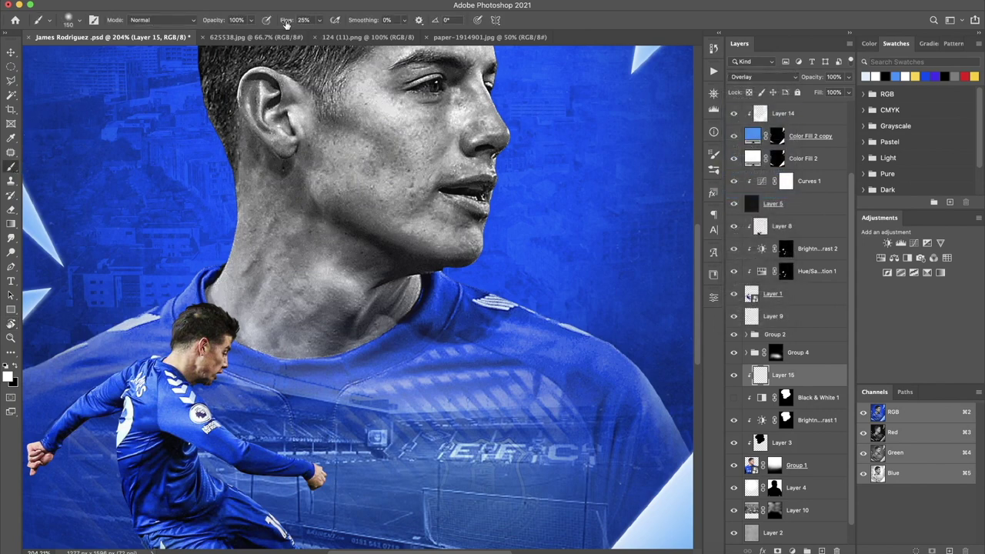
pyautogui.press('Return')
pyautogui.press('x')
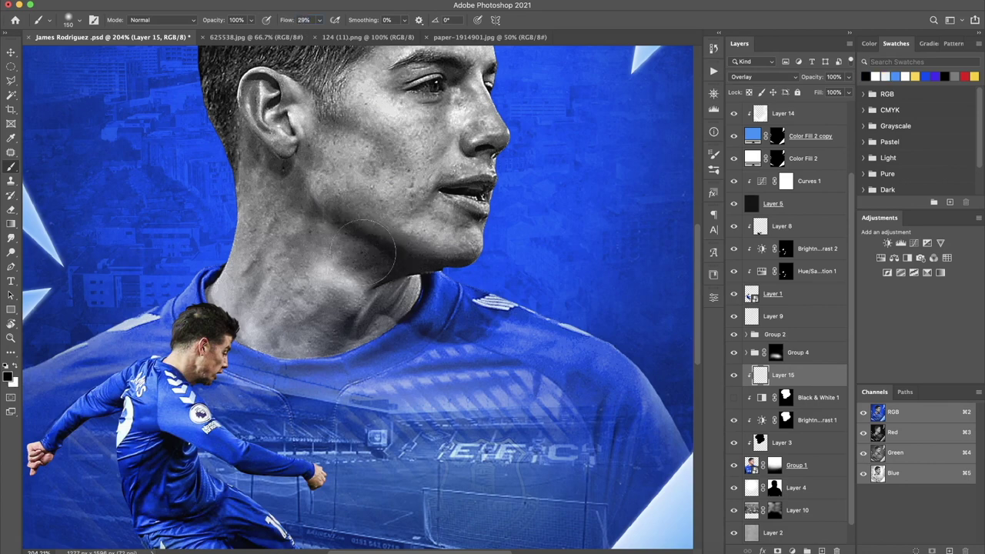
pyautogui.moveTo(346, 280); pyautogui.dragTo(347, 262)
pyautogui.moveTo(320, 296)
pyautogui.mouseDown()
pyautogui.moveTo(284, 277)
pyautogui.moveTo(277, 308)
pyautogui.mouseUp()
pyautogui.moveTo(406, 322)
pyautogui.mouseDown()
pyautogui.moveTo(416, 269)
pyautogui.moveTo(423, 315)
pyautogui.moveTo(493, 324)
pyautogui.moveTo(316, 388)
pyautogui.mouseUp()
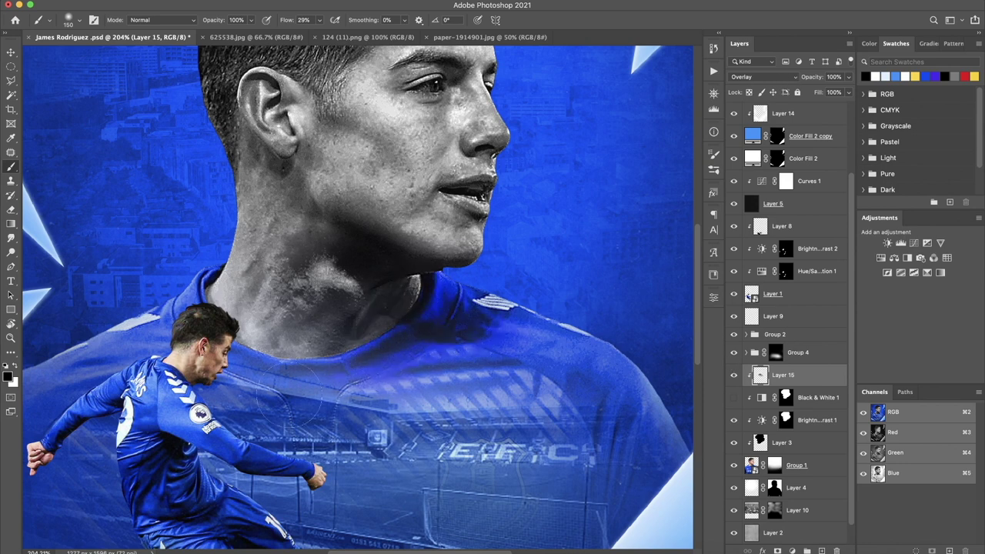
pyautogui.scroll(5, 330, 301)
pyautogui.moveTo(347, 323)
pyautogui.mouseDown()
pyautogui.moveTo(277, 216)
pyautogui.moveTo(296, 242)
pyautogui.moveTo(311, 240)
pyautogui.mouseUp()
pyautogui.moveTo(367, 283); pyautogui.dragTo(315, 143)
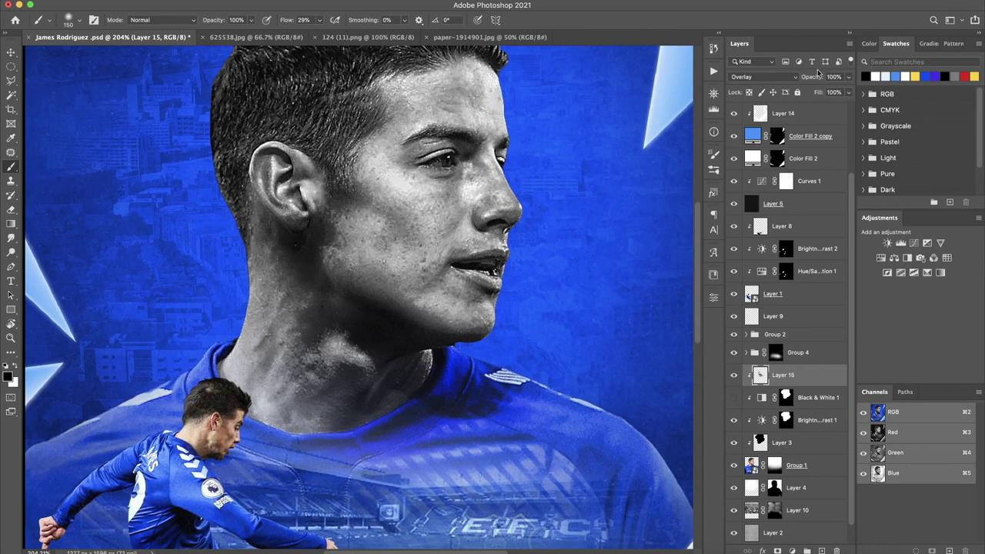
pyautogui.write('57')
# Lower Layer 15's opacity to 57%
pyautogui.press('Return')
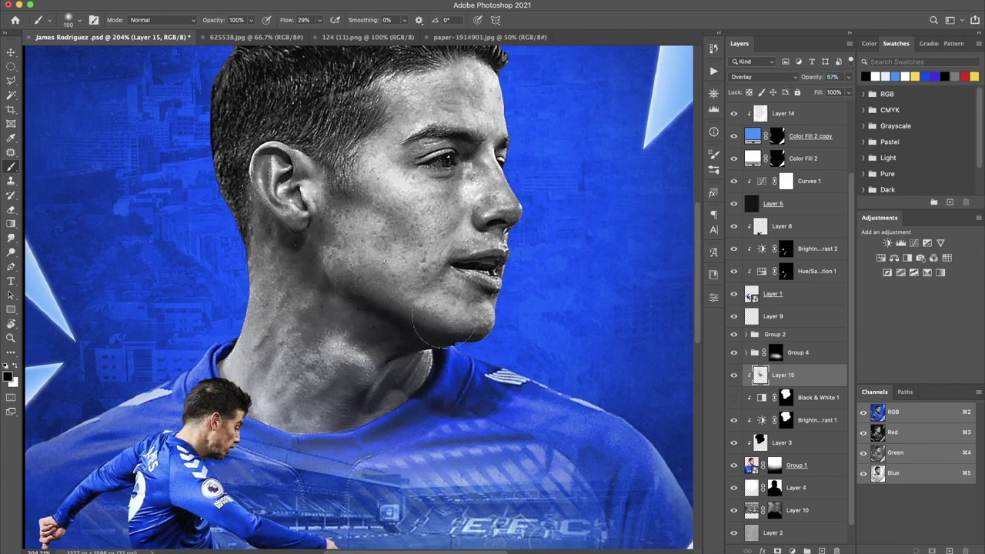
pyautogui.scroll(-5, 359, 299)
pyautogui.hscroll(-3, 359, 299)
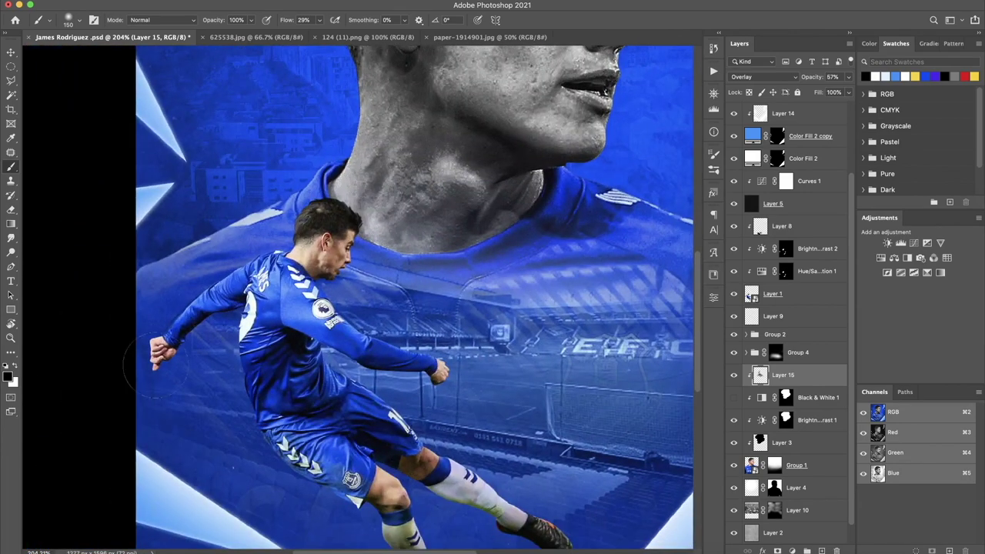
pyautogui.scroll(3, 539, 262)
pyautogui.hscroll(6, 539, 262)
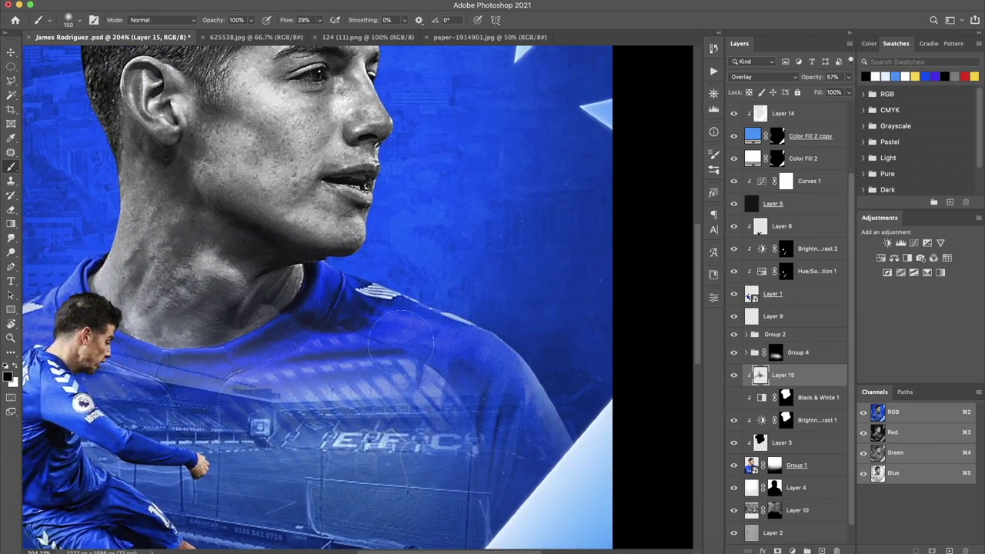
pyautogui.scroll(3, 369, 327)
pyautogui.hscroll(-3, 370, 327)
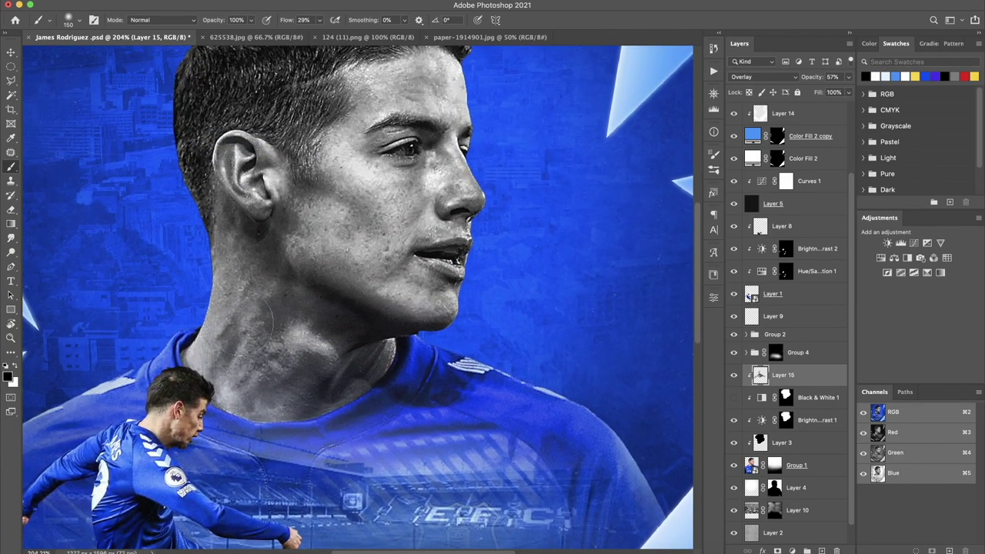
# Toggle the Group 4 jersey overlay to compare, then select Group 4
pyautogui.click(733, 353)
pyautogui.click(735, 359)
pyautogui.hotkey('ctrl', '0')
pyautogui.press('r')
pyautogui.moveTo(502, 294)
pyautogui.mouseDown()
pyautogui.moveTo(466, 311)
pyautogui.moveTo(358, 276)
pyautogui.moveTo(390, 270)
pyautogui.mouseUp()
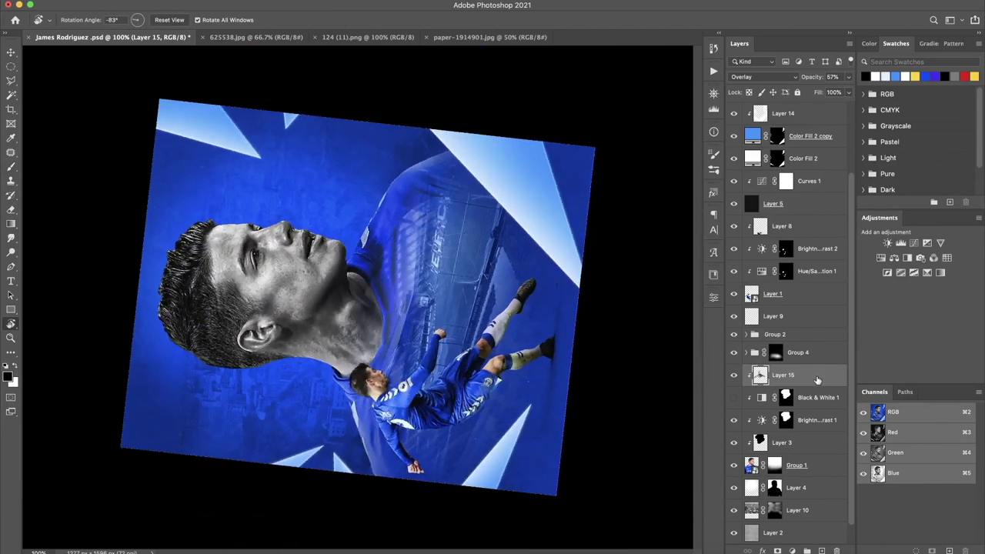
pyautogui.click(822, 457)
# Group Group 4 through Group 1 into Group 5 and add Layer 16 clipped to it
pyautogui.keyDown('shift'); pyautogui.click(822, 359); pyautogui.keyUp('shift')
pyautogui.hotkey('ctrl', 'g')
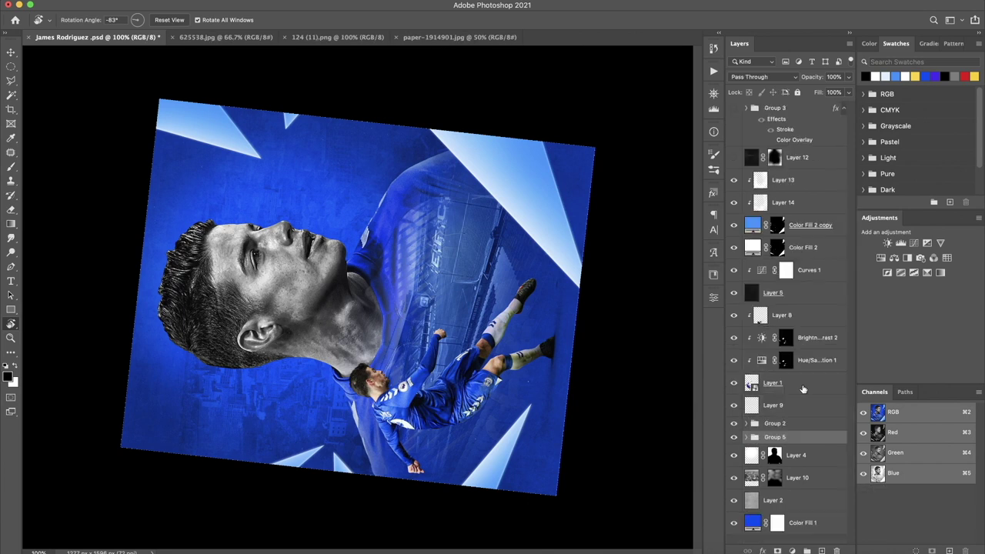
pyautogui.hotkey('ctrl', 'shift', 'alt', 'n')
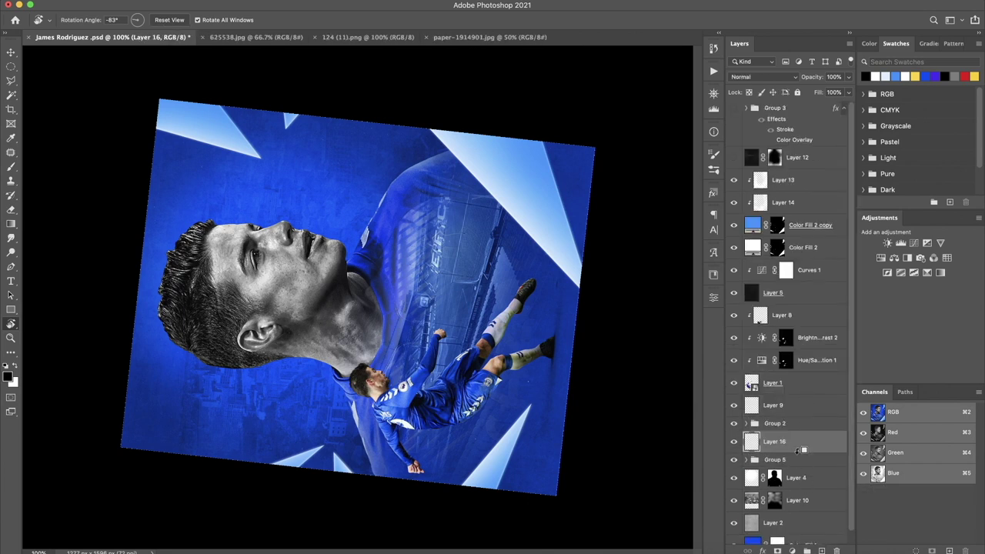
pyautogui.keyDown('alt'); pyautogui.click(801, 450); pyautogui.keyUp('alt')
# Paint white over the jersey on Layer 16 and blend it as Overlay
pyautogui.press('Escape')
pyautogui.press('b')
pyautogui.press('x')
pyautogui.moveTo(362, 223)
pyautogui.mouseDown()
pyautogui.moveTo(351, 205)
pyautogui.moveTo(493, 106)
pyautogui.mouseUp()
pyautogui.click(785, 77)
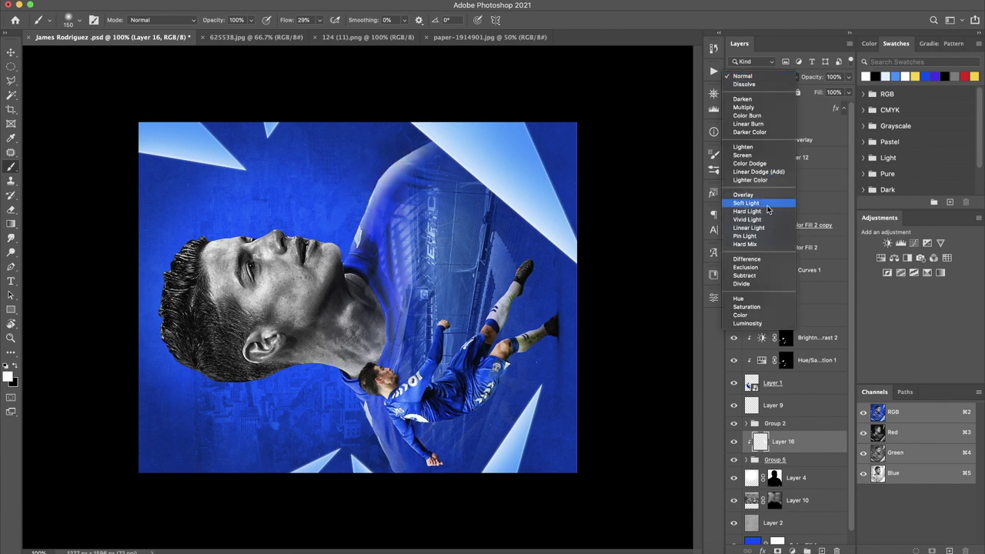
pyautogui.click(744, 195)
# Brighten the cheek, jaw and side hair with white strokes at 200% zoom
pyautogui.hotkey('ctrl', '+')
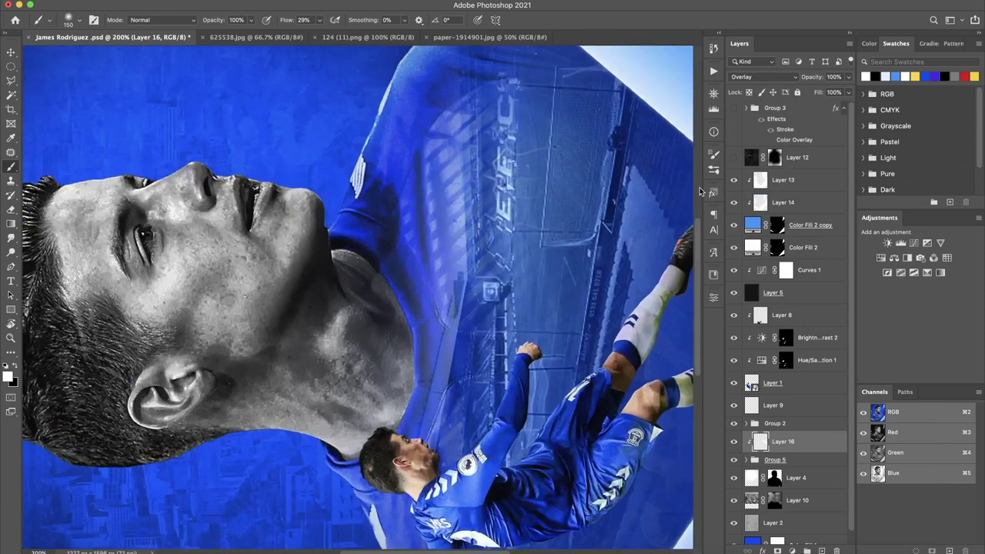
pyautogui.moveTo(415, 184); pyautogui.dragTo(532, 210)
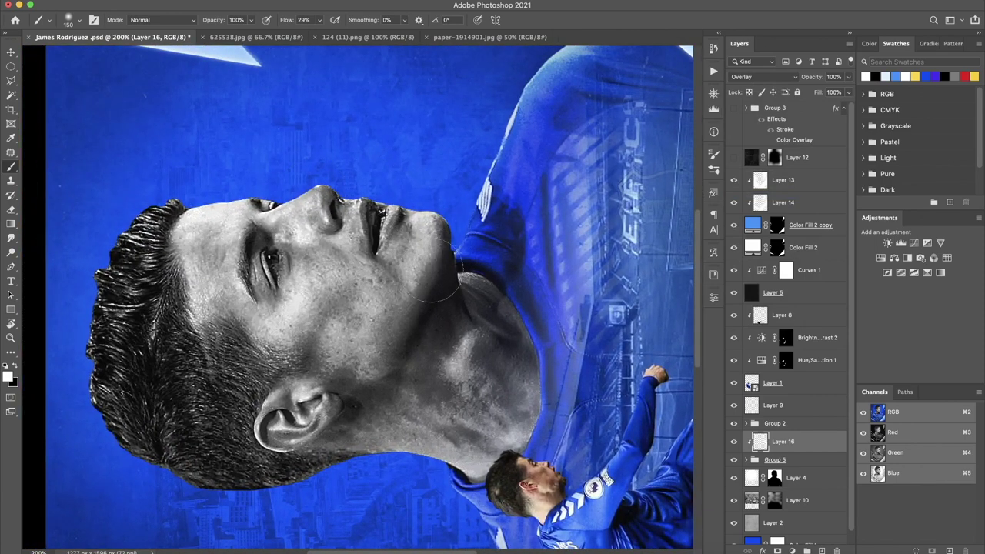
pyautogui.moveTo(458, 257); pyautogui.dragTo(388, 308)
pyautogui.scroll(5, 454, 204)
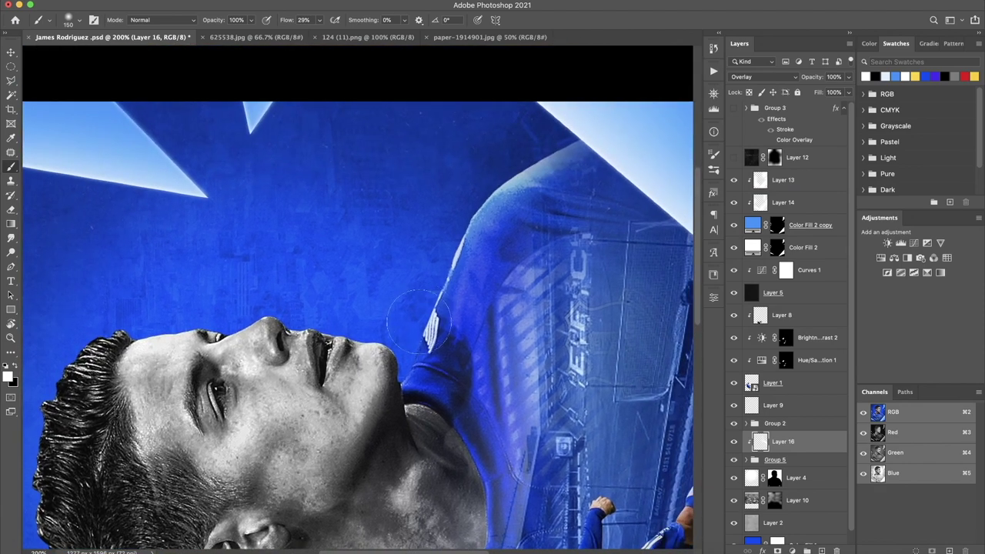
pyautogui.scroll(-5, 538, 211)
pyautogui.moveTo(169, 224)
pyautogui.mouseDown()
pyautogui.moveTo(184, 231)
pyautogui.moveTo(146, 231)
pyautogui.moveTo(231, 308)
pyautogui.moveTo(254, 181)
pyautogui.mouseUp()
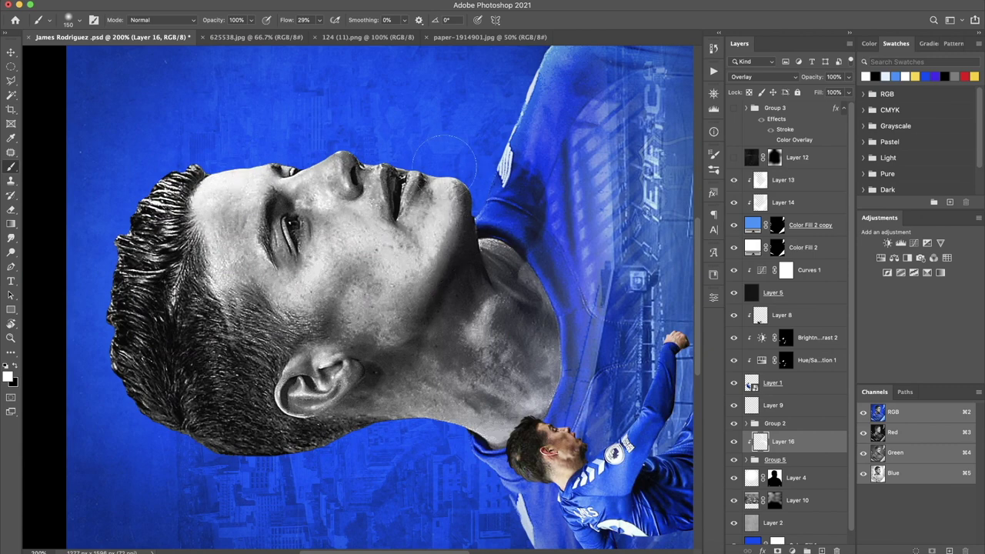
pyautogui.press('super+minus')
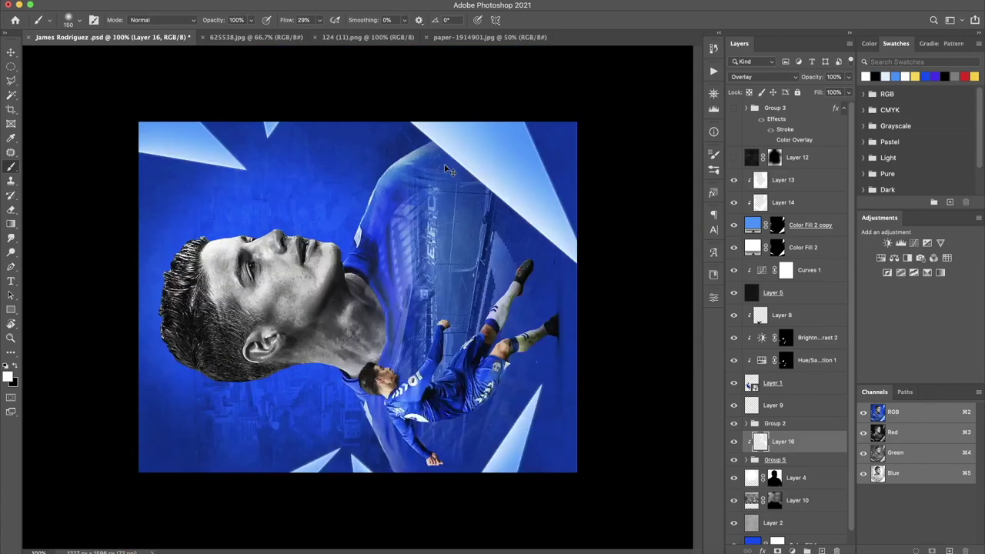
pyautogui.press('r')
pyautogui.moveTo(441, 164); pyautogui.dragTo(400, 339)
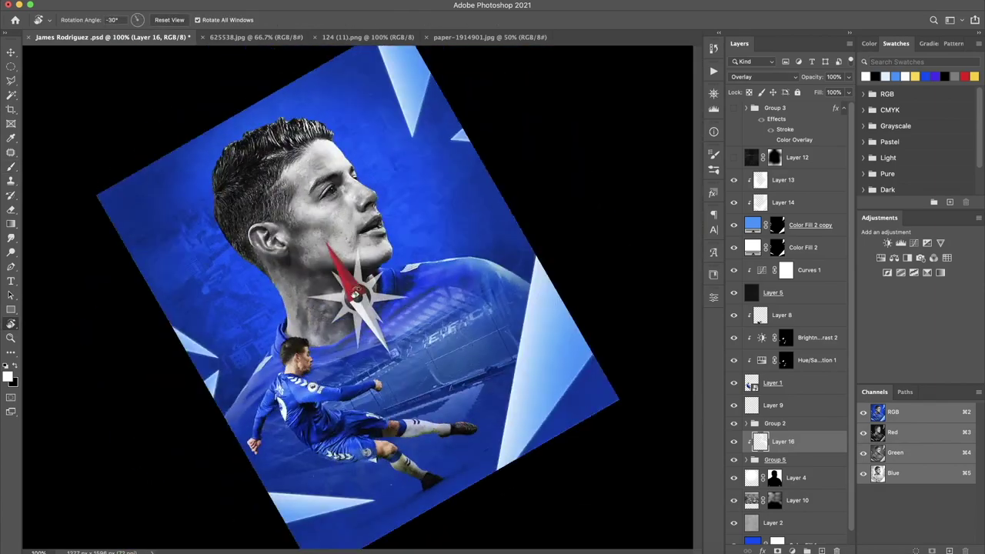
# Lower Layer 16's opacity to 43%
pyautogui.moveTo(407, 359)
pyautogui.mouseDown()
pyautogui.moveTo(379, 274)
pyautogui.moveTo(389, 281)
pyautogui.mouseUp()
pyautogui.press('b')
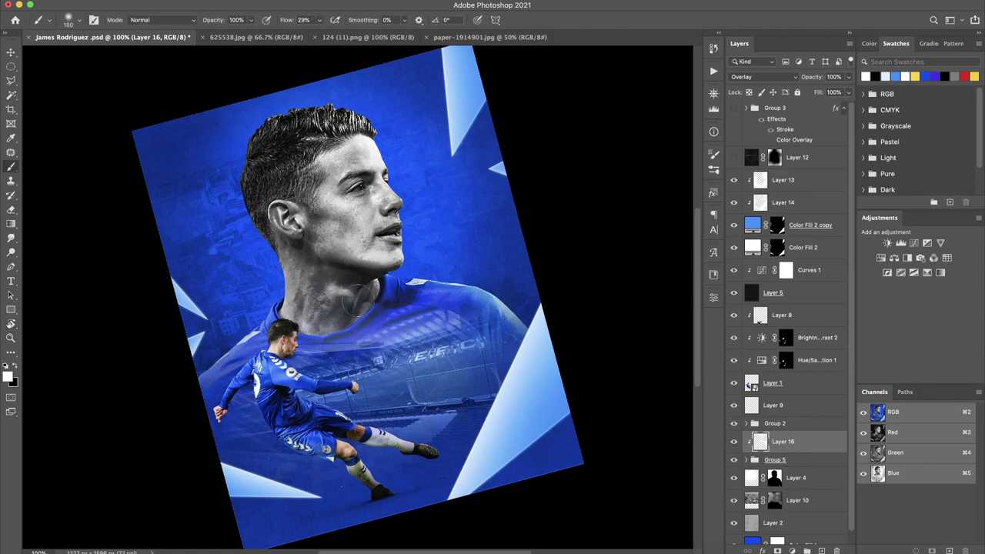
pyautogui.press('r')
pyautogui.moveTo(452, 218)
pyautogui.mouseDown()
pyautogui.moveTo(475, 244)
pyautogui.moveTo(541, 198)
pyautogui.mouseUp()
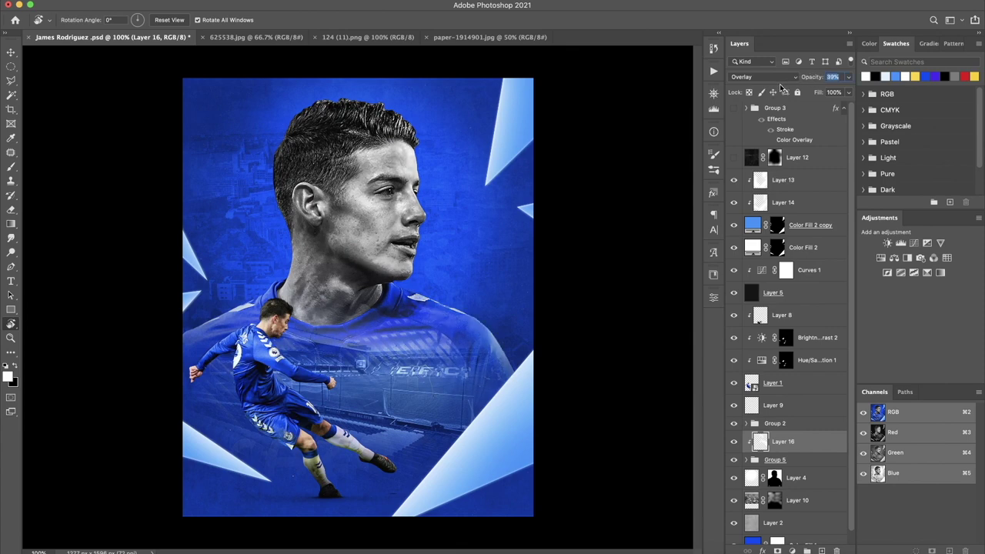
pyautogui.write('43')
pyautogui.moveTo(362, 260); pyautogui.dragTo(355, 257)
# Disable Layer 12's mask to reveal its full creased paper texture
pyautogui.moveTo(339, 231); pyautogui.dragTo(364, 307)
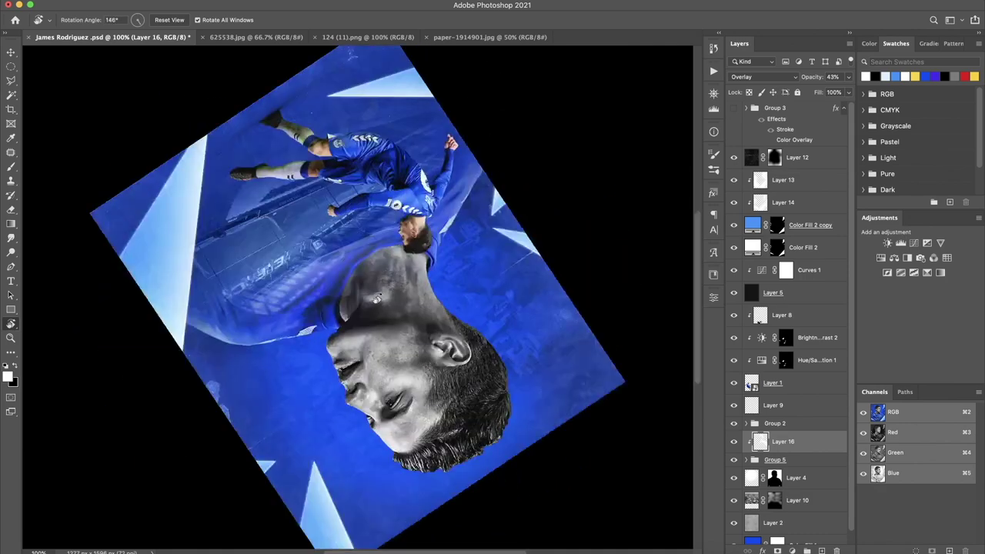
pyautogui.moveTo(363, 308); pyautogui.dragTo(351, 308)
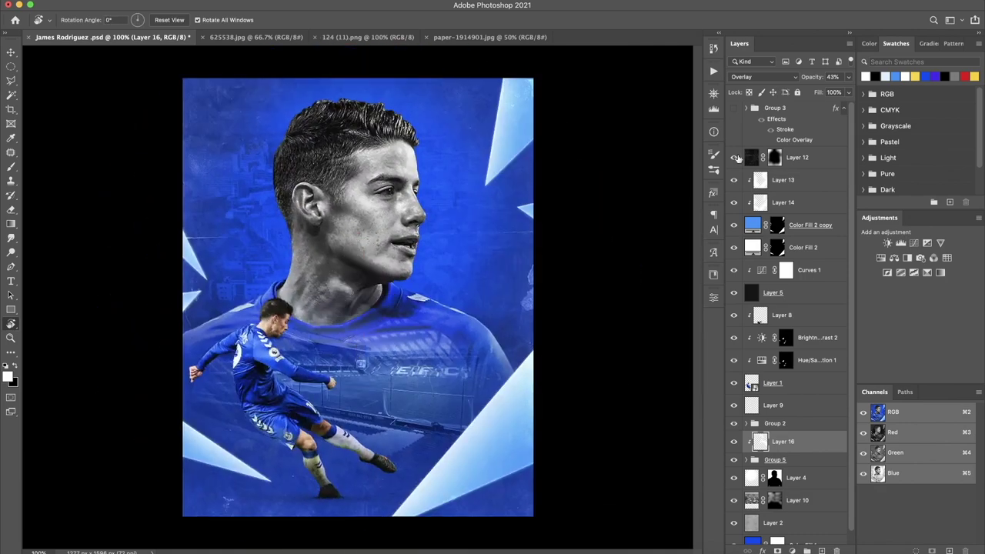
pyautogui.rightClick(776, 157)
pyautogui.click(790, 161)
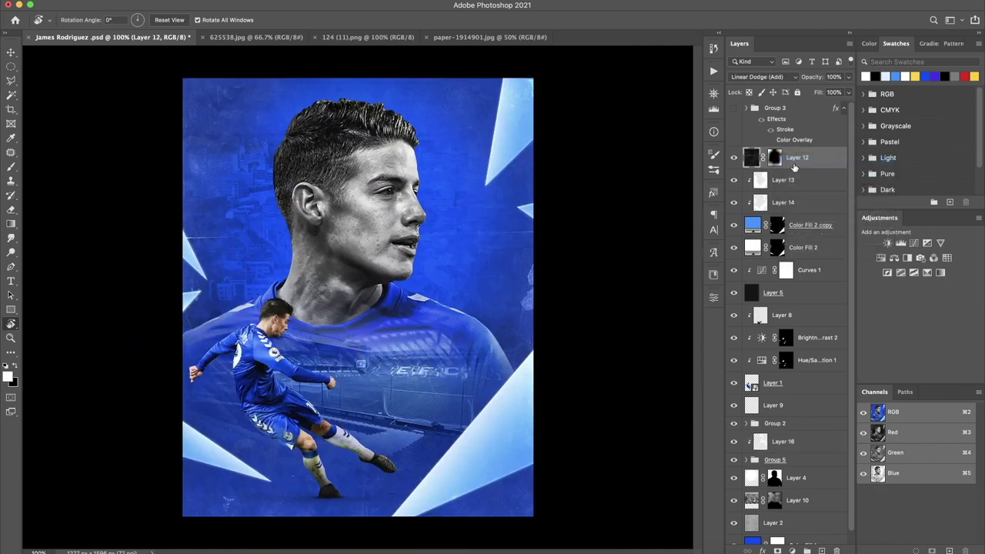
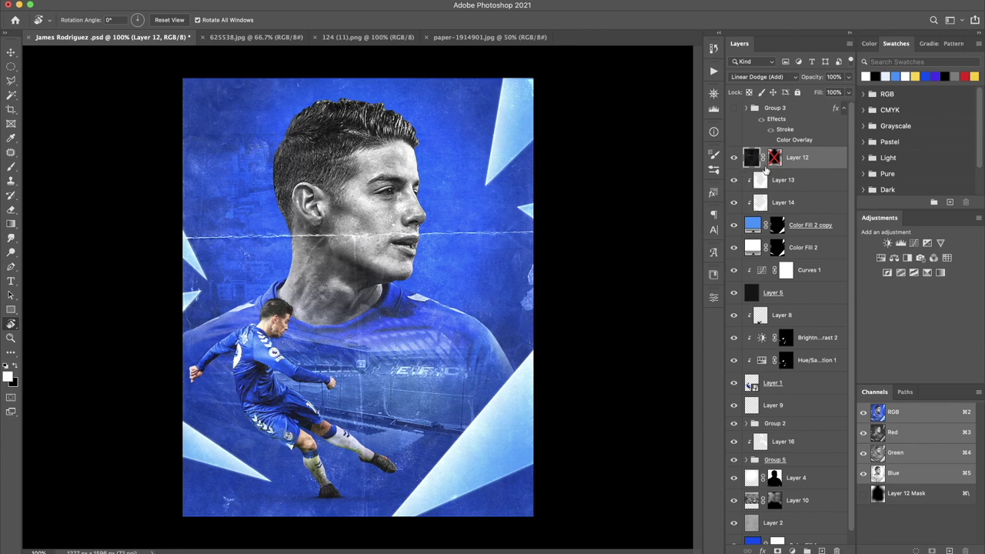
# Replace Layer 12's disabled mask with a new black mask that hides the texture
pyautogui.rightClick(766, 170)
pyautogui.click(814, 180)
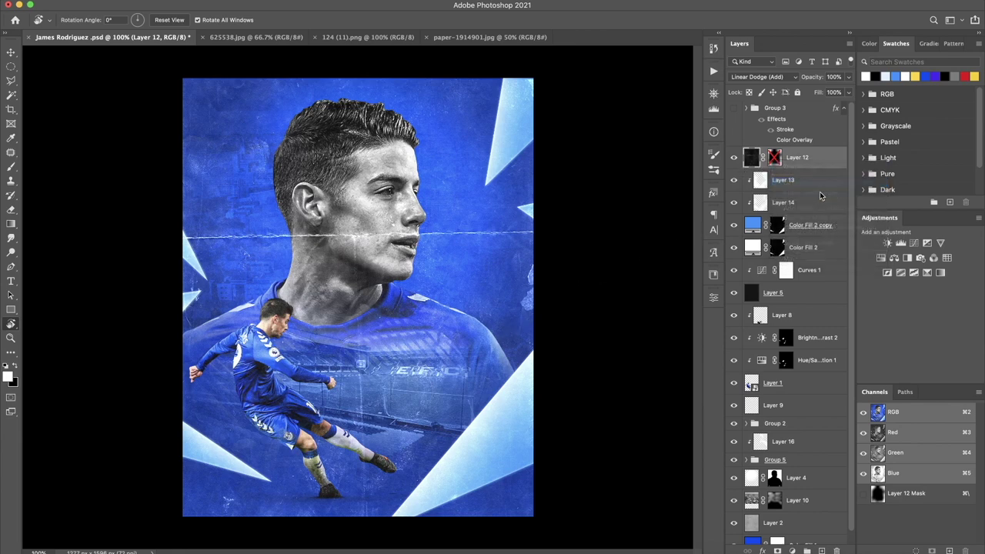
pyautogui.keyDown('alt'); pyautogui.click(777, 552); pyautogui.keyUp('alt')
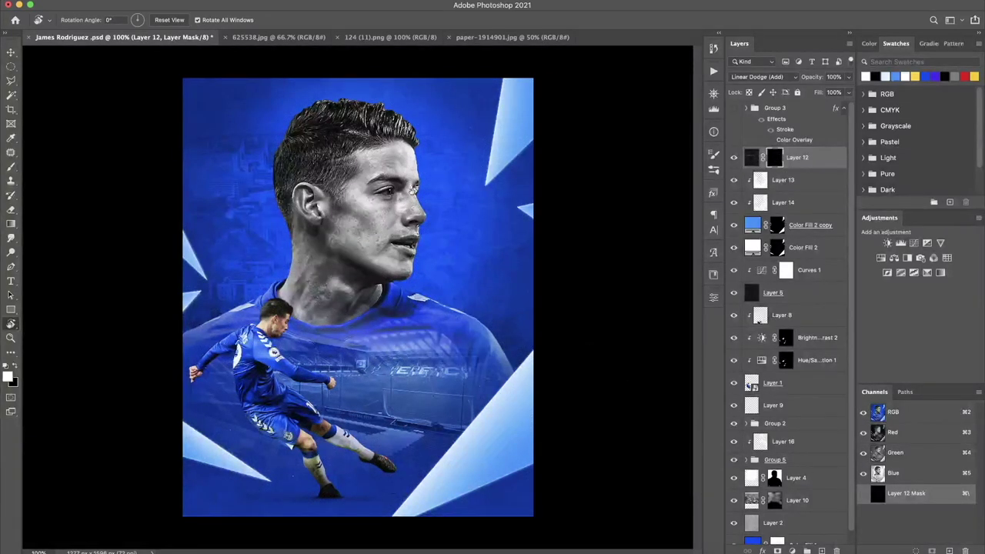
# Paint white with a soft brush to reveal texture on the left, chest and right edge
pyautogui.press('b')
pyautogui.rightClick(417, 136)
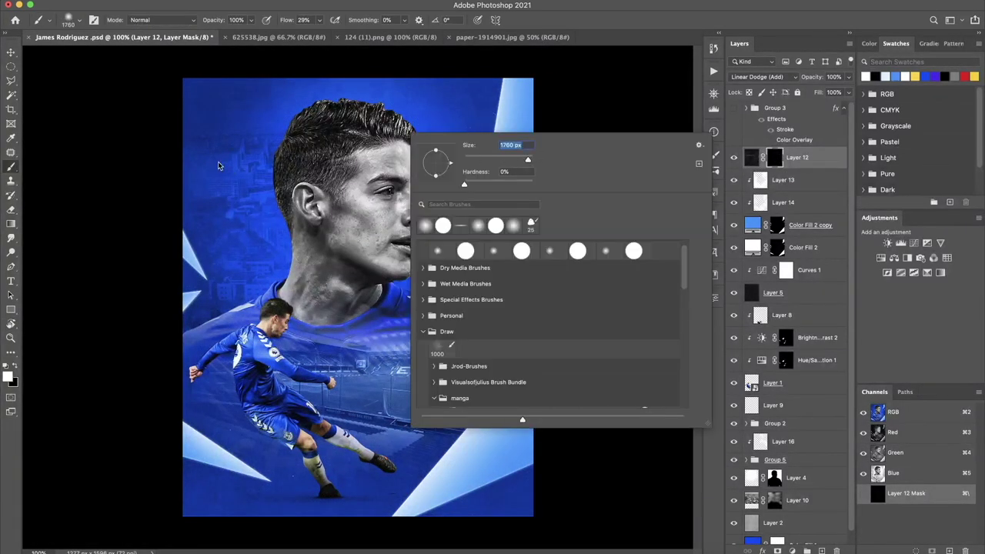
pyautogui.click(204, 121)
pyautogui.moveTo(197, 121); pyautogui.dragTo(176, 319)
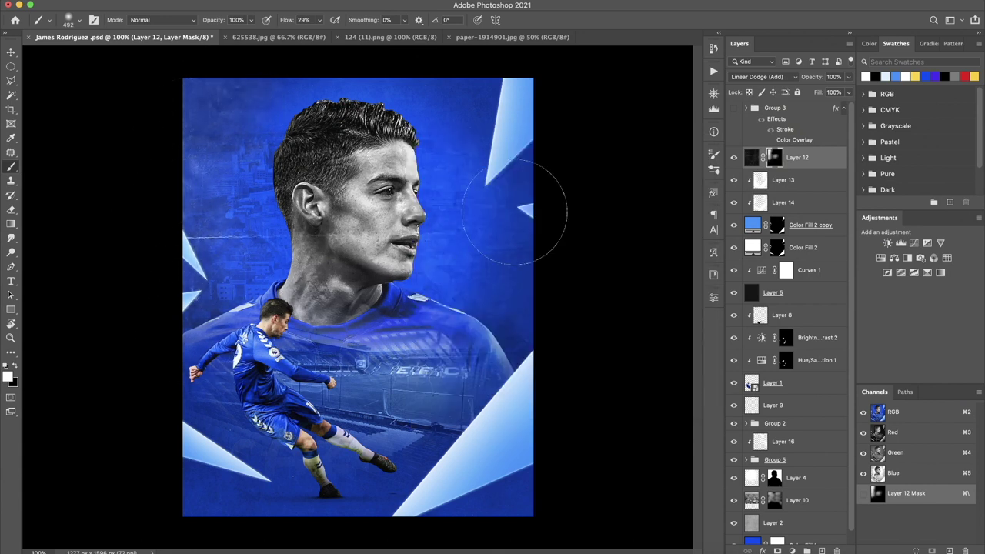
pyautogui.moveTo(583, 238); pyautogui.dragTo(358, 412)
pyautogui.moveTo(569, 385); pyautogui.dragTo(572, 198)
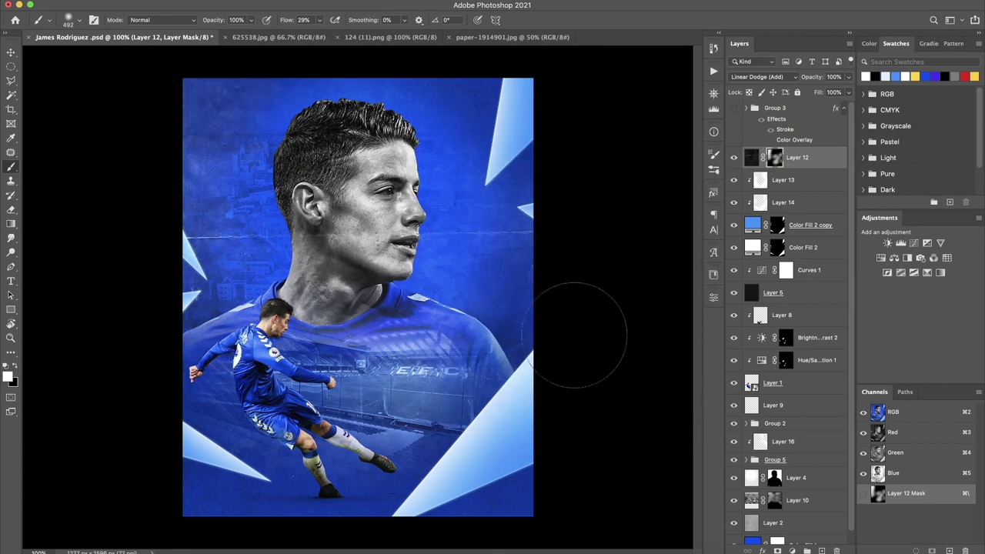
# Paint black to hide texture left of the head, top-left corner and stadium at right
pyautogui.press('x')
pyautogui.moveTo(305, 245)
pyautogui.mouseDown()
pyautogui.moveTo(231, 247)
pyautogui.moveTo(219, 177)
pyautogui.mouseUp()
pyautogui.press('x')
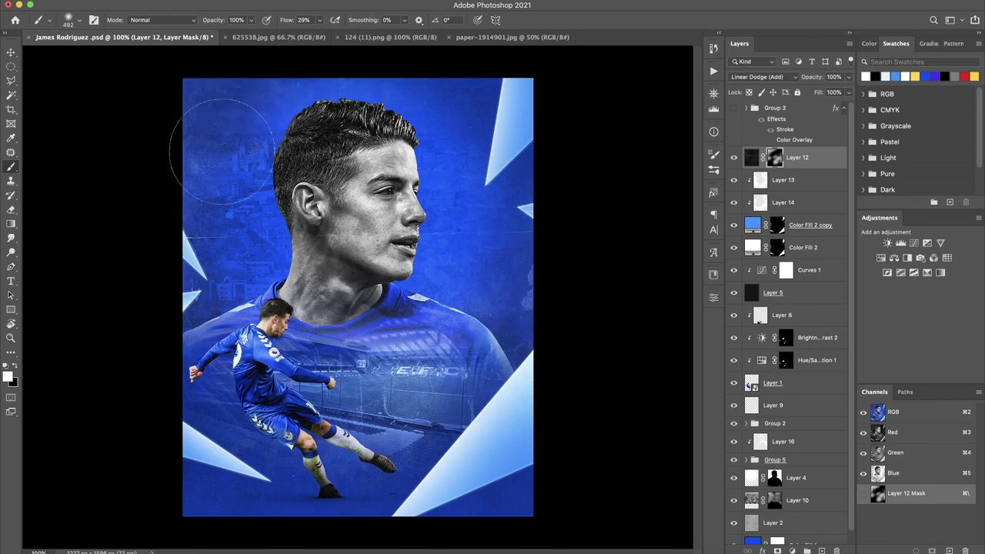
pyautogui.press('x')
pyautogui.moveTo(173, 247); pyautogui.dragTo(207, 127)
pyautogui.press('x')
pyautogui.moveTo(458, 231); pyautogui.dragTo(562, 231)
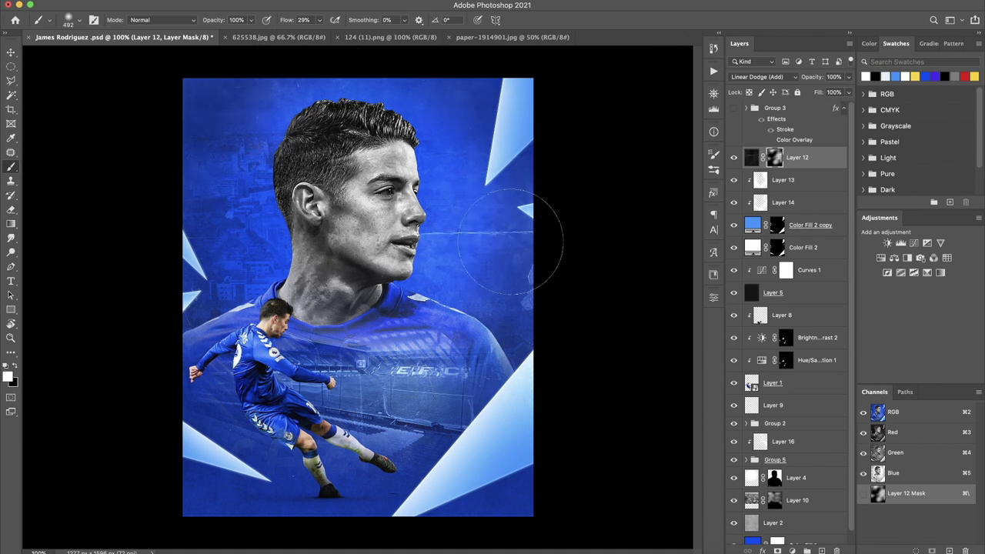
pyautogui.hotkey('ctrl', 'z')
pyautogui.press('x')
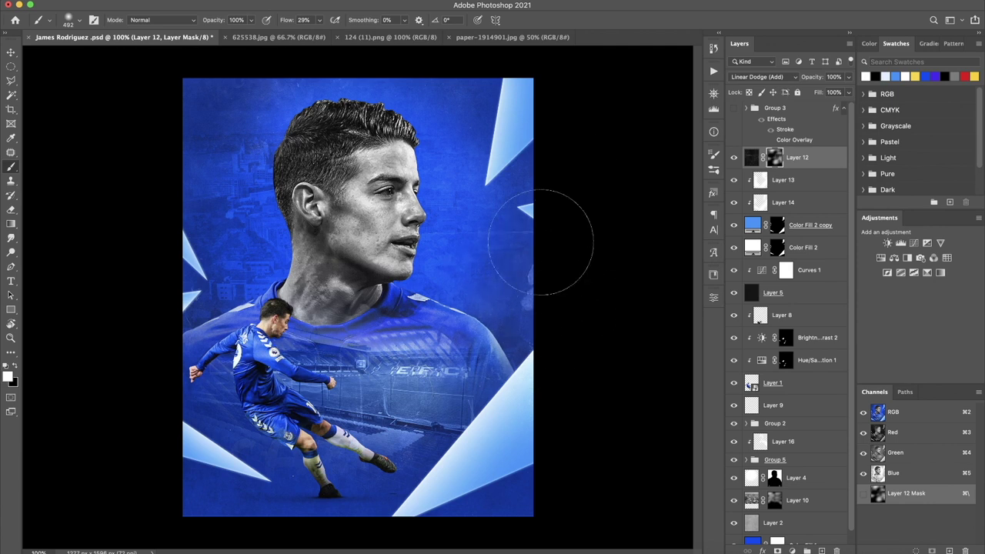
pyautogui.moveTo(242, 439); pyautogui.dragTo(479, 400)
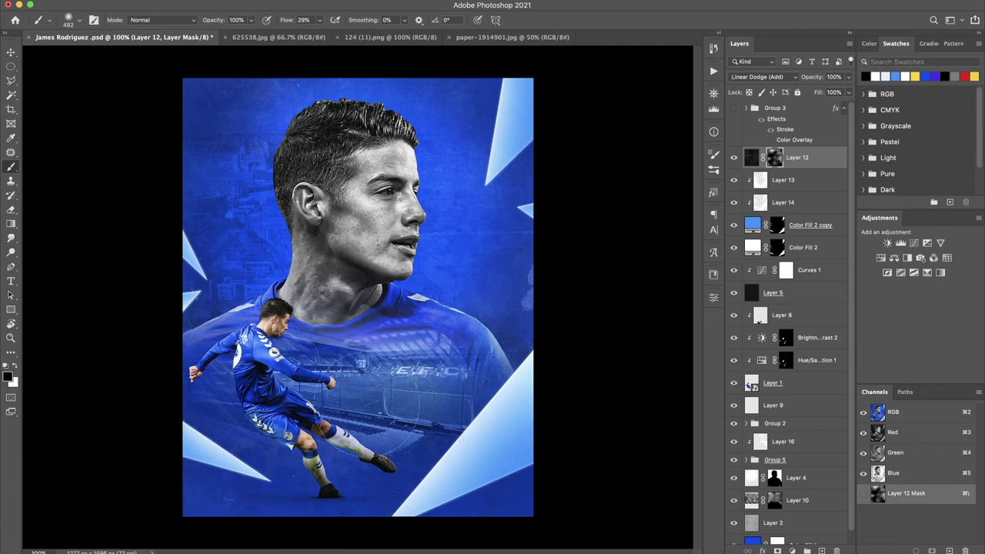
pyautogui.press('x')
pyautogui.press('x')
# Group the title layers into Group 6 and show the vertical JAMES RODRIGUEZ title
pyautogui.click(733, 108)
pyautogui.click(734, 108)
pyautogui.hotkey('ctrl', 'g')
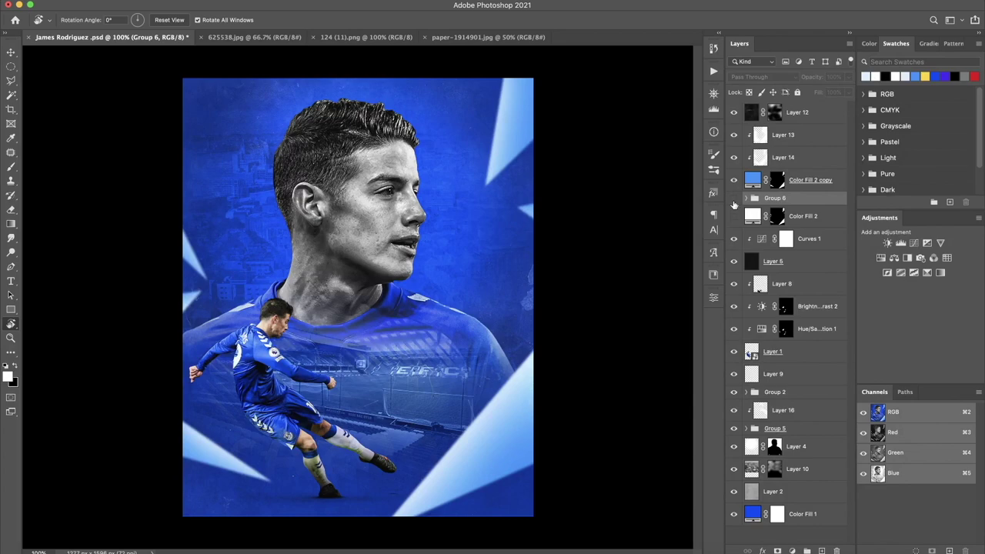
pyautogui.doubleClick(751, 204)
pyautogui.click(889, 191)
pyautogui.click(734, 200)
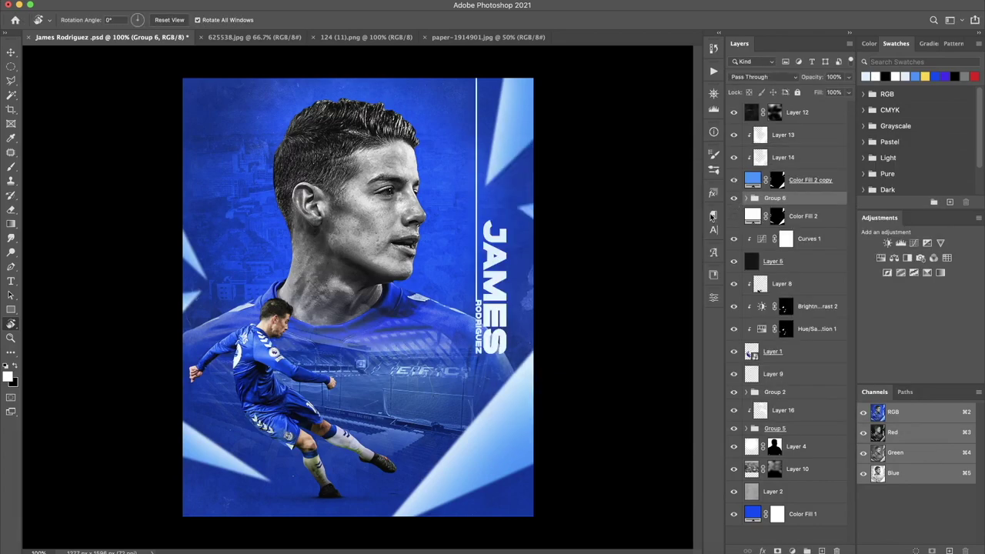
pyautogui.moveTo(464, 259)
pyautogui.mouseDown()
pyautogui.moveTo(349, 318)
pyautogui.moveTo(333, 426)
pyautogui.mouseUp()
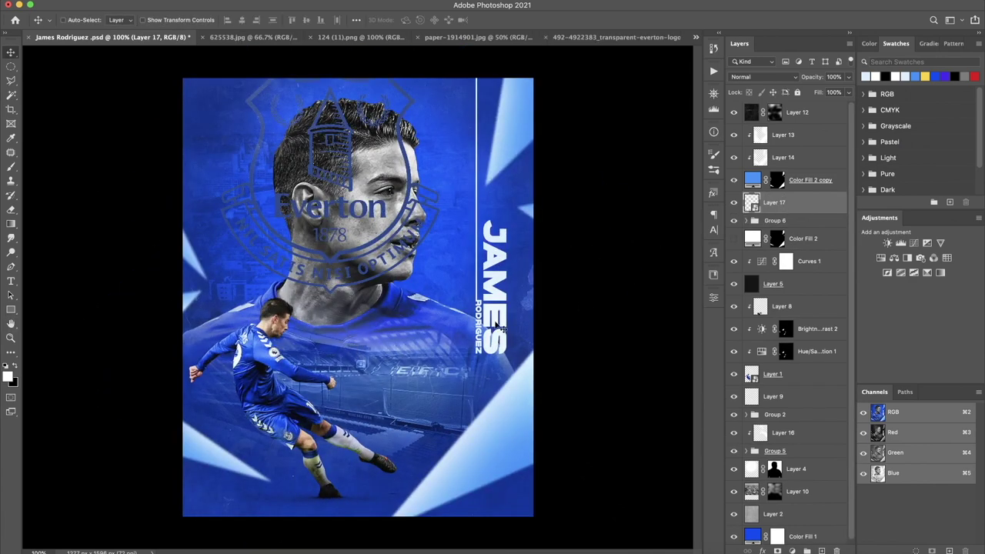
# Place the Everton crest over the face with a near-white #ebf5ff Color Overlay
pyautogui.moveTo(416, 297); pyautogui.dragTo(485, 166)
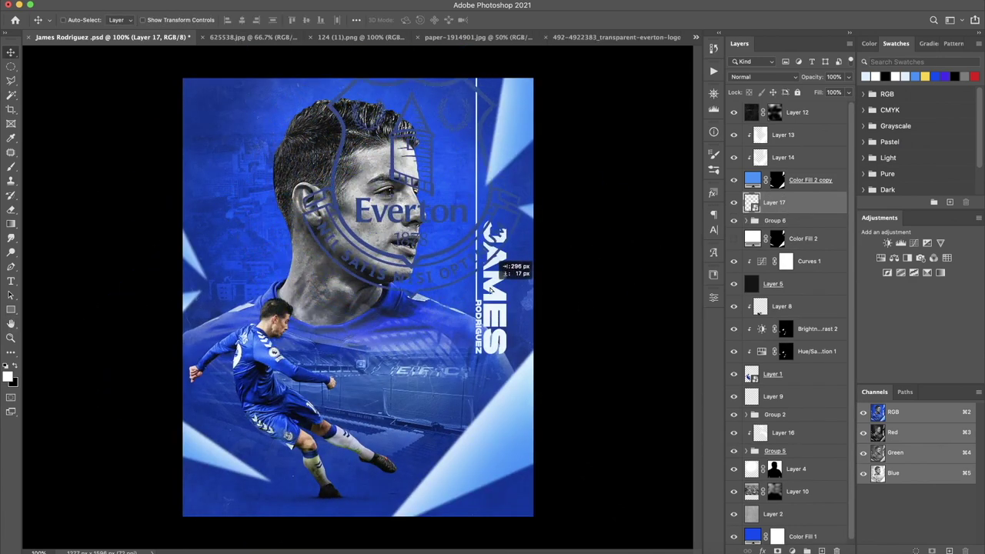
pyautogui.moveTo(481, 203); pyautogui.dragTo(447, 262)
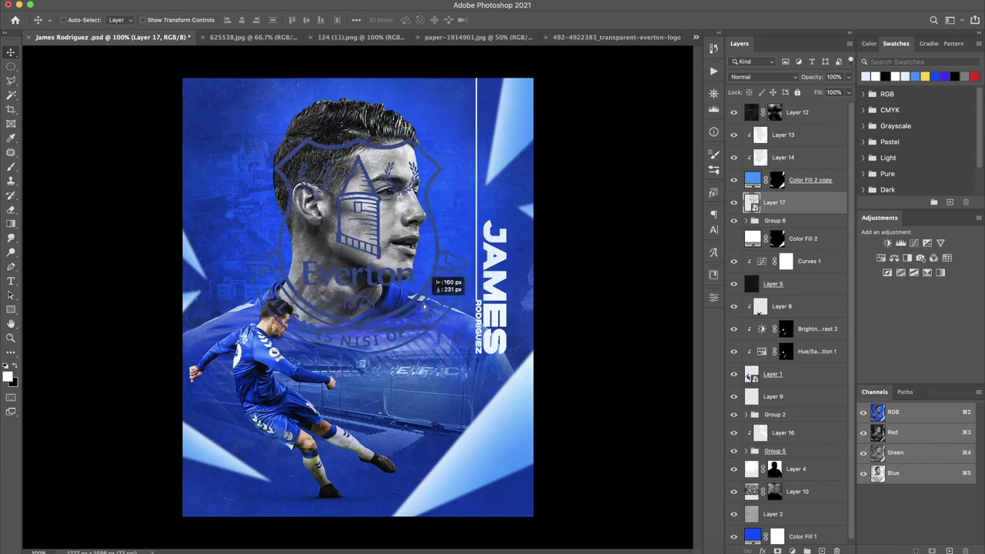
pyautogui.rightClick(809, 209)
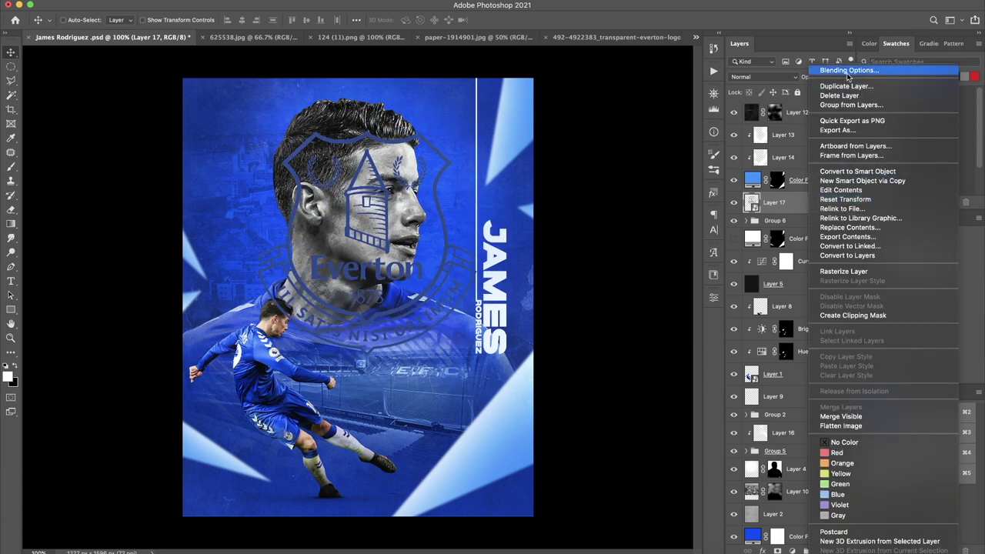
pyautogui.click(846, 69)
pyautogui.click(535, 313)
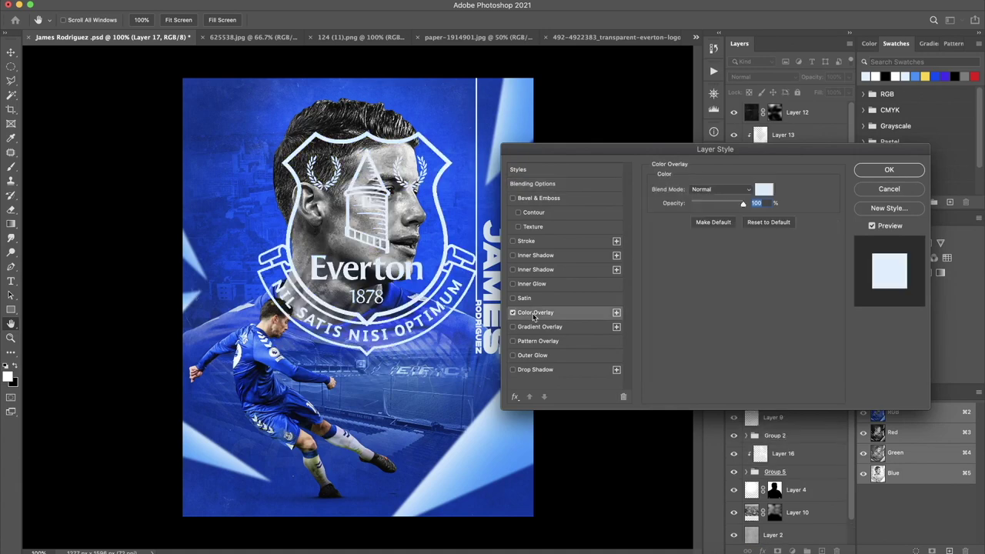
pyautogui.click(766, 191)
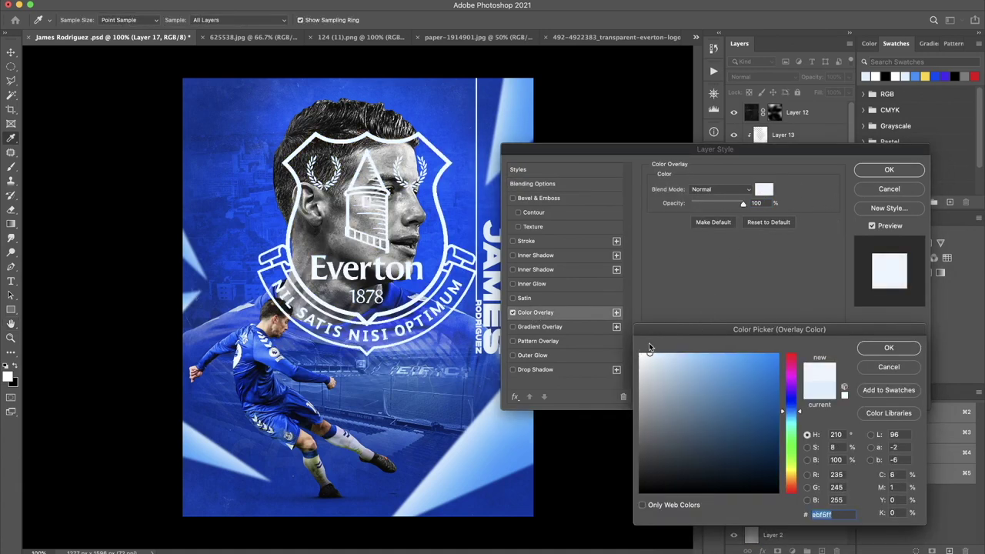
pyautogui.click(886, 347)
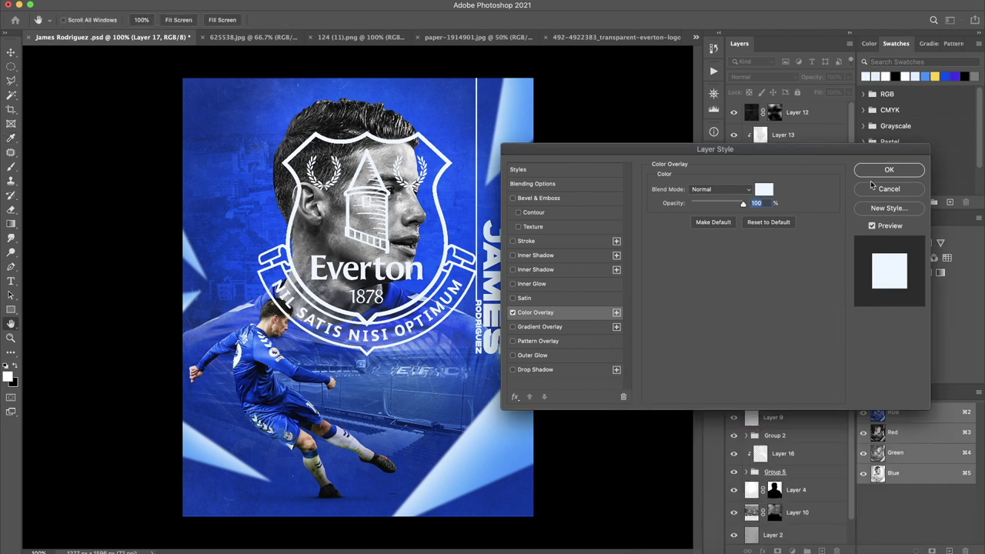
pyautogui.click(889, 169)
pyautogui.moveTo(808, 203); pyautogui.dragTo(816, 135)
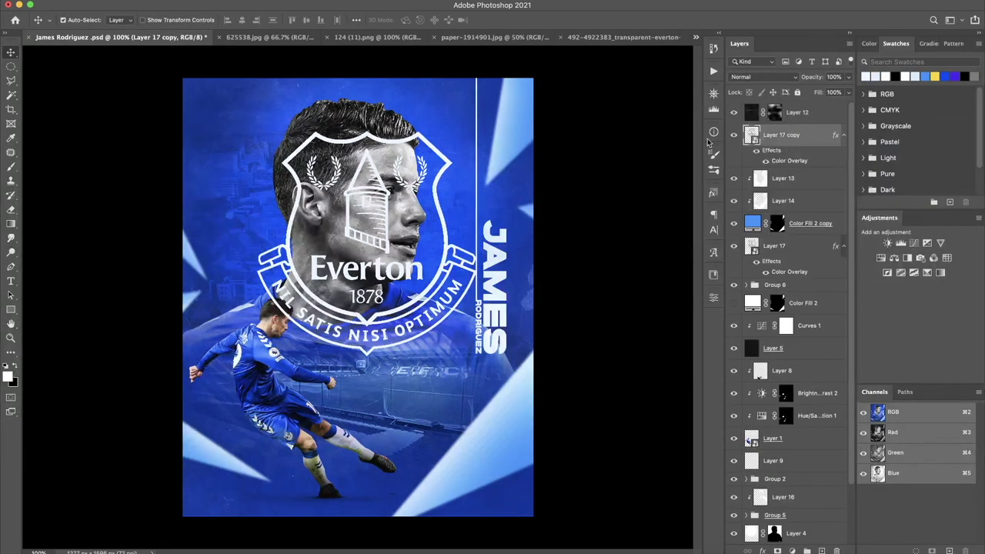
# Move the crest layer below Group 5 so it sits behind the face
pyautogui.moveTo(778, 245); pyautogui.dragTo(787, 545)
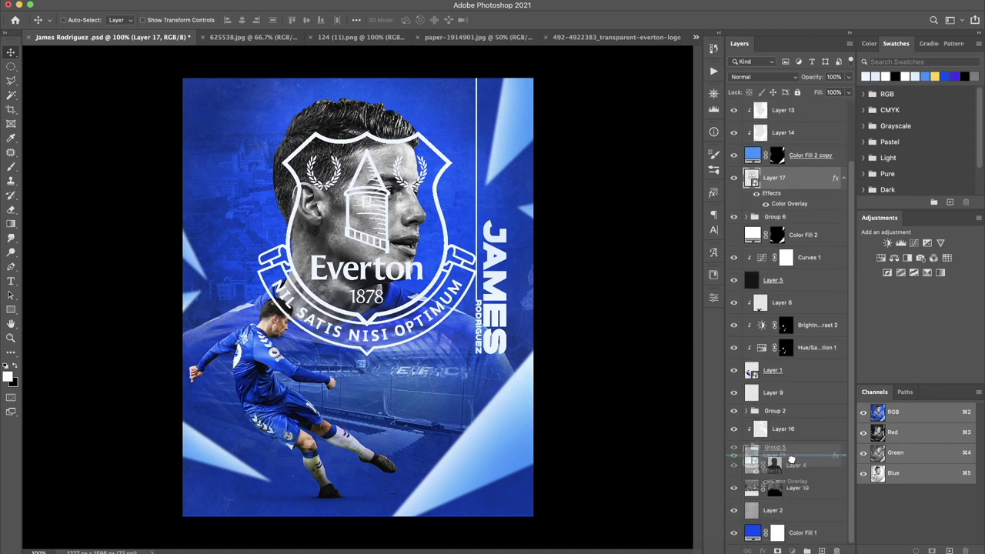
pyautogui.moveTo(787, 545); pyautogui.dragTo(785, 456)
pyautogui.moveTo(454, 324); pyautogui.dragTo(437, 290)
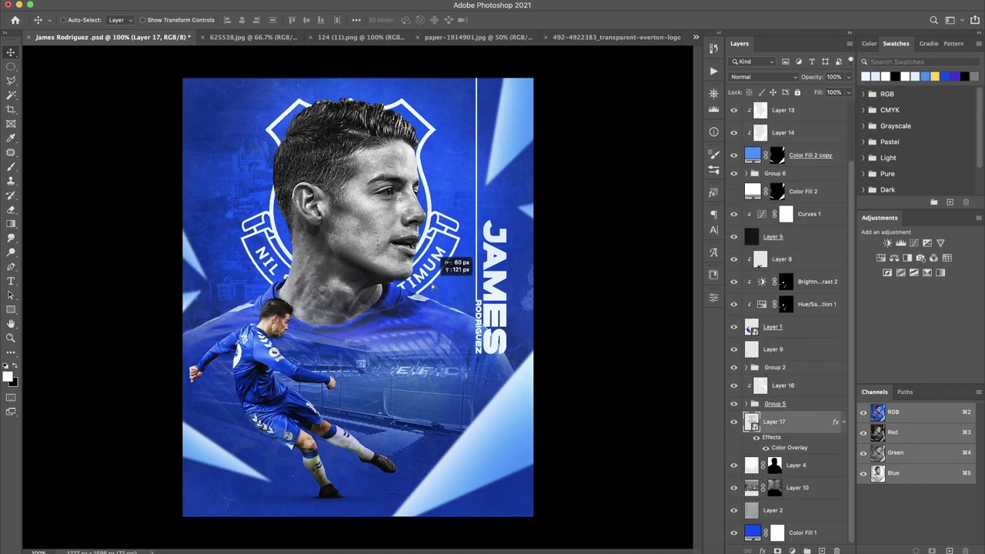
# Scale the crest to 111% and nudge it down 37 px
pyautogui.hotkey('ctrl', 't')
pyautogui.click(258, 19)
pyautogui.write('111')
pyautogui.press('Return')
pyautogui.moveTo(424, 254); pyautogui.dragTo(425, 257)
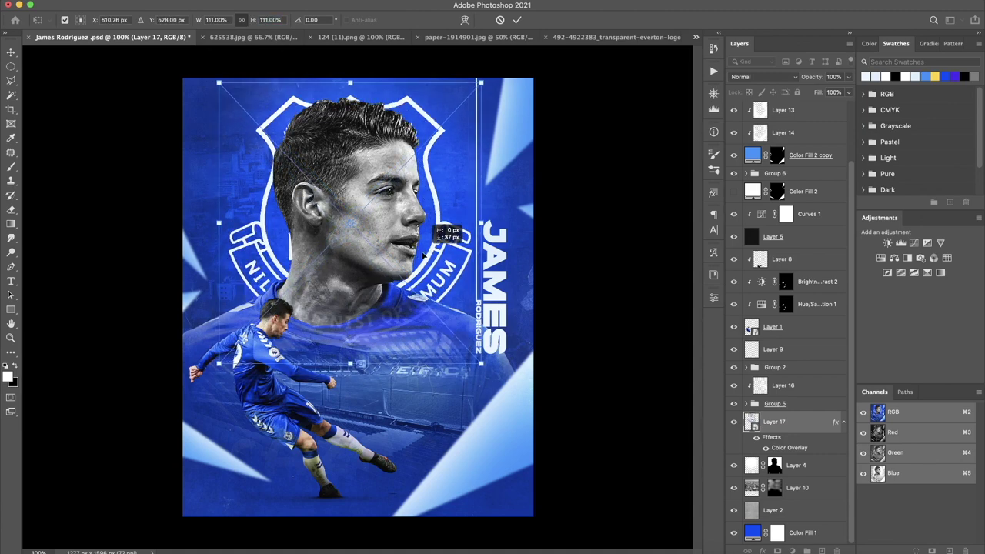
pyautogui.click(518, 22)
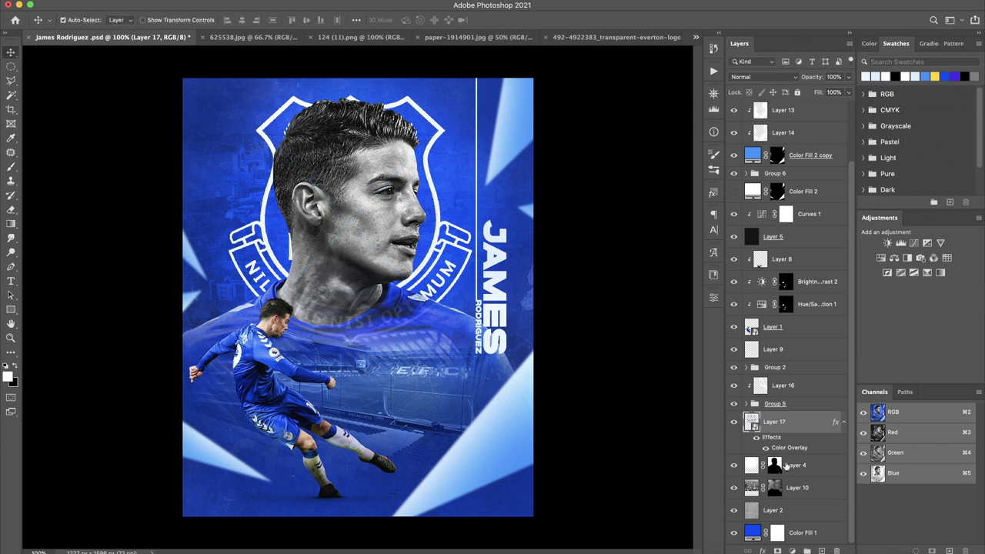
# Copy Layer 4's mask onto the crest and centre it behind the player's head
pyautogui.moveTo(778, 466); pyautogui.dragTo(774, 425)
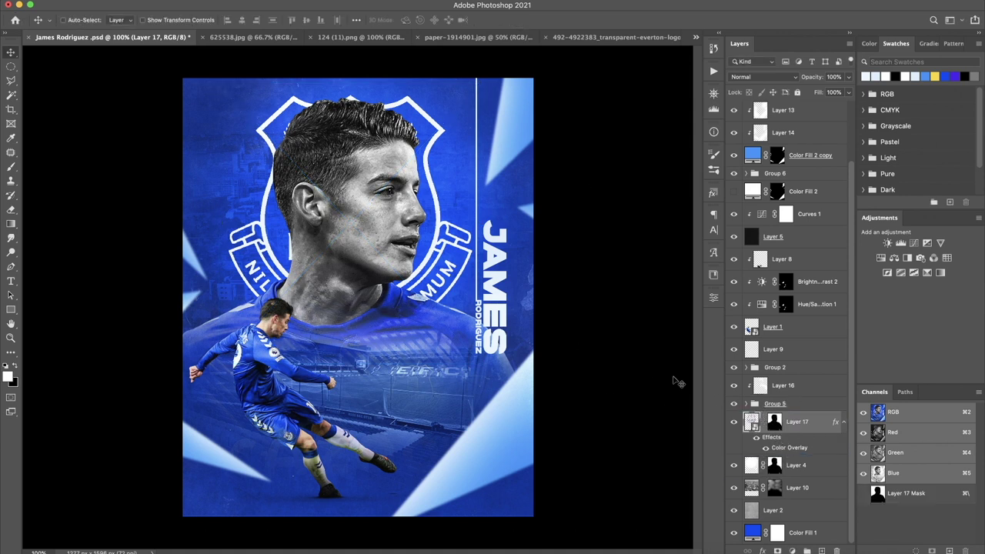
pyautogui.moveTo(526, 302); pyautogui.dragTo(443, 304)
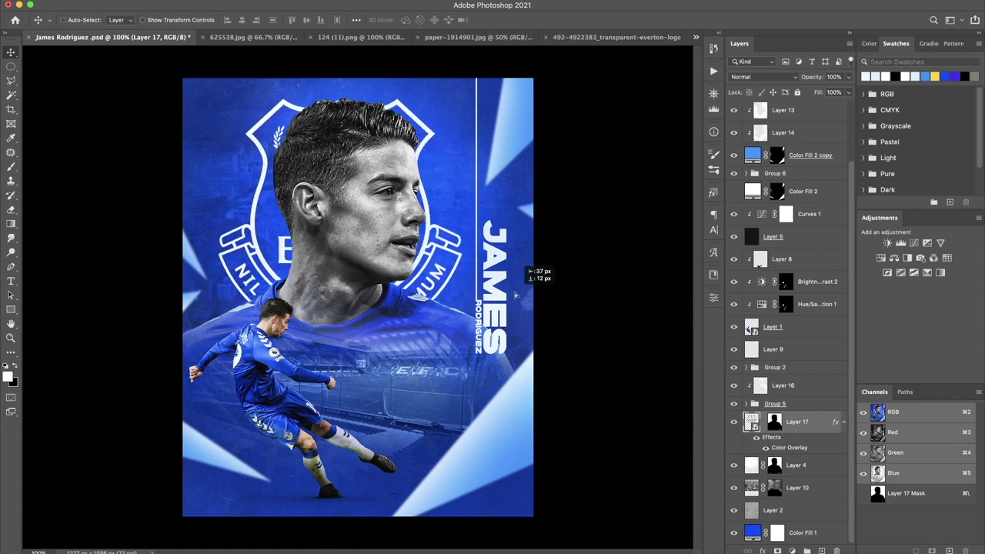
pyautogui.moveTo(442, 304); pyautogui.dragTo(548, 306)
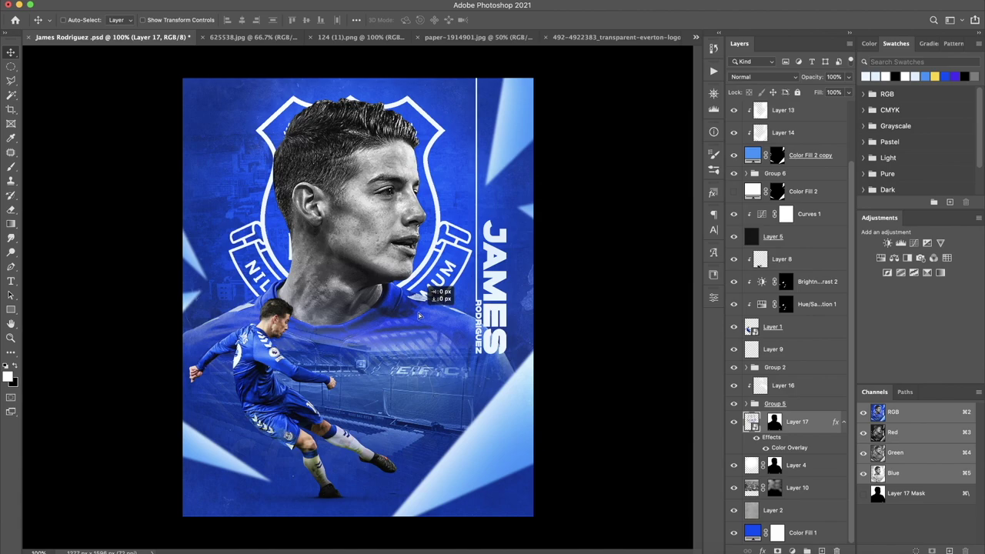
pyautogui.press('r')
pyautogui.moveTo(340, 203)
pyautogui.mouseDown()
pyautogui.moveTo(402, 239)
pyautogui.moveTo(370, 291)
pyautogui.moveTo(517, 282)
pyautogui.mouseUp()
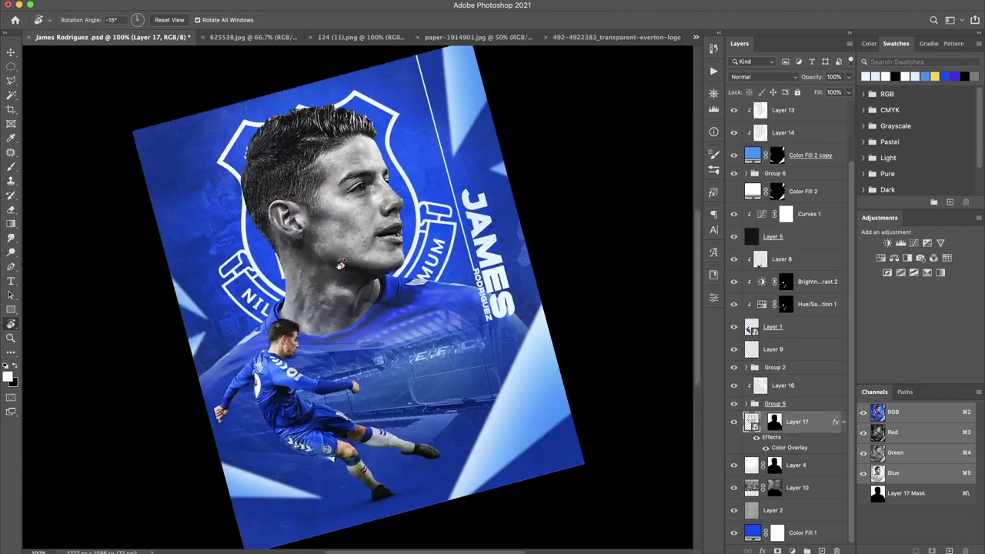
# Add Layer 18 and set up a 508 px soft white brush
pyautogui.click(821, 549)
pyautogui.press('b')
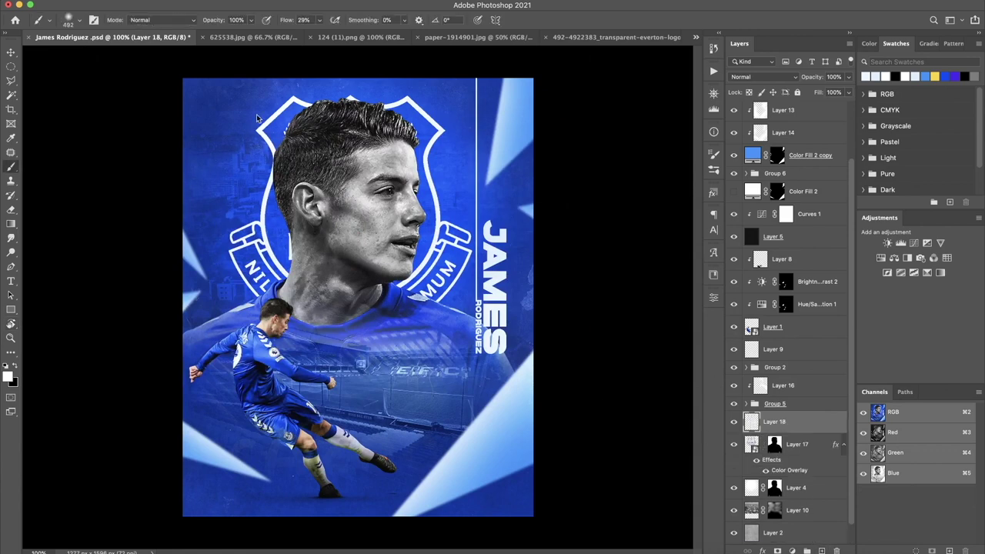
pyautogui.rightClick(323, 177)
pyautogui.moveTo(395, 193); pyautogui.dragTo(422, 193)
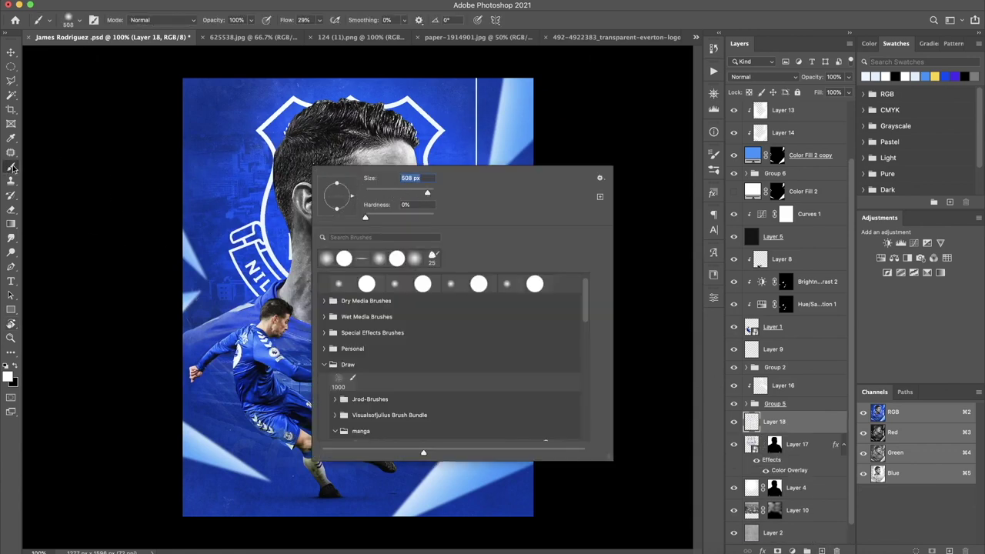
pyautogui.click(13, 168)
pyautogui.click(8, 375)
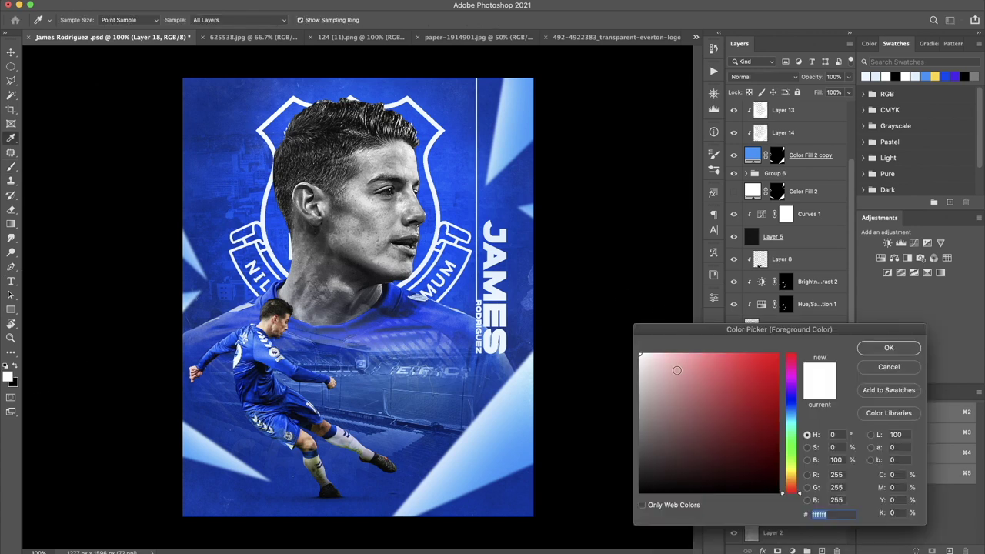
pyautogui.click(889, 348)
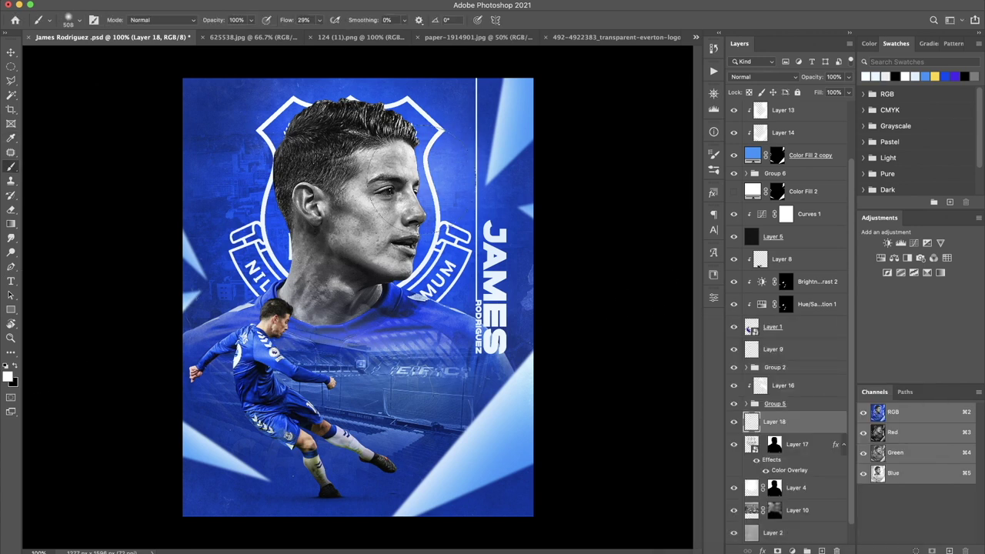
# Paint white highlights beside the face and crest top, with Layer 18 in Overlay mode
pyautogui.moveTo(434, 194); pyautogui.dragTo(487, 176)
pyautogui.press('[')
pyautogui.moveTo(437, 208); pyautogui.dragTo(414, 283)
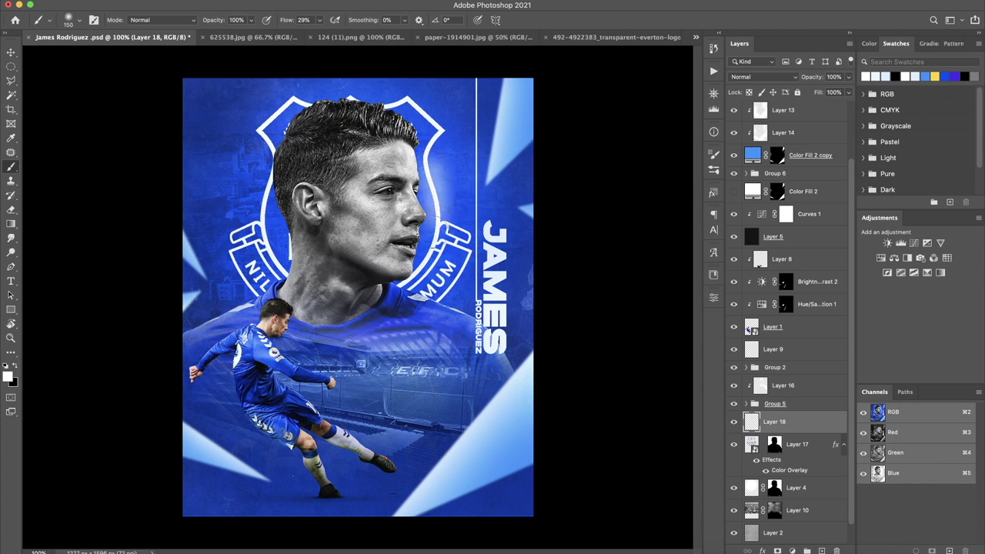
pyautogui.click(764, 77)
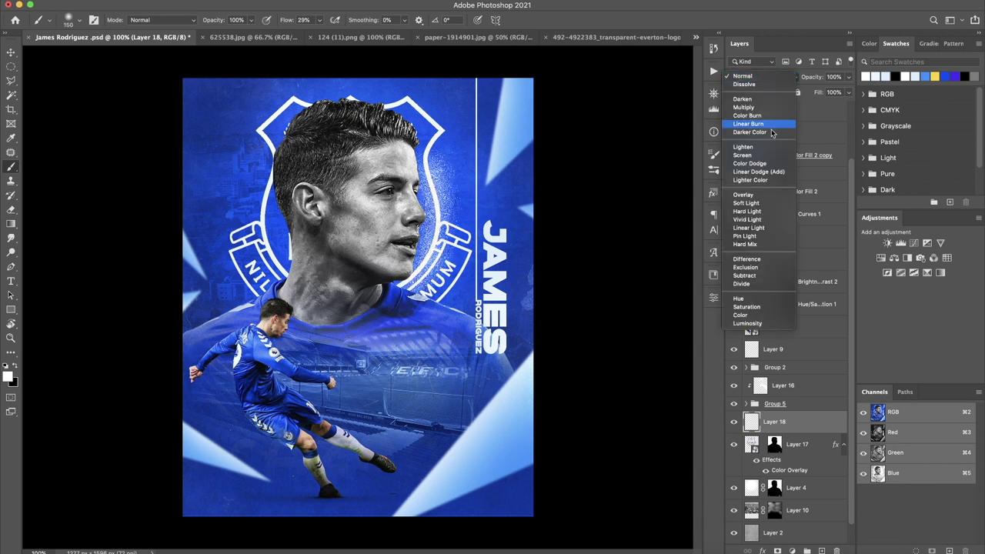
pyautogui.click(743, 195)
pyautogui.press(']')
pyautogui.press(']')
pyautogui.press(']')
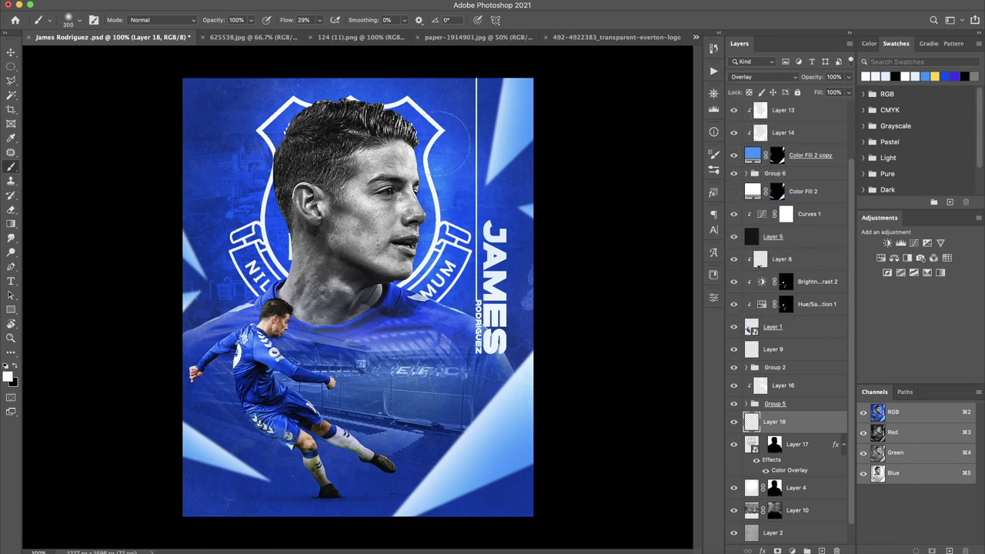
pyautogui.moveTo(462, 185)
pyautogui.mouseDown()
pyautogui.moveTo(262, 115)
pyautogui.moveTo(265, 285)
pyautogui.mouseUp()
pyautogui.press(']')
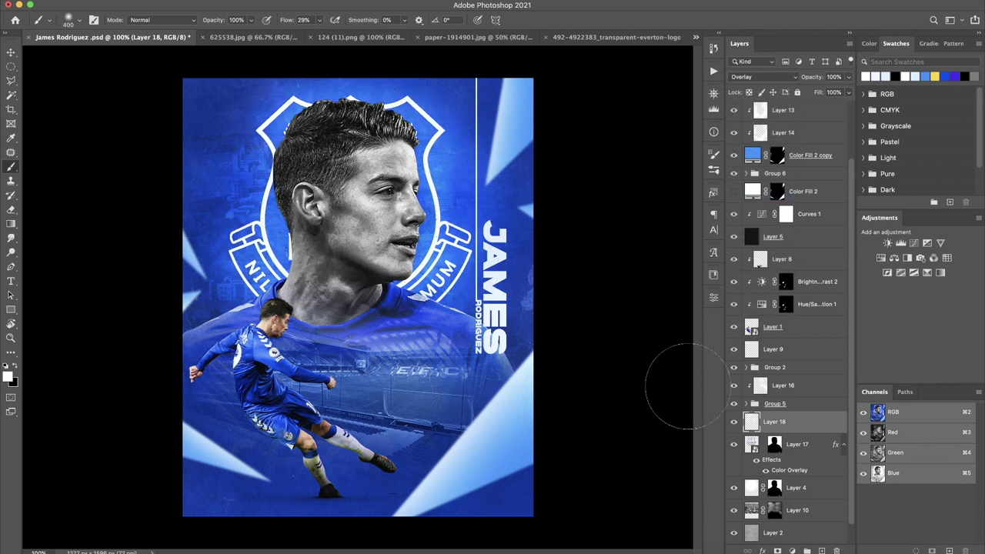
# Try a blue Linear Dodge (Add) glow on Layer 19 around the head, then discard it
pyautogui.click(822, 551)
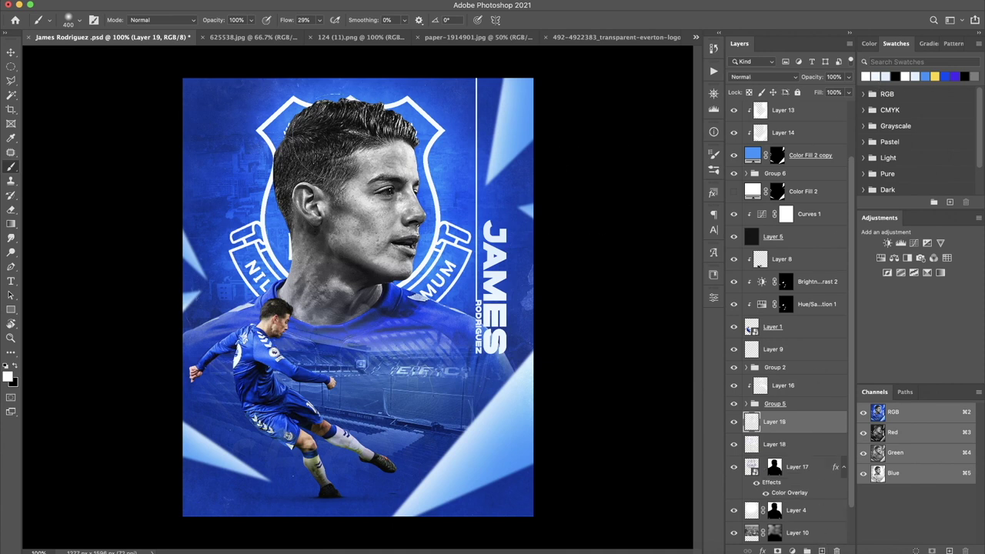
pyautogui.keyDown('alt'); pyautogui.click(245, 100); pyautogui.keyUp('alt')
pyautogui.click(763, 77)
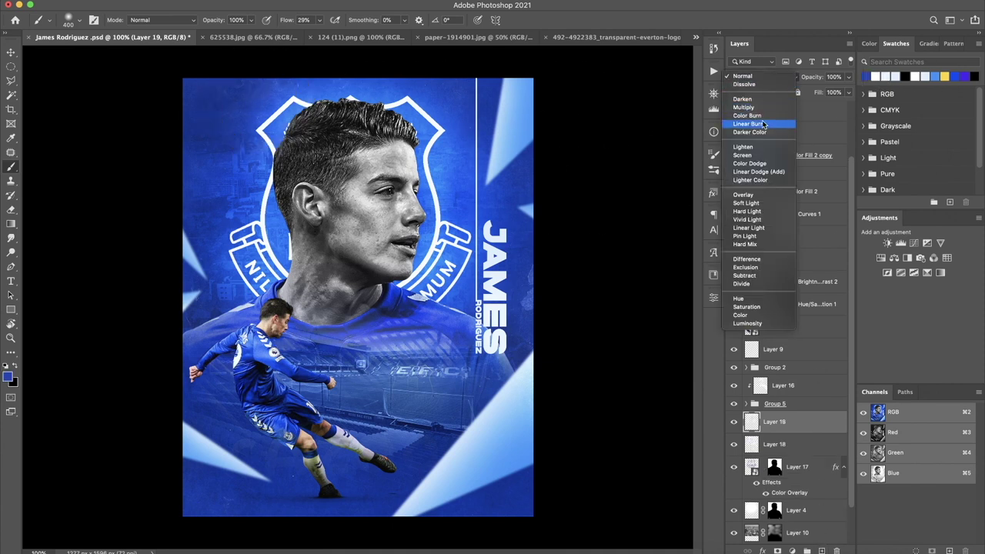
pyautogui.click(763, 171)
pyautogui.moveTo(443, 208); pyautogui.dragTo(420, 115)
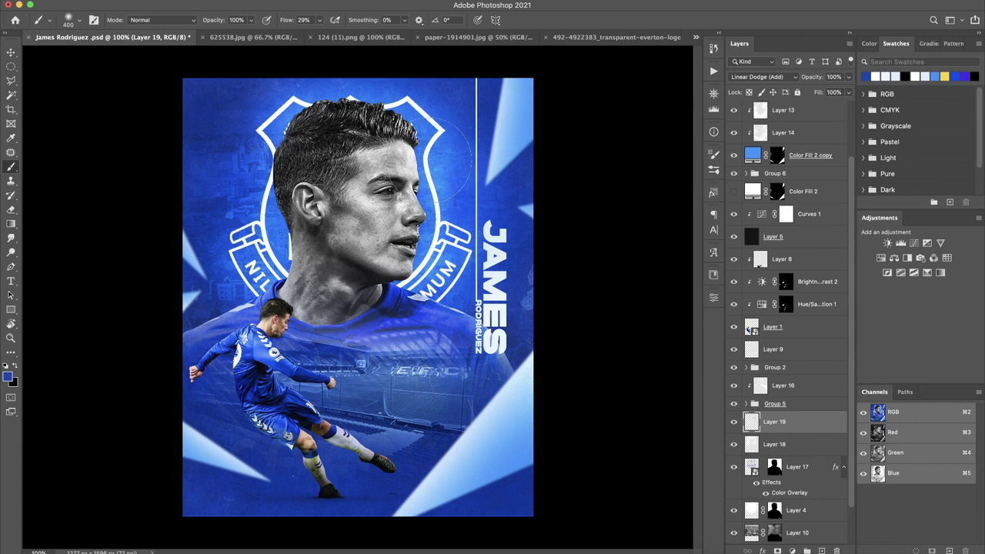
pyautogui.moveTo(285, 115)
pyautogui.mouseDown()
pyautogui.moveTo(243, 200)
pyautogui.moveTo(266, 246)
pyautogui.moveTo(196, 347)
pyautogui.mouseUp()
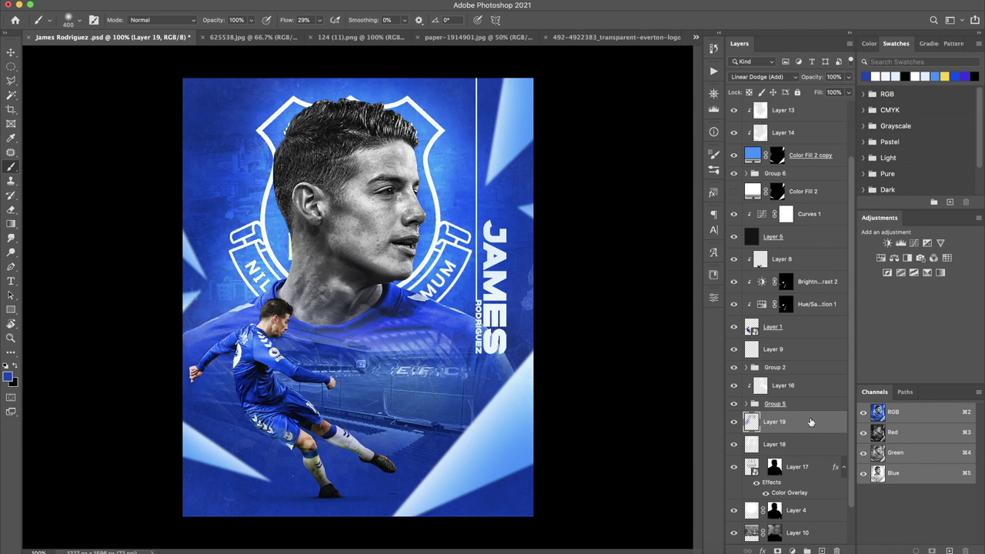
pyautogui.press('Delete')
pyautogui.press('r')
pyautogui.moveTo(411, 204)
pyautogui.mouseDown()
pyautogui.moveTo(444, 226)
pyautogui.moveTo(358, 277)
pyautogui.moveTo(362, 266)
pyautogui.mouseUp()
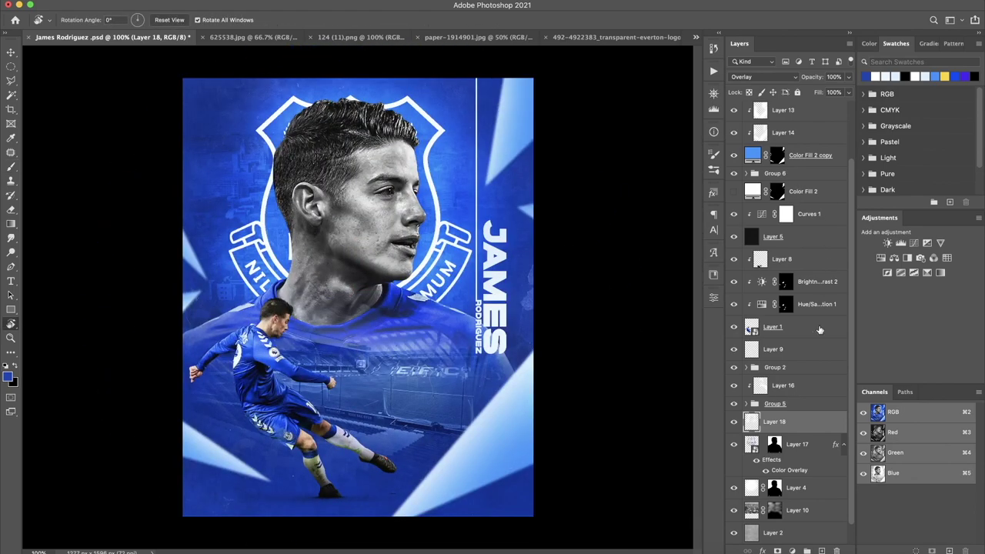
pyautogui.moveTo(850, 204); pyautogui.dragTo(846, 133)
# Show the Layer 17 copy crest and move it toward the right side
pyautogui.click(734, 135)
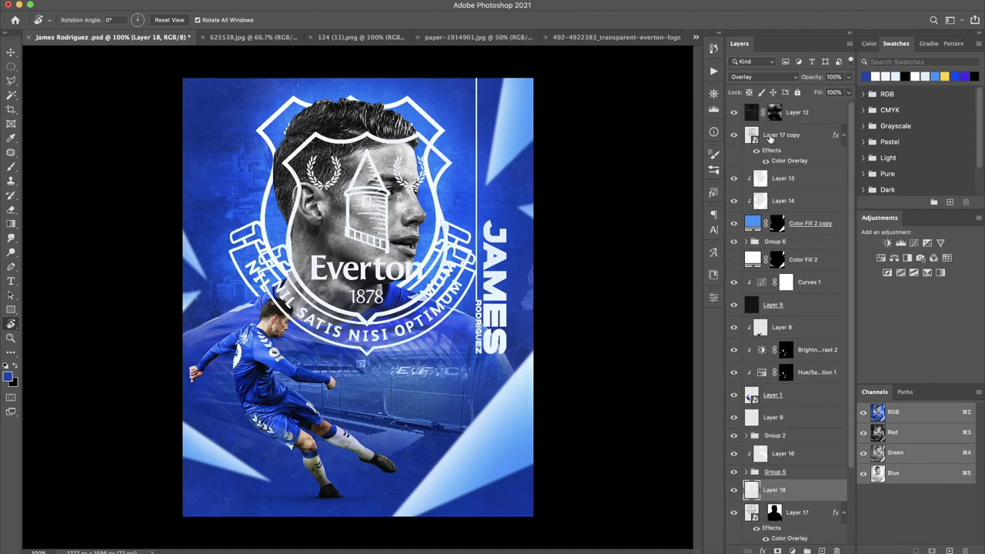
pyautogui.click(781, 135)
pyautogui.press('v')
pyautogui.moveTo(414, 229)
pyautogui.mouseDown()
pyautogui.moveTo(522, 426)
pyautogui.moveTo(235, 456)
pyautogui.moveTo(541, 323)
pyautogui.mouseUp()
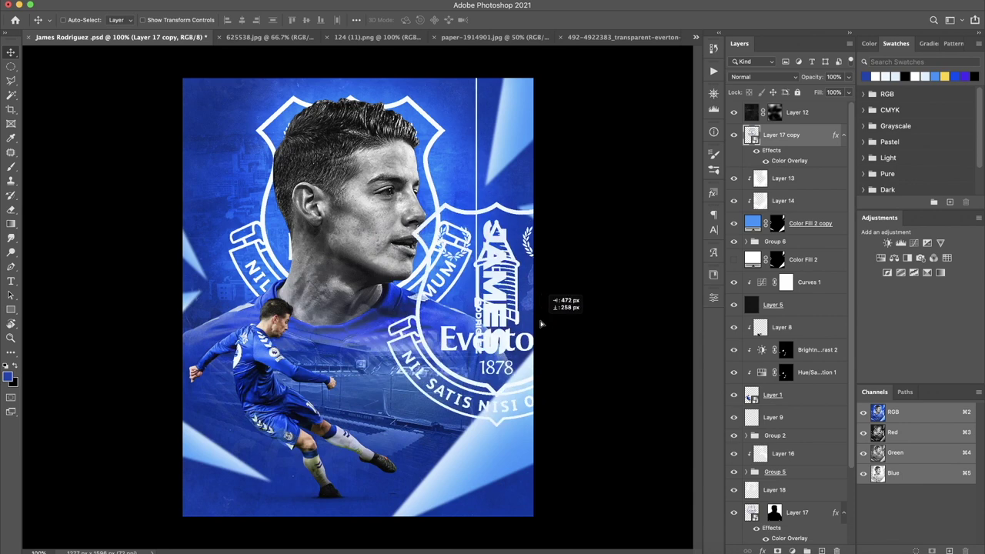
# Transform the crest: enlarge it and rotate it 30° into the bottom-right corner
pyautogui.hotkey('ctrl', 't')
pyautogui.moveTo(498, 440)
pyautogui.mouseDown()
pyautogui.moveTo(379, 429)
pyautogui.moveTo(351, 325)
pyautogui.moveTo(351, 228)
pyautogui.moveTo(170, 181)
pyautogui.moveTo(170, 278)
pyautogui.mouseUp()
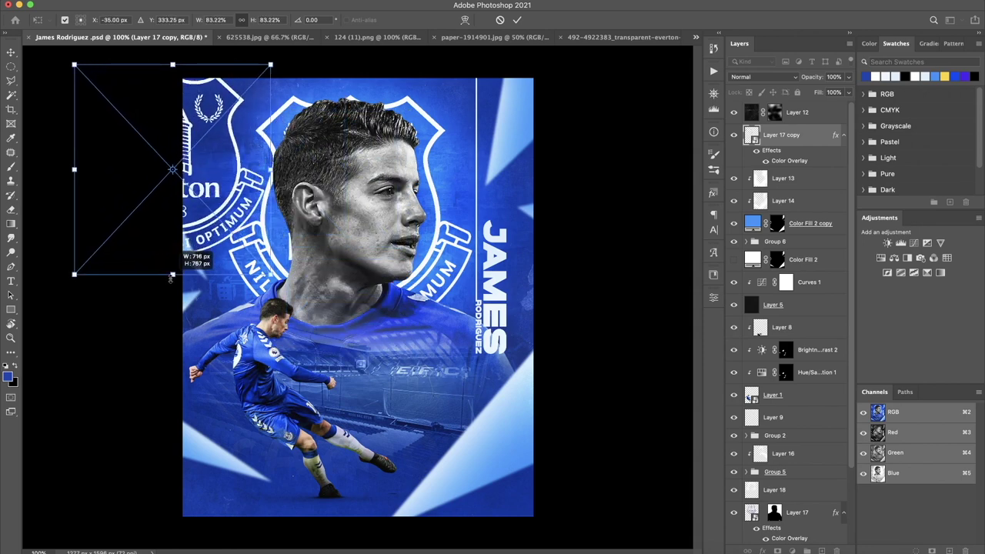
pyautogui.moveTo(177, 231)
pyautogui.mouseDown()
pyautogui.moveTo(173, 200)
pyautogui.moveTo(508, 260)
pyautogui.mouseUp()
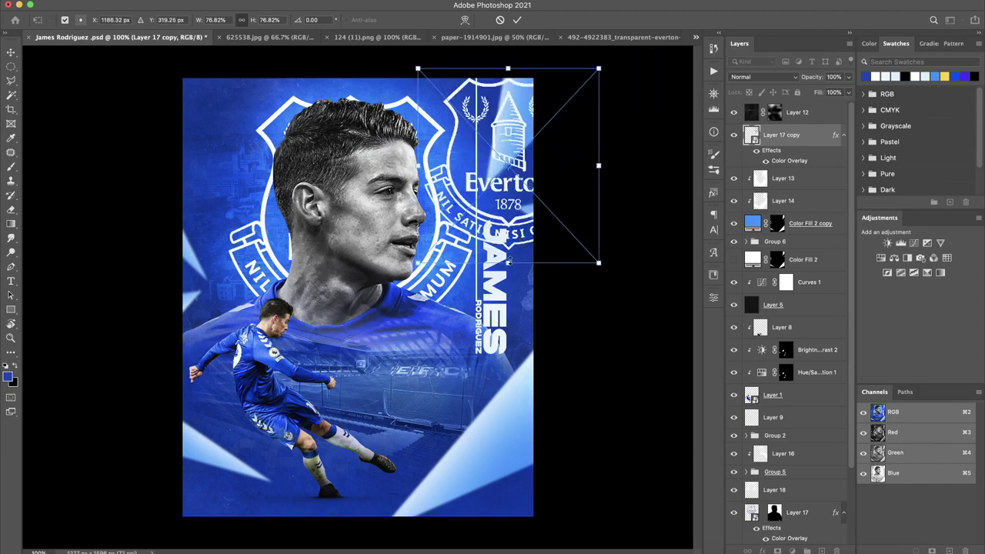
pyautogui.moveTo(559, 159); pyautogui.dragTo(484, 366)
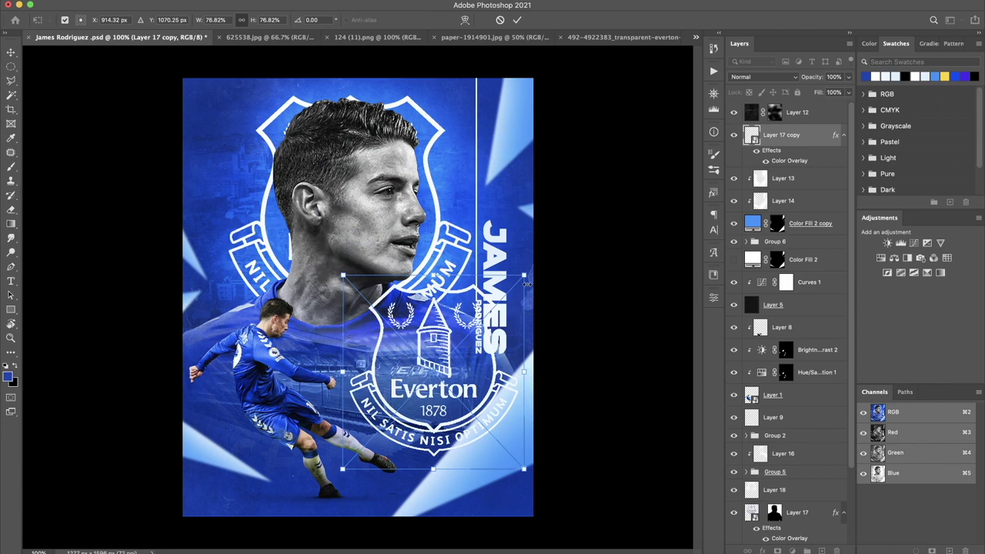
pyautogui.moveTo(523, 276)
pyautogui.mouseDown()
pyautogui.moveTo(408, 402)
pyautogui.moveTo(514, 431)
pyautogui.mouseUp()
pyautogui.moveTo(539, 377); pyautogui.dragTo(554, 402)
pyautogui.moveTo(504, 445); pyautogui.dragTo(525, 456)
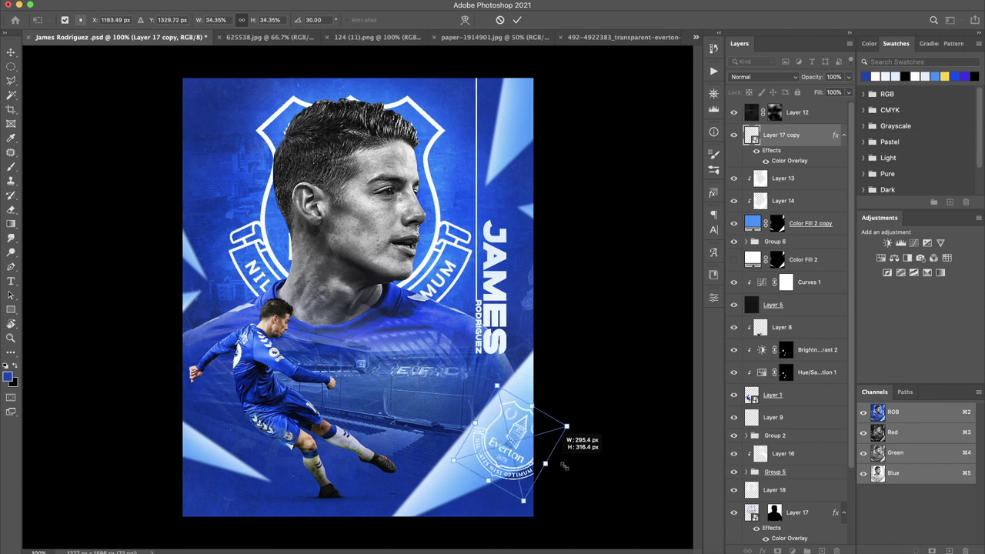
pyautogui.moveTo(537, 445); pyautogui.dragTo(571, 475)
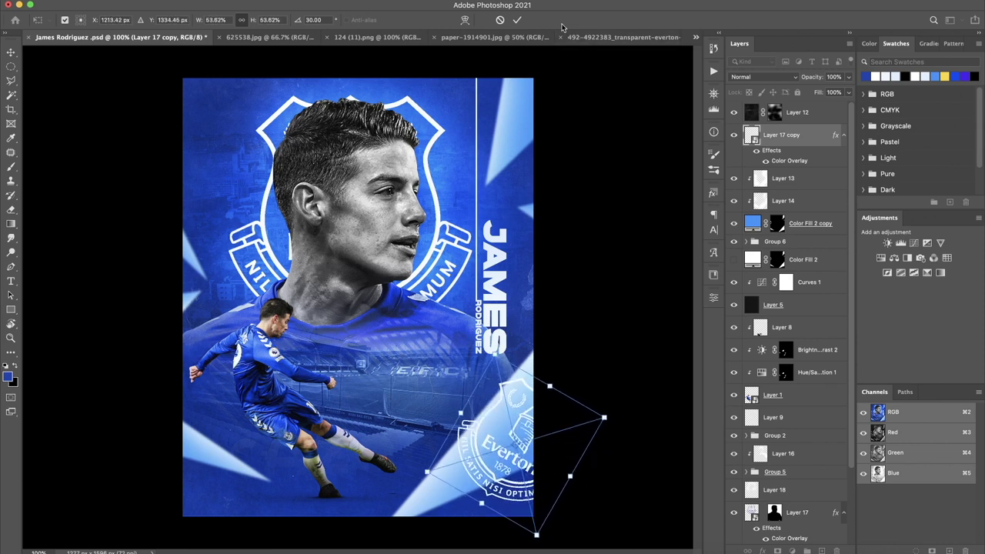
pyautogui.click(519, 20)
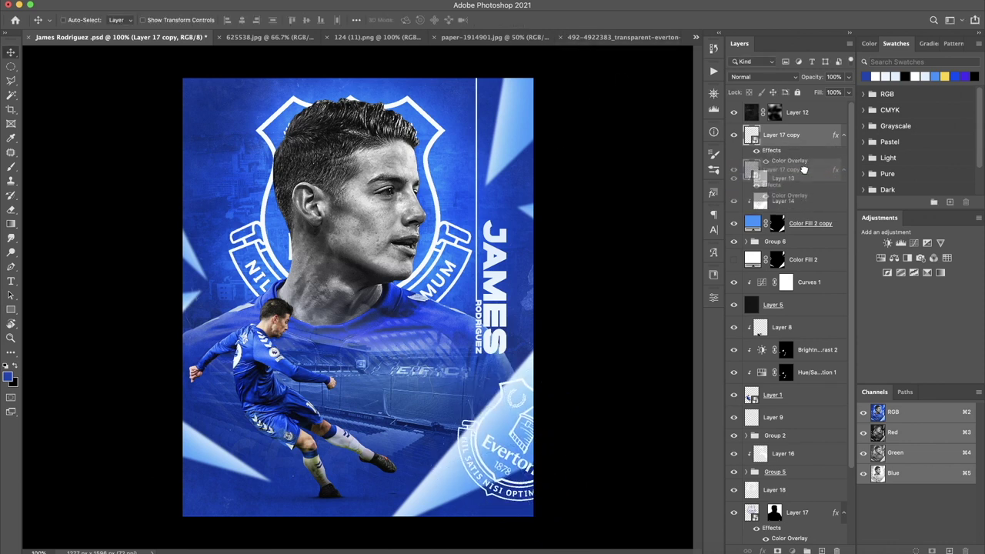
# Clip the crest copy, rasterize its layer style, and set it to Soft Light
pyautogui.click(844, 137)
pyautogui.hotkey('ctrl', 'alt', 'g')
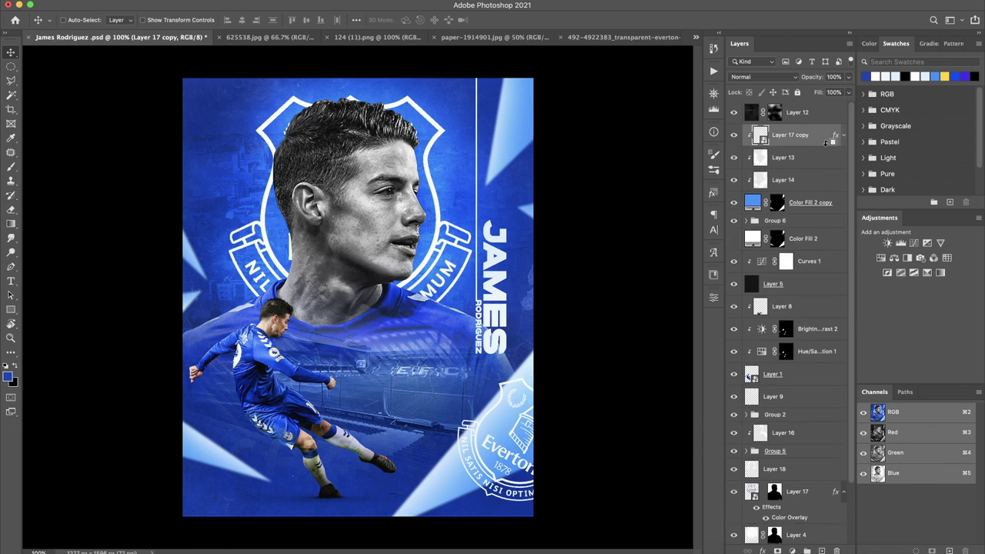
pyautogui.click(765, 77)
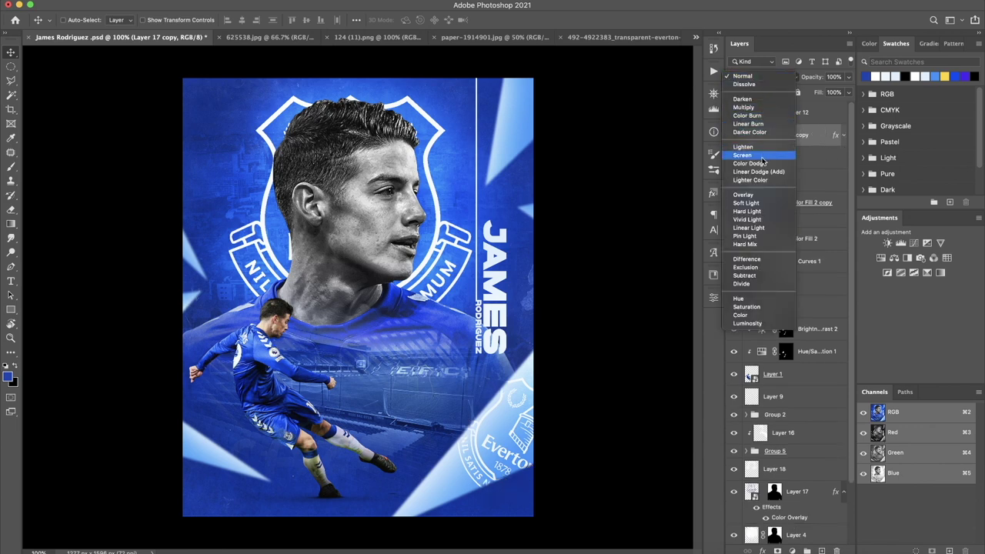
pyautogui.click(837, 148)
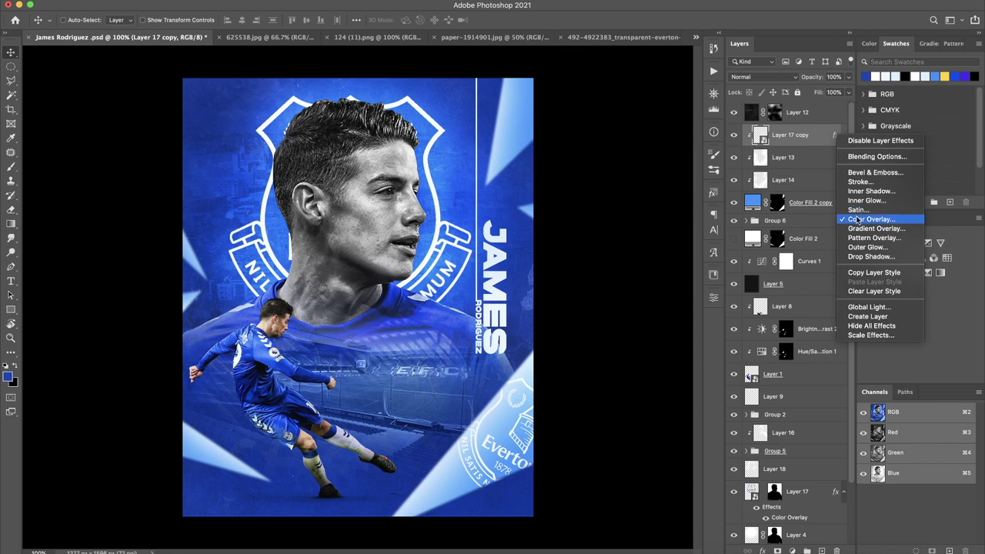
pyautogui.rightClick(800, 142)
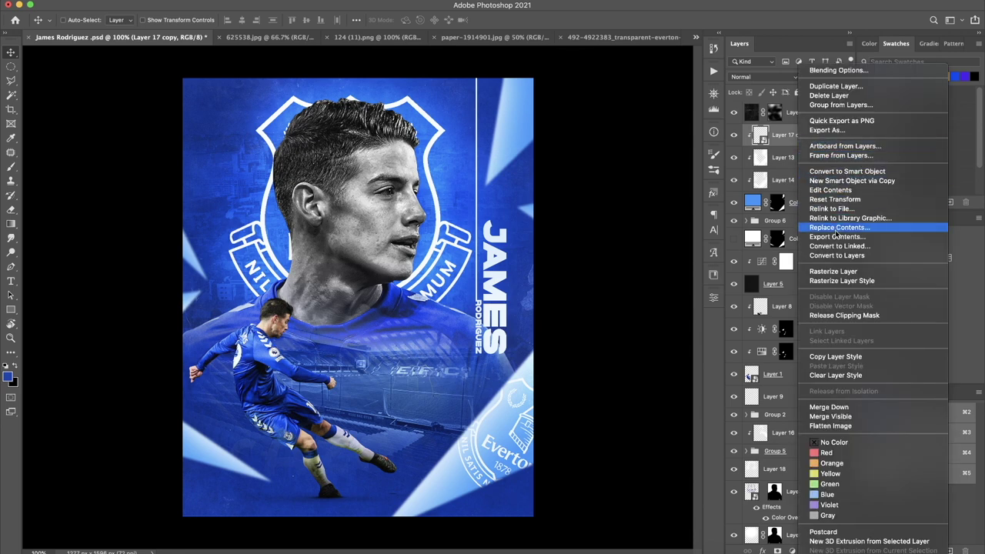
pyautogui.click(841, 281)
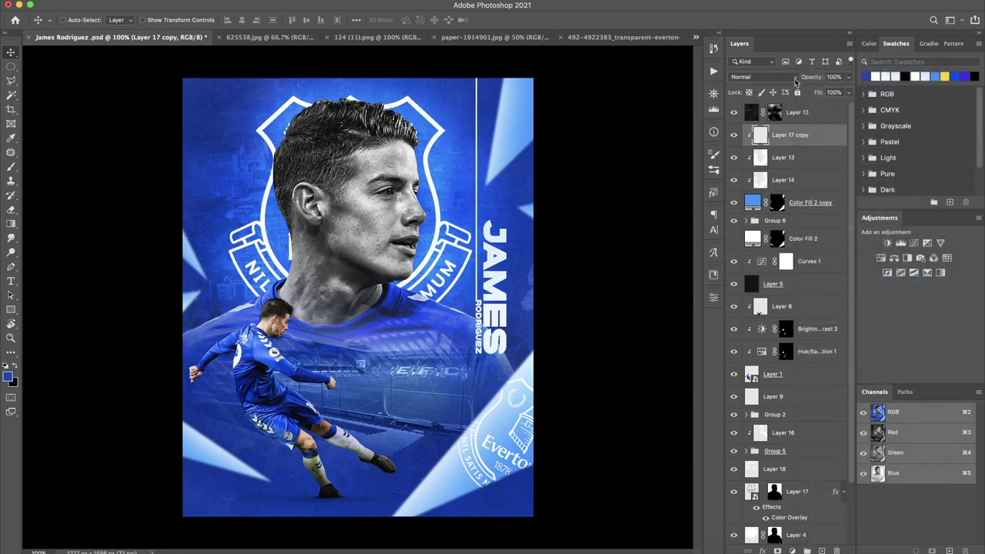
pyautogui.click(795, 78)
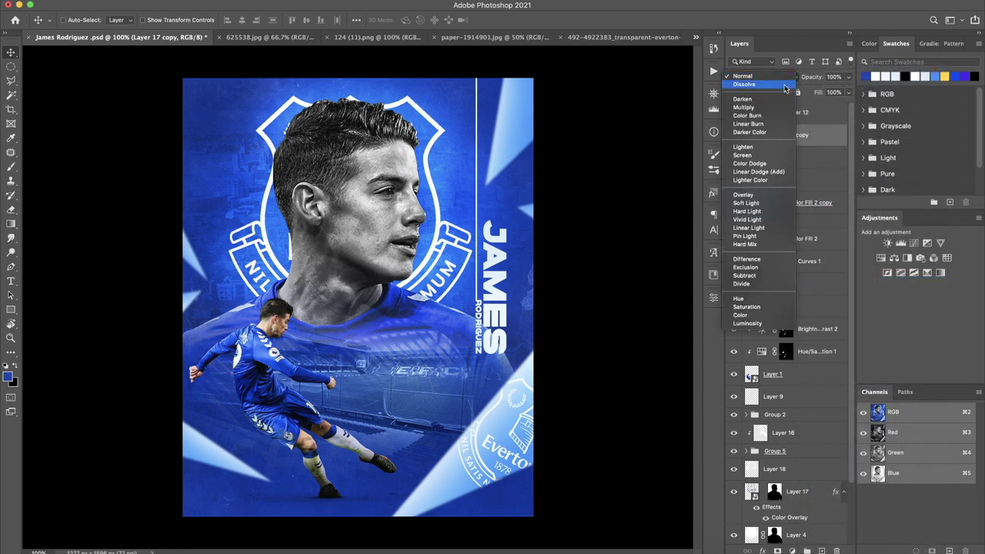
pyautogui.click(773, 203)
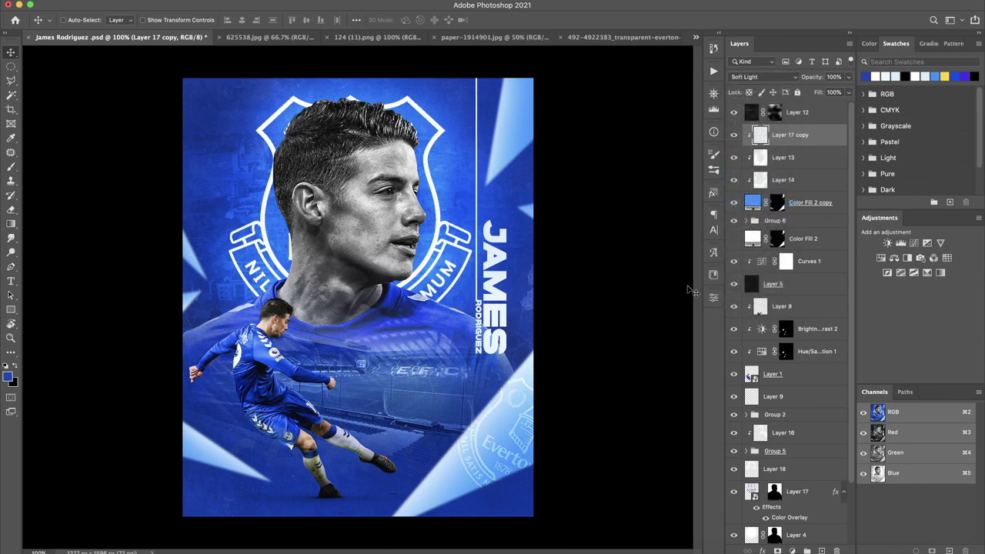
# Scale the crest to 141%, rotate it, and fade it to 37% opacity
pyautogui.hotkey('ctrl', 't')
pyautogui.moveTo(577, 378)
pyautogui.mouseDown()
pyautogui.moveTo(646, 371)
pyautogui.moveTo(569, 266)
pyautogui.mouseUp()
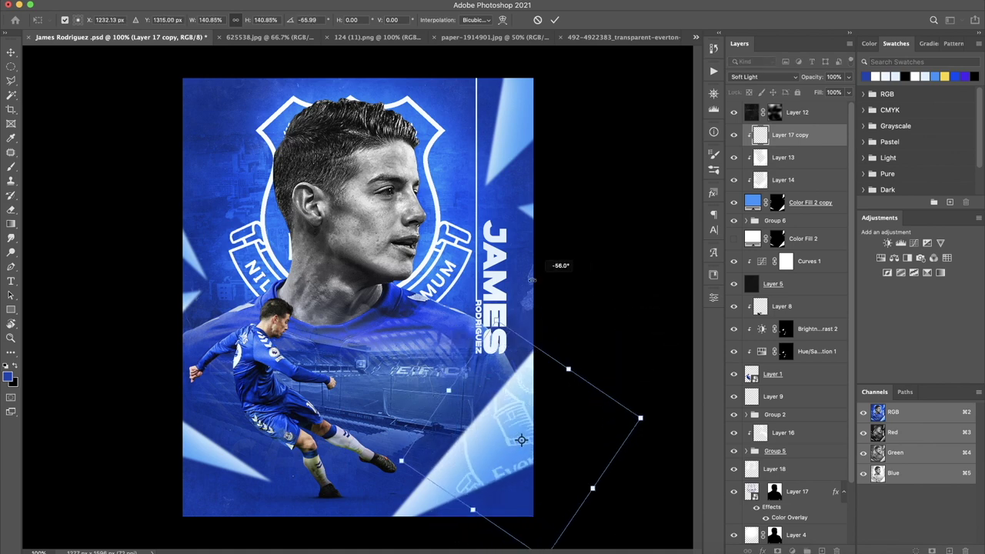
pyautogui.moveTo(592, 300)
pyautogui.mouseDown()
pyautogui.moveTo(596, 454)
pyautogui.moveTo(501, 483)
pyautogui.moveTo(534, 409)
pyautogui.moveTo(567, 421)
pyautogui.mouseUp()
pyautogui.click(557, 21)
pyautogui.moveTo(818, 82); pyautogui.dragTo(787, 83)
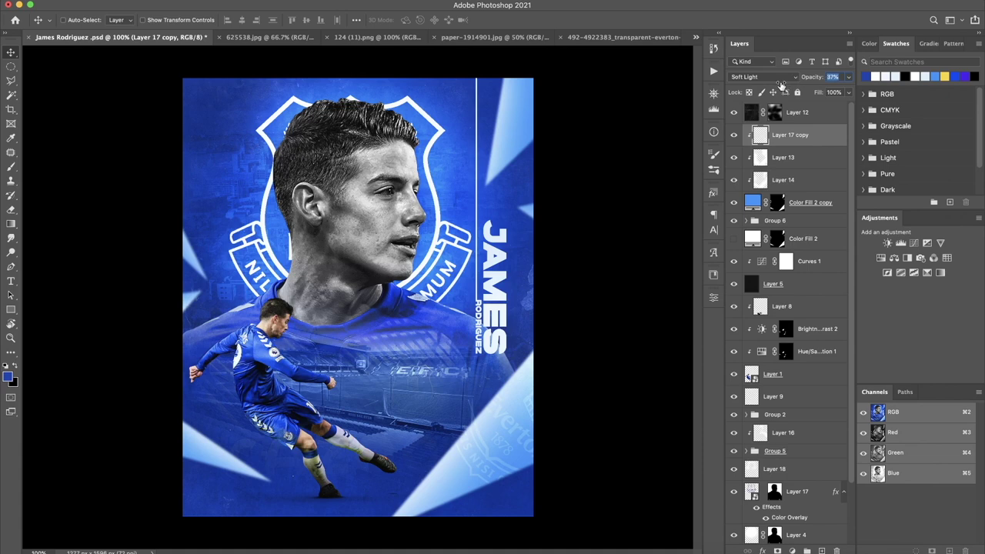
pyautogui.moveTo(568, 420); pyautogui.dragTo(539, 456)
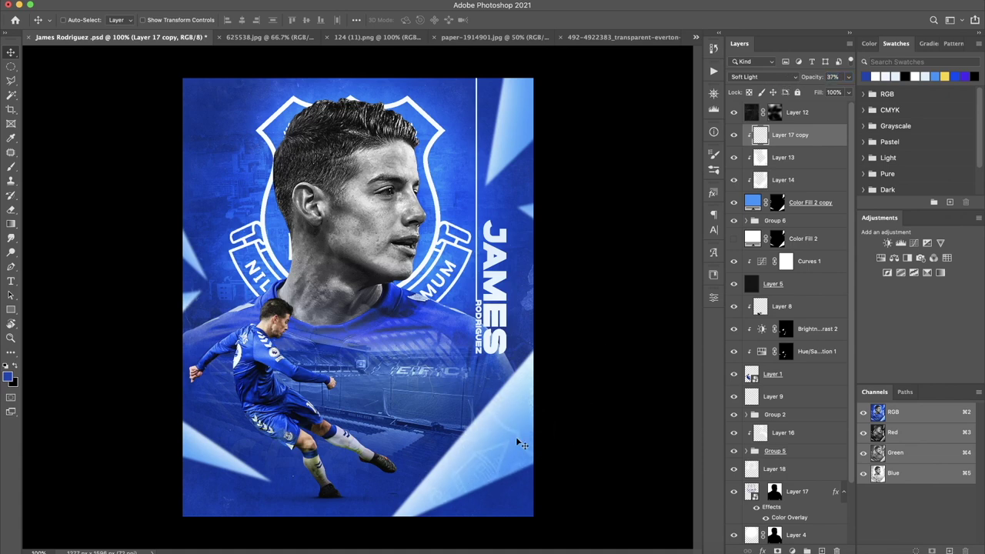
pyautogui.press('r')
pyautogui.moveTo(325, 258); pyautogui.dragTo(373, 258)
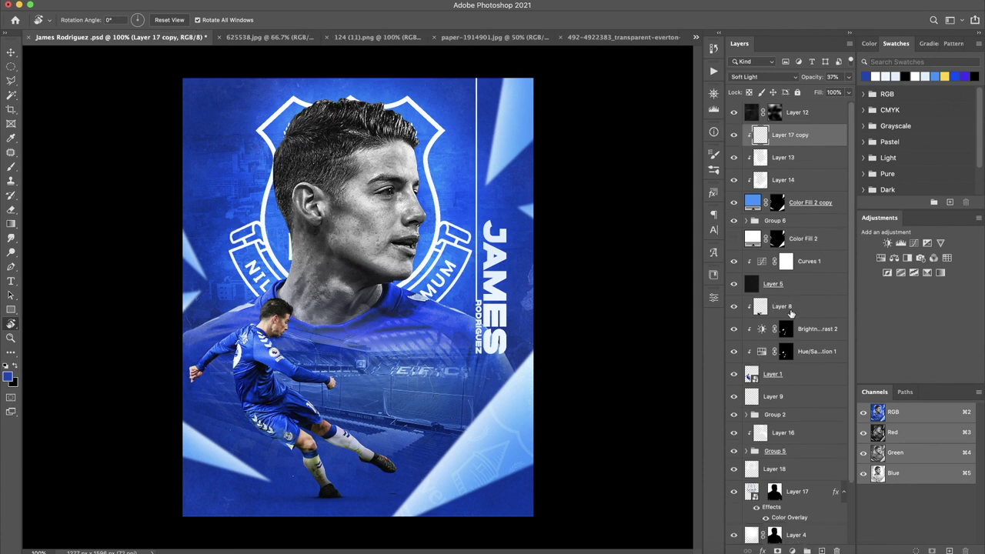
pyautogui.click(810, 311)
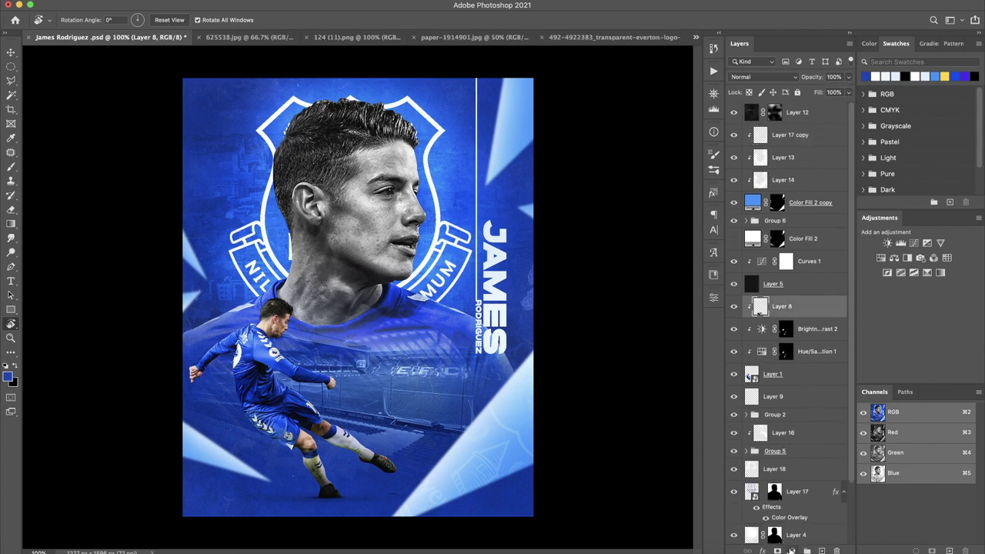
# Clip a Color Balance to Layer 8: midtones cyan -24/blue +34, shadows cyan -13/blue +9
pyautogui.click(792, 551)
pyautogui.click(817, 443)
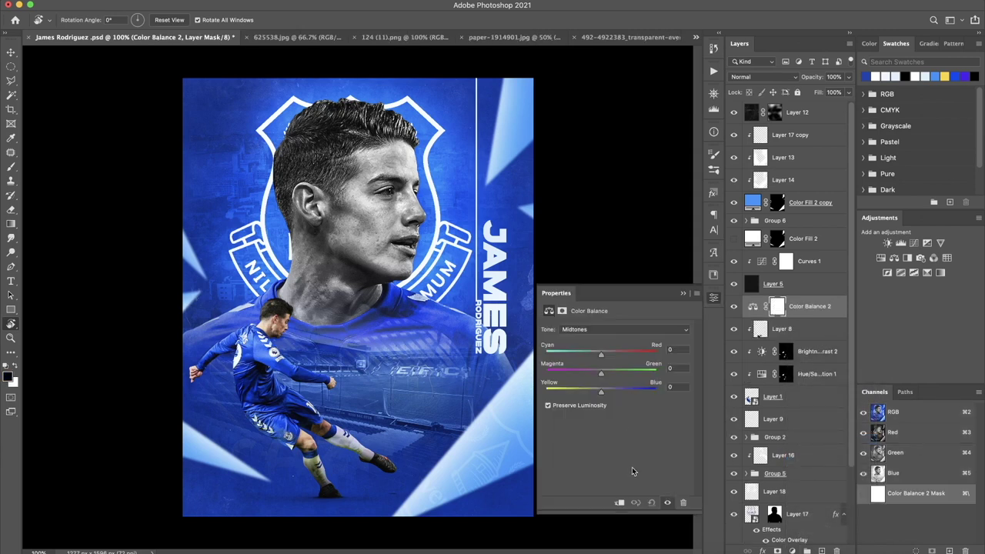
pyautogui.click(620, 503)
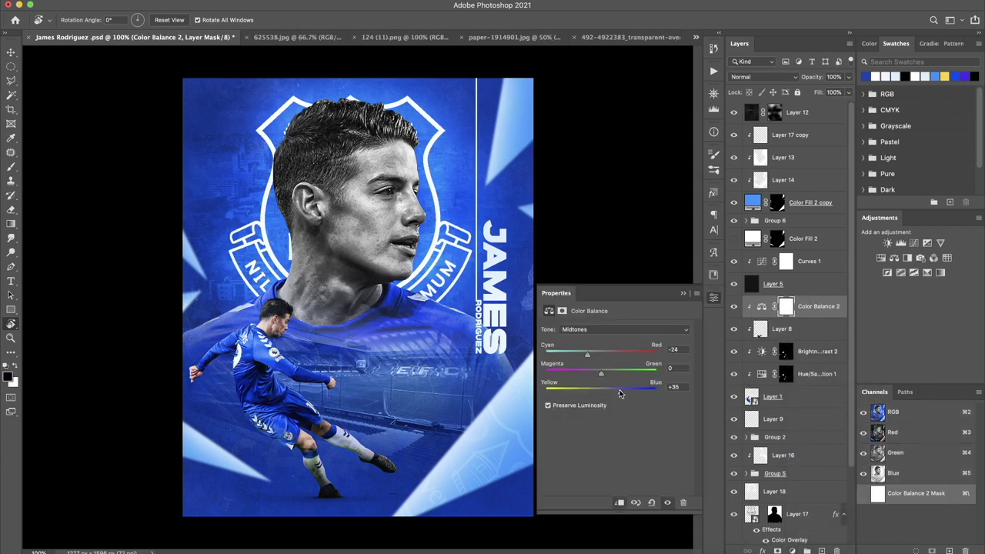
pyautogui.click(615, 331)
pyautogui.click(605, 320)
pyautogui.moveTo(606, 357); pyautogui.dragTo(593, 357)
pyautogui.moveTo(601, 391); pyautogui.dragTo(603, 377)
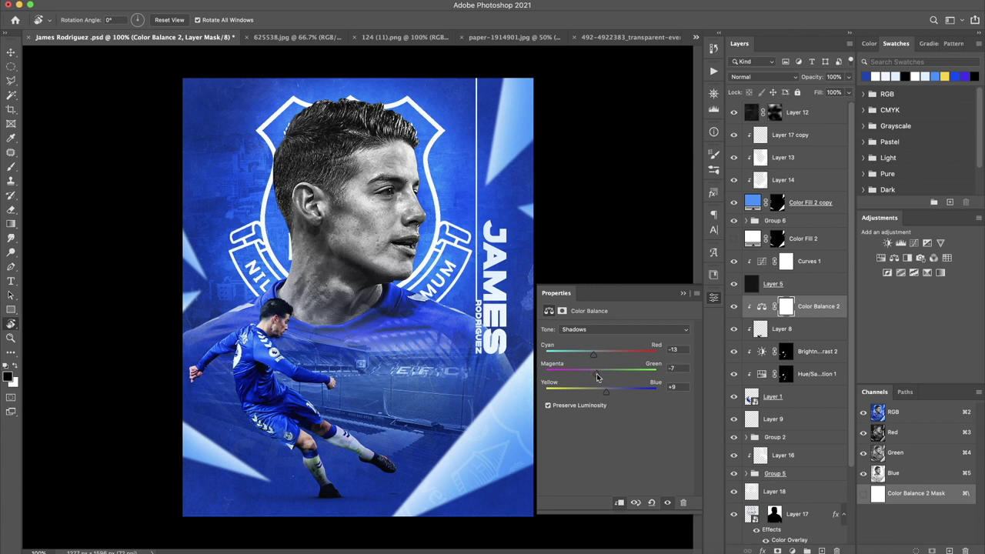
# Add an empty Layer 19 clipped to the layer below
pyautogui.click(823, 552)
pyautogui.keyDown('alt'); pyautogui.click(818, 316); pyautogui.keyUp('alt')
pyautogui.click(685, 293)
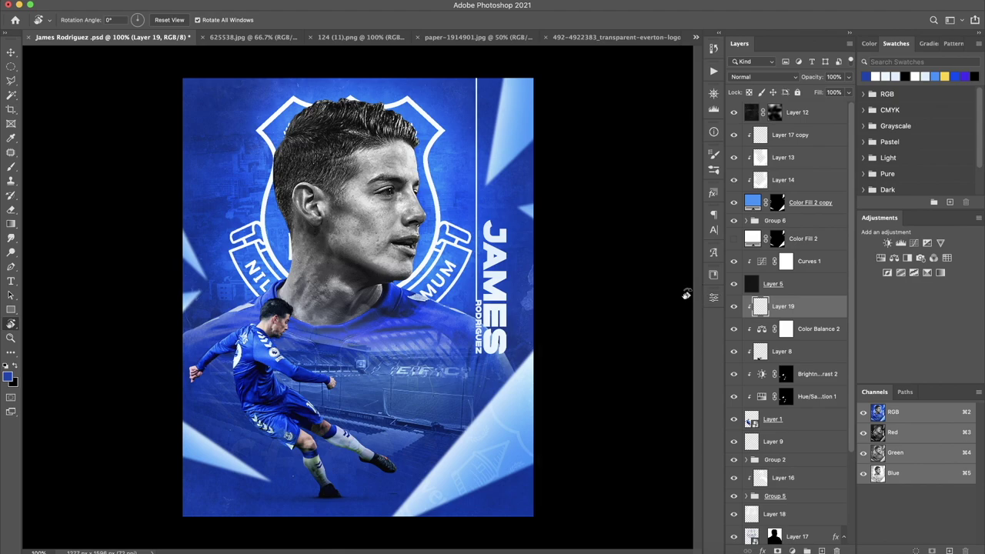
# Zoom to 200%, rotate the view, and release Layer 19's clipping
pyautogui.press('super+plus')
pyautogui.moveTo(395, 316); pyautogui.dragTo(378, 239)
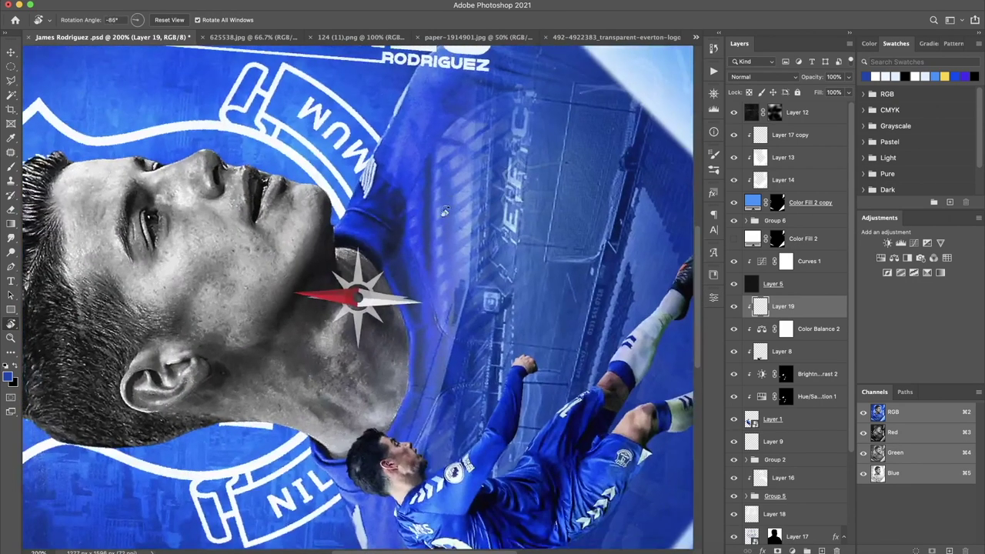
pyautogui.press('b')
pyautogui.press('r')
pyautogui.moveTo(408, 245)
pyautogui.mouseDown()
pyautogui.moveTo(394, 243)
pyautogui.moveTo(412, 412)
pyautogui.moveTo(412, 394)
pyautogui.mouseUp()
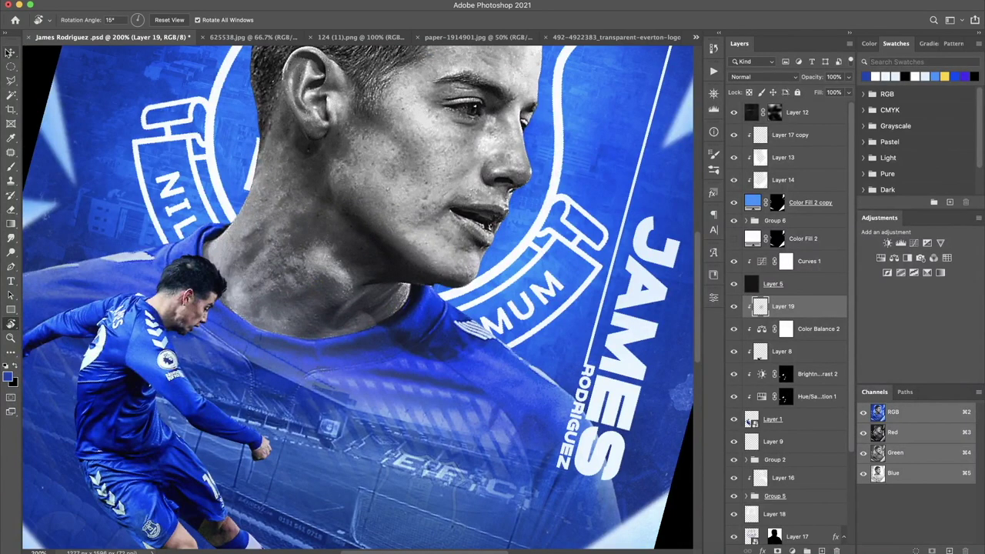
pyautogui.click(11, 51)
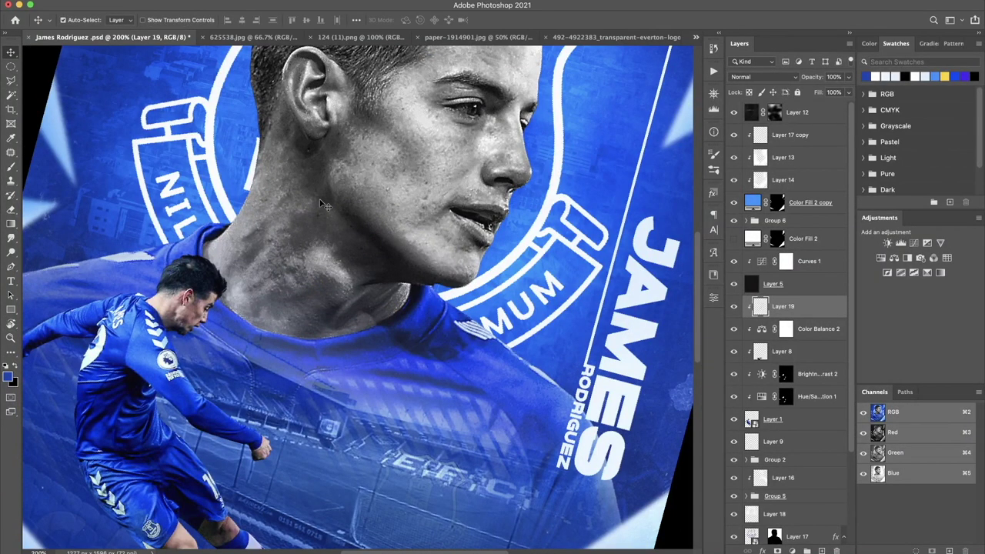
pyautogui.press('super+alt+g')
pyautogui.press('super+minus')
pyautogui.press('super+minus')
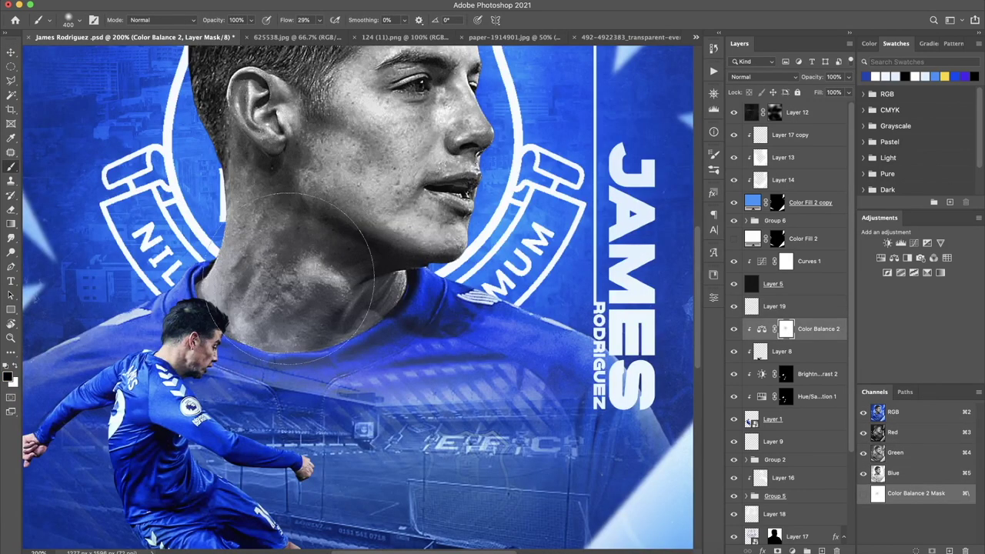
# Adjust the brush hardness, pan to the kicking player, and re-clip Layer 19
pyautogui.rightClick(370, 276)
pyautogui.click(359, 314)
pyautogui.press('Return')
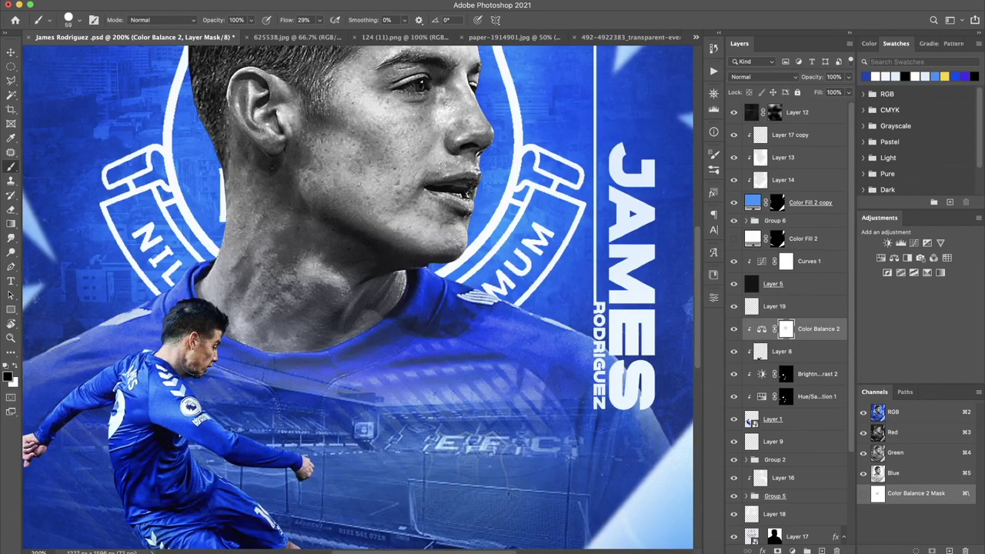
pyautogui.click(714, 108)
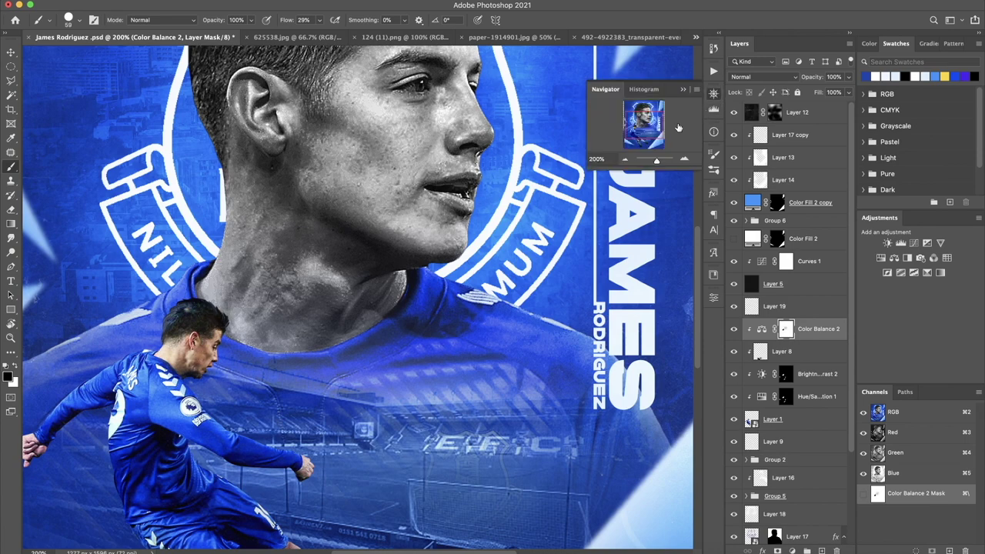
pyautogui.moveTo(645, 125); pyautogui.dragTo(639, 135)
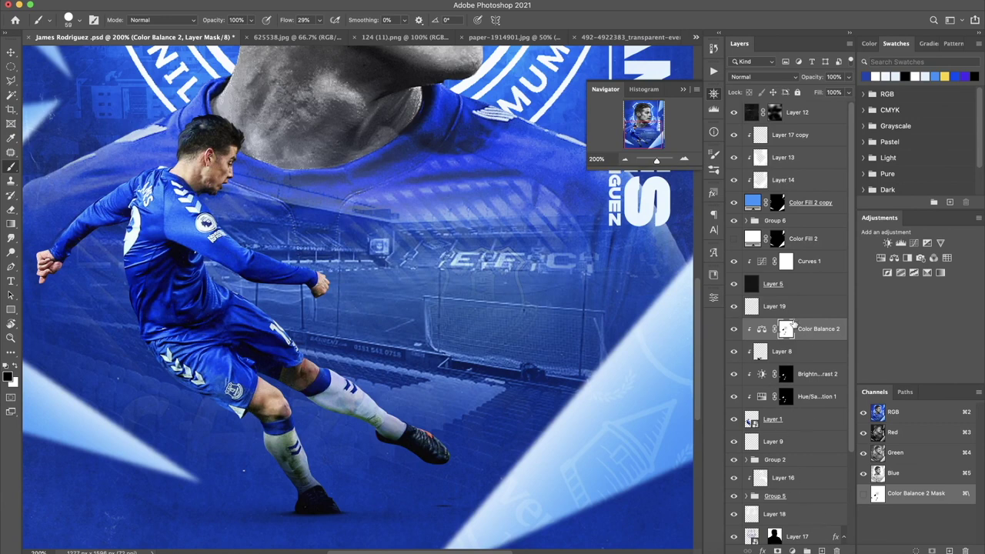
pyautogui.keyDown('alt'); pyautogui.click(770, 315); pyautogui.keyUp('alt')
pyautogui.click(774, 312)
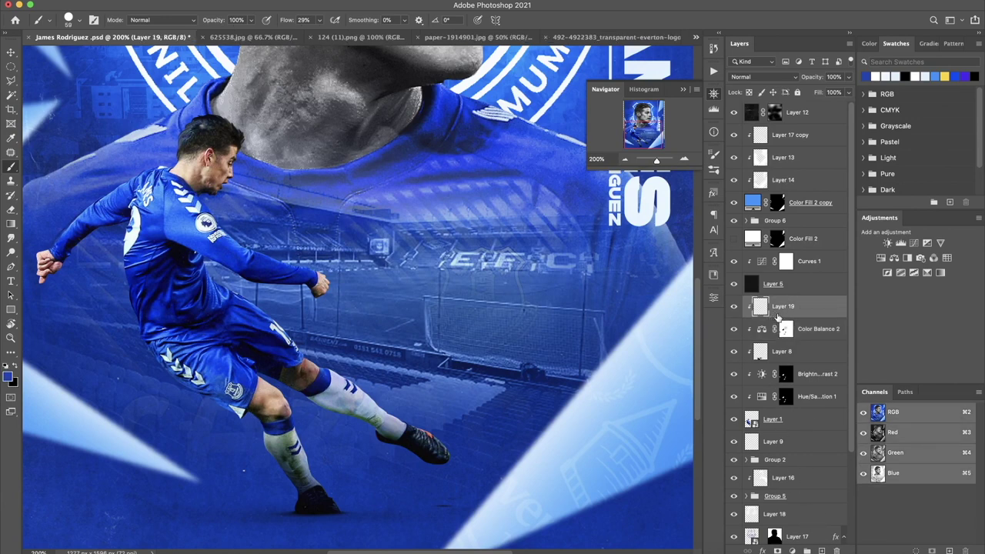
# Set Layer 19 to Overlay and ready a low-flow brush painting in white
pyautogui.click(762, 77)
pyautogui.click(758, 197)
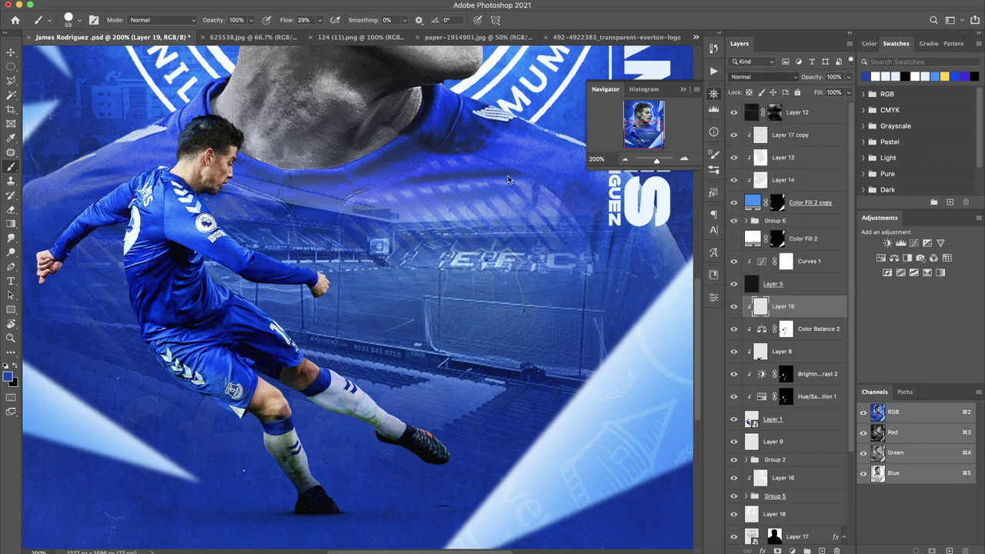
pyautogui.rightClick(246, 185)
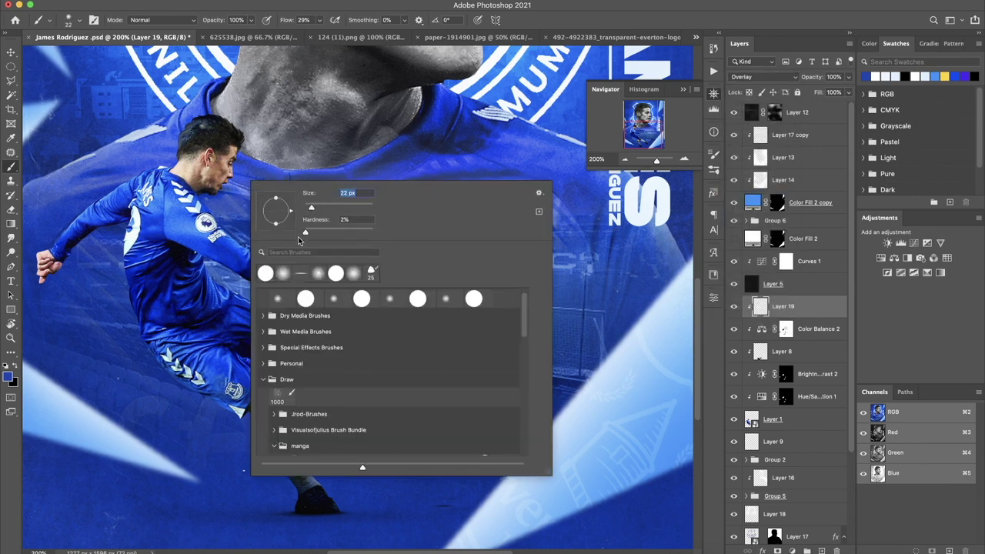
pyautogui.moveTo(286, 20); pyautogui.dragTo(263, 27)
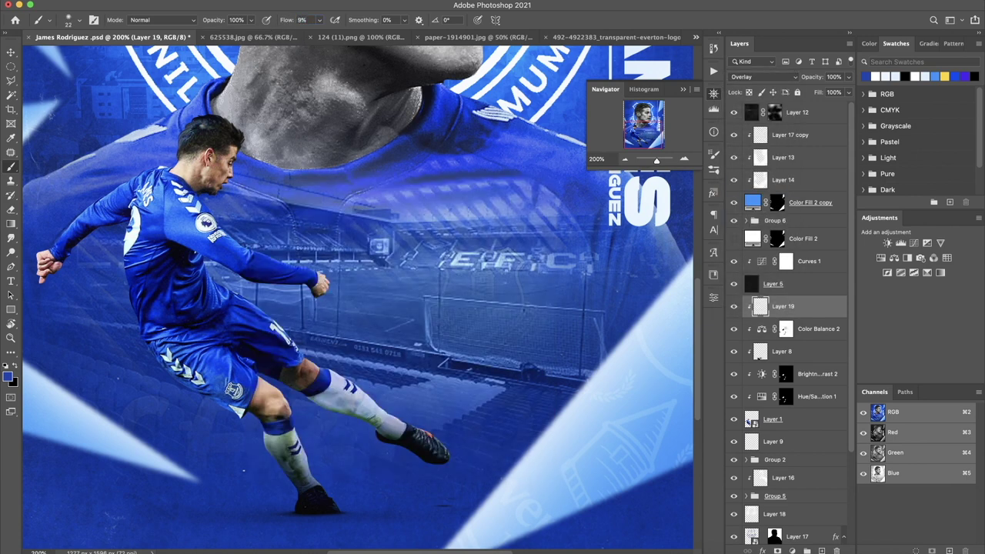
pyautogui.press('d')
pyautogui.press('x')
# Brighten the player's shoulder and chest, then enlarge the brush to 41 px
pyautogui.moveTo(188, 208); pyautogui.dragTo(221, 243)
pyautogui.moveTo(191, 210); pyautogui.dragTo(217, 237)
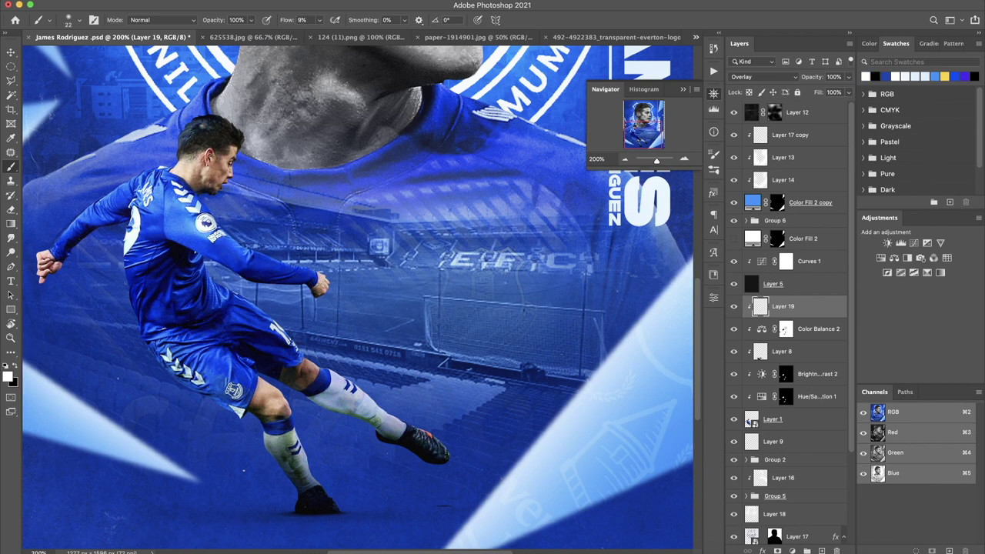
pyautogui.rightClick(274, 182)
pyautogui.moveTo(343, 224); pyautogui.dragTo(353, 223)
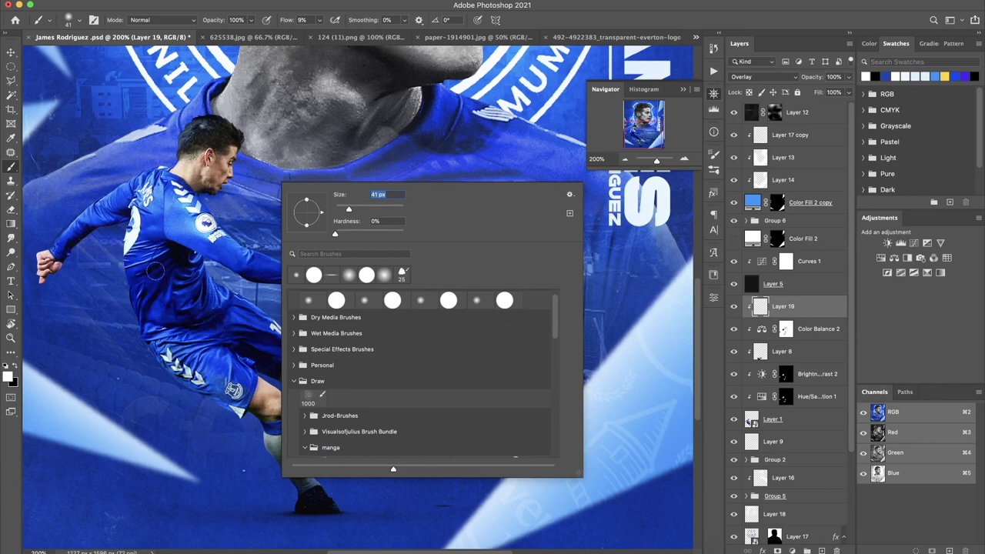
pyautogui.press('Return')
# Paint white highlights on the upper arm, neck, waist, thigh, shorts and shin
pyautogui.moveTo(119, 188); pyautogui.dragTo(74, 227)
pyautogui.moveTo(225, 179); pyautogui.dragTo(231, 161)
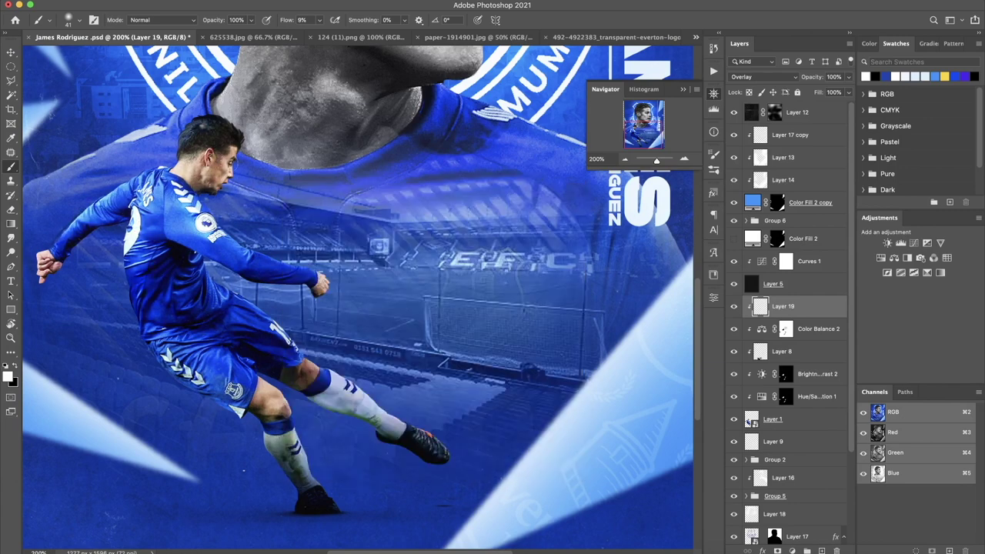
pyautogui.moveTo(281, 301)
pyautogui.mouseDown()
pyautogui.moveTo(234, 304)
pyautogui.moveTo(287, 351)
pyautogui.mouseUp()
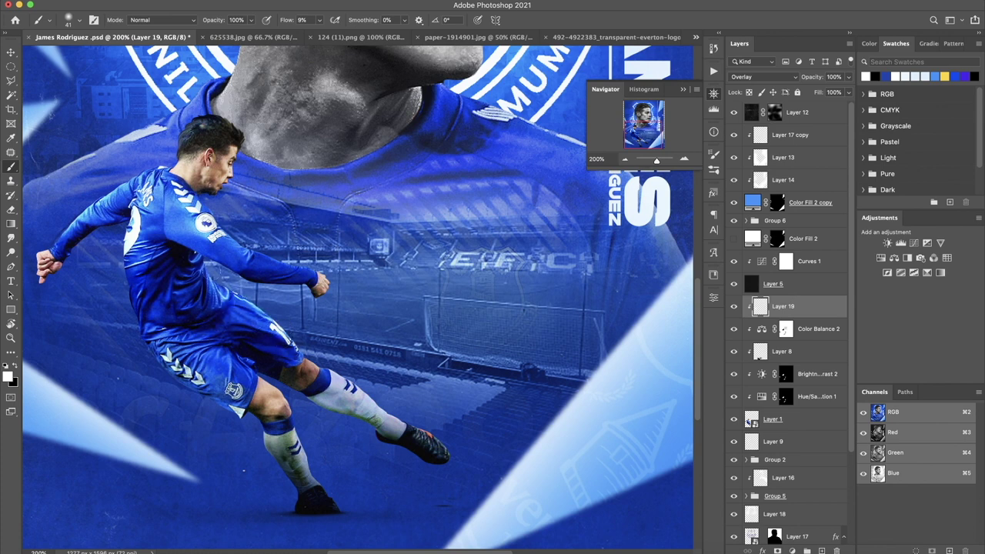
pyautogui.moveTo(288, 360)
pyautogui.mouseDown()
pyautogui.moveTo(348, 388)
pyautogui.moveTo(399, 431)
pyautogui.mouseUp()
pyautogui.moveTo(252, 375)
pyautogui.mouseDown()
pyautogui.moveTo(218, 358)
pyautogui.moveTo(281, 410)
pyautogui.moveTo(314, 477)
pyautogui.mouseUp()
pyautogui.moveTo(196, 342)
pyautogui.mouseDown()
pyautogui.moveTo(211, 362)
pyautogui.moveTo(260, 371)
pyautogui.moveTo(291, 435)
pyautogui.mouseUp()
# Darken the knee and shin in black, then re-brighten the chest and head
pyautogui.press('x')
pyautogui.moveTo(258, 400); pyautogui.dragTo(304, 484)
pyautogui.moveTo(310, 396); pyautogui.dragTo(389, 436)
pyautogui.press('x')
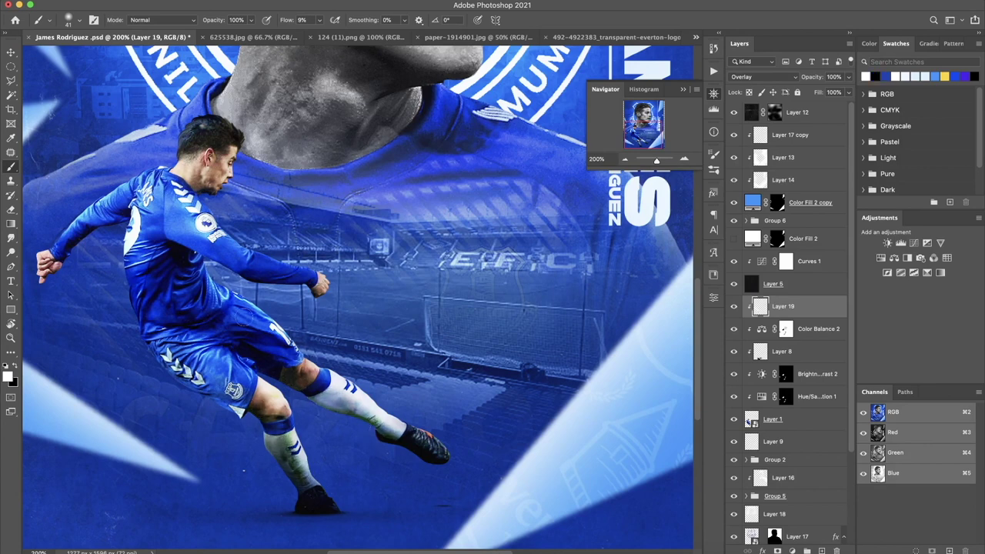
pyautogui.moveTo(231, 254); pyautogui.dragTo(248, 240)
pyautogui.moveTo(204, 215)
pyautogui.mouseDown()
pyautogui.moveTo(184, 185)
pyautogui.moveTo(229, 158)
pyautogui.mouseUp()
# Darken the hair, shade the raised hand, and lower Layer 19's fill to 44%
pyautogui.press('x')
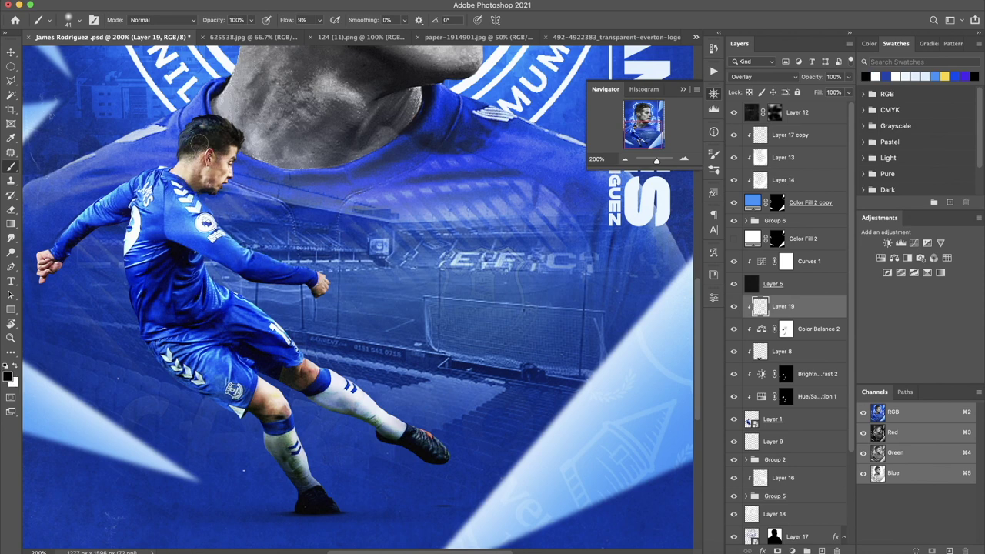
pyautogui.moveTo(210, 121)
pyautogui.mouseDown()
pyautogui.moveTo(183, 138)
pyautogui.moveTo(212, 119)
pyautogui.moveTo(231, 140)
pyautogui.mouseUp()
pyautogui.press('x')
pyautogui.moveTo(69, 254)
pyautogui.mouseDown()
pyautogui.moveTo(49, 266)
pyautogui.moveTo(53, 289)
pyautogui.moveTo(56, 278)
pyautogui.mouseUp()
pyautogui.press('x')
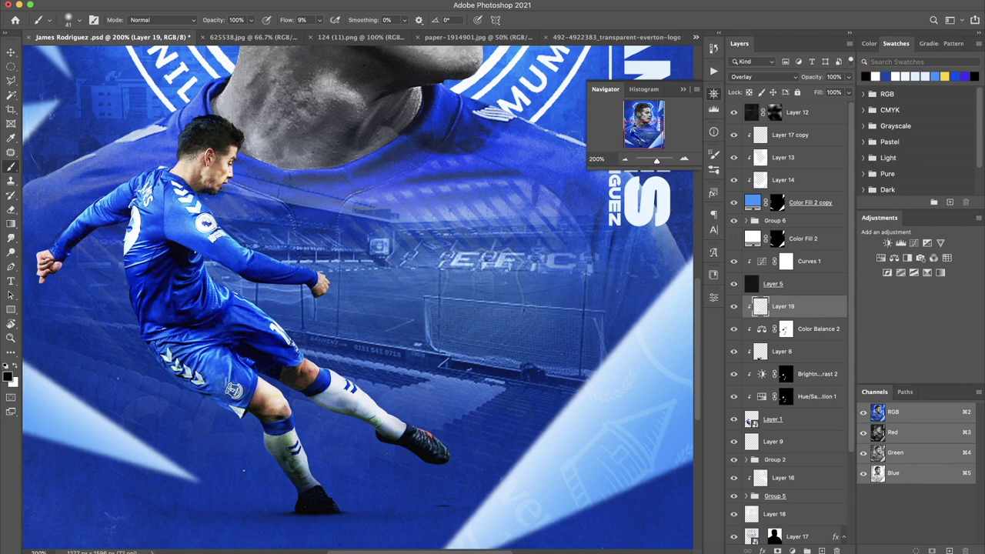
pyautogui.click(624, 160)
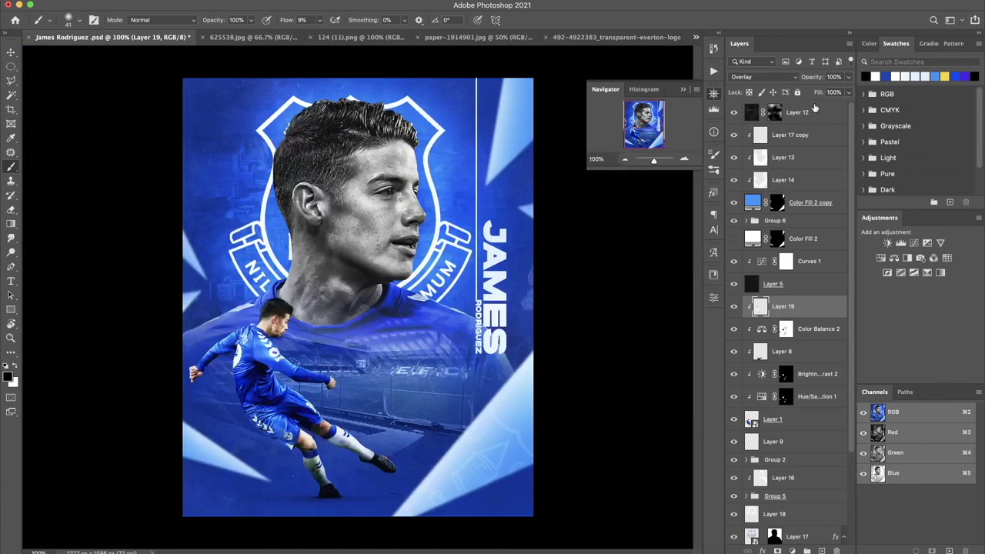
pyautogui.moveTo(817, 92); pyautogui.dragTo(774, 114)
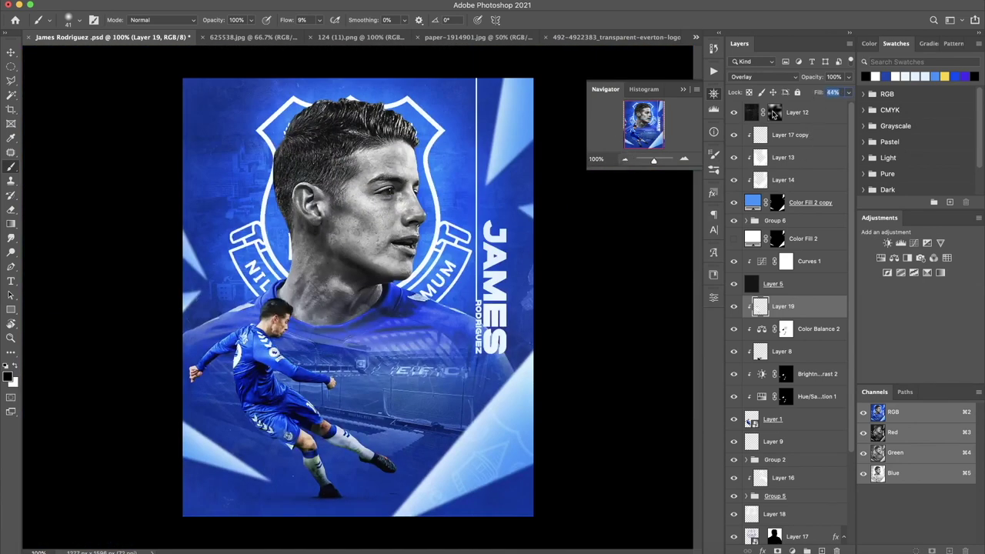
# Recolour the Color Fill 2 copy to a vivid blue (RGB 19, 147, 255) in the Color Picker
pyautogui.press('r')
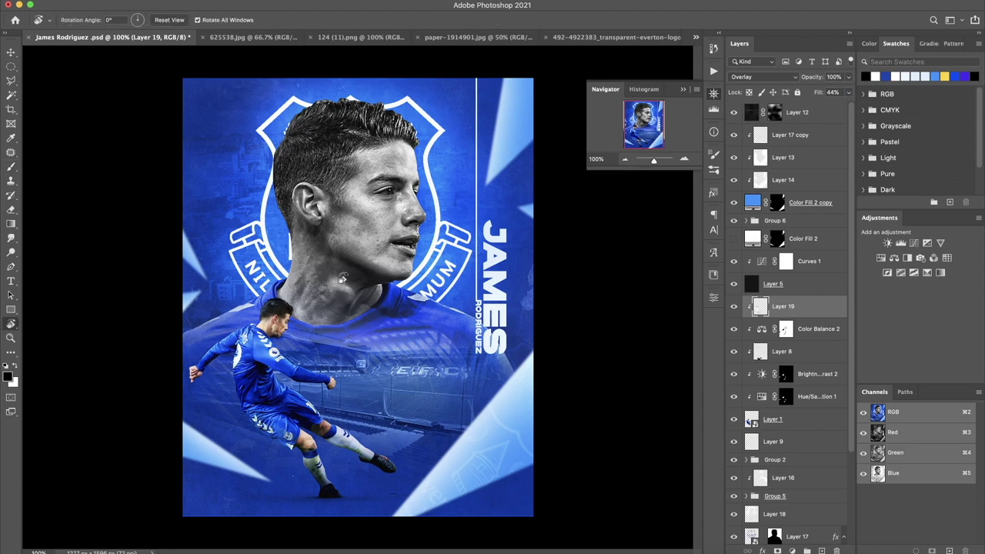
pyautogui.moveTo(343, 274); pyautogui.dragTo(375, 322)
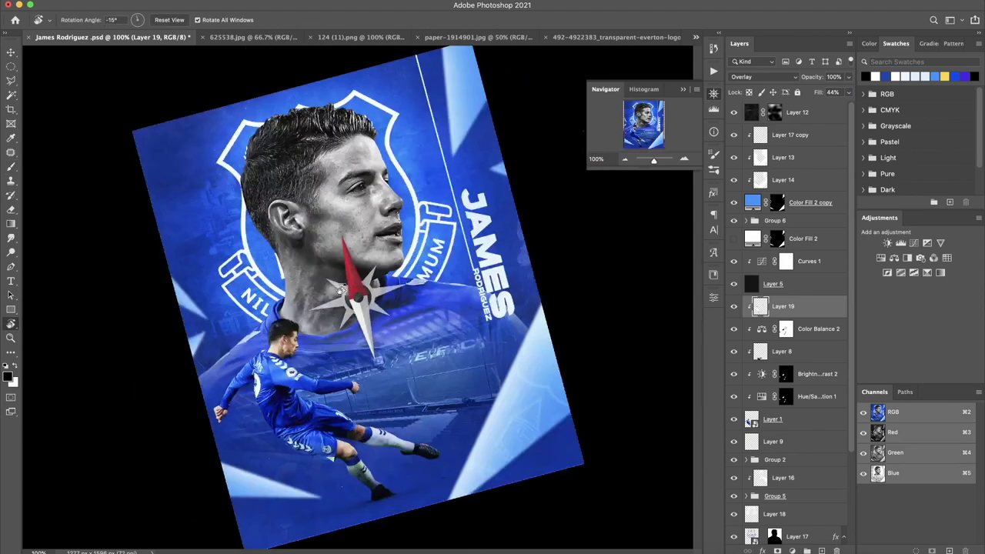
pyautogui.moveTo(375, 322); pyautogui.dragTo(342, 287)
pyautogui.doubleClick(754, 202)
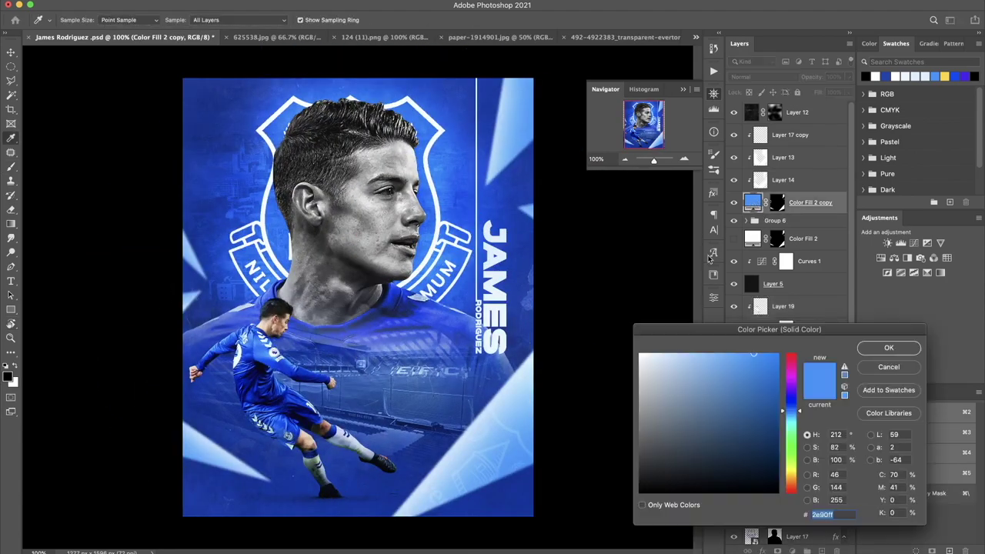
pyautogui.moveTo(760, 356)
pyautogui.mouseDown()
pyautogui.moveTo(766, 382)
pyautogui.moveTo(635, 357)
pyautogui.moveTo(733, 353)
pyautogui.mouseUp()
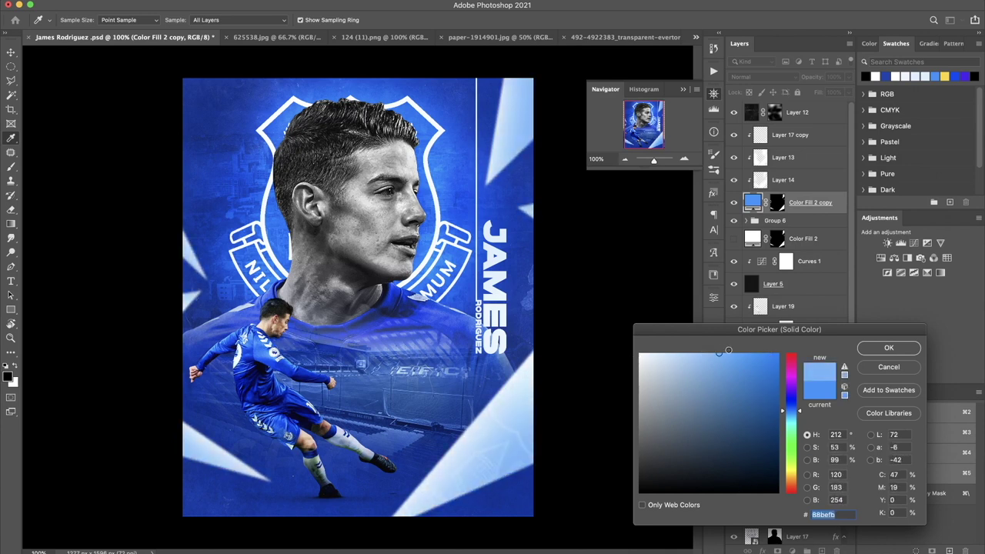
pyautogui.click(754, 354)
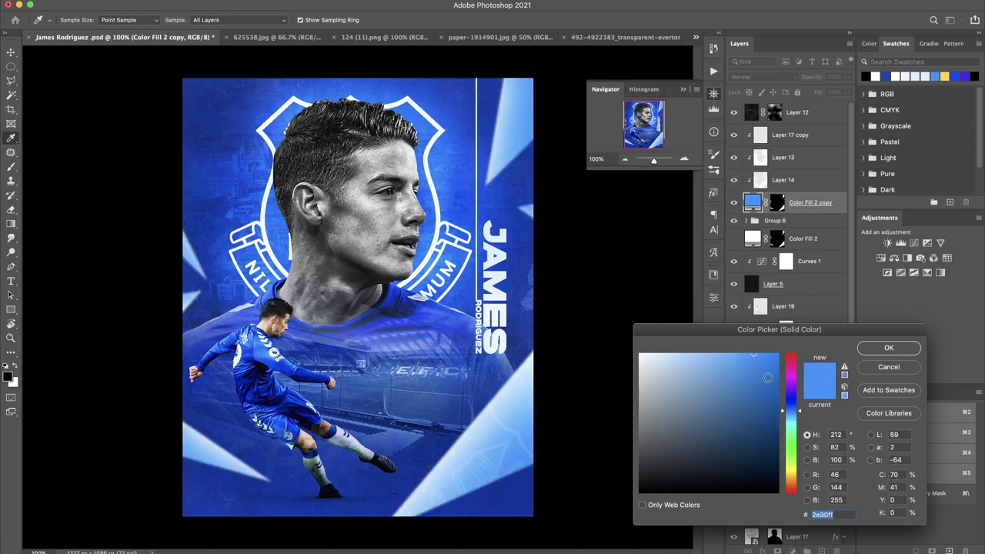
pyautogui.moveTo(789, 408); pyautogui.dragTo(797, 412)
pyautogui.click(765, 349)
pyautogui.moveTo(765, 348); pyautogui.dragTo(771, 354)
# Confirm the new blue fill colour and collapse the Navigator panel
pyautogui.click(877, 348)
pyautogui.press('r')
pyautogui.moveTo(344, 300)
pyautogui.mouseDown()
pyautogui.moveTo(383, 307)
pyautogui.moveTo(340, 295)
pyautogui.mouseUp()
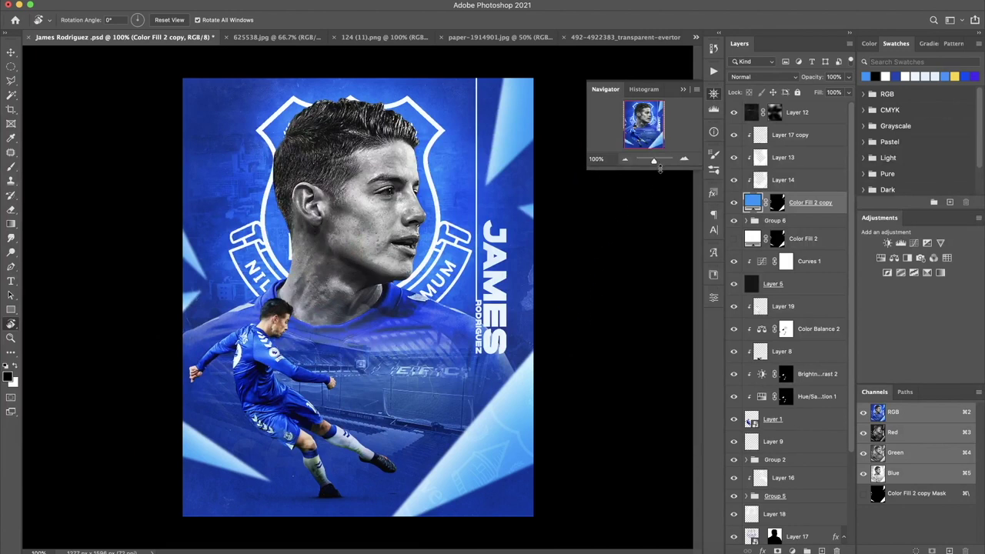
pyautogui.click(684, 92)
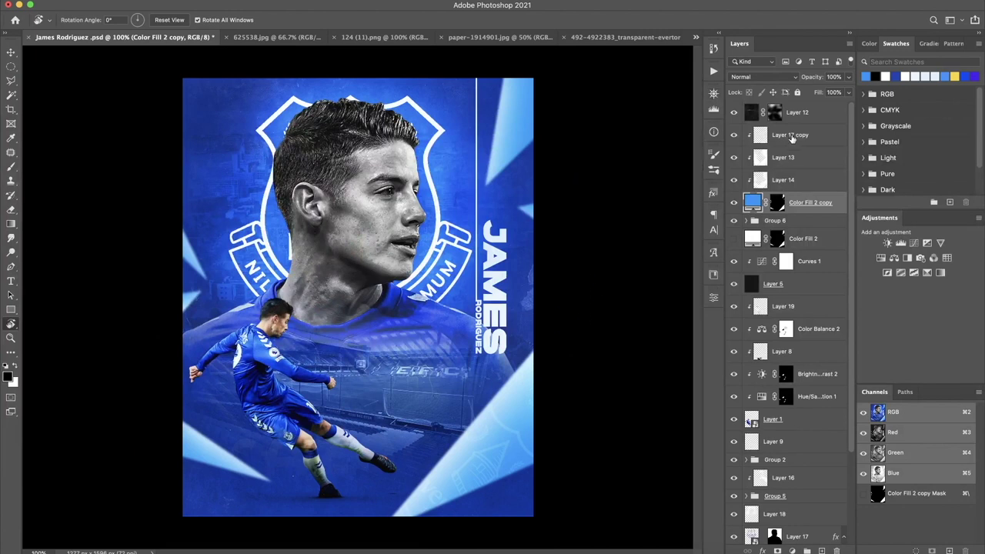
# Move Curves 1 and the black layer up below Layer 12, and add a layer above Layer 19
pyautogui.click(828, 240)
pyautogui.click(783, 262)
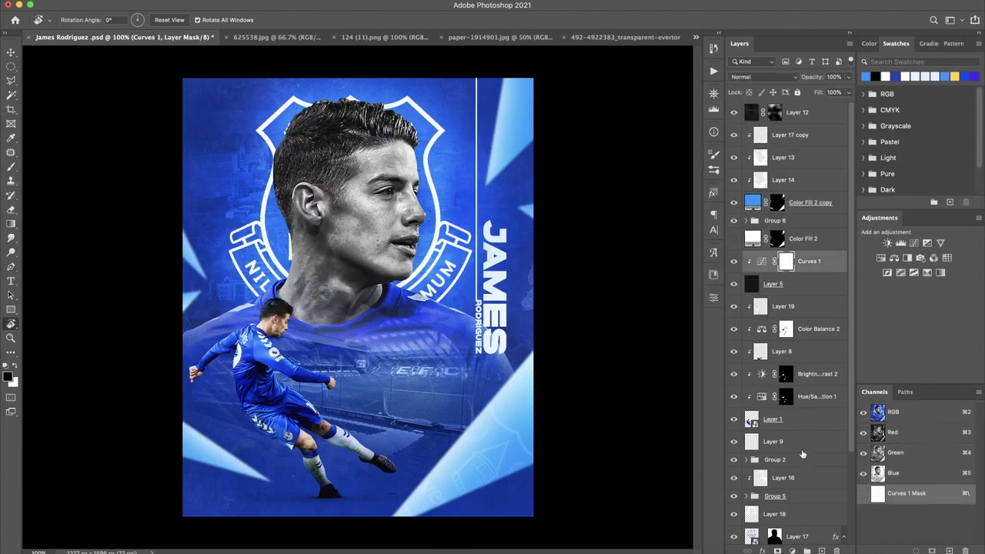
pyautogui.keyDown('shift'); pyautogui.click(797, 284); pyautogui.keyUp('shift')
pyautogui.moveTo(816, 269); pyautogui.dragTo(815, 125)
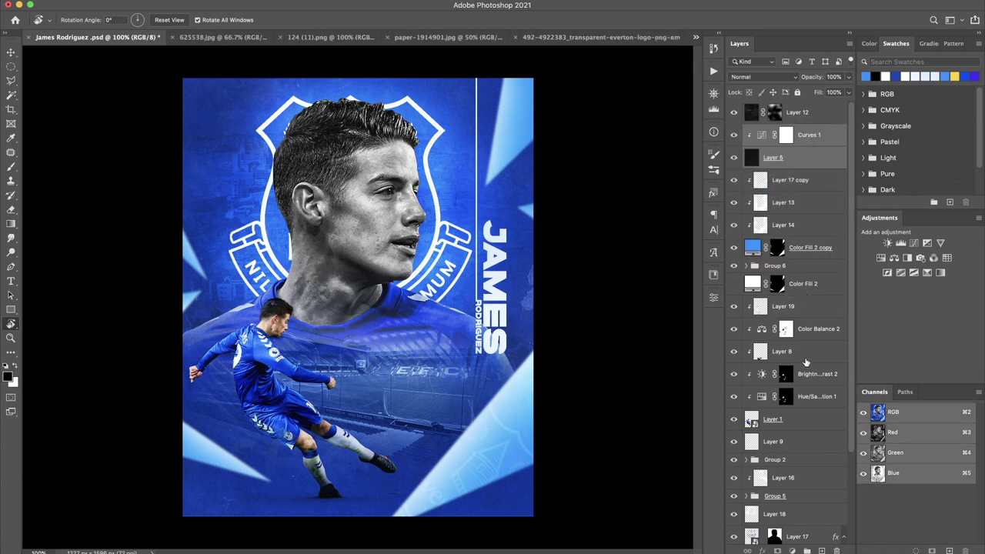
pyautogui.click(817, 307)
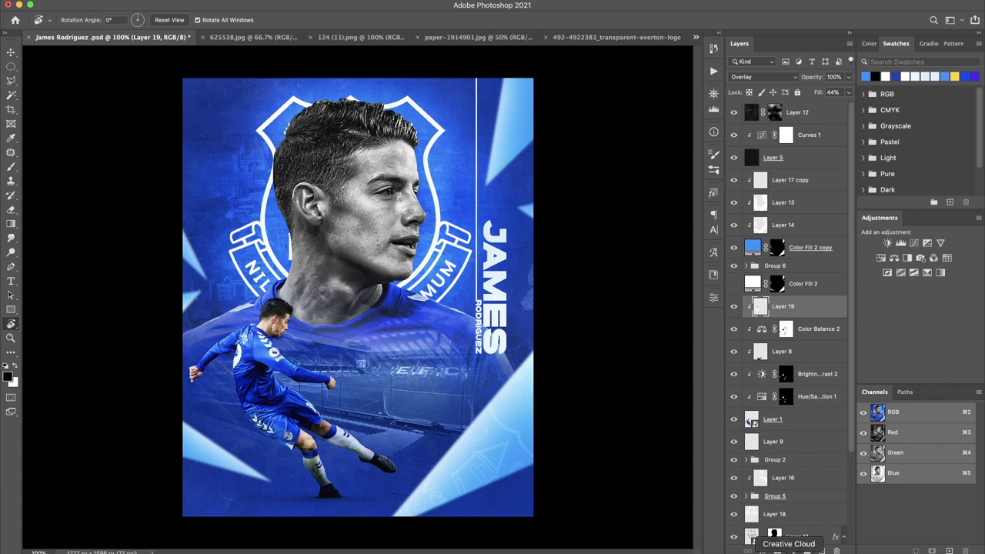
pyautogui.click(822, 551)
# Draw a white-filled ellipse circle and move it onto the player's kicking foot
pyautogui.click(17, 312)
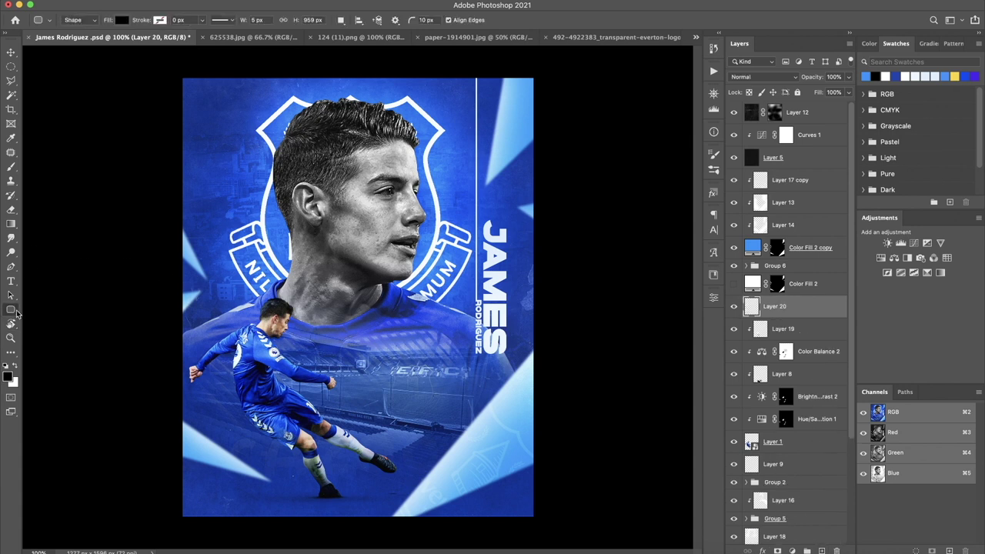
pyautogui.moveTo(392, 419); pyautogui.dragTo(433, 462)
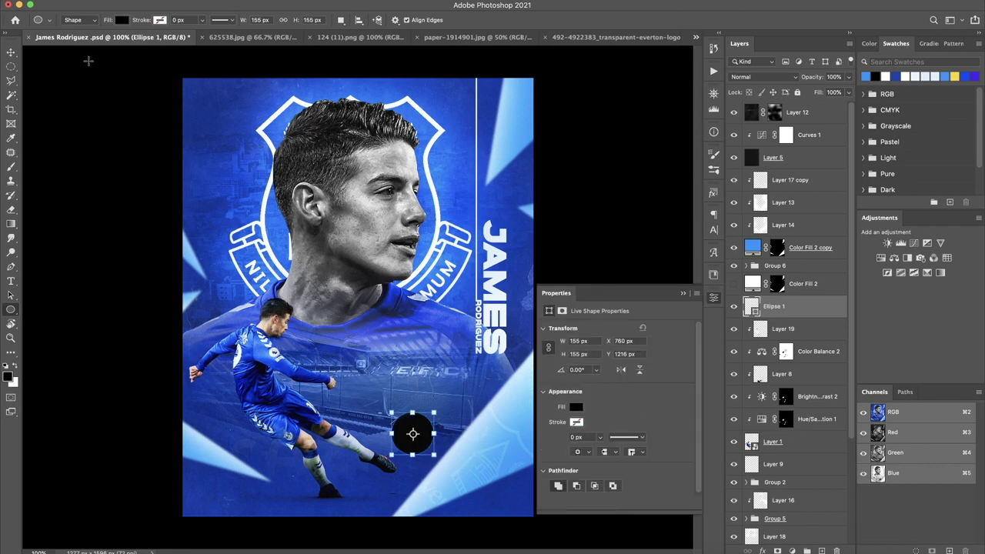
pyautogui.click(575, 408)
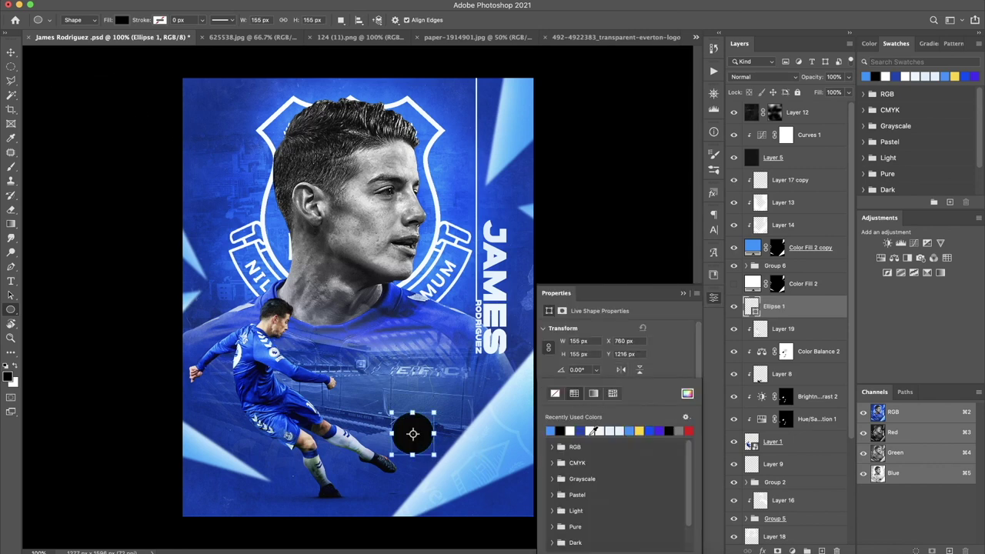
pyautogui.click(591, 431)
pyautogui.click(11, 52)
pyautogui.moveTo(451, 428); pyautogui.dragTo(436, 434)
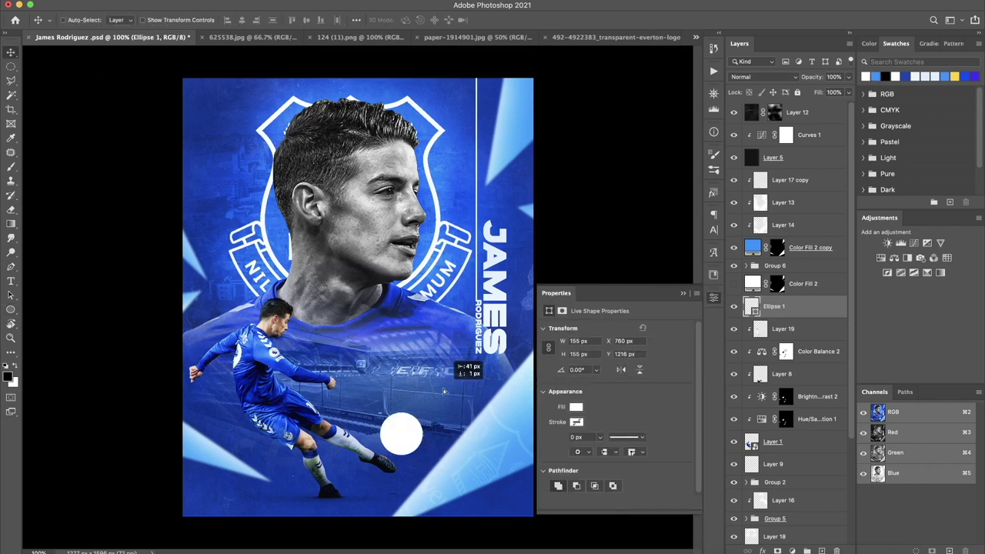
# Scale the circle to 125 px and lower Hue/Saturation 1 saturation to about -53
pyautogui.hotkey('ctrl', 't')
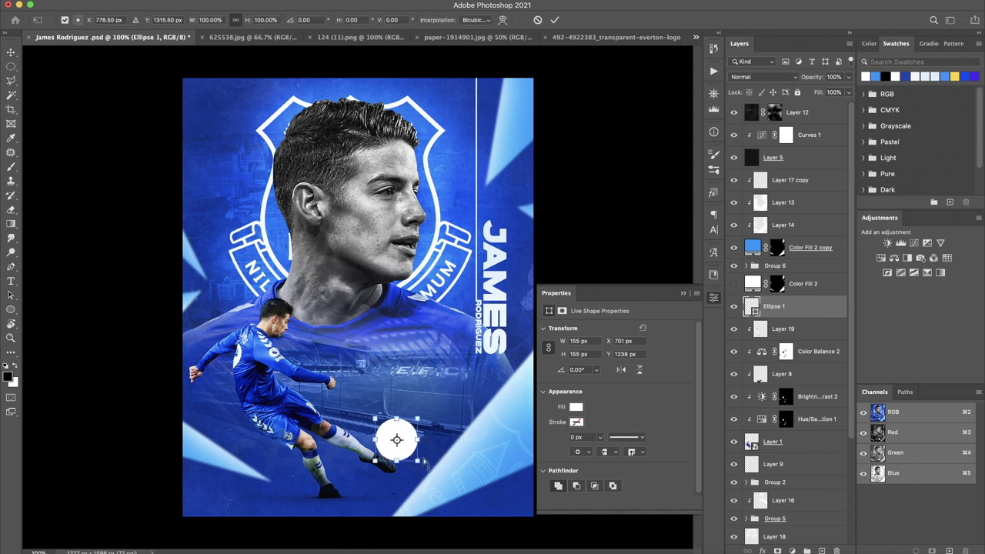
pyautogui.moveTo(418, 461); pyautogui.dragTo(401, 457)
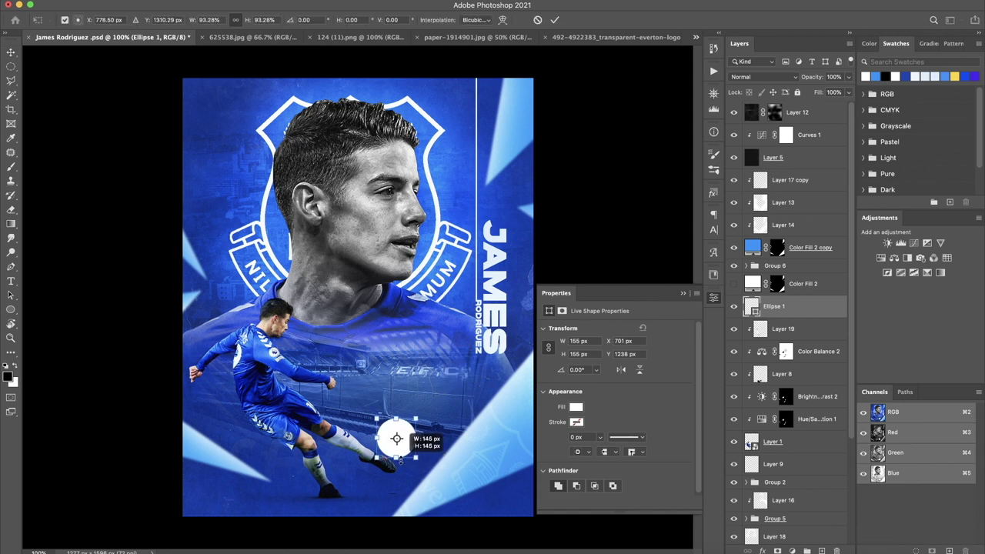
pyautogui.moveTo(399, 458); pyautogui.dragTo(415, 452)
pyautogui.press('Return')
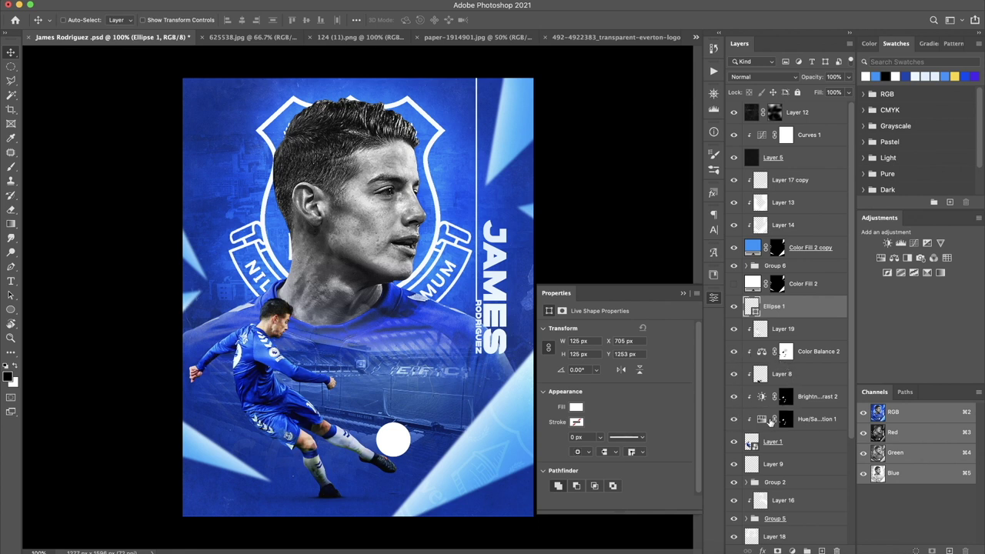
pyautogui.click(770, 422)
pyautogui.moveTo(589, 393); pyautogui.dragTo(567, 395)
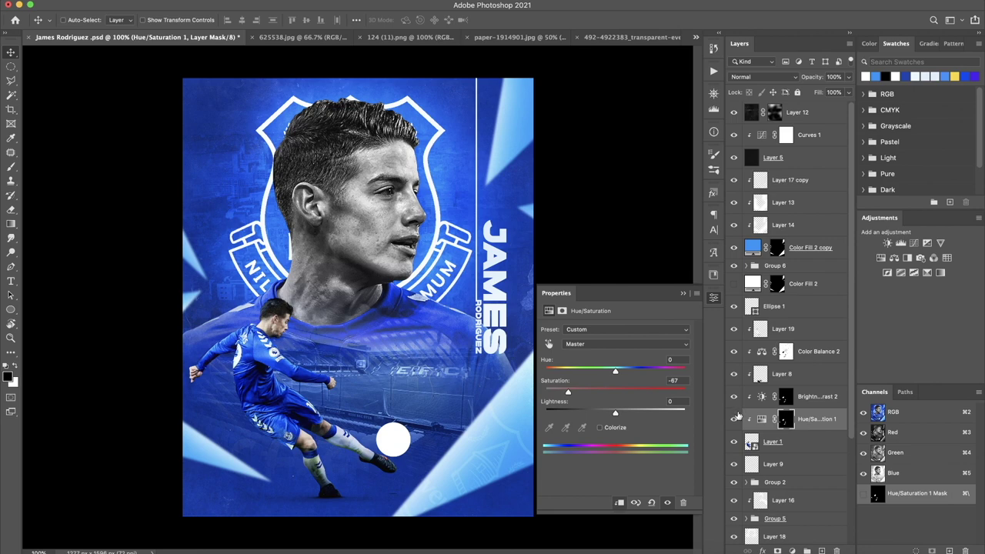
# Set Hue/Saturation 1 saturation to about -48 and add a new layer above Ellipse 1
pyautogui.click(582, 396)
pyautogui.click(754, 316)
pyautogui.click(822, 551)
# Paint a soft white glow around the ball with a roughly 178 px brush
pyautogui.press('b')
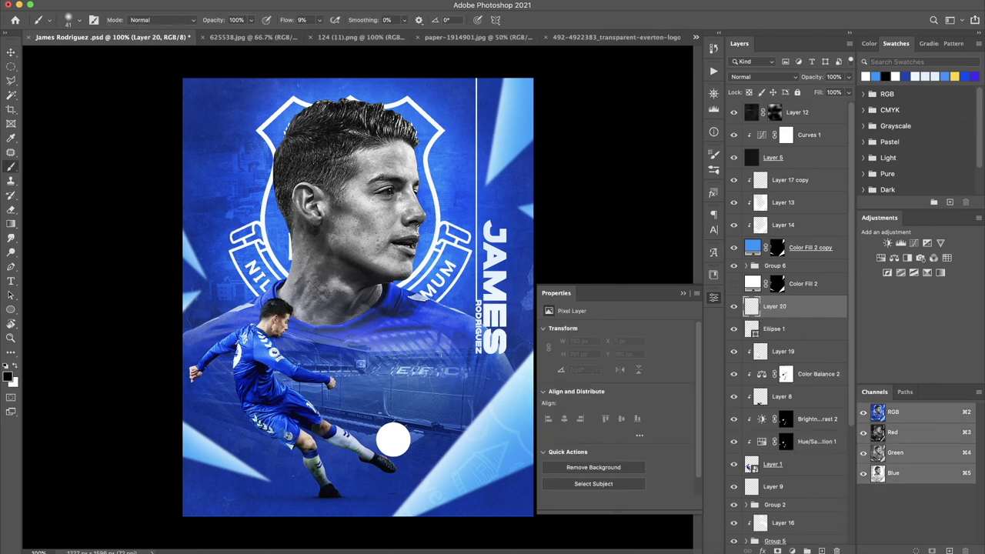
pyautogui.rightClick(431, 362)
pyautogui.moveTo(514, 292); pyautogui.dragTo(519, 293)
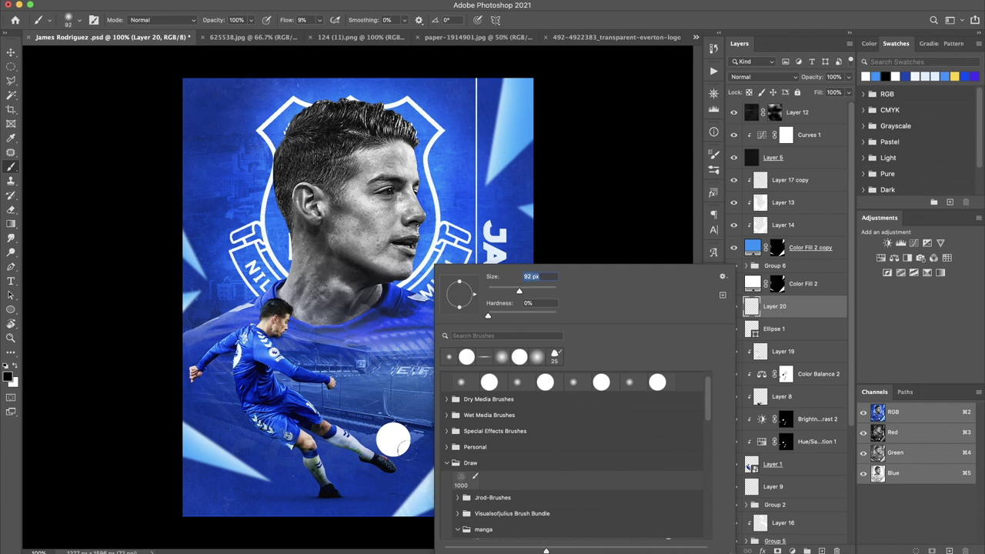
pyautogui.press('Return')
pyautogui.press('x')
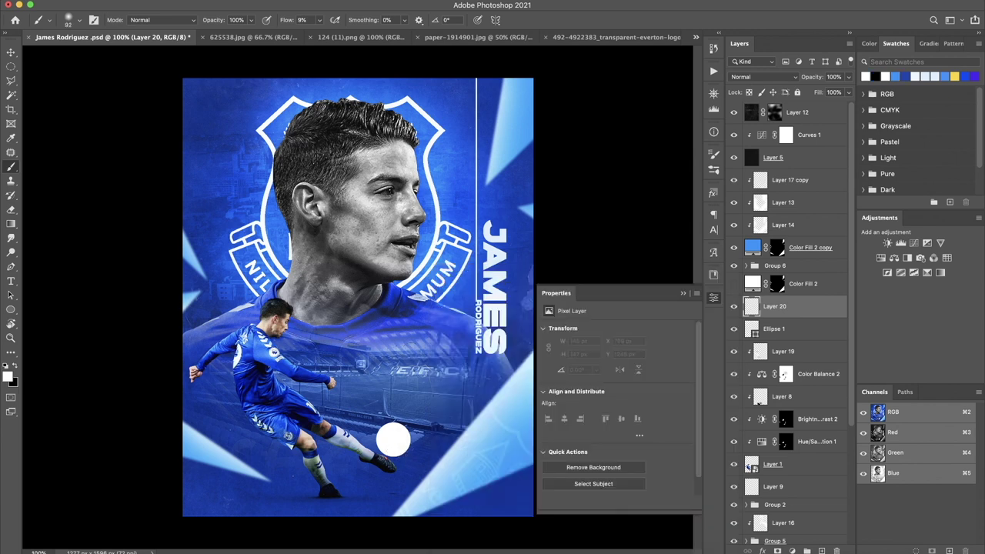
pyautogui.rightClick(420, 295)
pyautogui.moveTo(520, 282); pyautogui.dragTo(533, 282)
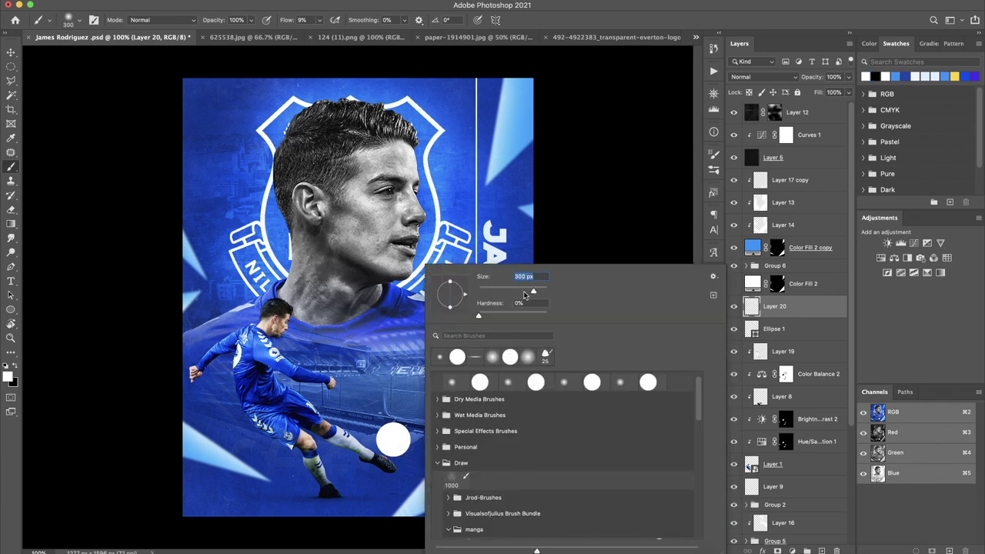
pyautogui.press('Return')
pyautogui.moveTo(389, 439); pyautogui.dragTo(397, 442)
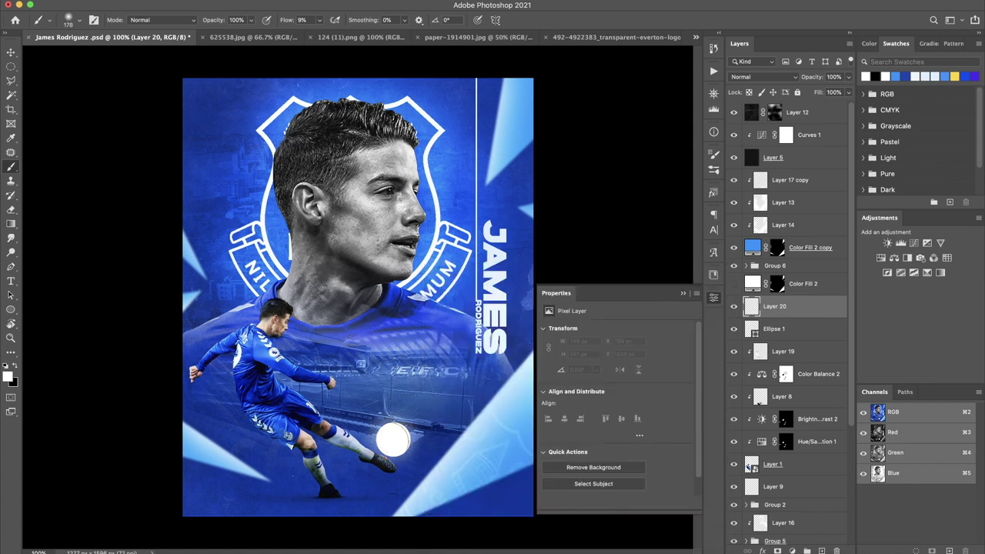
pyautogui.moveTo(393, 439); pyautogui.dragTo(396, 444)
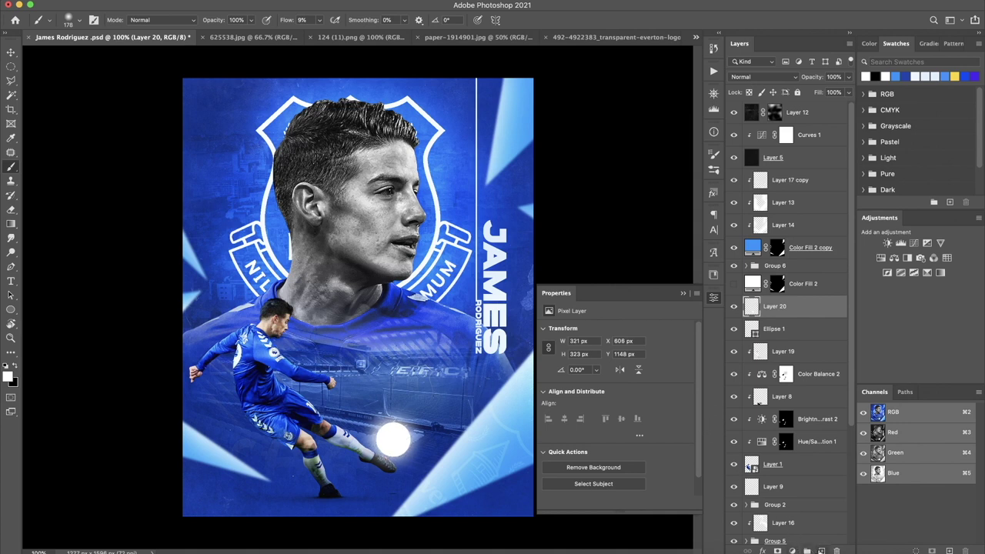
# On a new layer at 43% flow, dab extra white glow over the ball at 125 px
pyautogui.hotkey('ctrl', 'shift', 'alt', 'n')
pyautogui.moveTo(287, 20); pyautogui.dragTo(302, 21)
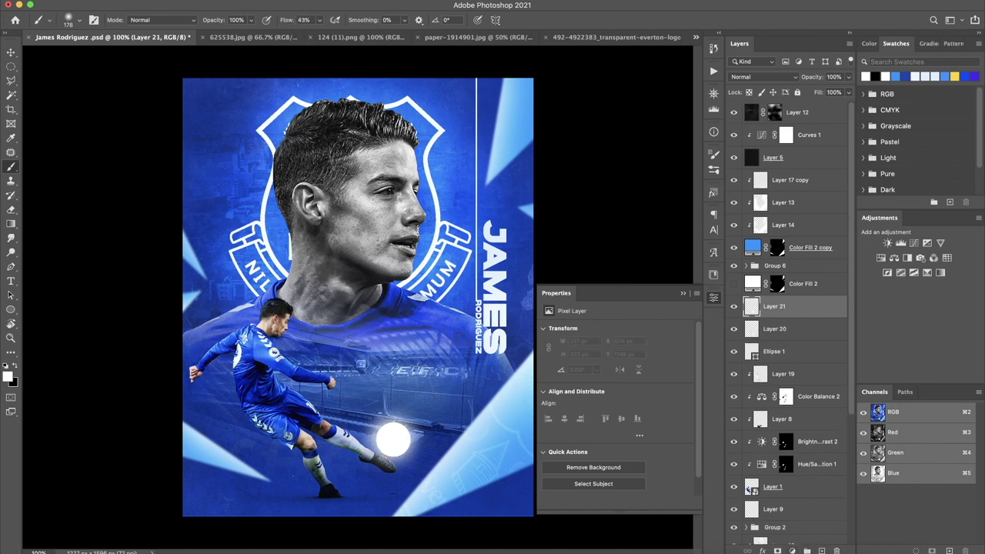
pyautogui.click(394, 440)
pyautogui.click(394, 440)
pyautogui.press('[')
pyautogui.click(394, 440)
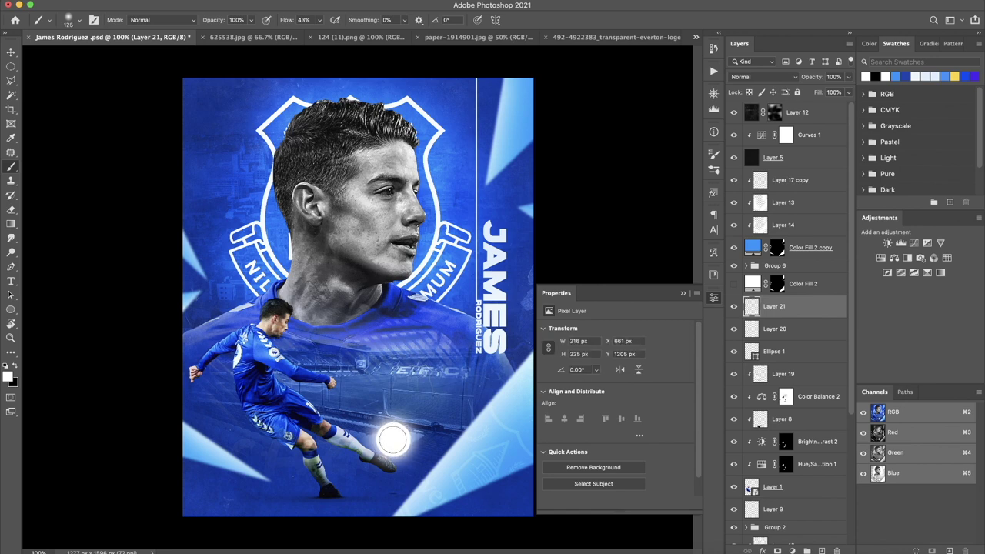
pyautogui.click(394, 440)
pyautogui.press('r')
pyautogui.moveTo(393, 440)
pyautogui.mouseDown()
pyautogui.moveTo(367, 254)
pyautogui.moveTo(381, 253)
pyautogui.mouseUp()
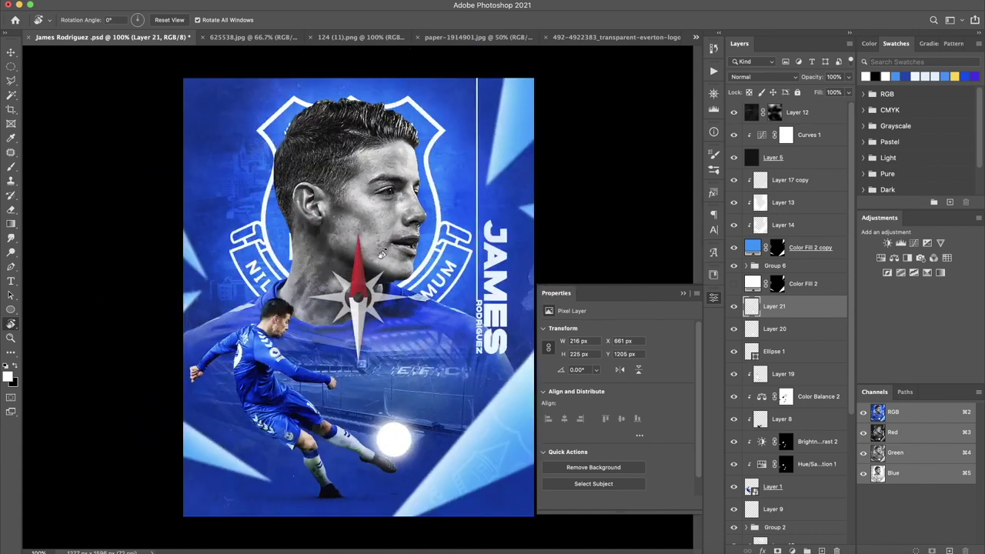
pyautogui.click(800, 374)
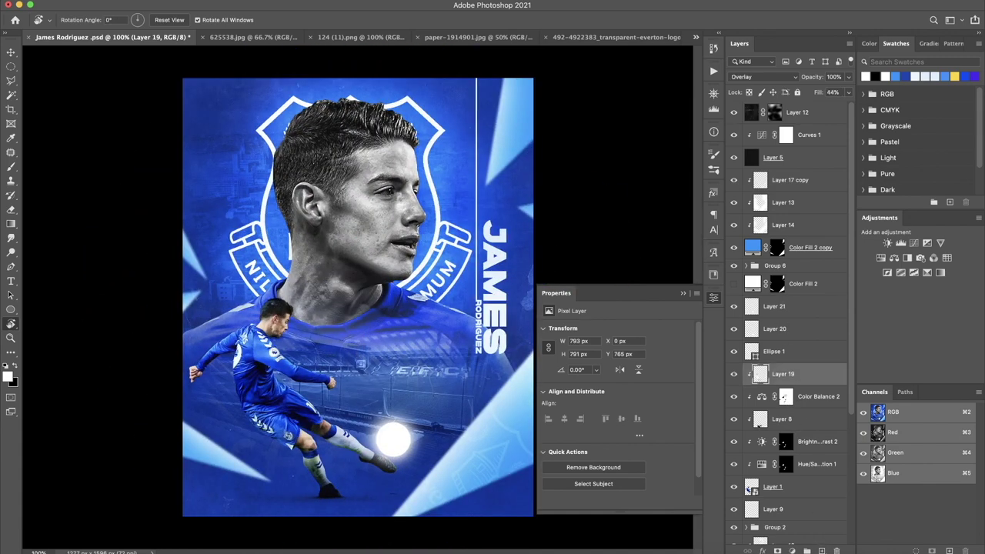
# On a new clipped Layer 22, paint soft glow onto the kicking leg with a 97 px brush
pyautogui.hotkey('ctrl', 'shift', 'alt', 'n')
pyautogui.press('b')
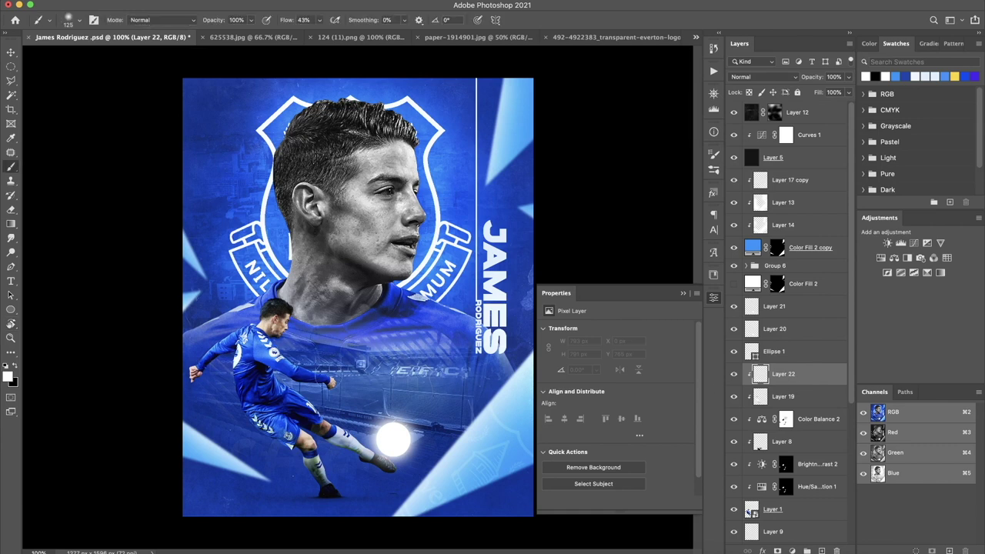
pyautogui.moveTo(391, 438); pyautogui.dragTo(393, 441)
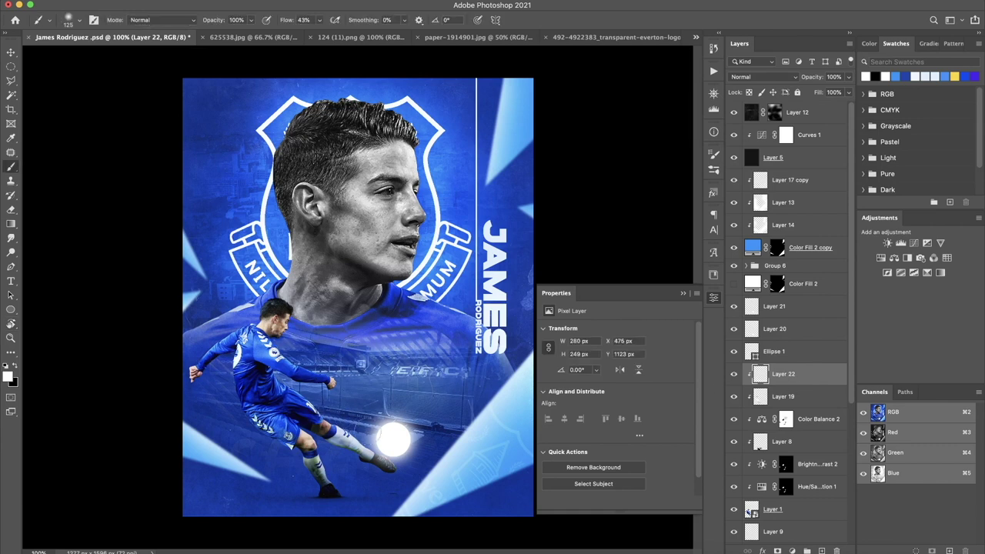
pyautogui.moveTo(391, 440); pyautogui.dragTo(396, 443)
pyautogui.rightClick(369, 360)
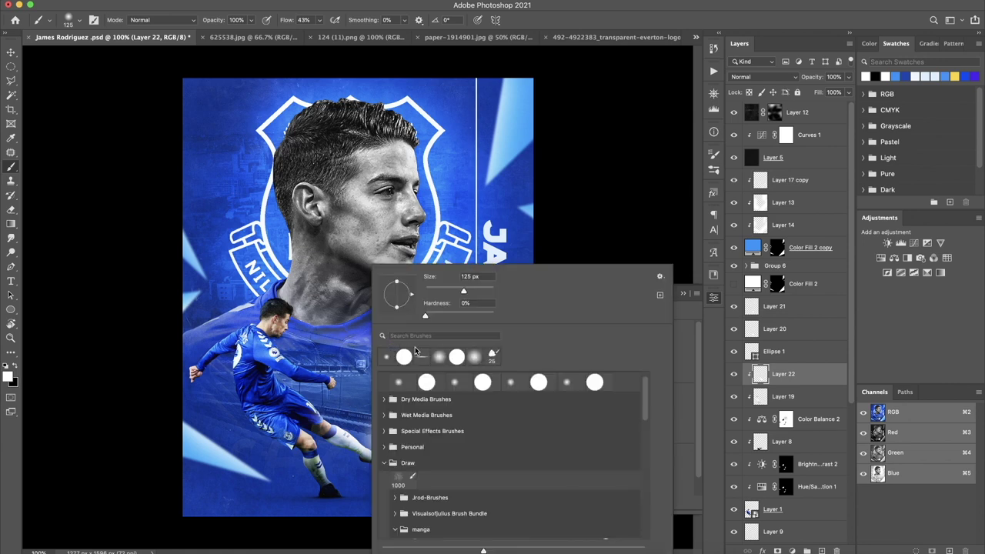
pyautogui.moveTo(458, 295); pyautogui.dragTo(453, 294)
pyautogui.click(315, 407)
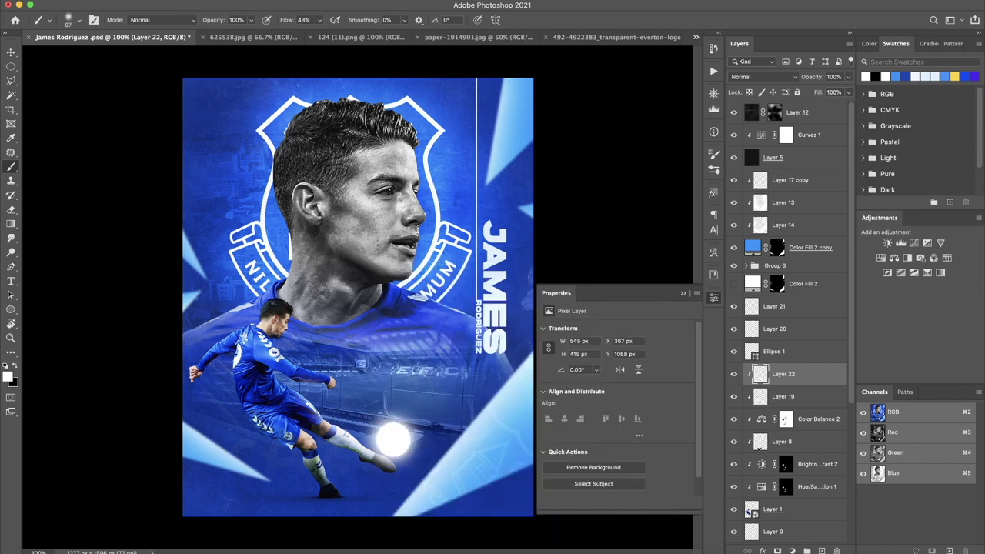
pyautogui.hotkey('ctrl', 'z')
pyautogui.moveTo(343, 456)
pyautogui.mouseDown()
pyautogui.moveTo(327, 484)
pyautogui.moveTo(323, 445)
pyautogui.mouseUp()
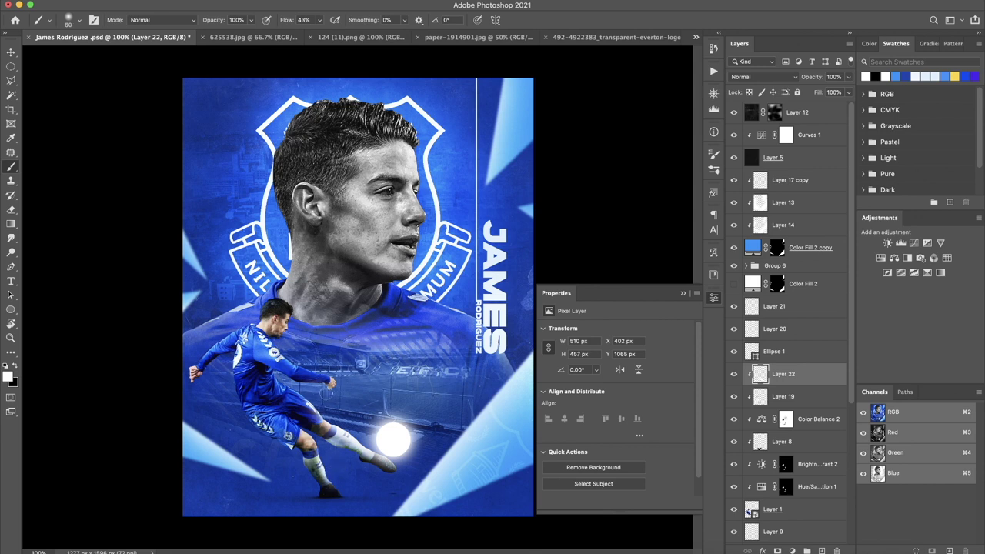
# At 300% zoom, paint a faint soft white highlight near the player's hand
pyautogui.hotkey('ctrl', '+')
pyautogui.hotkey('ctrl', '+')
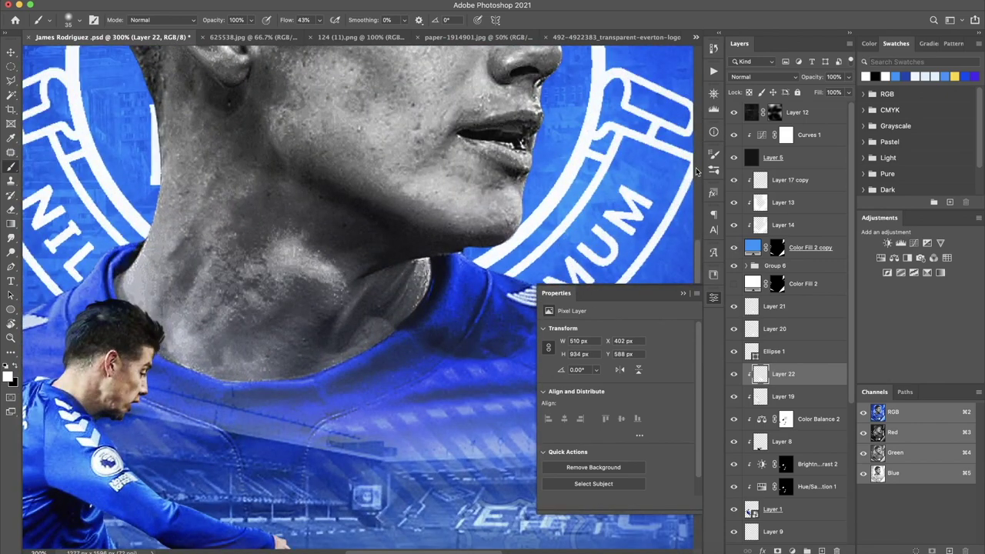
pyautogui.click(714, 94)
pyautogui.scroll(-10, 375, 245)
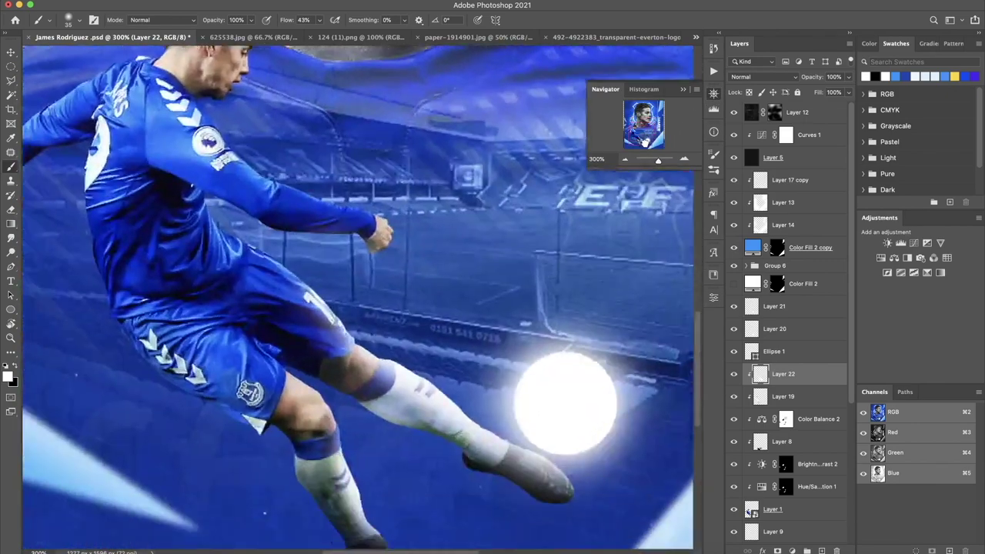
pyautogui.rightClick(405, 246)
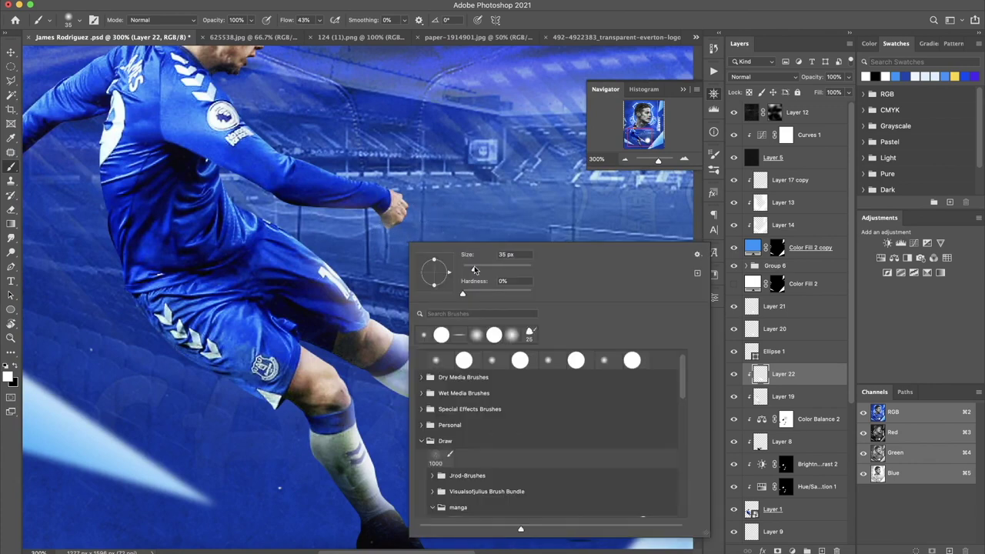
pyautogui.press('Escape')
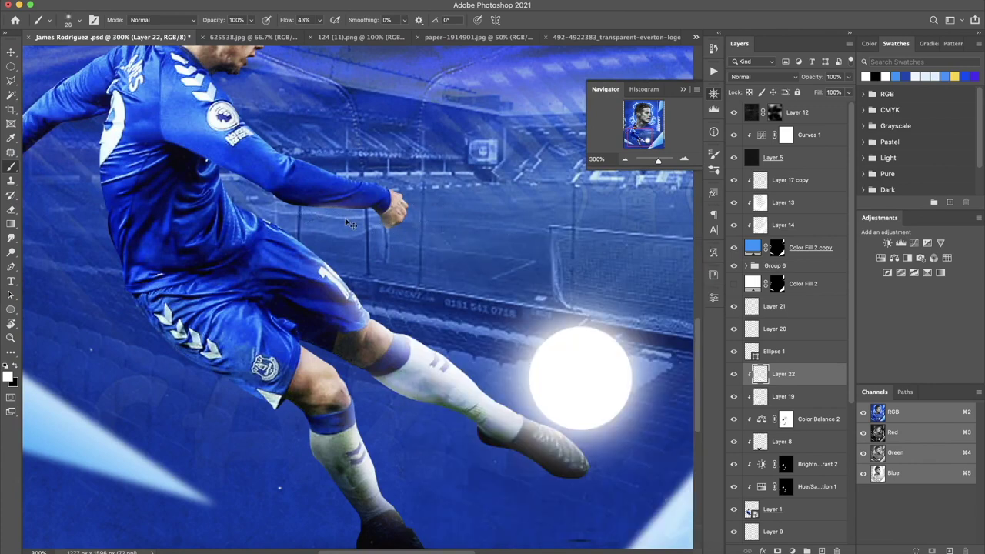
pyautogui.moveTo(343, 206); pyautogui.dragTo(290, 205)
pyautogui.press('w')
pyautogui.press('e')
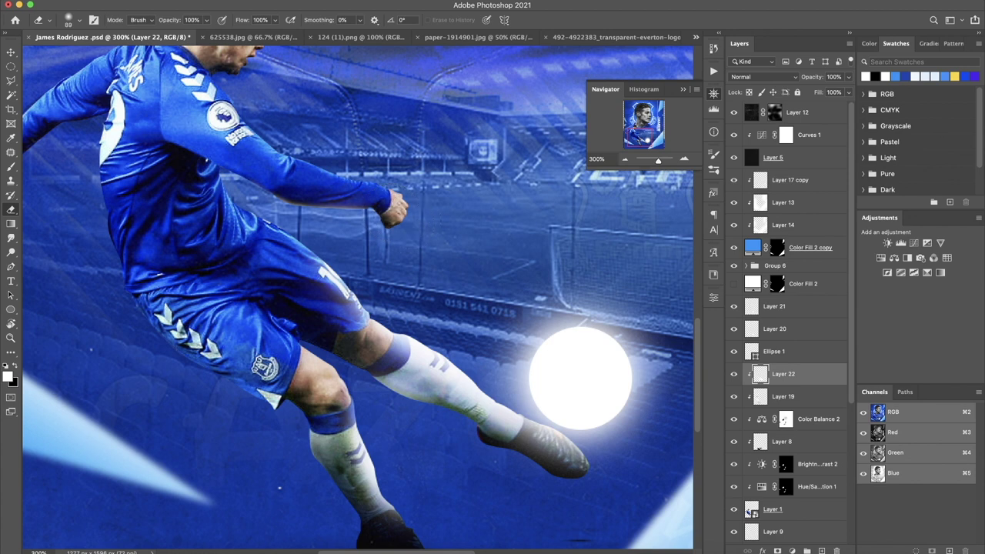
pyautogui.press('b')
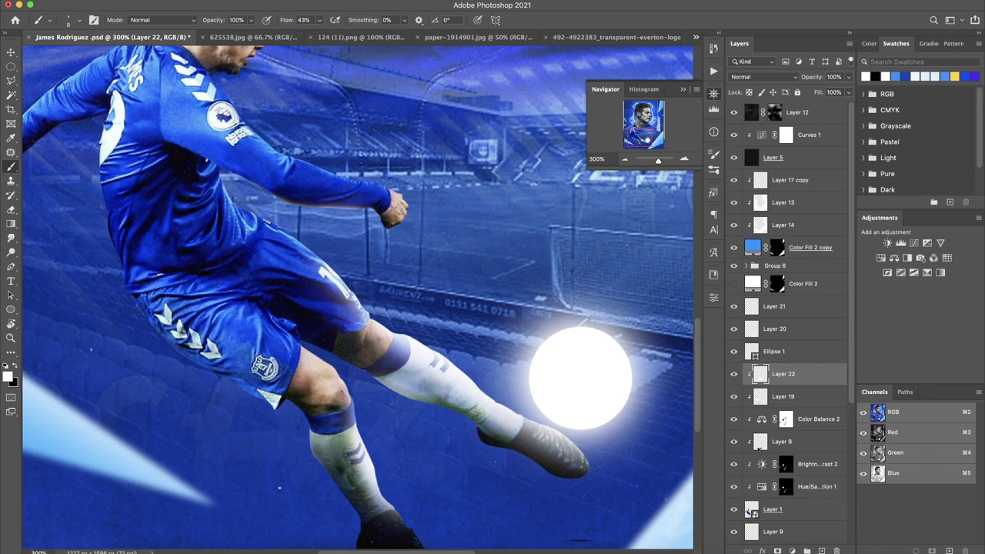
# Fit the whole poster back in the window
pyautogui.press('r')
pyautogui.hotkey('ctrl', '0')
pyautogui.press('Escape')
pyautogui.scroll(-2, 793, 346)
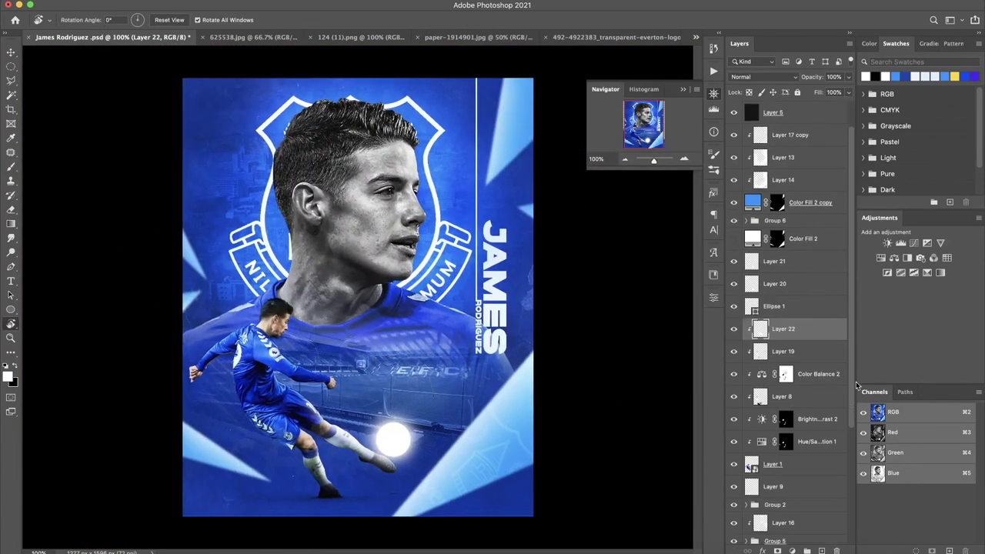
# Open Layer 17's Color Overlay colour and try dark blue, pink, orange and navy
pyautogui.scroll(-4, 819, 453)
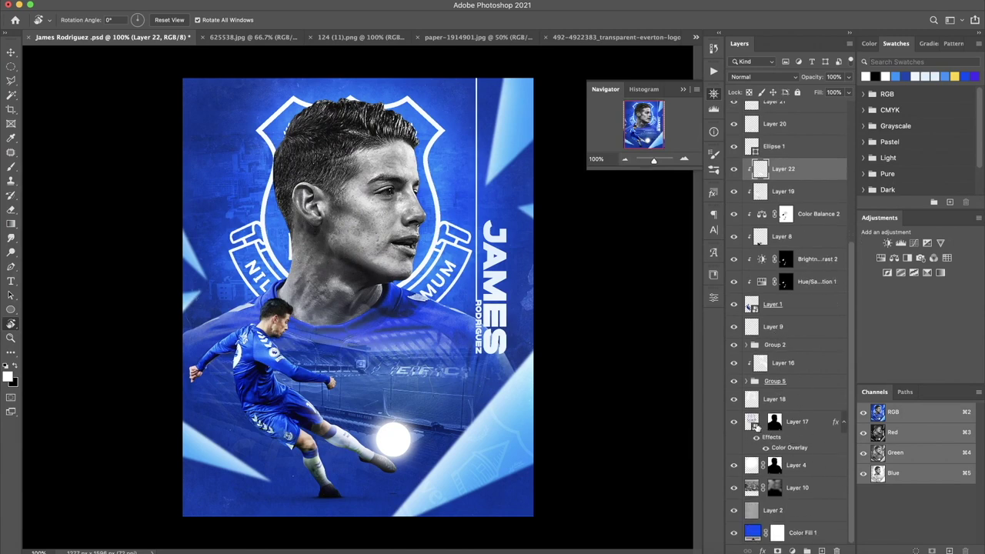
pyautogui.doubleClick(780, 447)
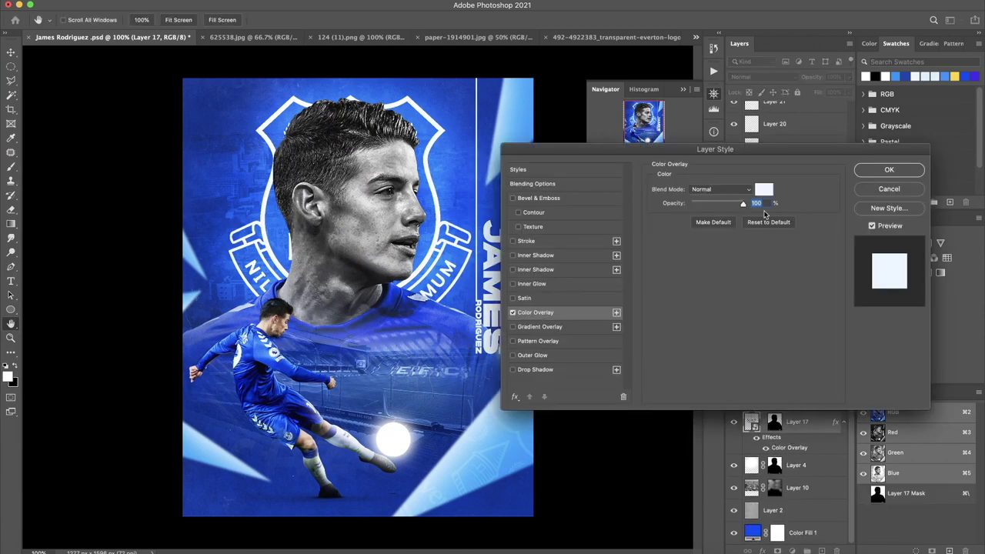
pyautogui.click(763, 189)
pyautogui.moveTo(742, 369); pyautogui.dragTo(737, 493)
pyautogui.moveTo(793, 395); pyautogui.dragTo(792, 369)
pyautogui.click(759, 355)
pyautogui.moveTo(787, 418); pyautogui.dragTo(787, 493)
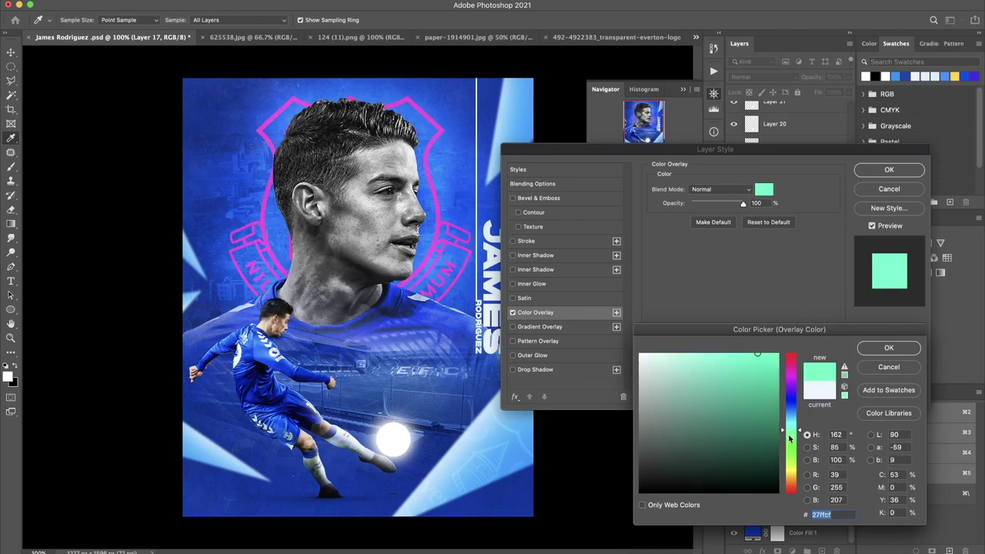
pyautogui.moveTo(788, 492); pyautogui.dragTo(793, 402)
pyautogui.click(754, 454)
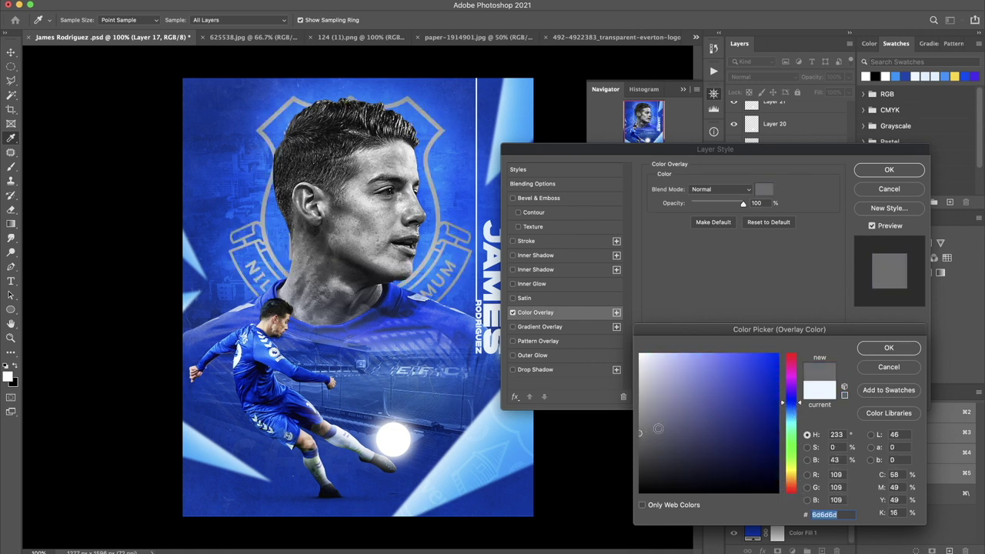
# Set Layer 17's Color Overlay to sky blue #43baff and apply it
pyautogui.moveTo(789, 402); pyautogui.dragTo(789, 420)
pyautogui.click(753, 367)
pyautogui.moveTo(753, 367)
pyautogui.mouseDown()
pyautogui.moveTo(680, 375)
pyautogui.moveTo(660, 359)
pyautogui.mouseUp()
pyautogui.moveTo(788, 415); pyautogui.dragTo(788, 414)
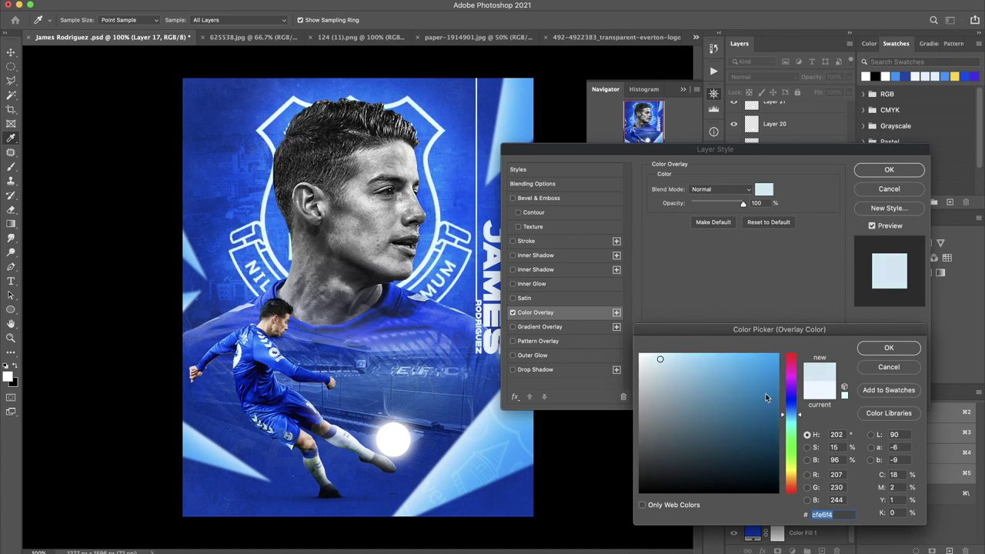
pyautogui.click(742, 354)
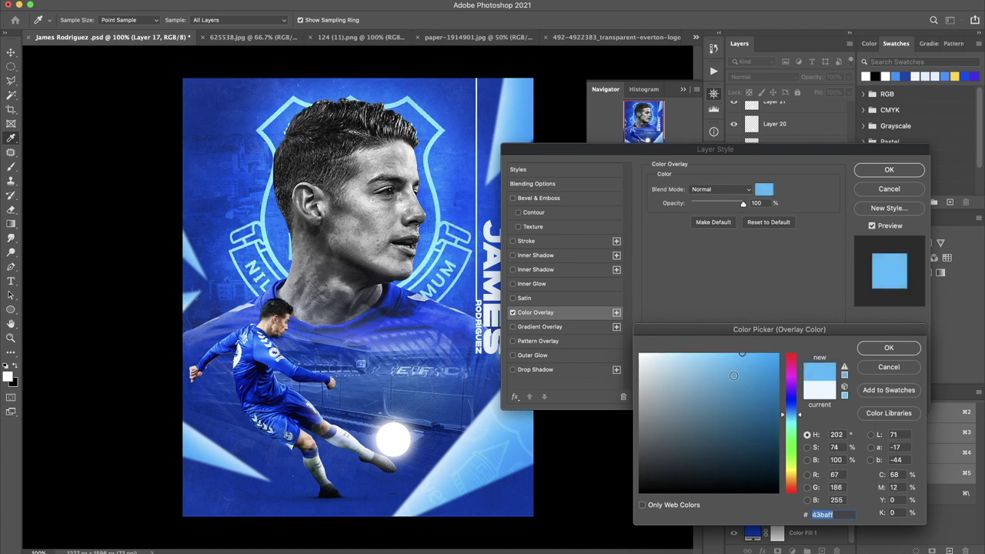
pyautogui.click(885, 348)
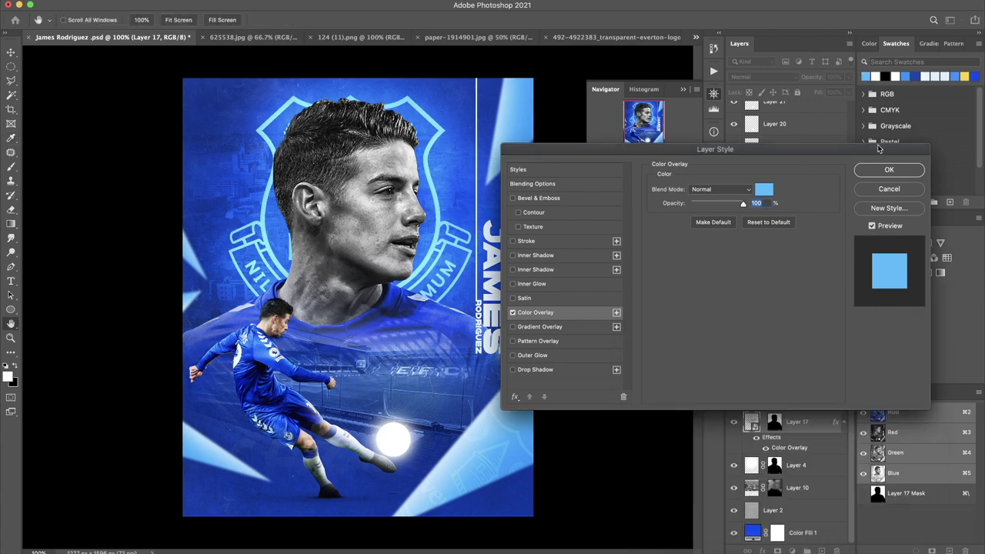
pyautogui.click(889, 170)
# Add a new empty layer above Layer 1 and size the brush to 124 px
pyautogui.press('r')
pyautogui.moveTo(400, 264)
pyautogui.mouseDown()
pyautogui.moveTo(438, 302)
pyautogui.moveTo(456, 294)
pyautogui.moveTo(425, 238)
pyautogui.mouseUp()
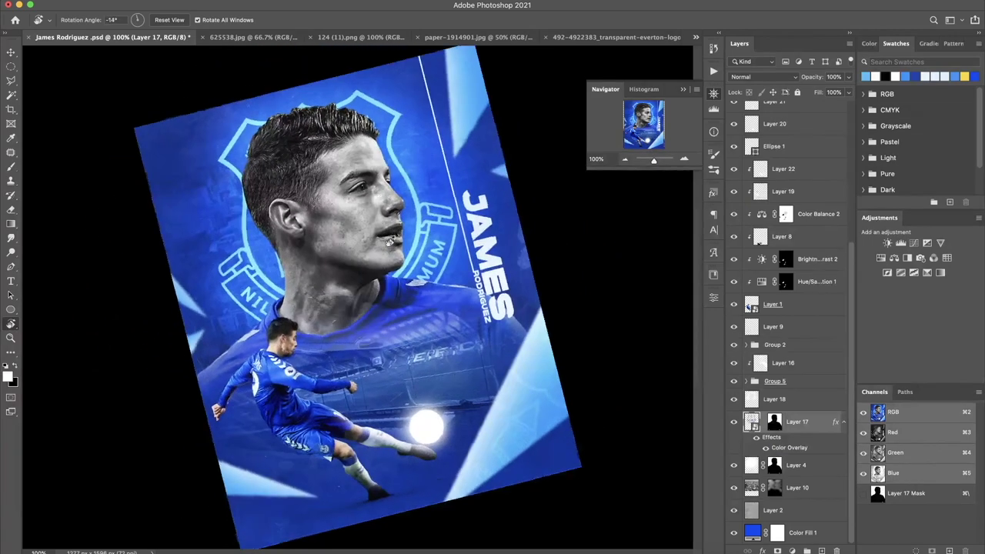
pyautogui.moveTo(542, 291); pyautogui.dragTo(512, 311)
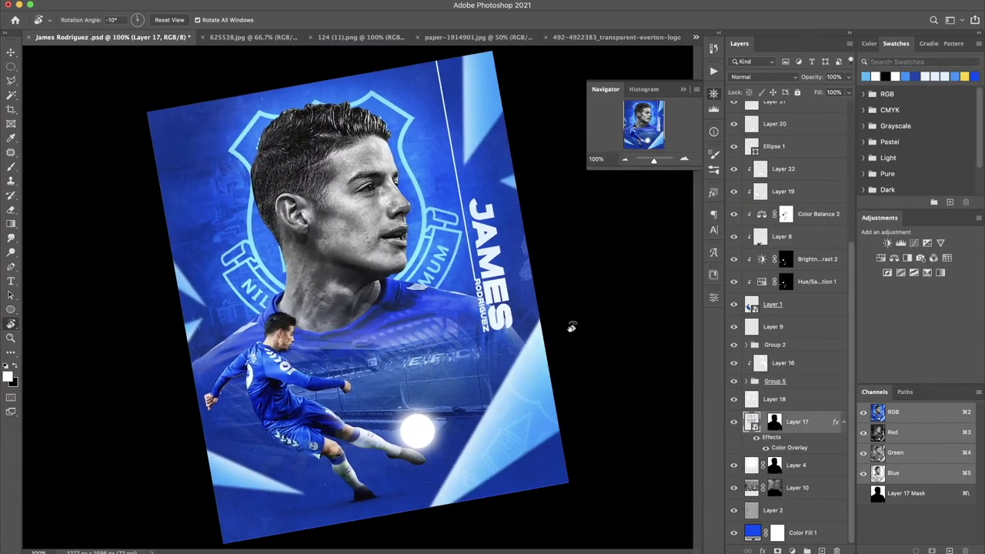
pyautogui.click(166, 19)
pyautogui.click(793, 307)
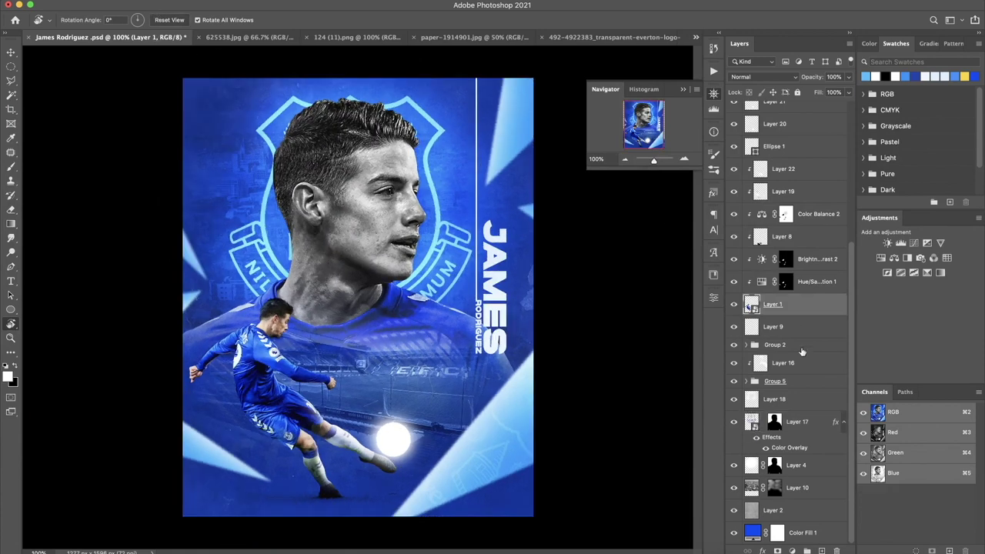
pyautogui.click(822, 552)
pyautogui.press('b')
pyautogui.rightClick(395, 277)
# Set the brush to 178 px with 9% flow
pyautogui.click(398, 289)
pyautogui.press('Return')
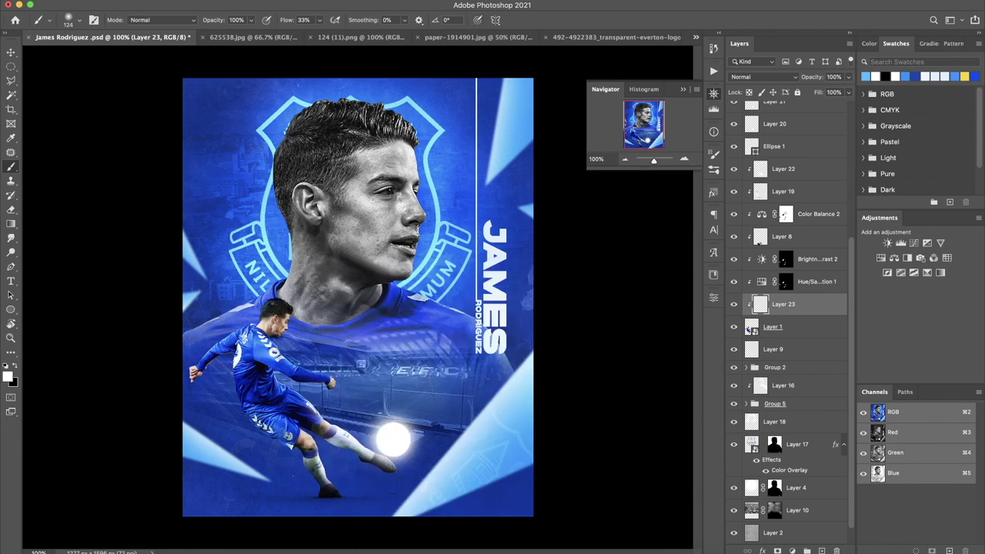
pyautogui.rightClick(446, 204)
pyautogui.moveTo(446, 204); pyautogui.dragTo(457, 204)
pyautogui.press('Return')
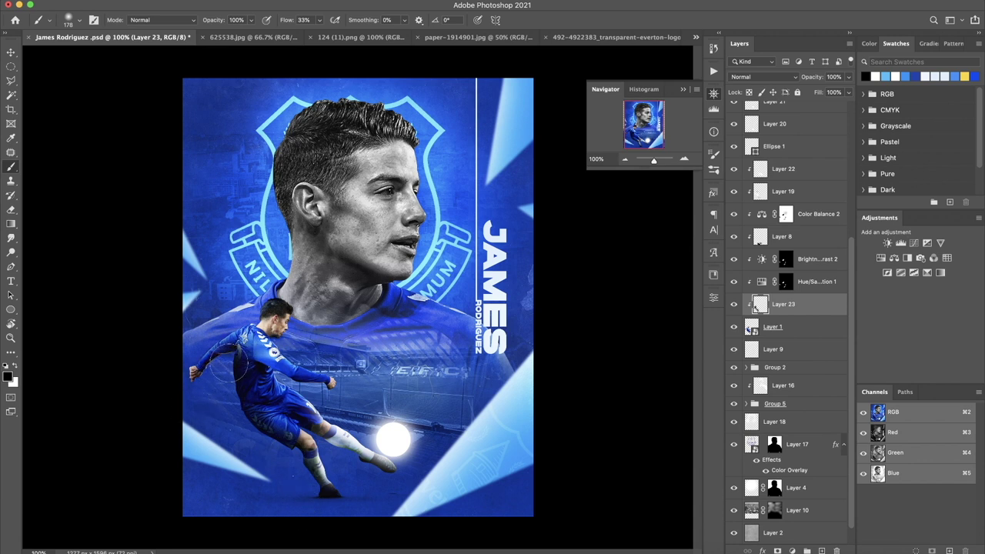
pyautogui.moveTo(285, 19); pyautogui.dragTo(266, 20)
# Shade the kicking player's head and shoulder with a soft black stroke, checking it in a rotated view
pyautogui.moveTo(238, 355); pyautogui.dragTo(264, 323)
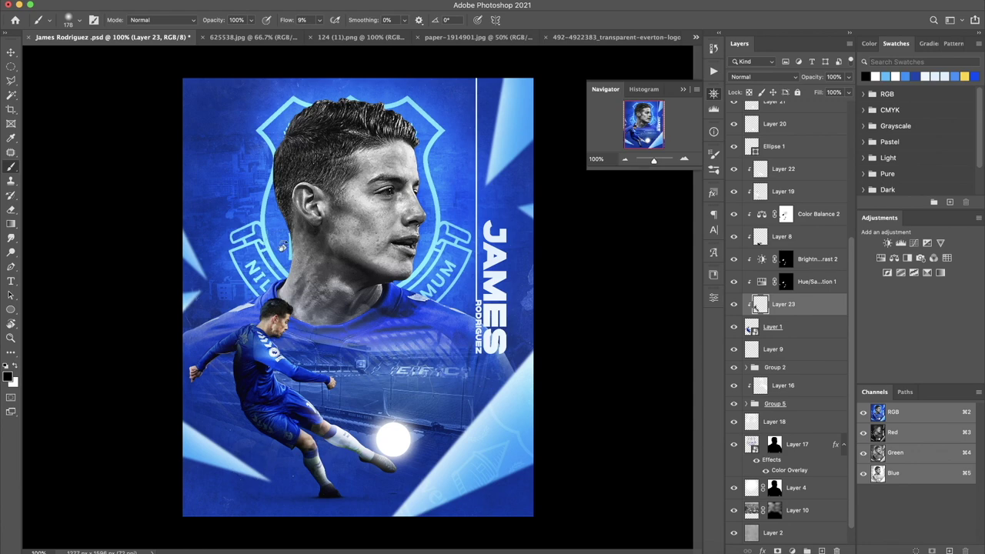
pyautogui.press('r')
pyautogui.moveTo(282, 246); pyautogui.dragTo(375, 314)
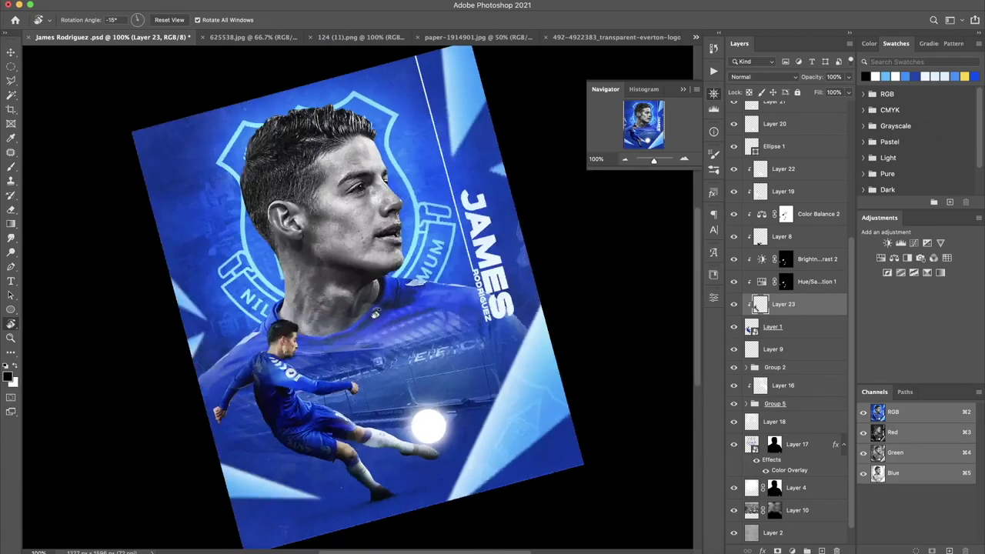
pyautogui.press('Escape')
pyautogui.press('b')
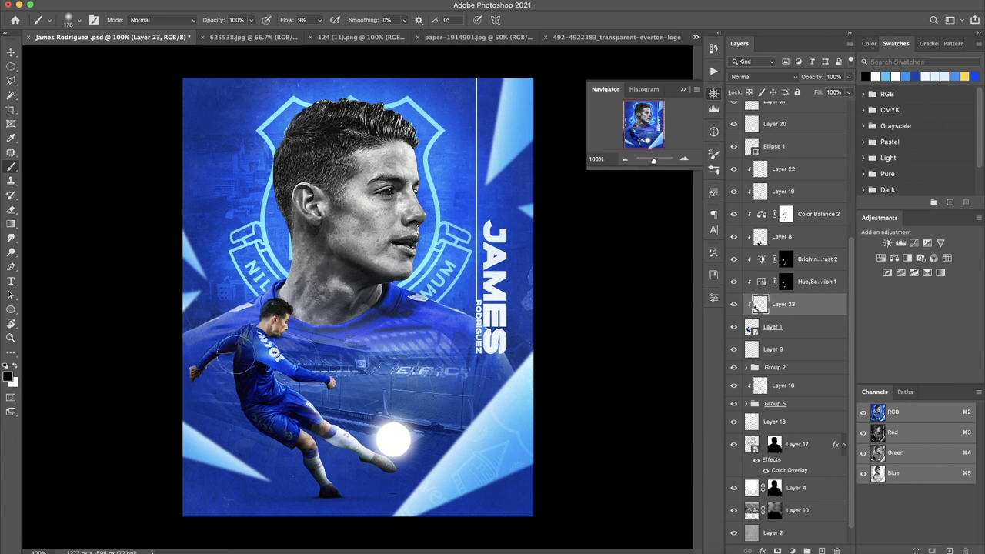
# Add a layer mask to Layer 23 and rotate the view to inspect it
pyautogui.click(777, 551)
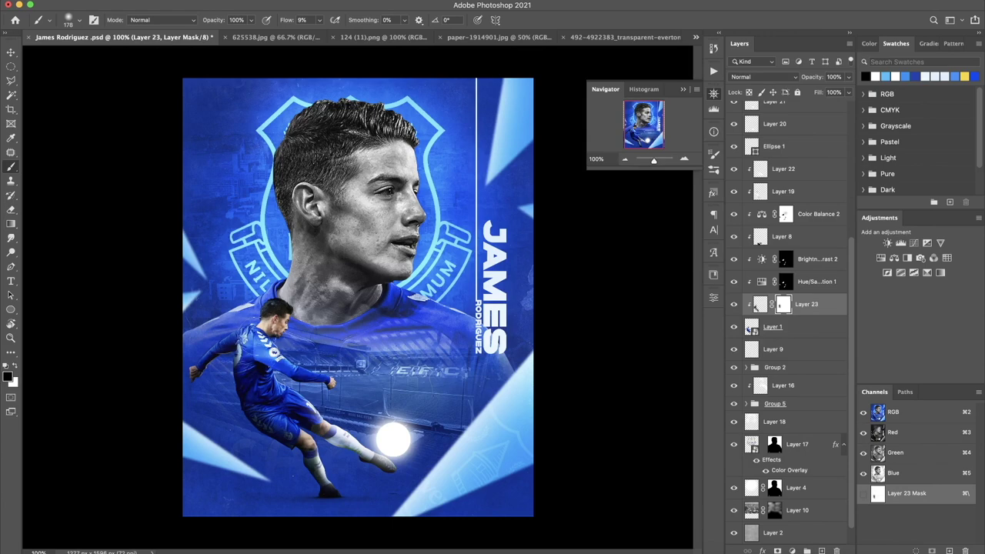
pyautogui.press('r')
pyautogui.moveTo(283, 357)
pyautogui.mouseDown()
pyautogui.moveTo(362, 266)
pyautogui.moveTo(378, 302)
pyautogui.mouseUp()
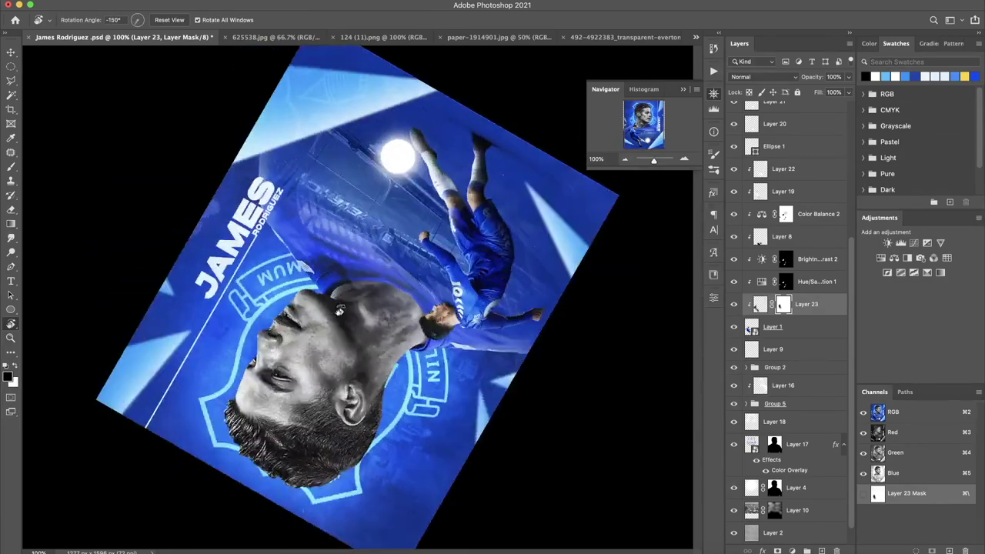
pyautogui.moveTo(379, 302)
pyautogui.mouseDown()
pyautogui.moveTo(375, 295)
pyautogui.moveTo(375, 308)
pyautogui.moveTo(431, 309)
pyautogui.mouseUp()
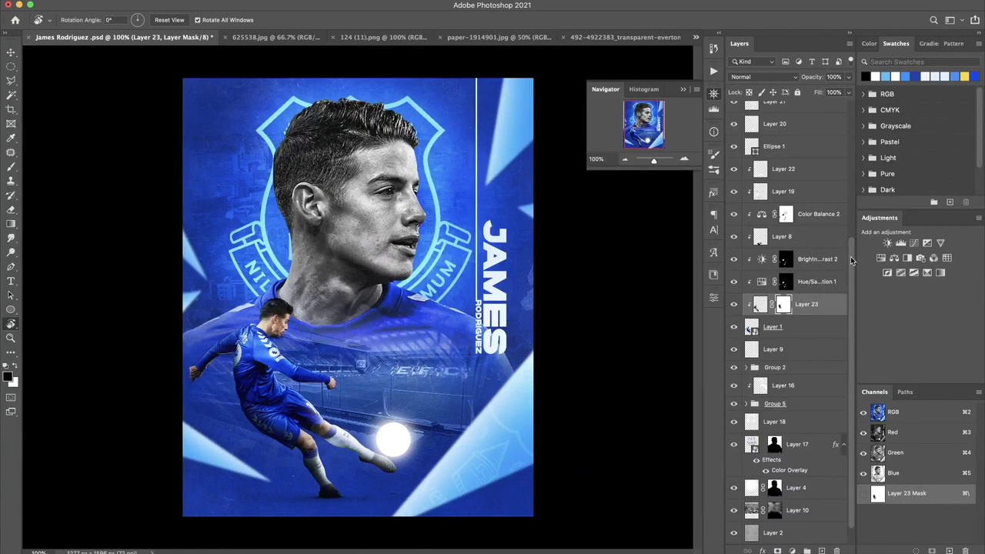
pyautogui.moveTo(851, 260); pyautogui.dragTo(845, 129)
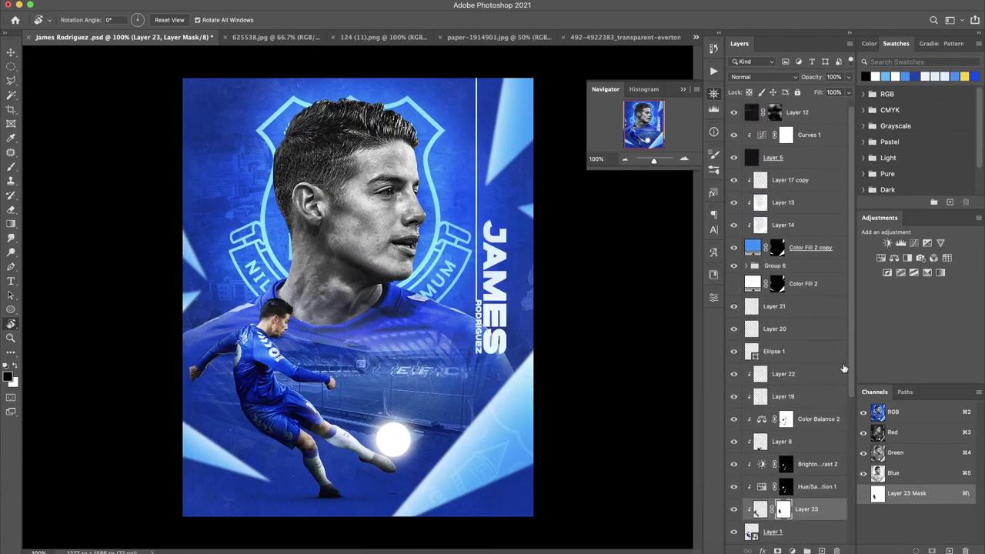
# Add a new Layer 24 above Layer 16 set to Multiply blending
pyautogui.scroll(-3, 844, 367)
pyautogui.scroll(-3, 824, 454)
pyautogui.click(735, 406)
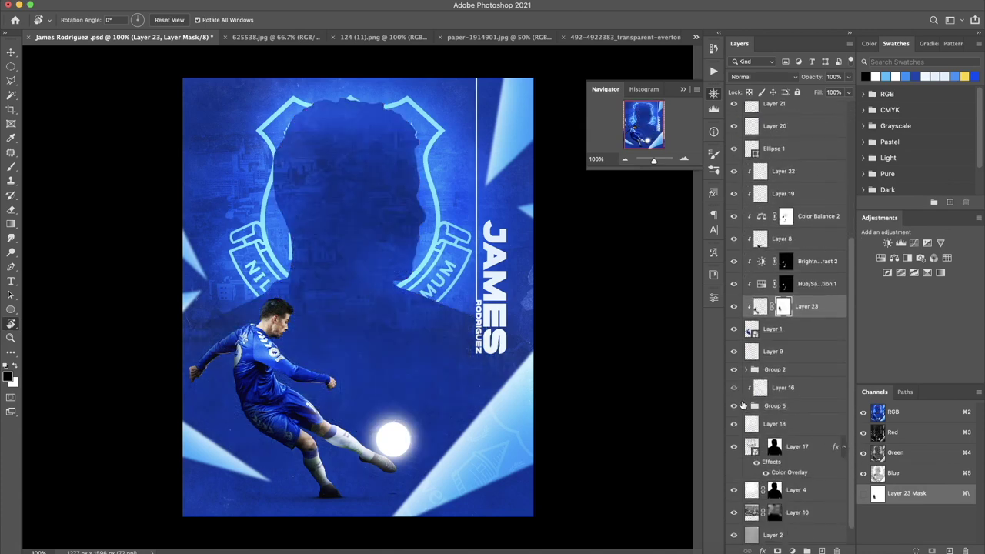
pyautogui.click(783, 388)
pyautogui.click(822, 551)
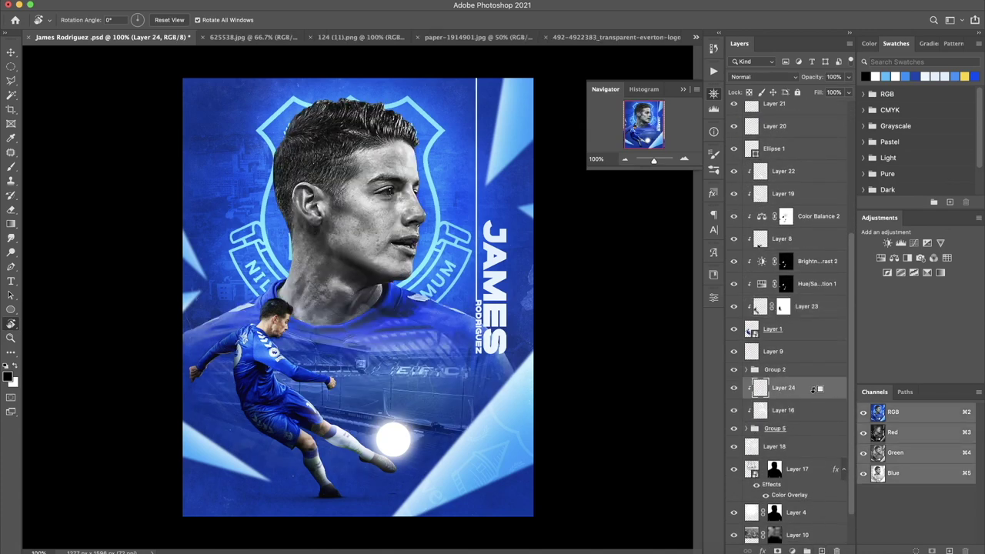
pyautogui.click(745, 77)
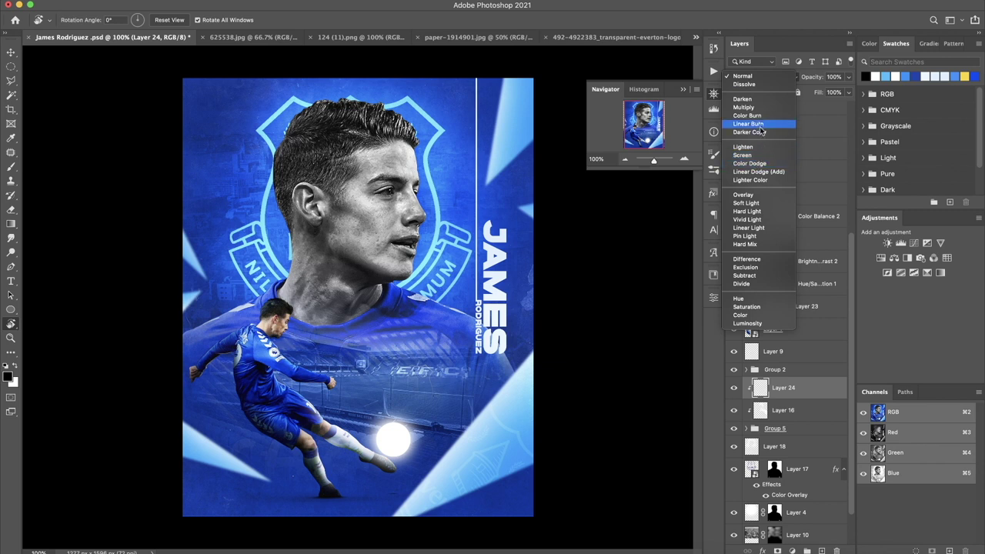
pyautogui.click(743, 107)
# Shade the portrait's cheek toward the ear and down to the neck
pyautogui.press('b')
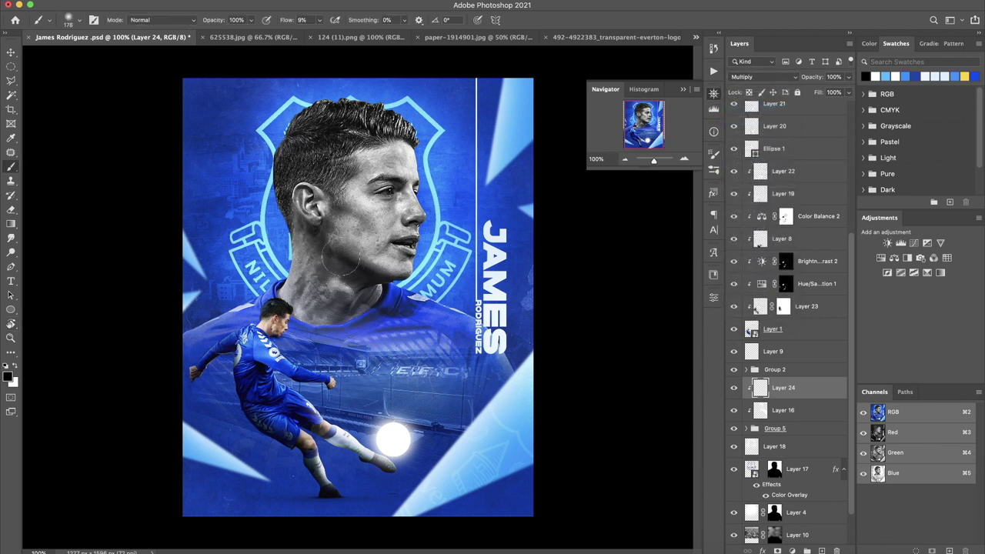
pyautogui.moveTo(342, 177); pyautogui.dragTo(362, 231)
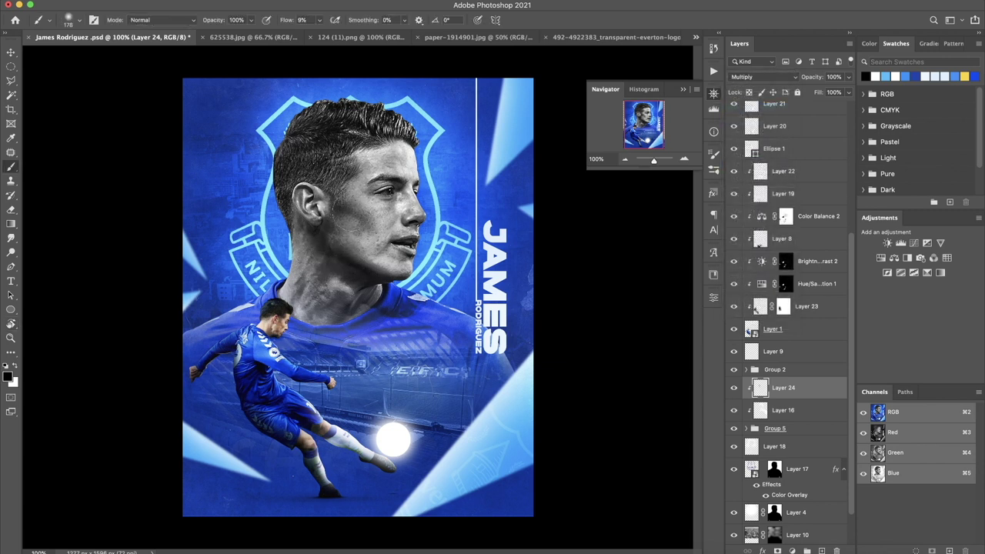
pyautogui.hotkey('ctrl', 'z')
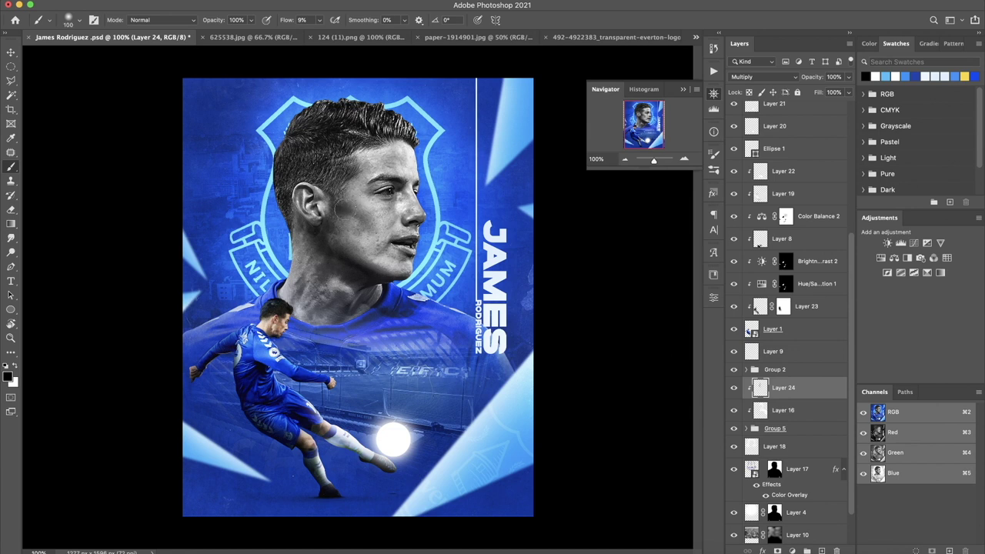
pyautogui.moveTo(347, 212); pyautogui.dragTo(319, 169)
pyautogui.moveTo(301, 237)
pyautogui.mouseDown()
pyautogui.moveTo(332, 314)
pyautogui.moveTo(373, 329)
pyautogui.moveTo(424, 329)
pyautogui.mouseUp()
# Switch to a white foreground with a 78 px brush
pyautogui.press('[')
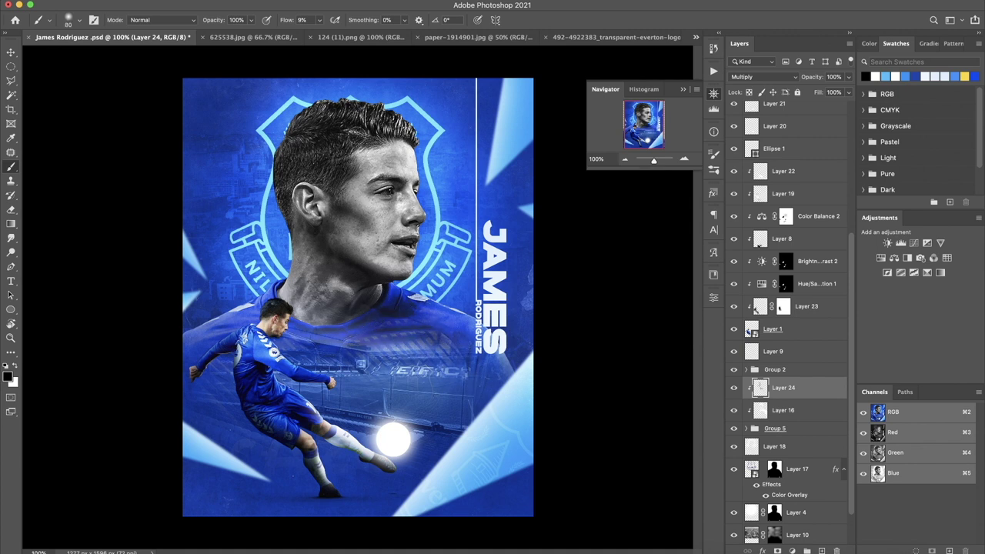
pyautogui.press(']')
pyautogui.press(']')
pyautogui.press(']')
pyautogui.press('[')
pyautogui.press('[')
pyautogui.press('[')
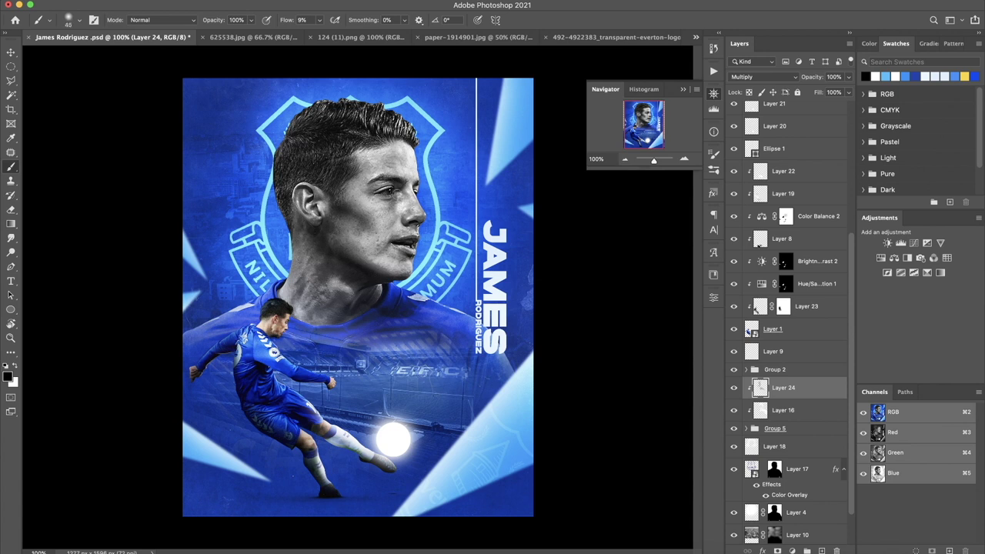
pyautogui.press('x')
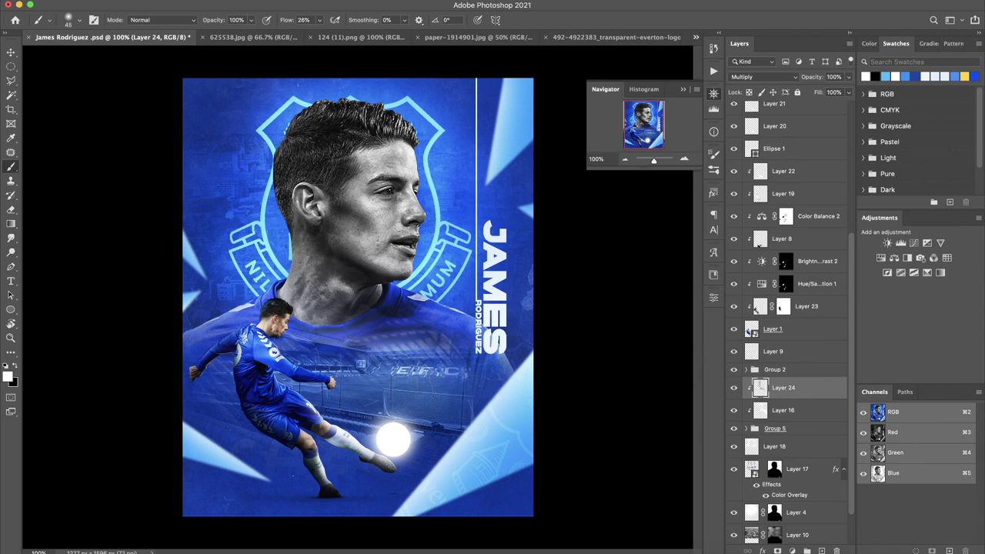
pyautogui.rightClick(390, 204)
pyautogui.click(465, 230)
pyautogui.press('Return')
# Brighten the cheek and face from forehead to jaw with soft white strokes
pyautogui.moveTo(336, 234); pyautogui.dragTo(344, 245)
pyautogui.moveTo(341, 171); pyautogui.dragTo(393, 224)
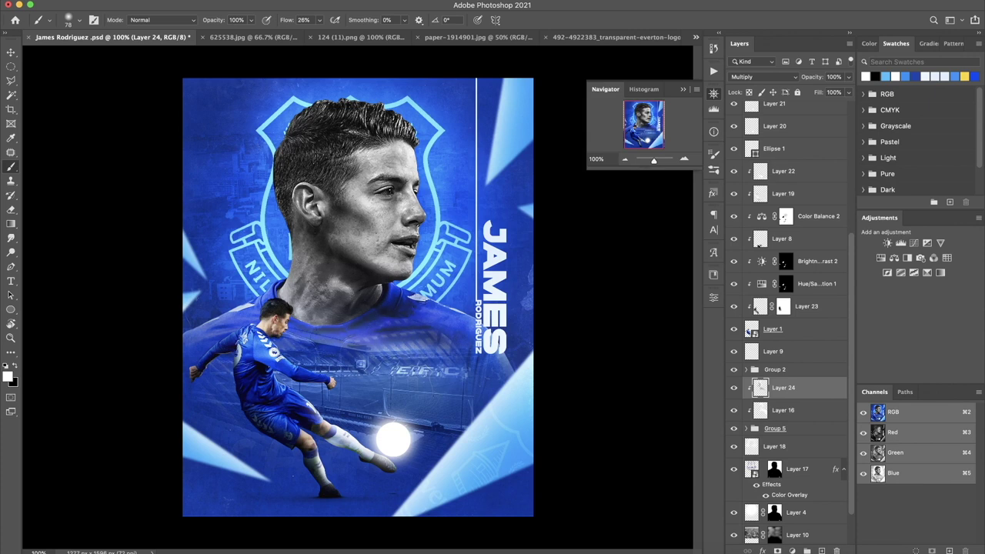
pyautogui.press('r')
pyautogui.moveTo(384, 182)
pyautogui.mouseDown()
pyautogui.moveTo(387, 267)
pyautogui.moveTo(376, 267)
pyautogui.moveTo(406, 312)
pyautogui.moveTo(313, 320)
pyautogui.mouseUp()
pyautogui.scroll(-2, 785, 385)
pyautogui.click(775, 382)
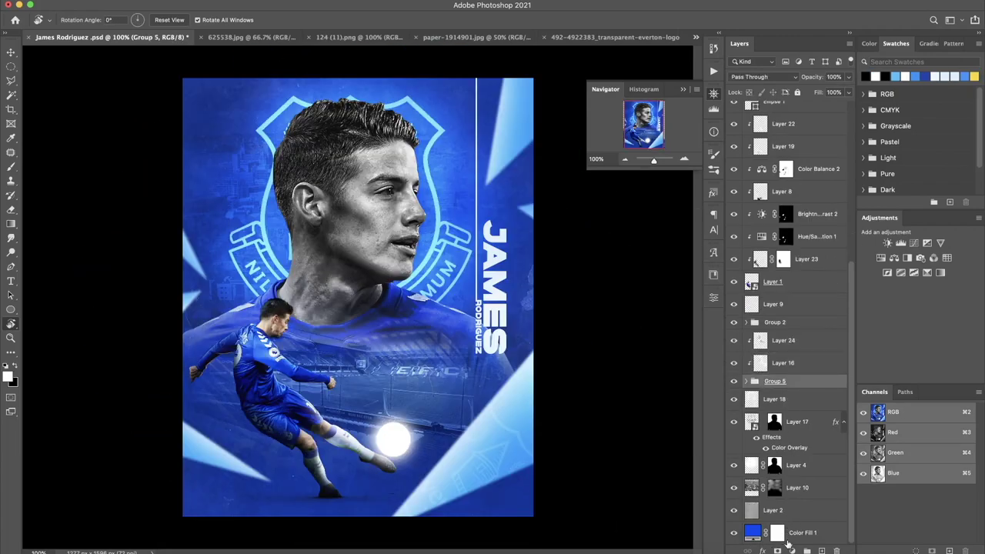
# Add a Color Balance adjustment and shift its midtones toward red, yellow and blue
pyautogui.click(793, 549)
pyautogui.click(818, 438)
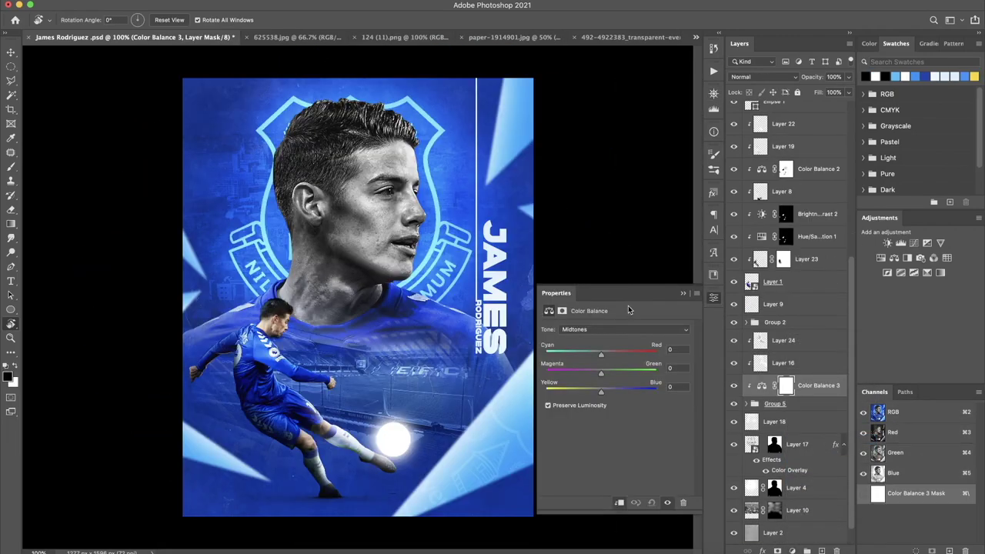
pyautogui.moveTo(620, 353); pyautogui.dragTo(622, 354)
pyautogui.moveTo(601, 391)
pyautogui.mouseDown()
pyautogui.moveTo(586, 392)
pyautogui.moveTo(615, 391)
pyautogui.mouseUp()
pyautogui.moveTo(618, 357)
pyautogui.mouseDown()
pyautogui.moveTo(585, 357)
pyautogui.moveTo(611, 357)
pyautogui.mouseUp()
pyautogui.moveTo(605, 394)
pyautogui.mouseDown()
pyautogui.moveTo(596, 393)
pyautogui.moveTo(606, 392)
pyautogui.mouseUp()
# Shift the Color Balance highlights toward cyan and blue, and tweak the shadows
pyautogui.click(601, 330)
pyautogui.click(600, 340)
pyautogui.moveTo(612, 355); pyautogui.dragTo(596, 356)
pyautogui.moveTo(598, 391); pyautogui.dragTo(603, 392)
pyautogui.click(604, 330)
pyautogui.click(592, 309)
pyautogui.moveTo(598, 355)
pyautogui.mouseDown()
pyautogui.moveTo(589, 355)
pyautogui.moveTo(598, 356)
pyautogui.mouseUp()
pyautogui.moveTo(603, 395); pyautogui.dragTo(606, 394)
# Review the colours, step back through History, and hide Color Balance 3
pyautogui.moveTo(359, 235); pyautogui.dragTo(327, 350)
pyautogui.moveTo(405, 330)
pyautogui.mouseDown()
pyautogui.moveTo(408, 269)
pyautogui.moveTo(437, 283)
pyautogui.mouseUp()
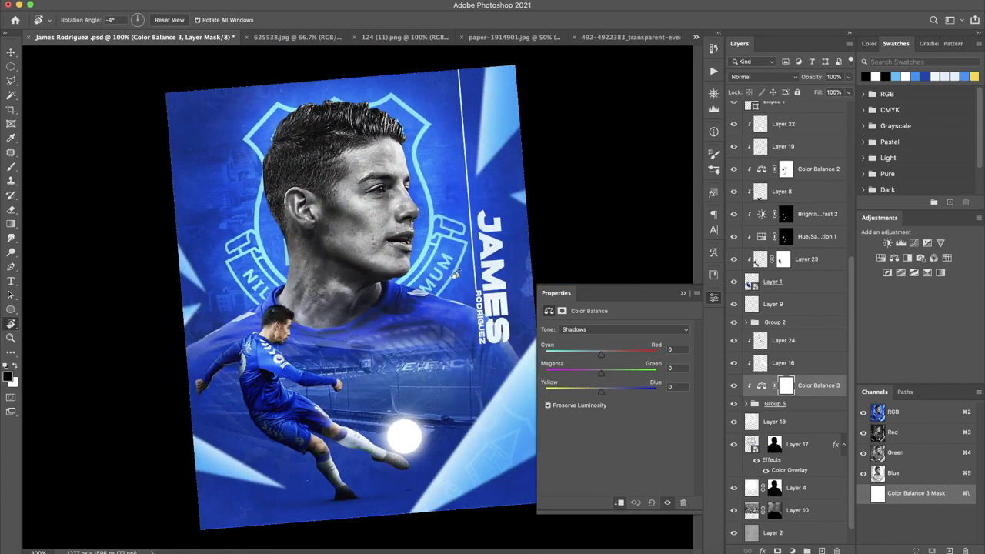
pyautogui.click(713, 48)
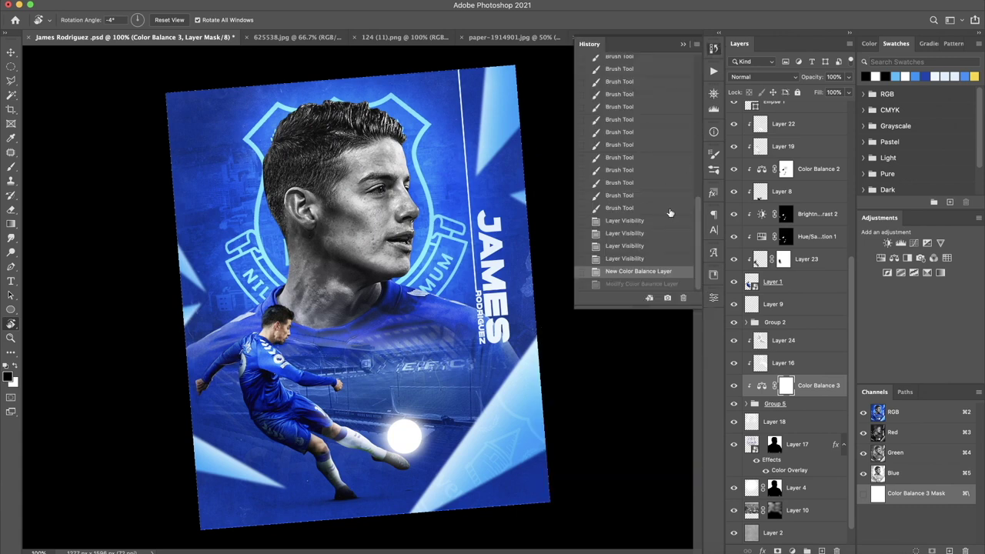
pyautogui.click(648, 262)
pyautogui.click(642, 284)
pyautogui.moveTo(488, 239); pyautogui.dragTo(501, 254)
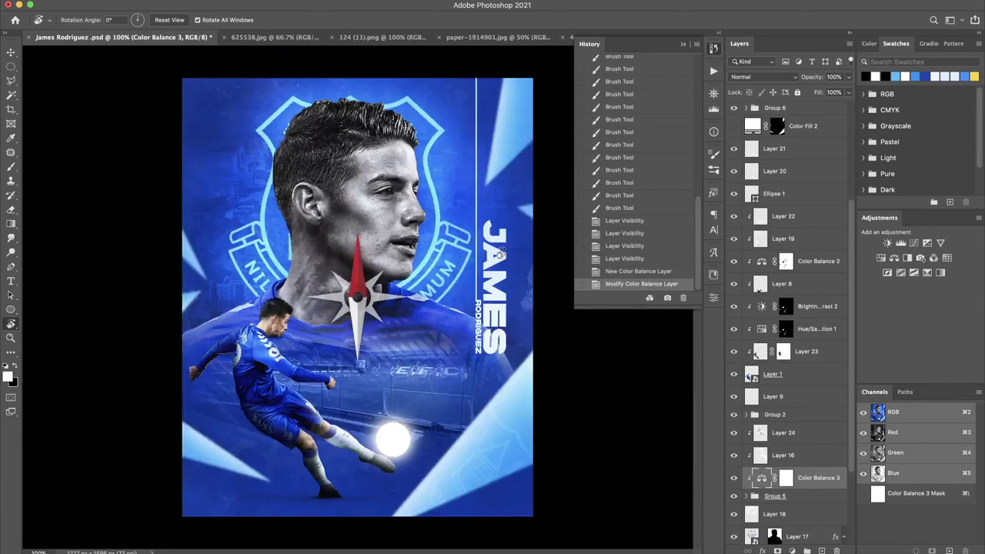
pyautogui.click(734, 478)
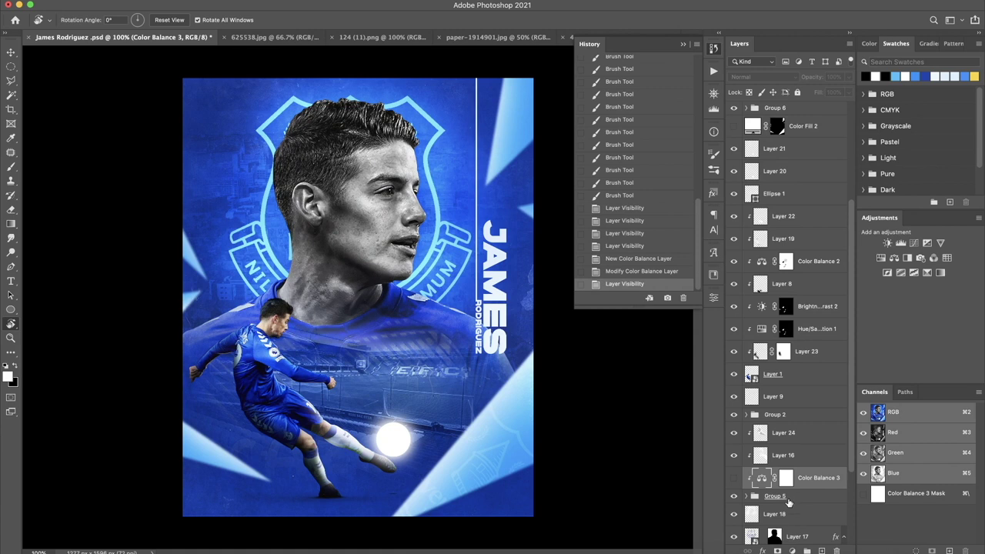
pyautogui.click(785, 497)
pyautogui.click(792, 551)
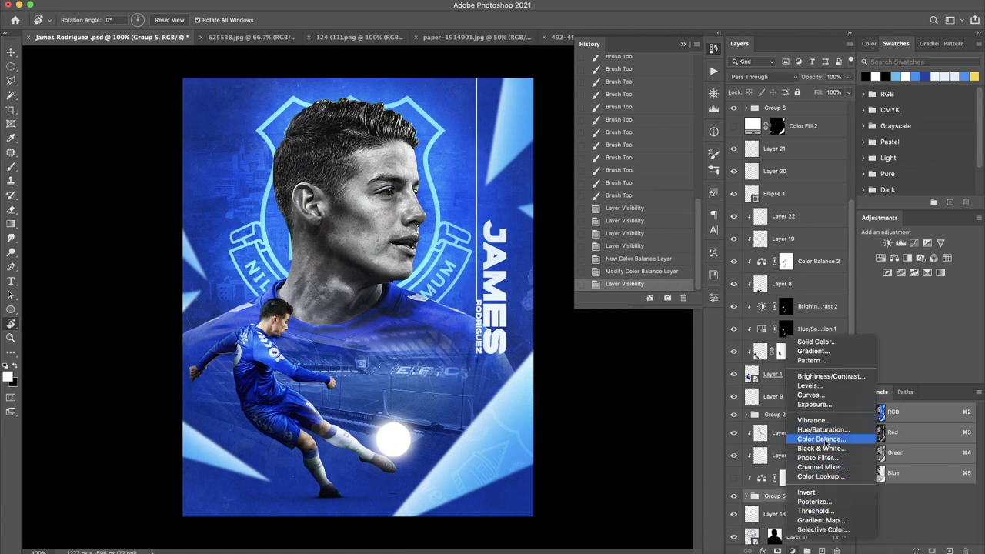
# Add a Color Balance above Group 5 with midtones toward red/blue and highlights toward blue
pyautogui.click(822, 439)
pyautogui.moveTo(612, 351); pyautogui.dragTo(609, 353)
pyautogui.moveTo(604, 392)
pyautogui.mouseDown()
pyautogui.moveTo(613, 394)
pyautogui.moveTo(613, 377)
pyautogui.moveTo(603, 377)
pyautogui.mouseUp()
pyautogui.click(608, 329)
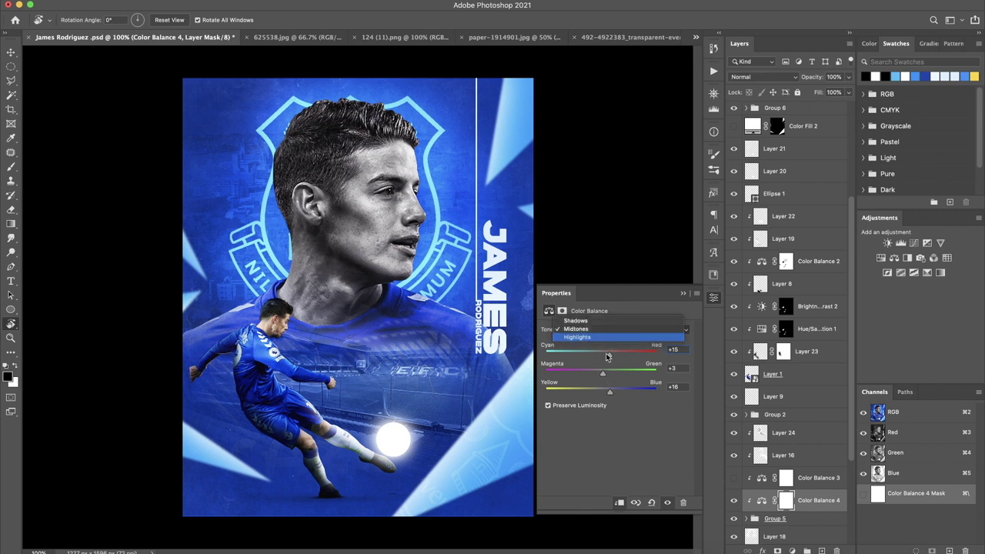
pyautogui.press('Return')
pyautogui.moveTo(603, 392); pyautogui.dragTo(605, 393)
pyautogui.moveTo(377, 294)
pyautogui.mouseDown()
pyautogui.moveTo(371, 333)
pyautogui.moveTo(391, 320)
pyautogui.mouseUp()
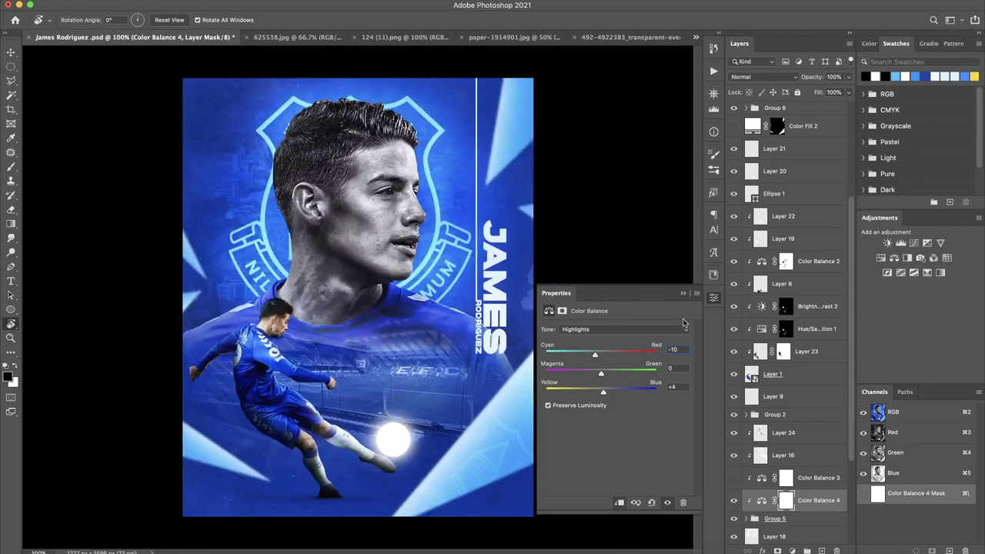
# Add a Color Lookup and a Color Balance adjustment at the top of the stack
pyautogui.scroll(5, 853, 292)
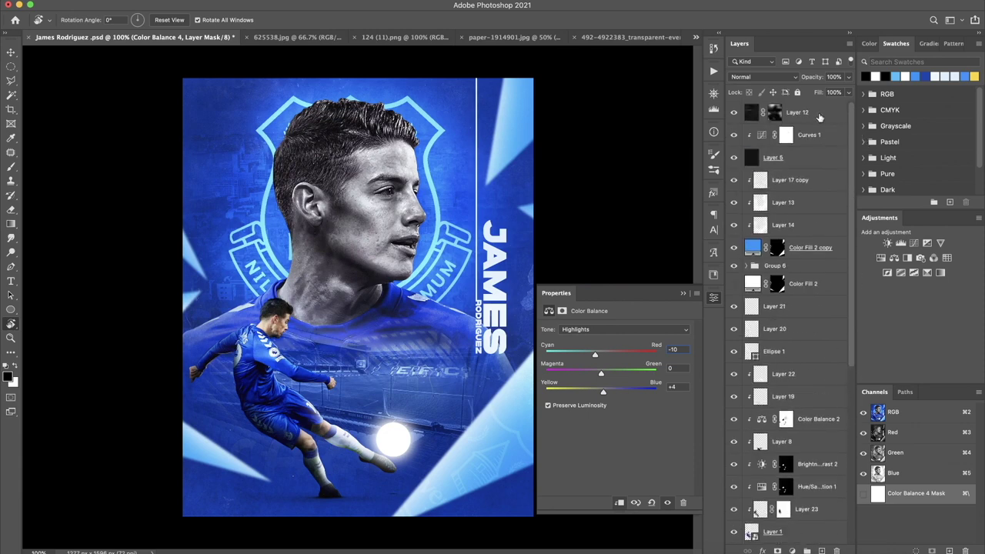
pyautogui.click(820, 116)
pyautogui.click(793, 551)
pyautogui.click(819, 477)
pyautogui.click(796, 551)
pyautogui.click(820, 439)
# Tune the top Color Balance: midtones toward red and yellow, highlights toward cyan and blue
pyautogui.moveTo(602, 354); pyautogui.dragTo(610, 353)
pyautogui.moveTo(601, 391); pyautogui.dragTo(606, 391)
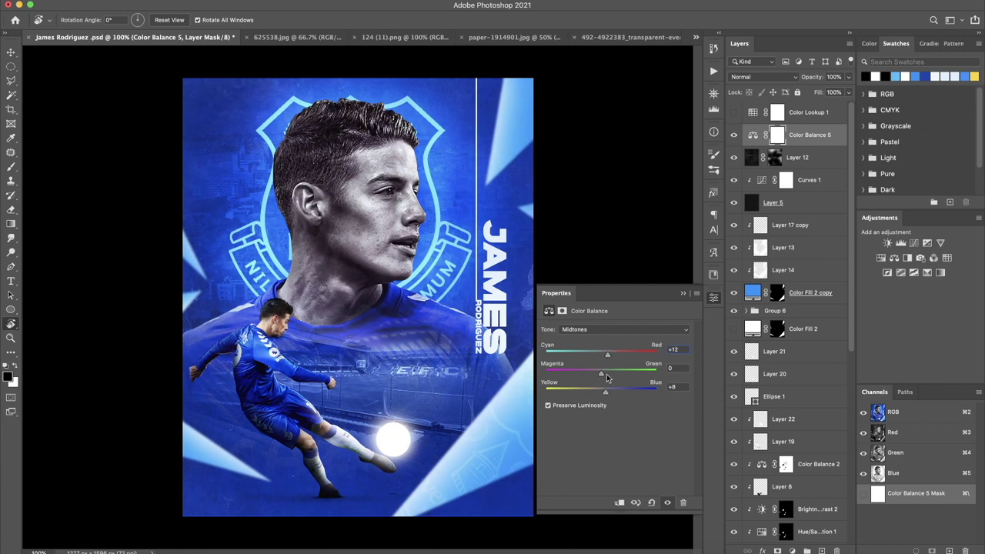
pyautogui.click(616, 329)
pyautogui.click(585, 340)
pyautogui.moveTo(602, 354)
pyautogui.mouseDown()
pyautogui.moveTo(591, 355)
pyautogui.moveTo(605, 355)
pyautogui.mouseUp()
pyautogui.moveTo(601, 392); pyautogui.dragTo(597, 394)
pyautogui.moveTo(389, 214); pyautogui.dragTo(293, 242)
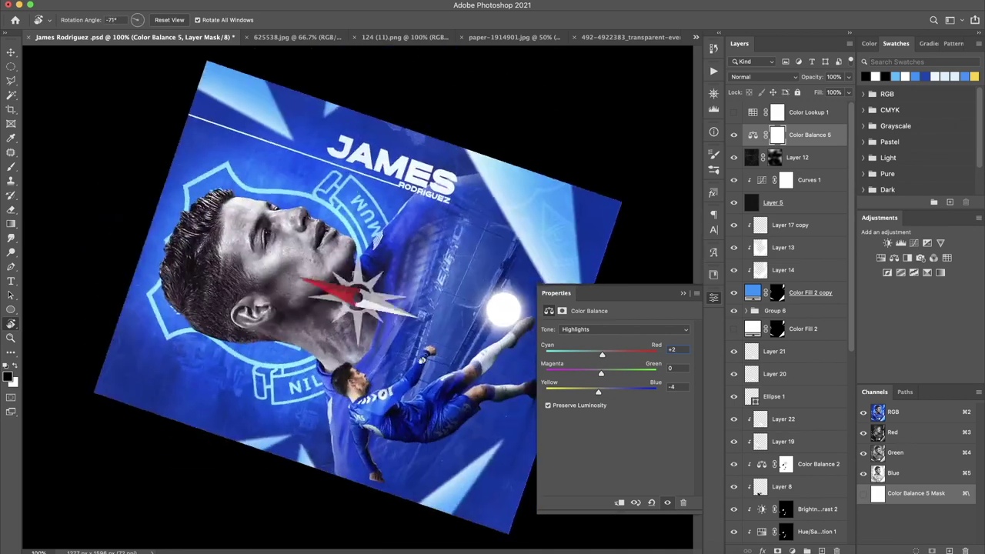
pyautogui.press('Escape')
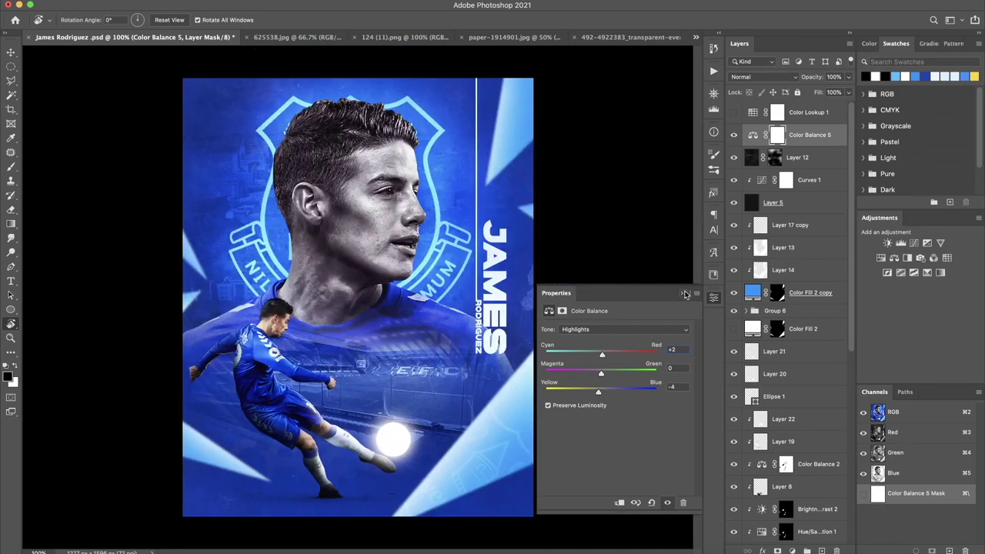
# Stamp all visible layers into a new Layer 25 above Color Balance 5 and save
pyautogui.click(685, 295)
pyautogui.click(777, 114)
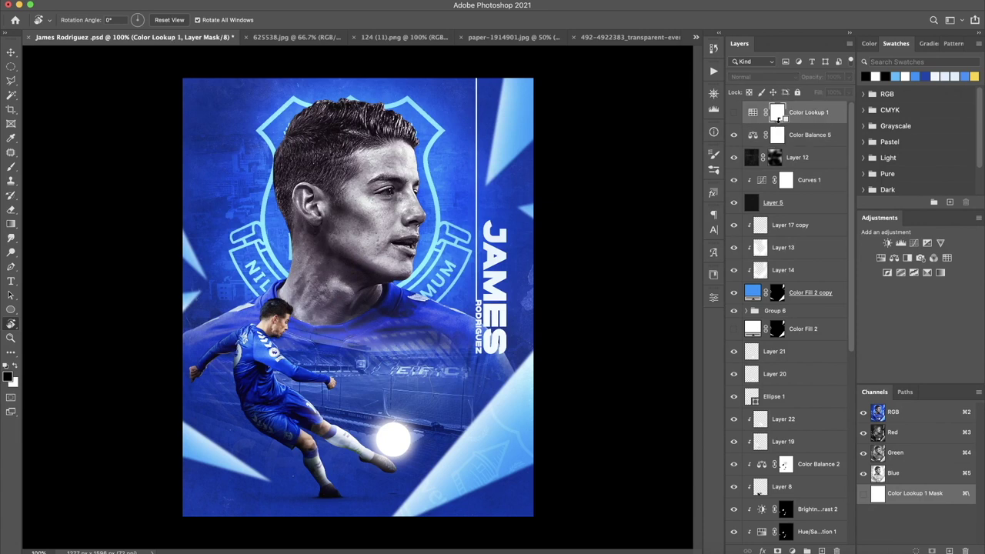
pyautogui.click(798, 137)
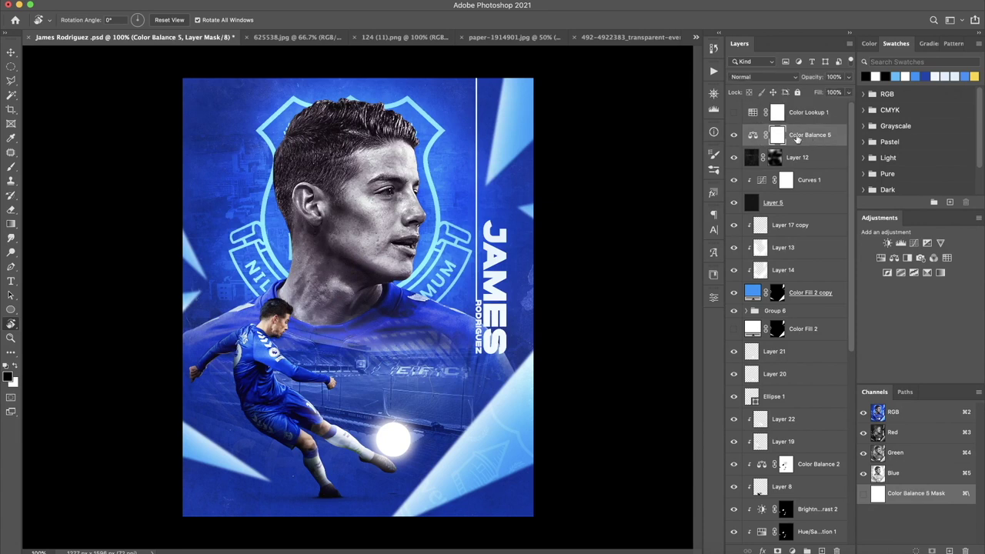
pyautogui.hotkey('ctrl', 'alt', 'shift', 'e')
pyautogui.hotkey('ctrl', 's')
# Convert Layer 25 to a smart object and raise the Camera Raw grain amount
pyautogui.rightClick(805, 134)
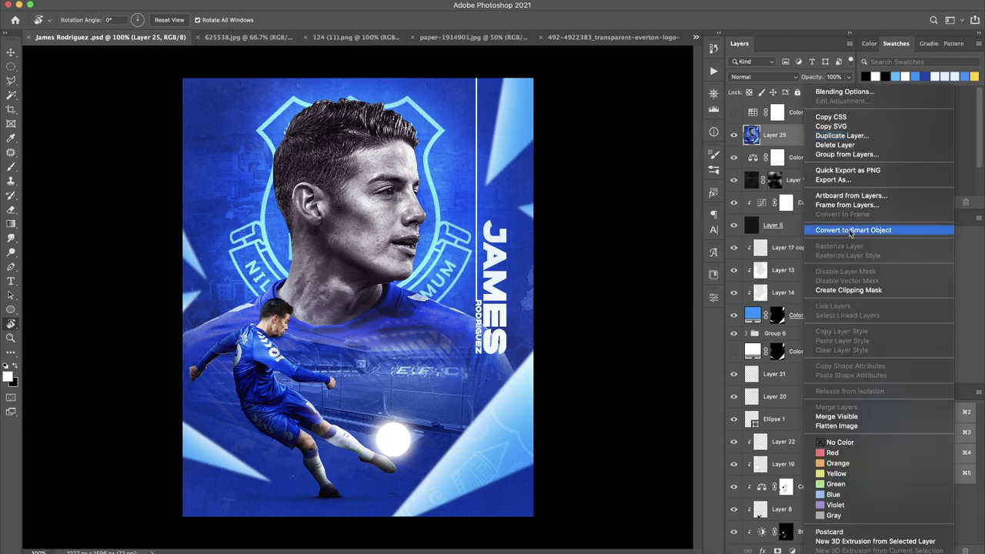
pyautogui.click(850, 228)
pyautogui.click(230, 1)
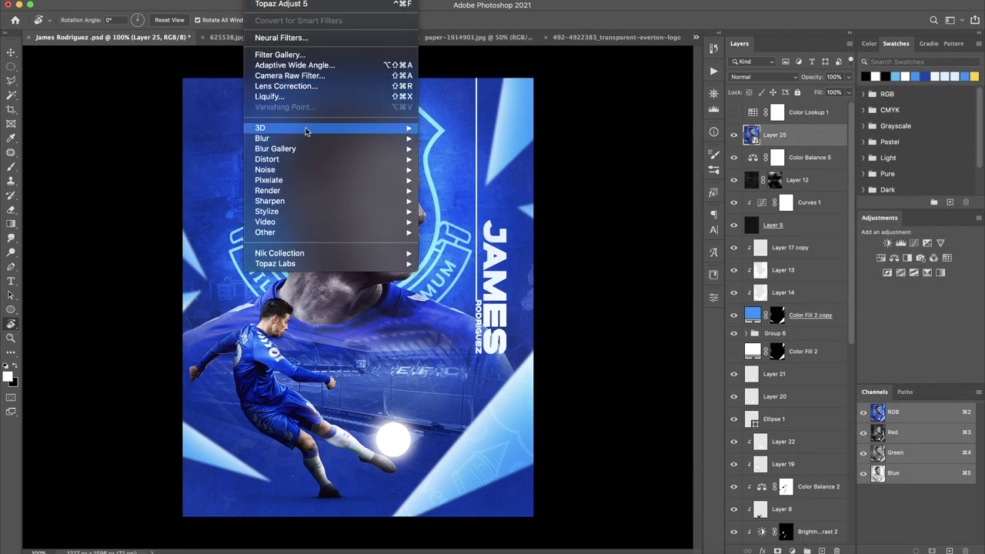
pyautogui.click(318, 76)
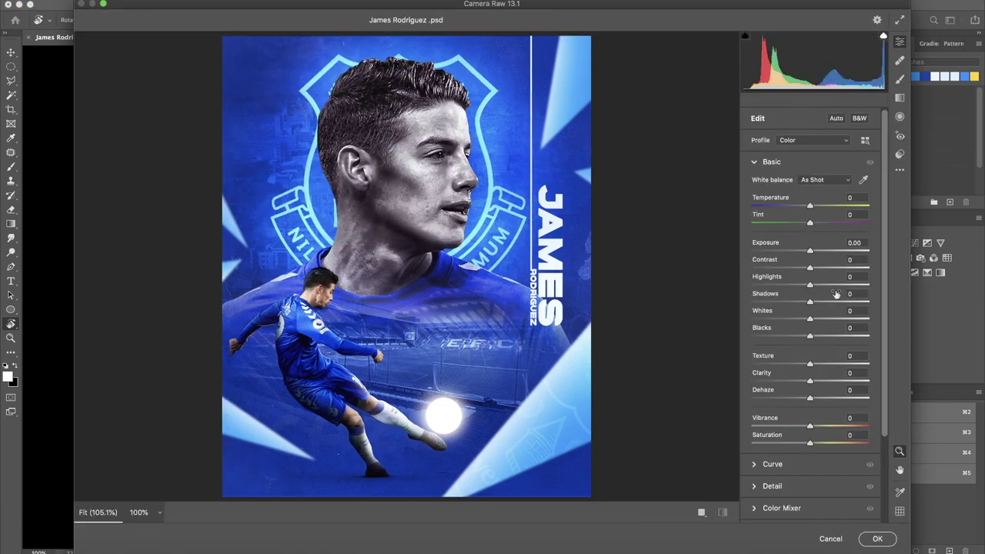
pyautogui.click(753, 163)
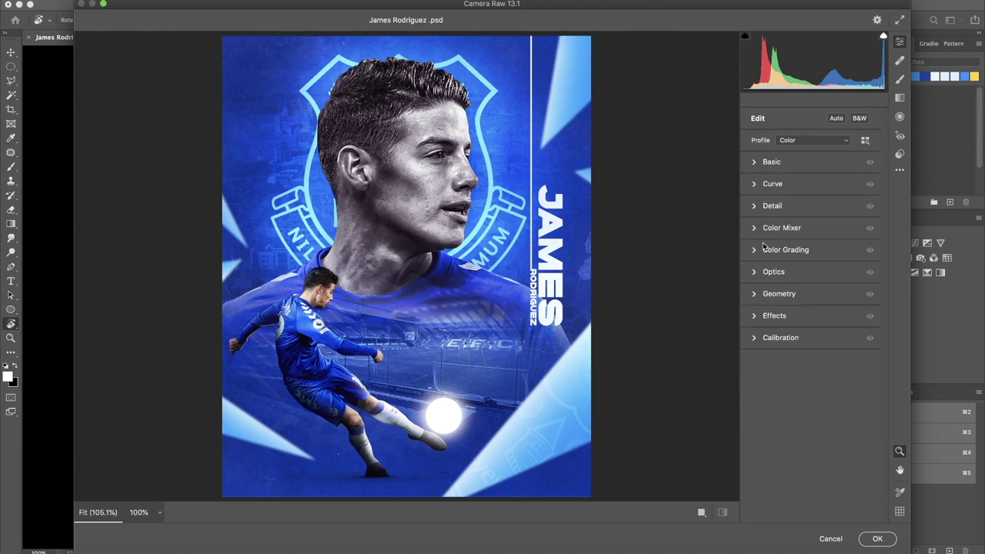
pyautogui.click(757, 317)
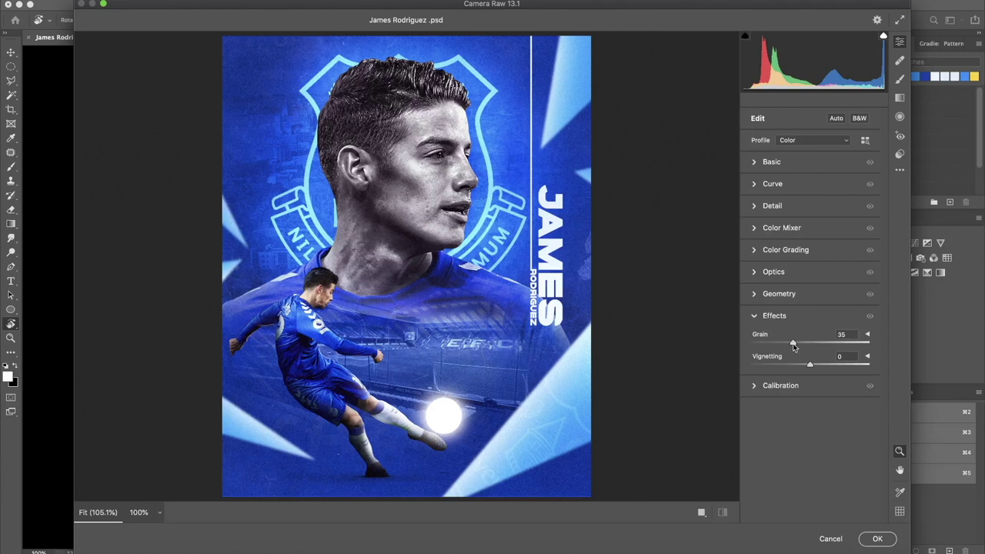
pyautogui.moveTo(796, 343)
pyautogui.mouseDown()
pyautogui.moveTo(803, 366)
pyautogui.moveTo(794, 347)
pyautogui.mouseUp()
pyautogui.click(794, 346)
# Lower the Camera Raw sharpening, apply the filter, and inspect the result
pyautogui.click(755, 183)
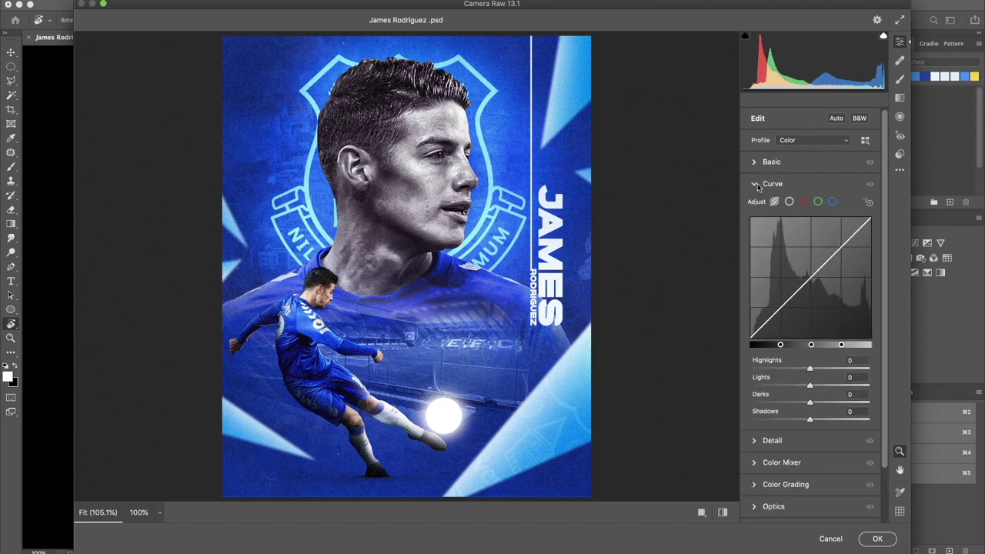
pyautogui.click(766, 206)
pyautogui.moveTo(777, 232)
pyautogui.mouseDown()
pyautogui.moveTo(787, 233)
pyautogui.moveTo(776, 234)
pyautogui.mouseUp()
pyautogui.click(872, 539)
pyautogui.moveTo(379, 228)
pyautogui.mouseDown()
pyautogui.moveTo(429, 309)
pyautogui.moveTo(424, 251)
pyautogui.mouseUp()
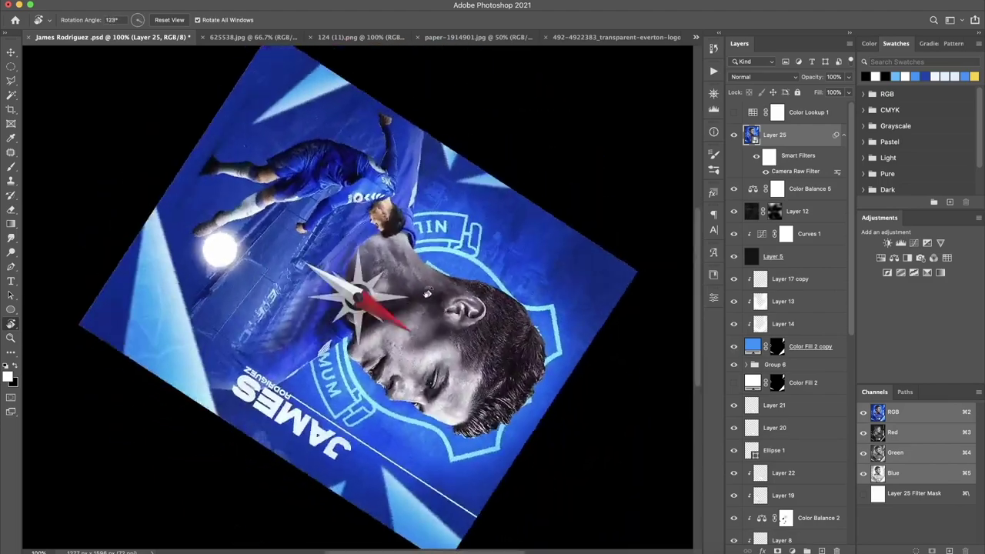
pyautogui.moveTo(444, 237); pyautogui.dragTo(258, 316)
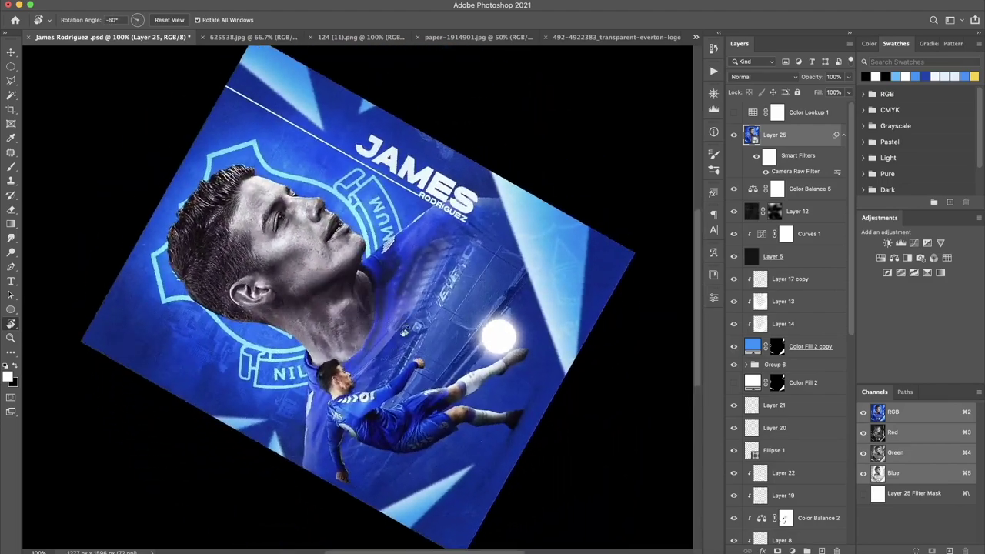
pyautogui.moveTo(297, 287); pyautogui.dragTo(335, 113)
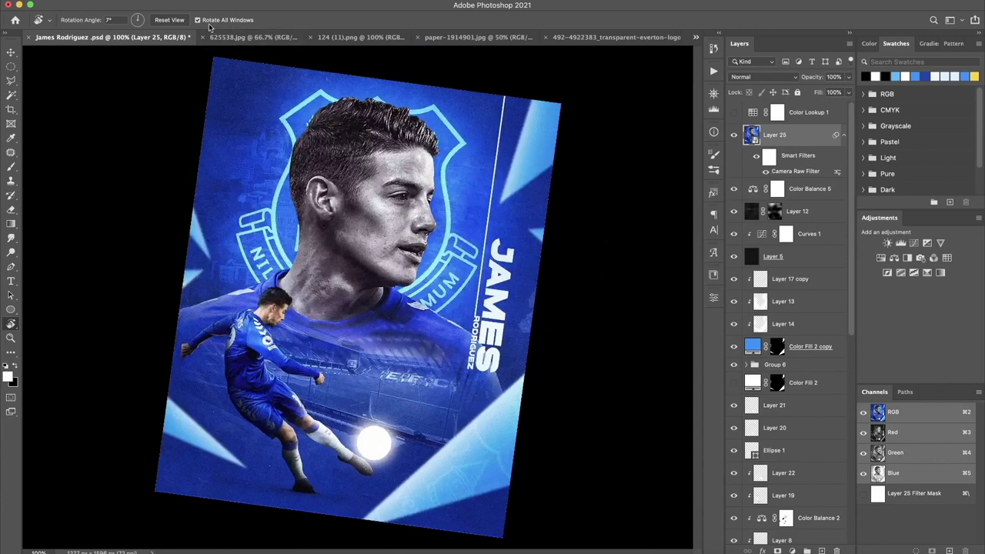
pyautogui.click(169, 19)
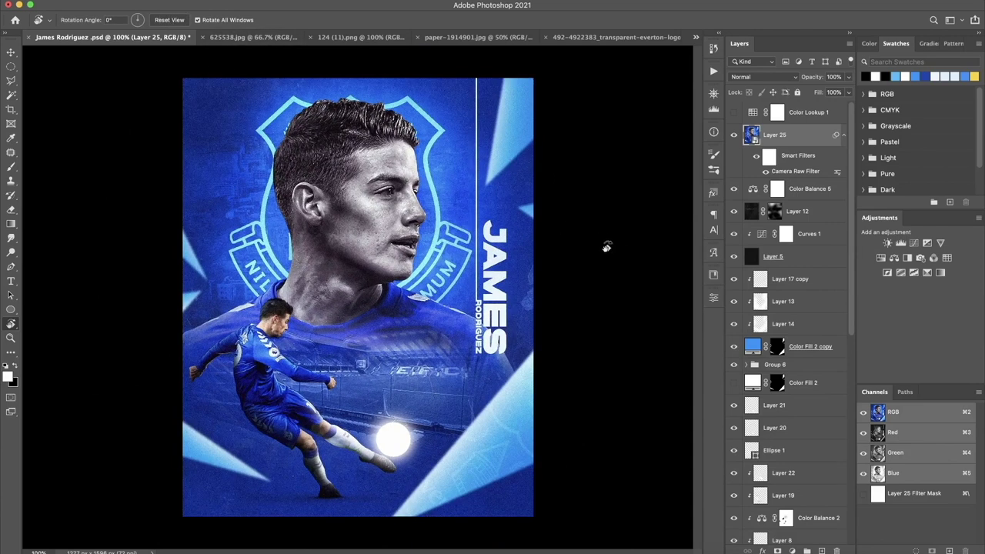